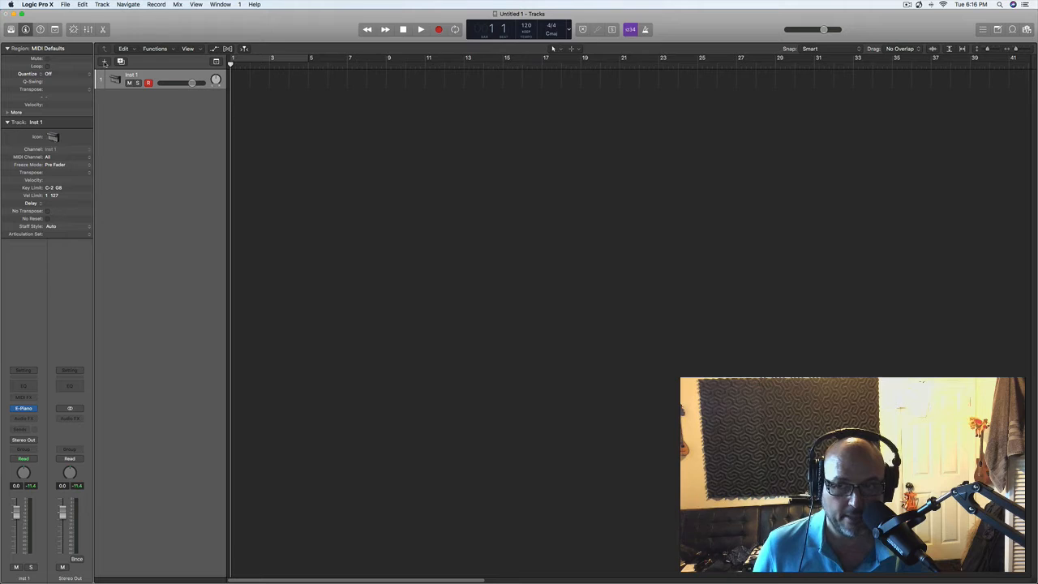
- Add a Drummer track with the Rock genre and move it above the Inst 1 track
left_click(105, 62)
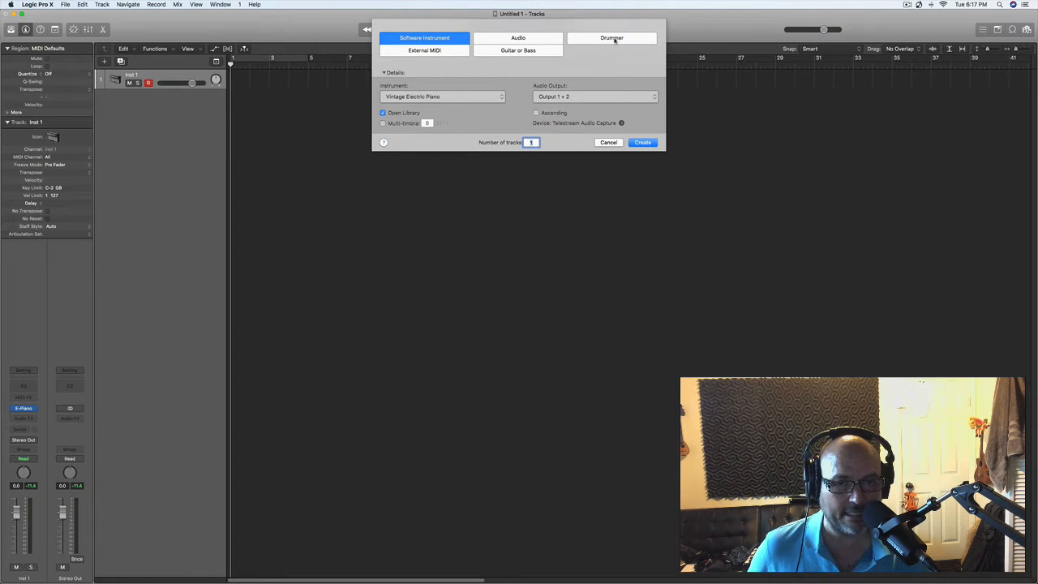
left_click(613, 38)
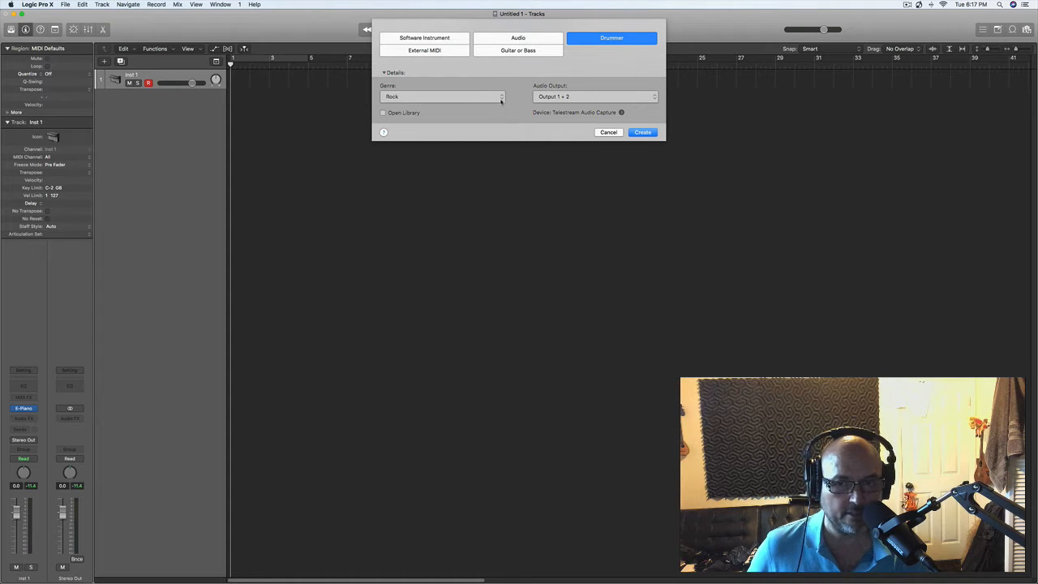
left_click(503, 97)
left_click(474, 75)
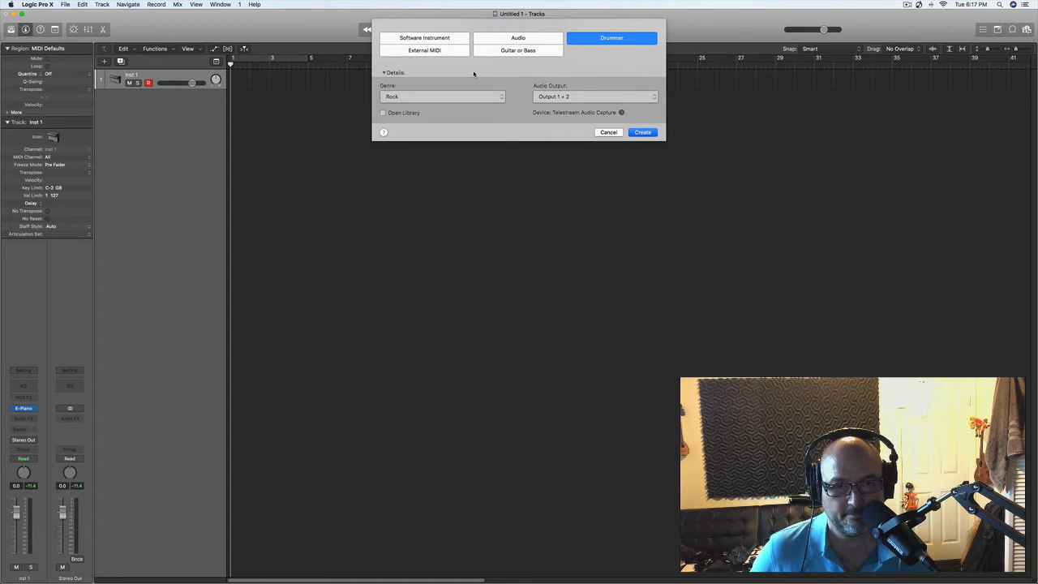
key("Return")
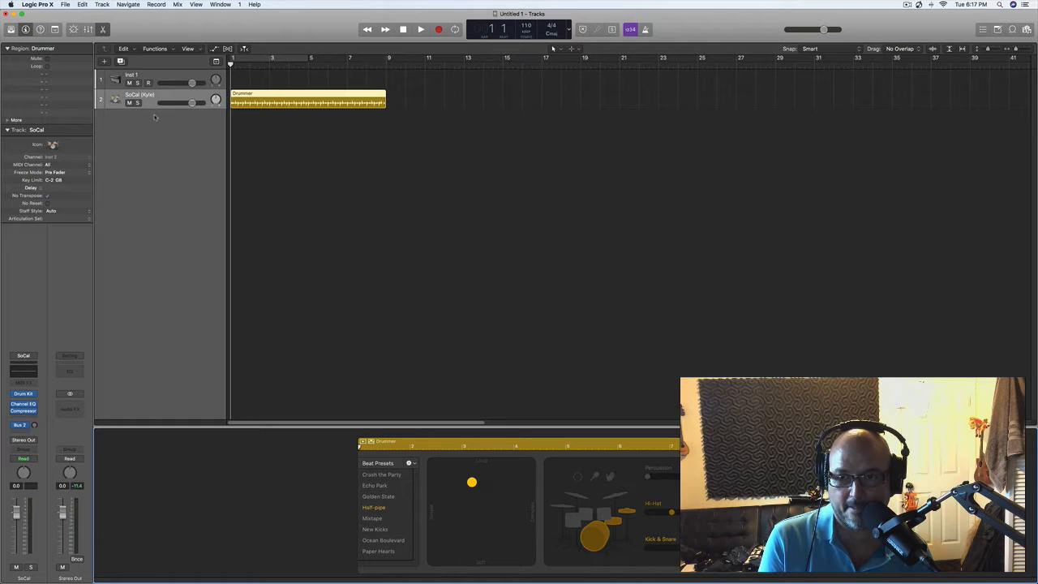
left_click_drag(163, 101, 162, 75)
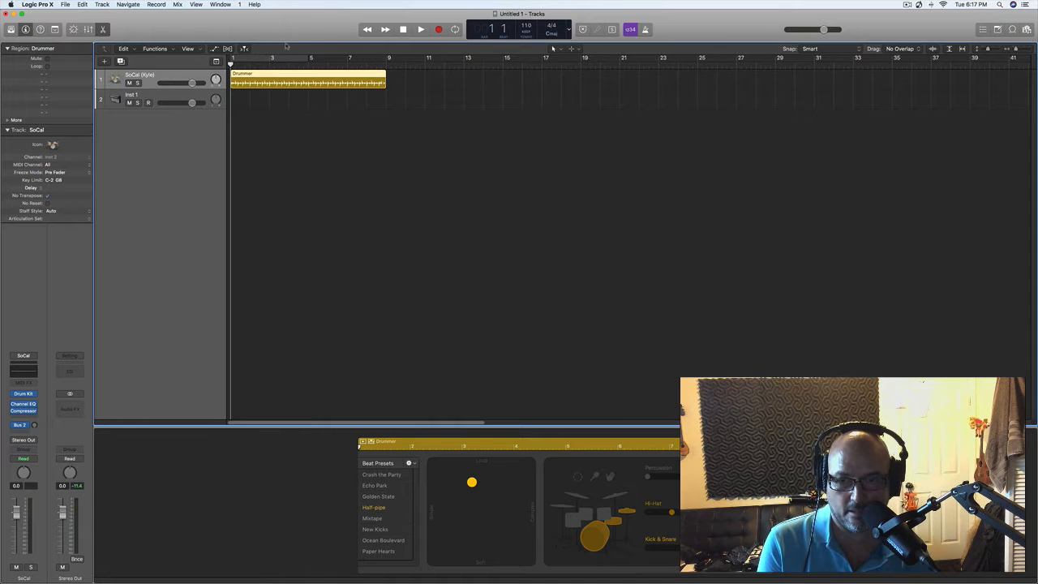
- Set the cycle range over the drum region from bar 1 to bar 9, and switch cycling off and on again
left_click_drag(250, 59, 387, 66)
left_click_drag(234, 60, 386, 81)
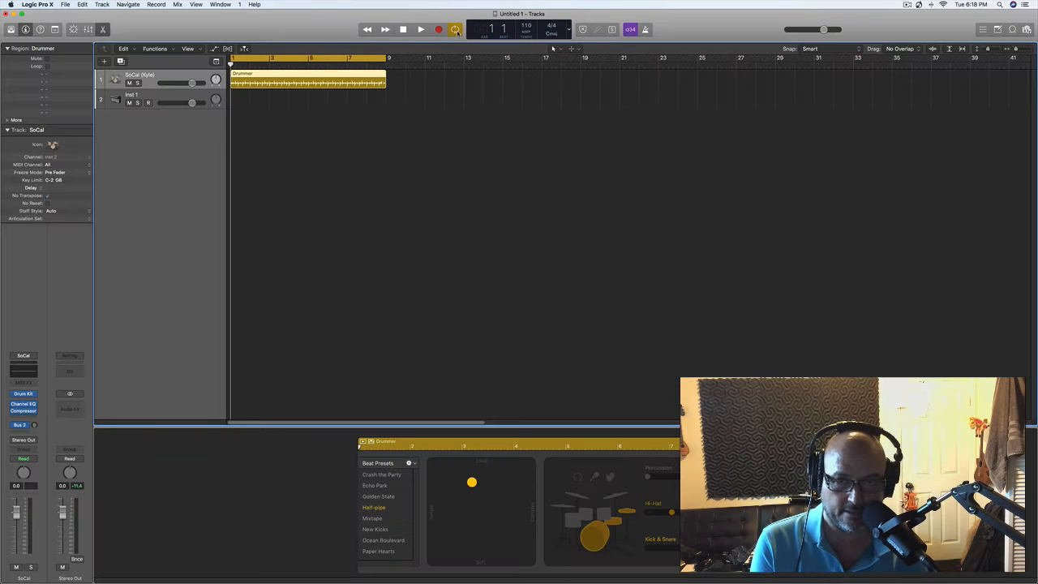
left_click(456, 30)
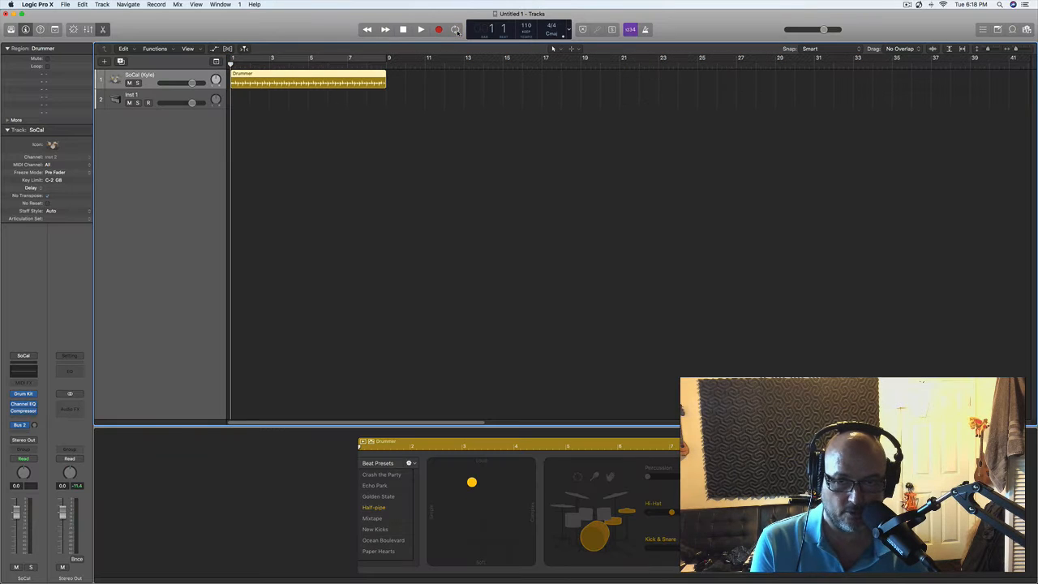
left_click(456, 30)
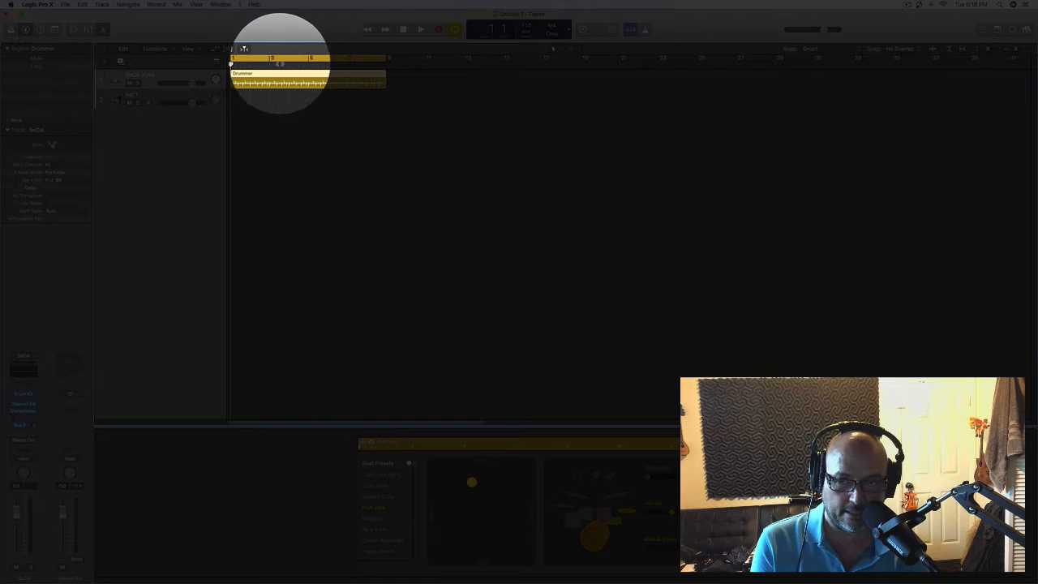
- Redraw the cycle range from bar 11 to bar 19 and shorten it to end at bar 13
left_click_drag(427, 57, 584, 58)
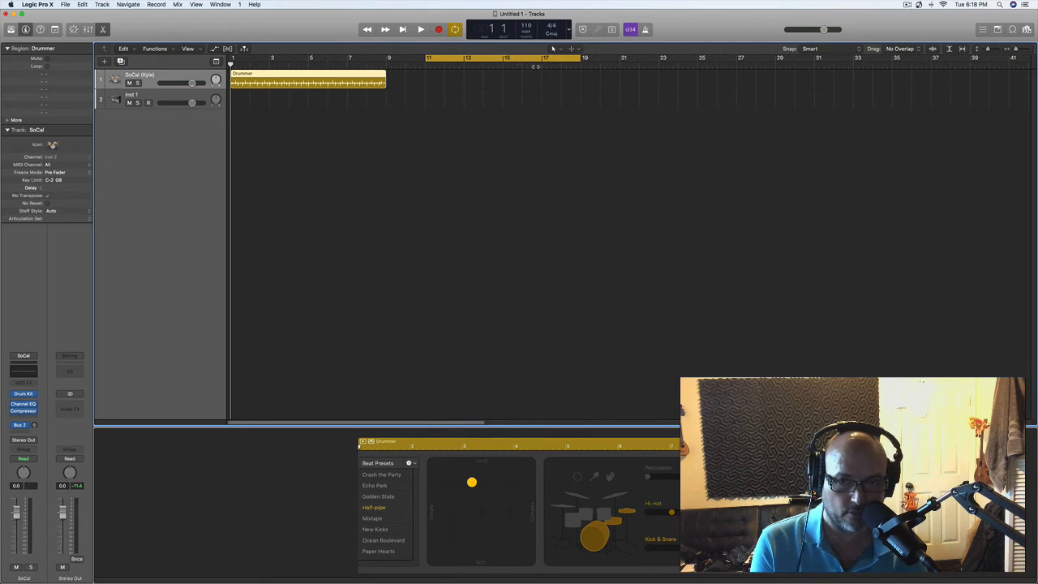
left_click_drag(583, 59, 466, 61)
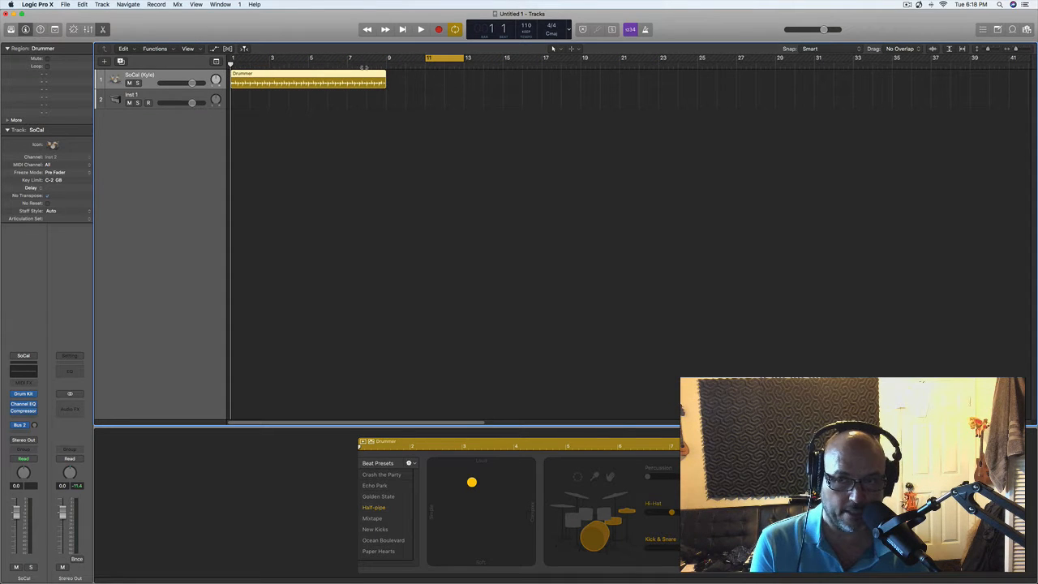
- Cycle bars 1 to 5, play the drum loop, and extend the cycle range to bar 9
left_click(1019, 50)
left_click(1019, 50)
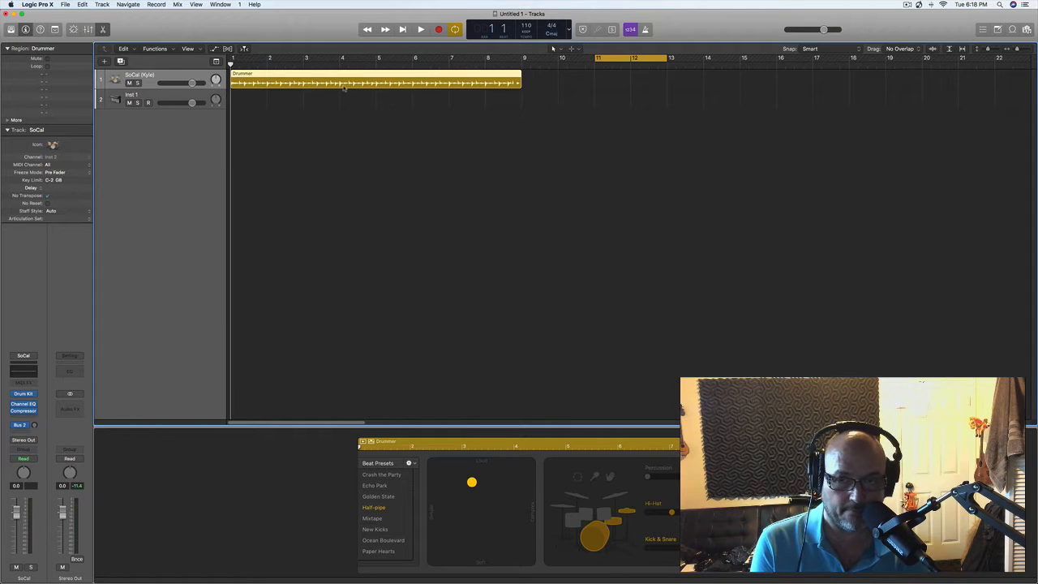
left_click_drag(236, 62, 375, 69)
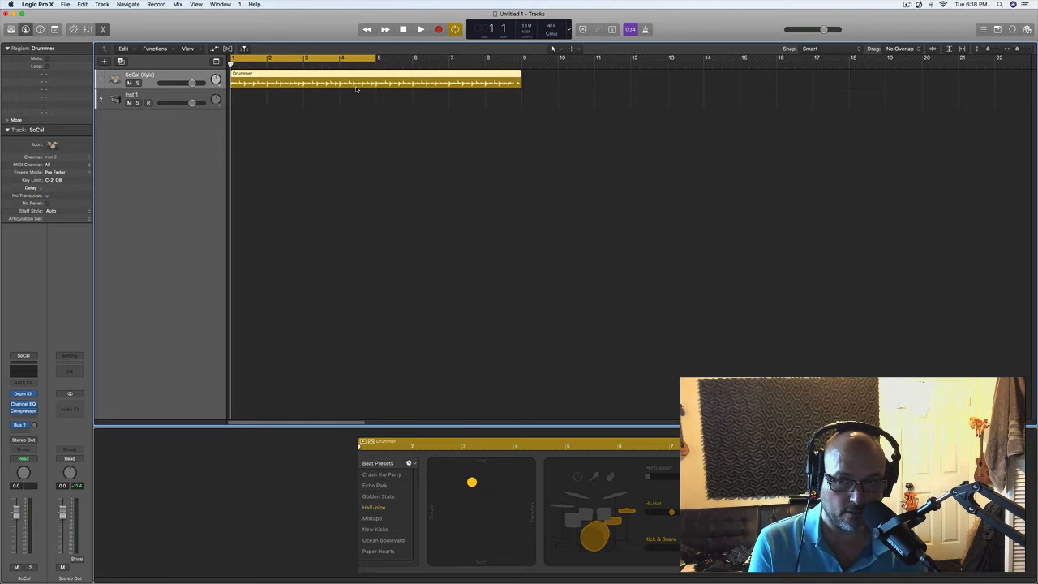
key("space")
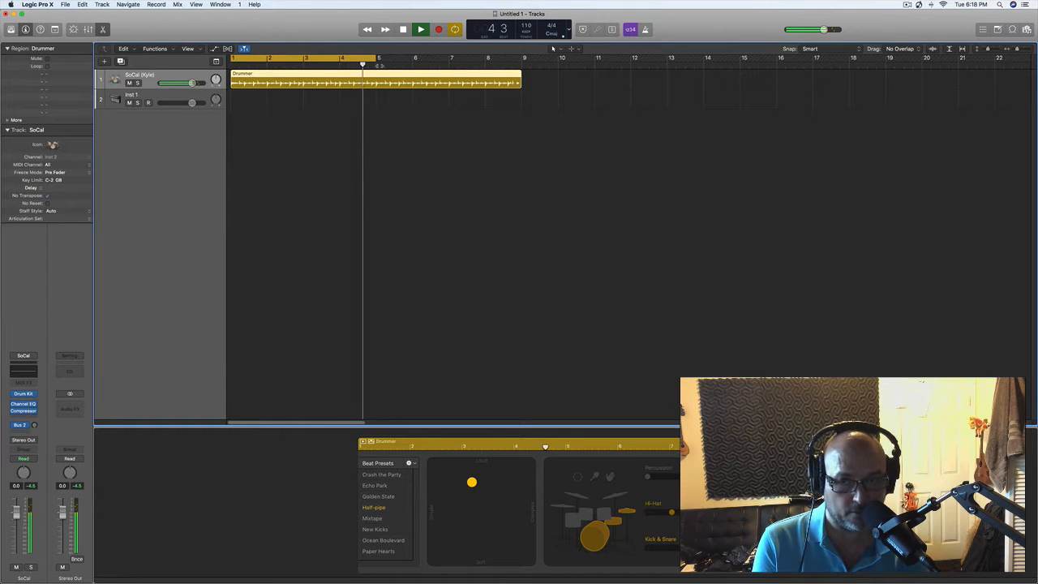
key("space")
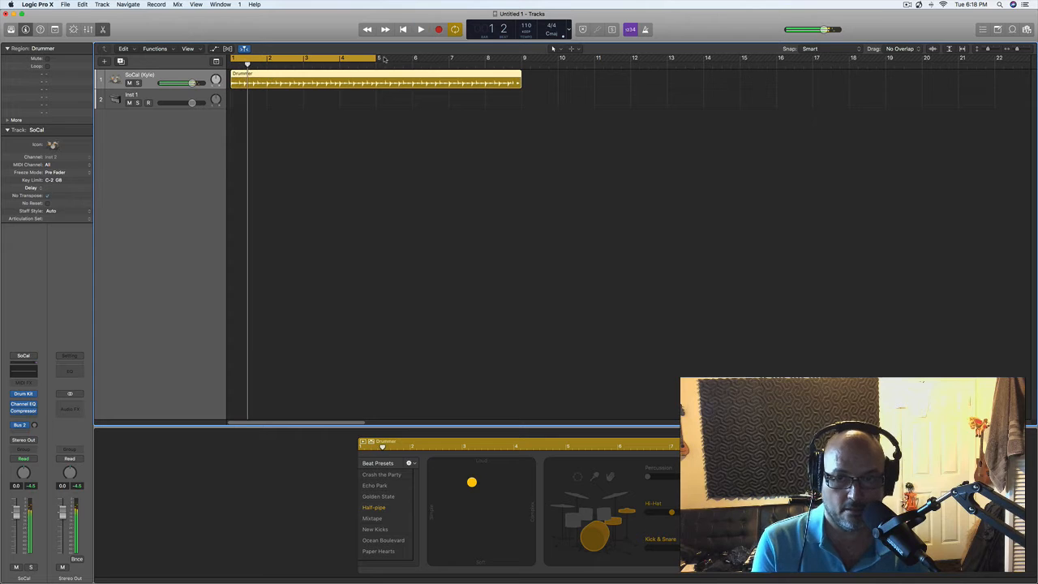
left_click_drag(373, 60, 521, 73)
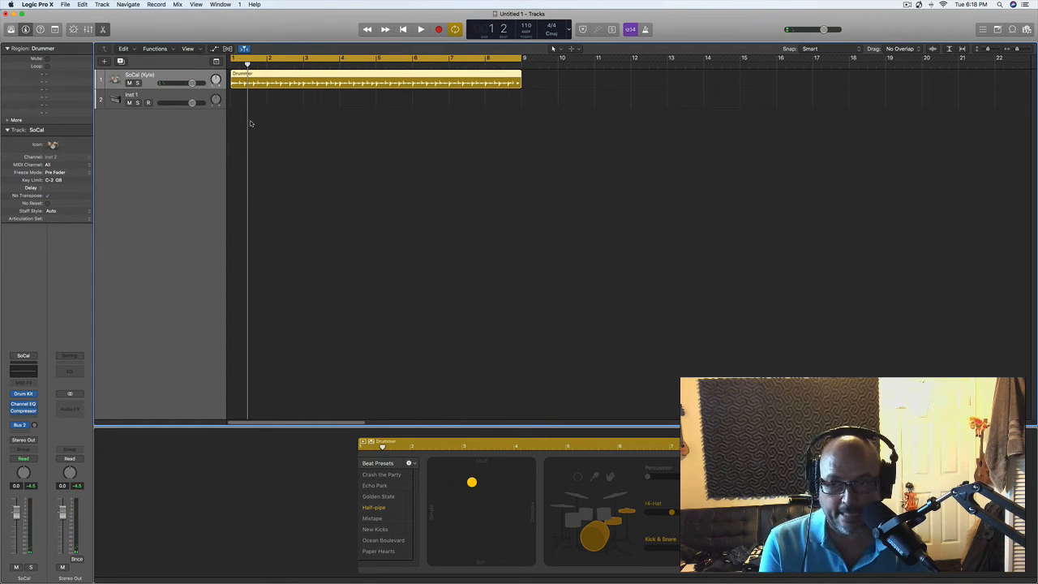
- Create seven Software Instrument tracks below Inst 1 and hide the Library
left_click(150, 96)
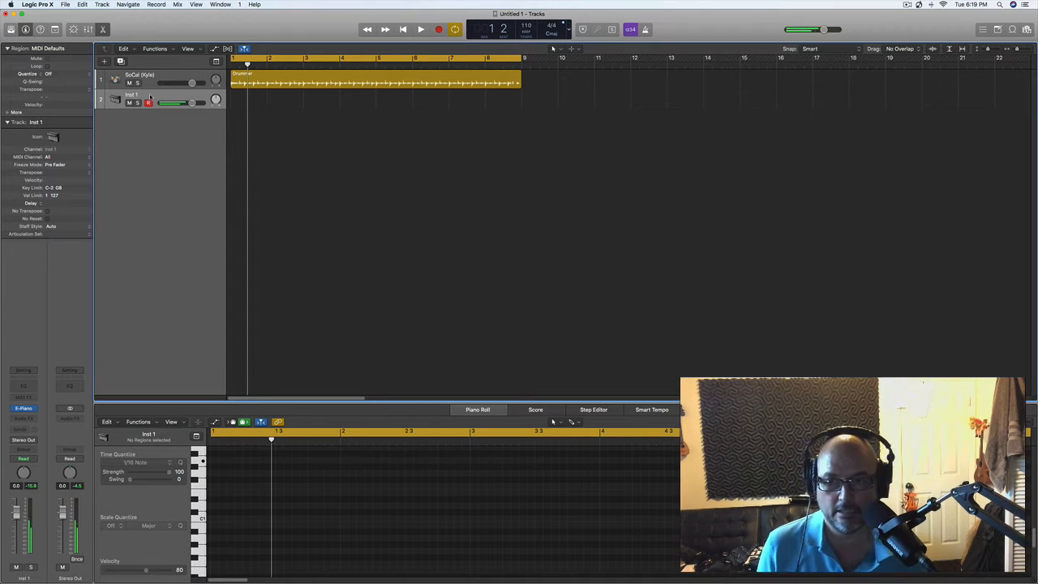
left_click(104, 61)
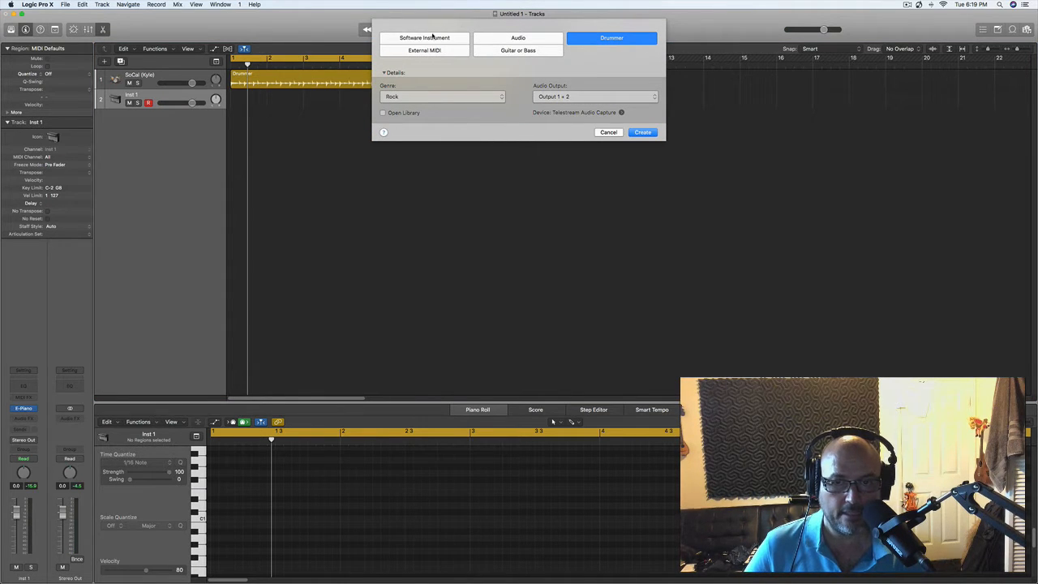
left_click(433, 37)
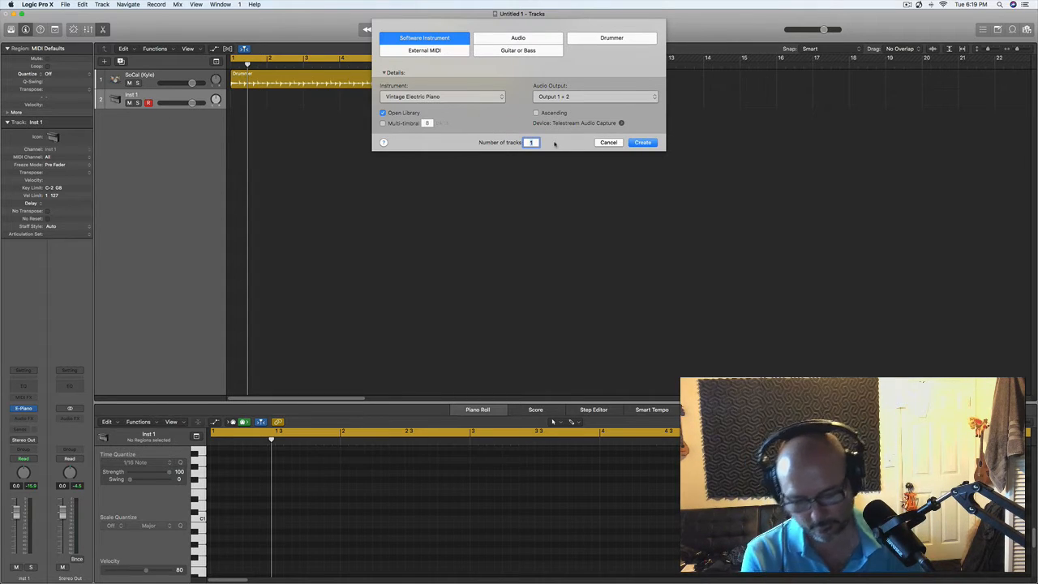
type("7")
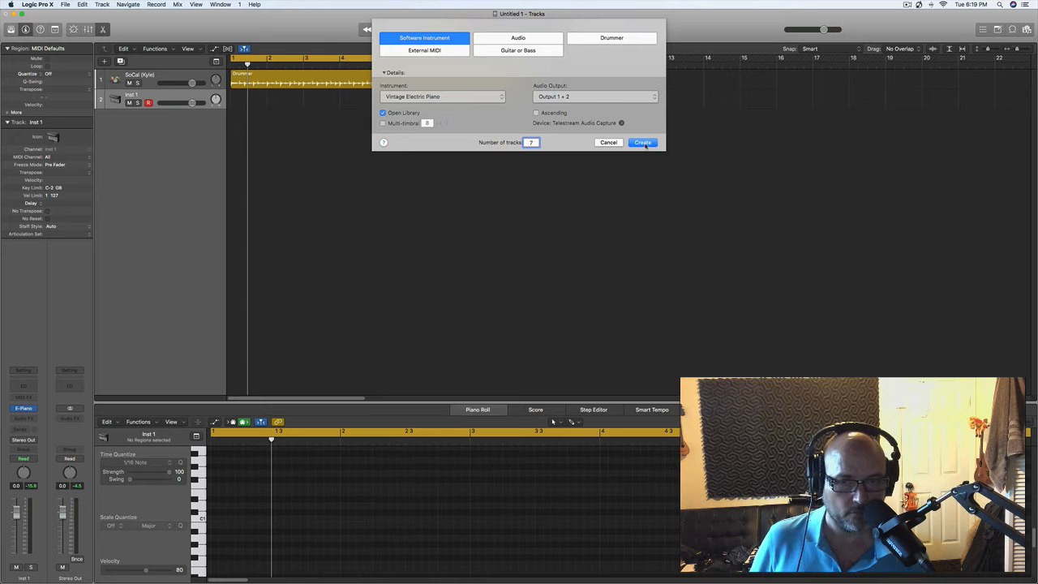
left_click(643, 143)
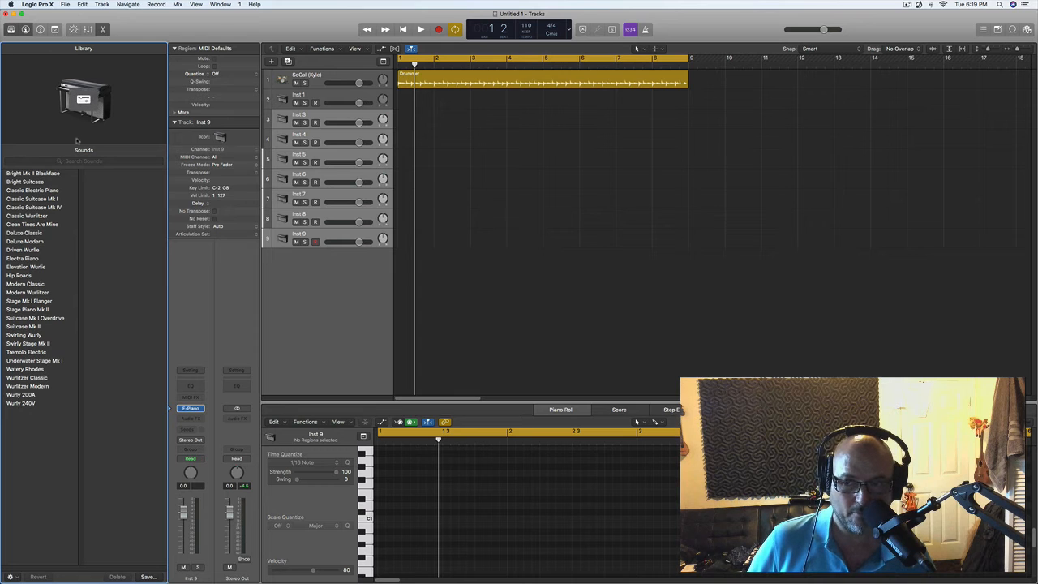
left_click(9, 30)
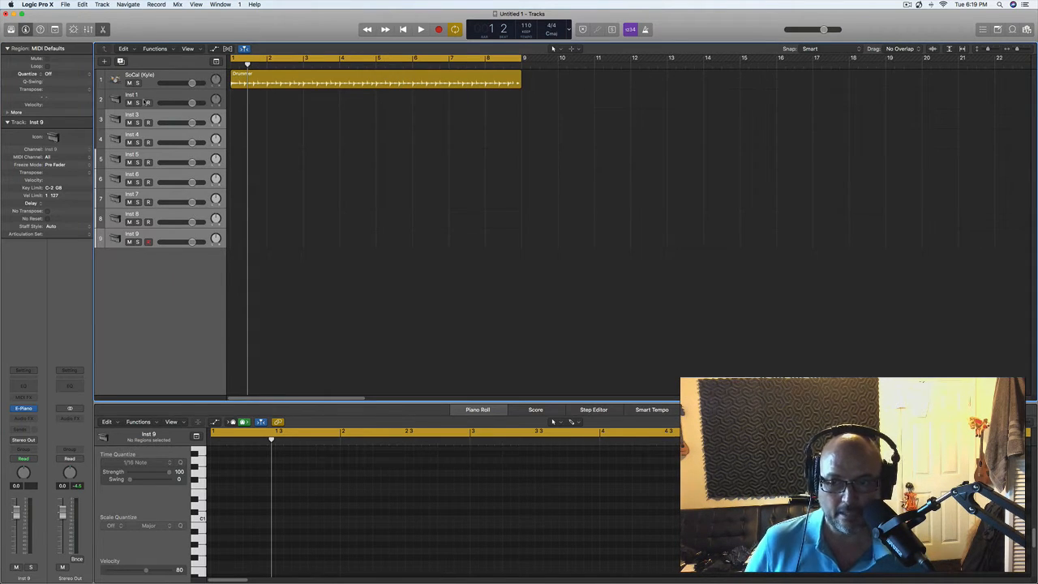
- Select the Inst 1 track and collapse its Track and Region inspector sections
left_click(144, 96)
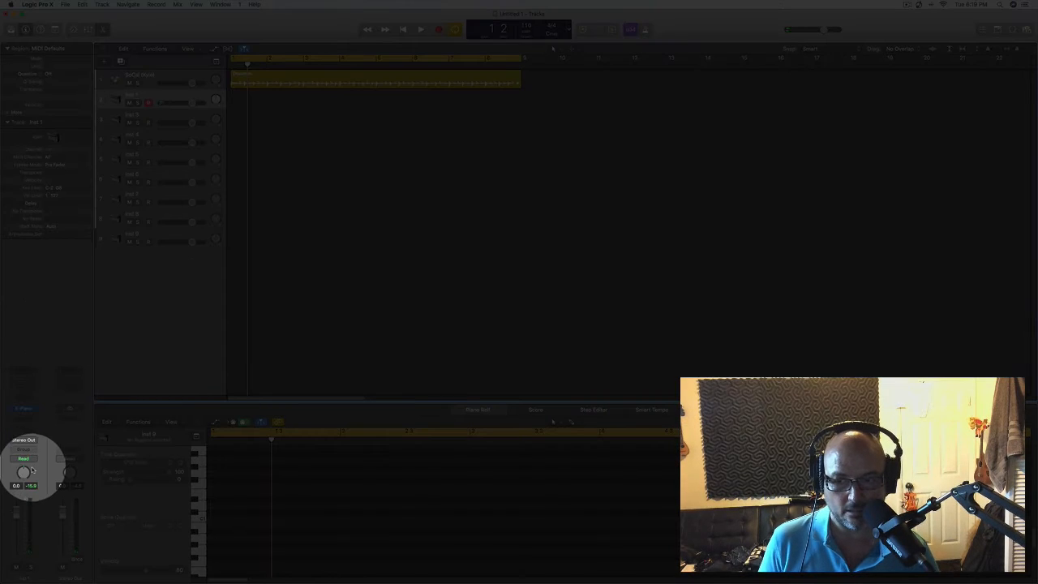
left_click(7, 123)
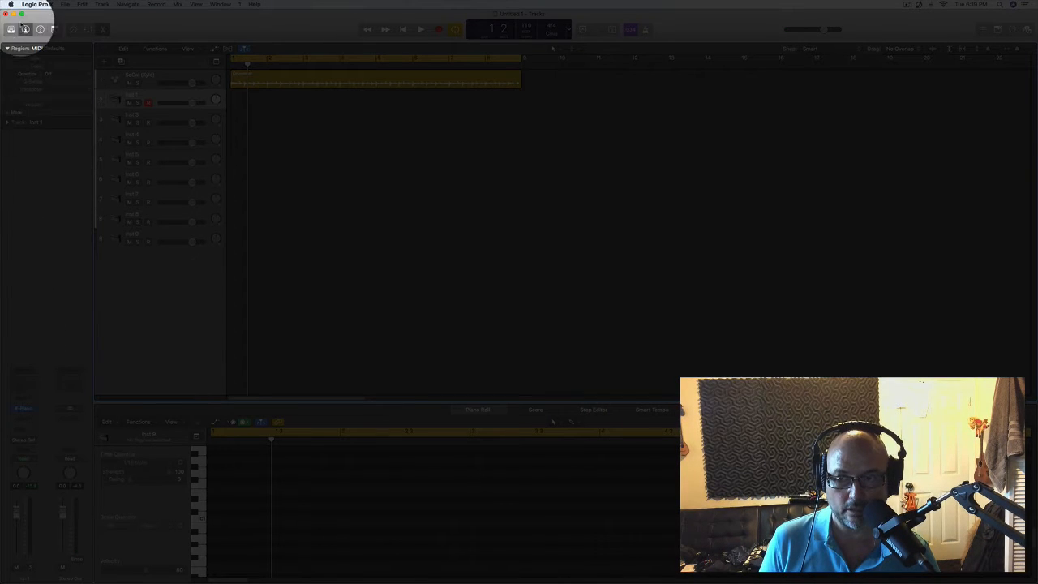
left_click(8, 49)
left_click(8, 49)
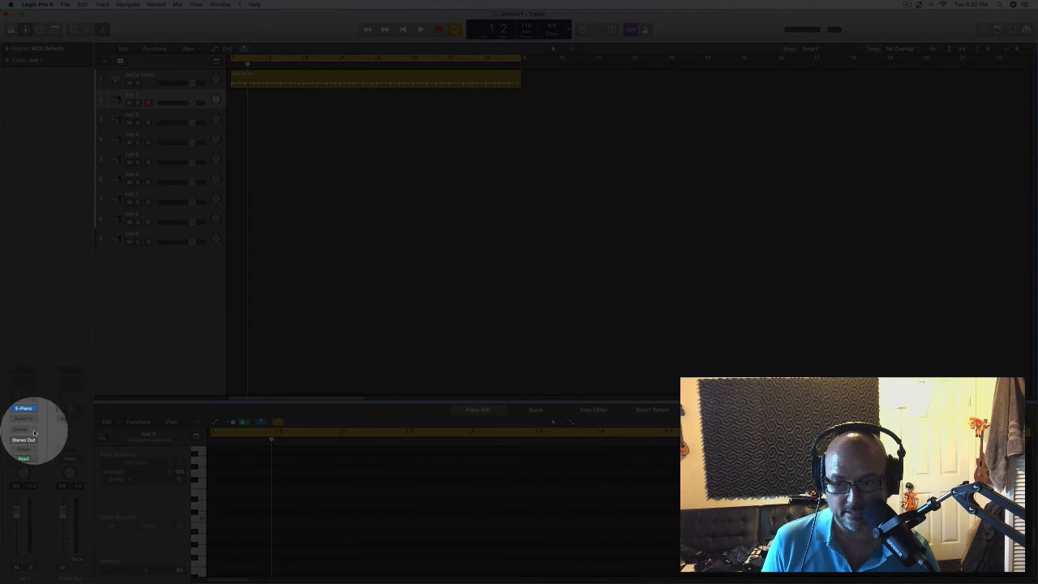
- Replace the electric piano plug-in on the Inst 1 track with the EXS24 (Sampler)
mouse_move(34, 410)
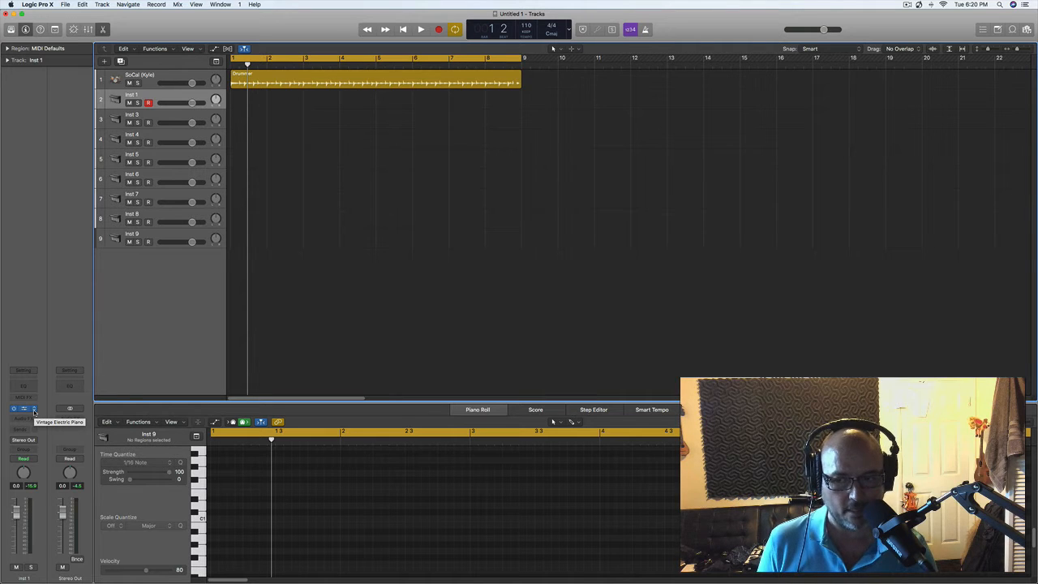
left_click(34, 412)
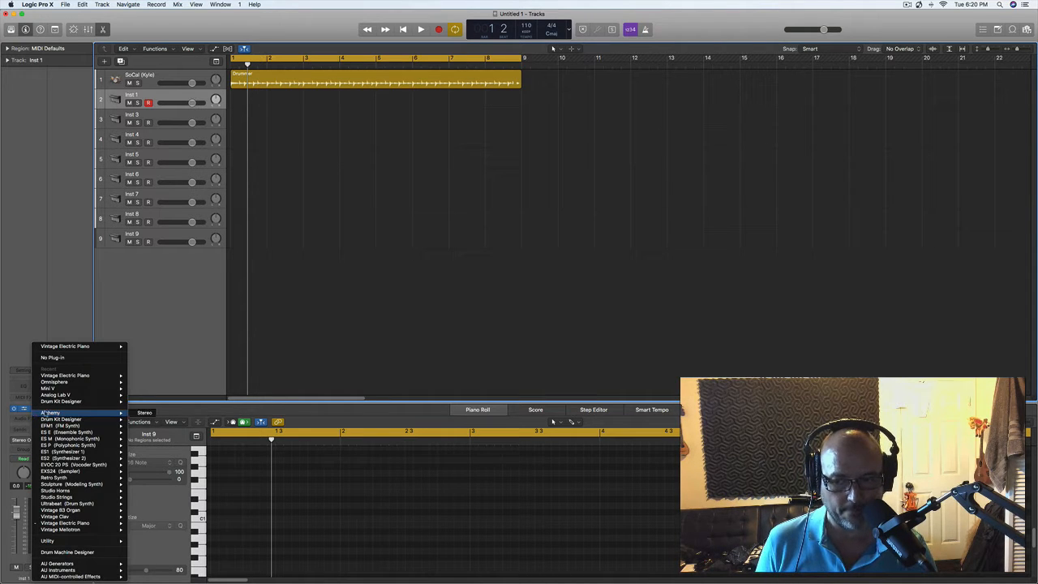
mouse_move(82, 423)
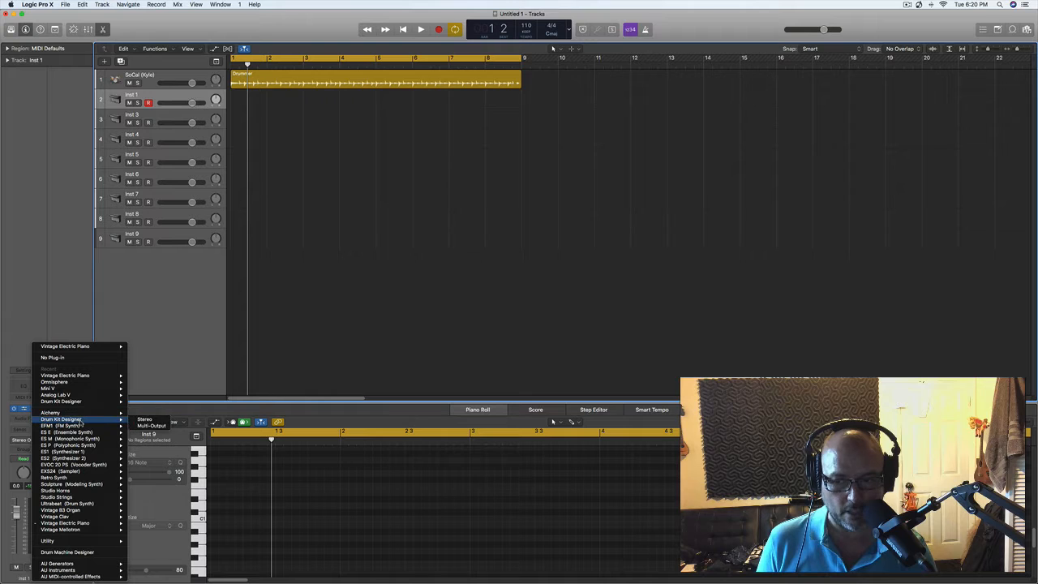
mouse_move(79, 493)
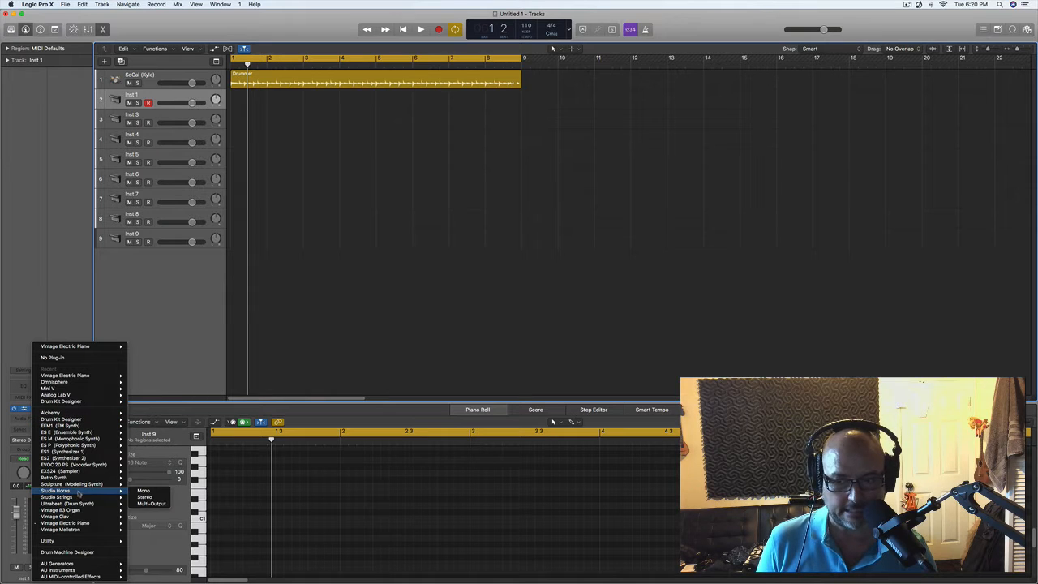
mouse_move(74, 474)
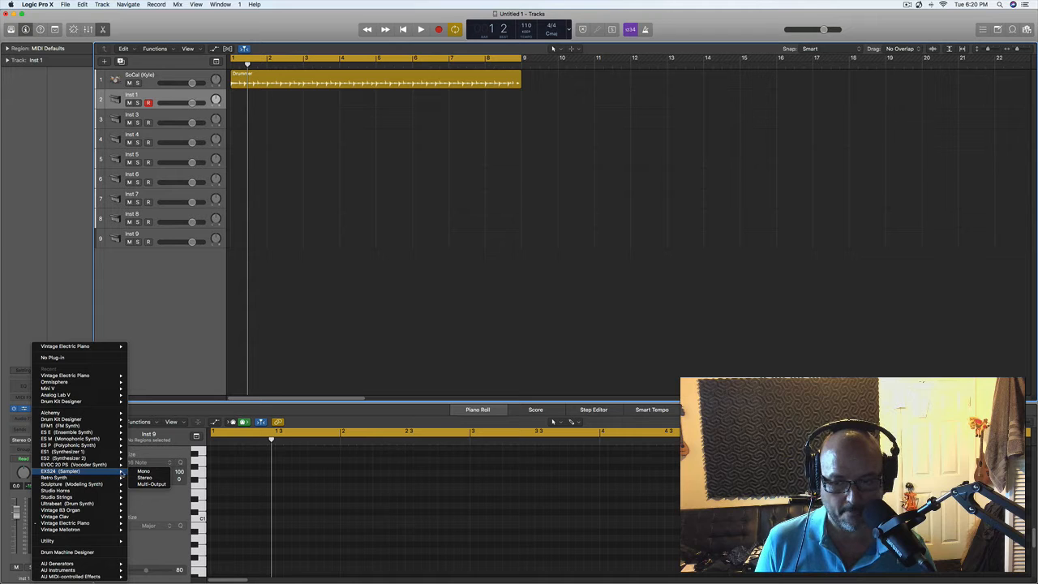
left_click(156, 473)
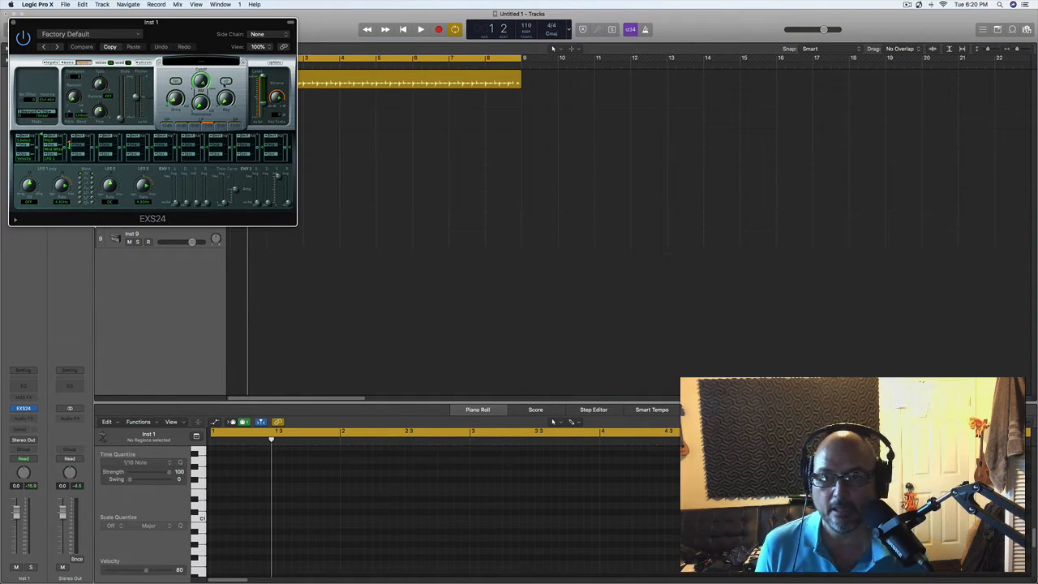
- Load the factory bass instrument Liverpool Bass into the EXS24 and move the plug-in window clear of the track headers
left_click(203, 63)
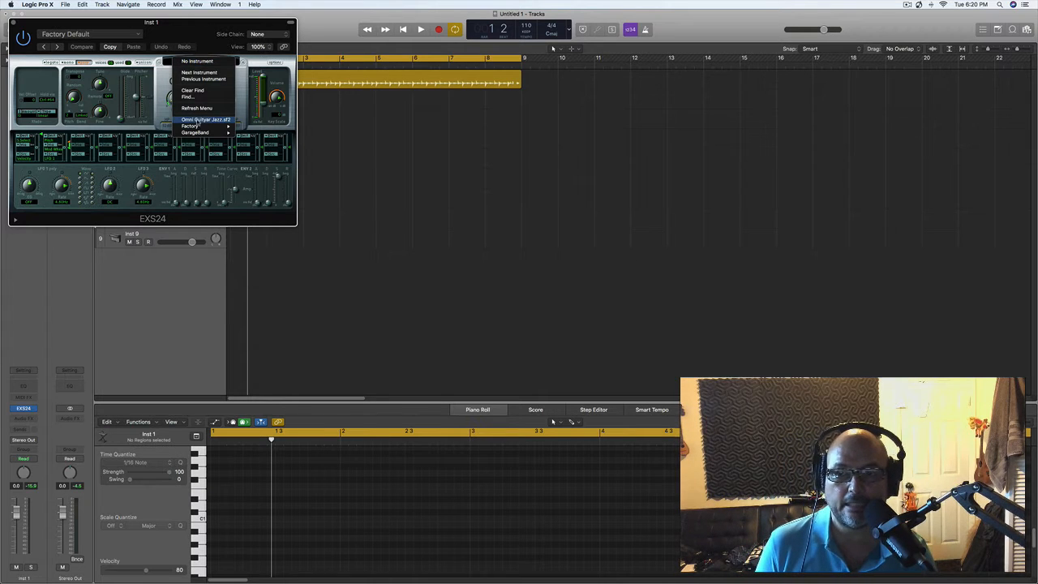
mouse_move(199, 128)
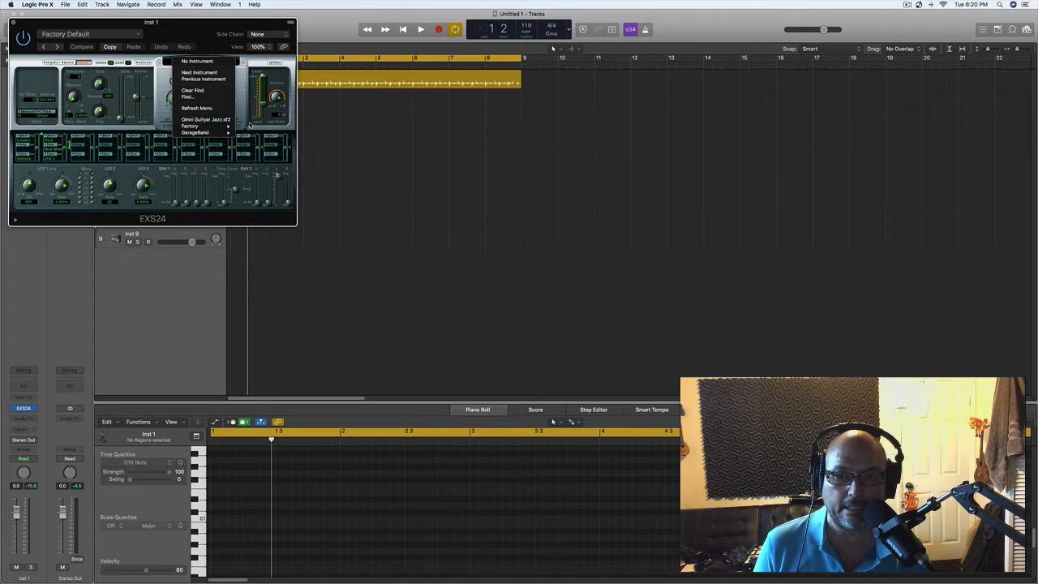
mouse_move(285, 146)
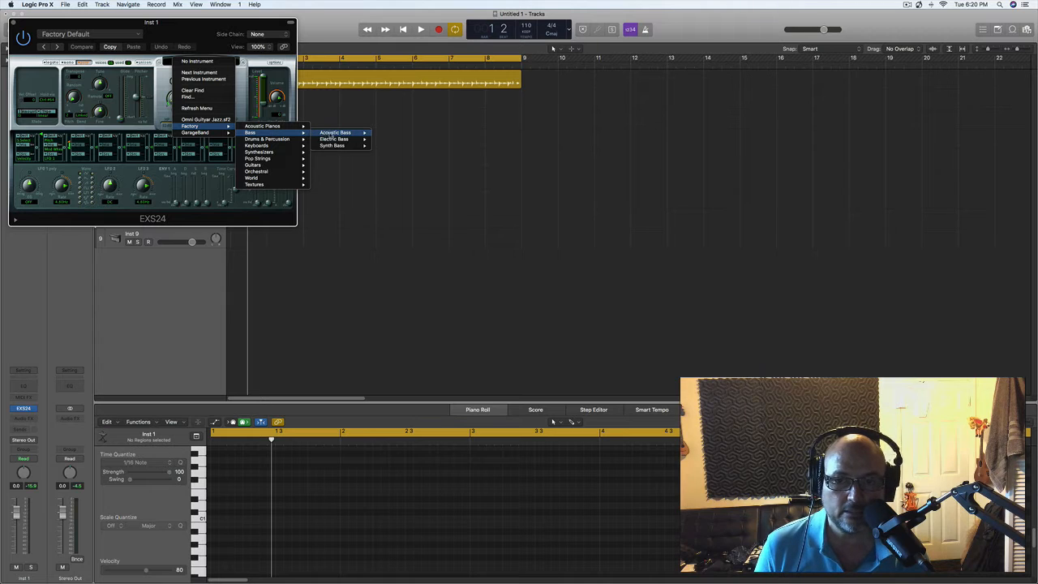
mouse_move(338, 134)
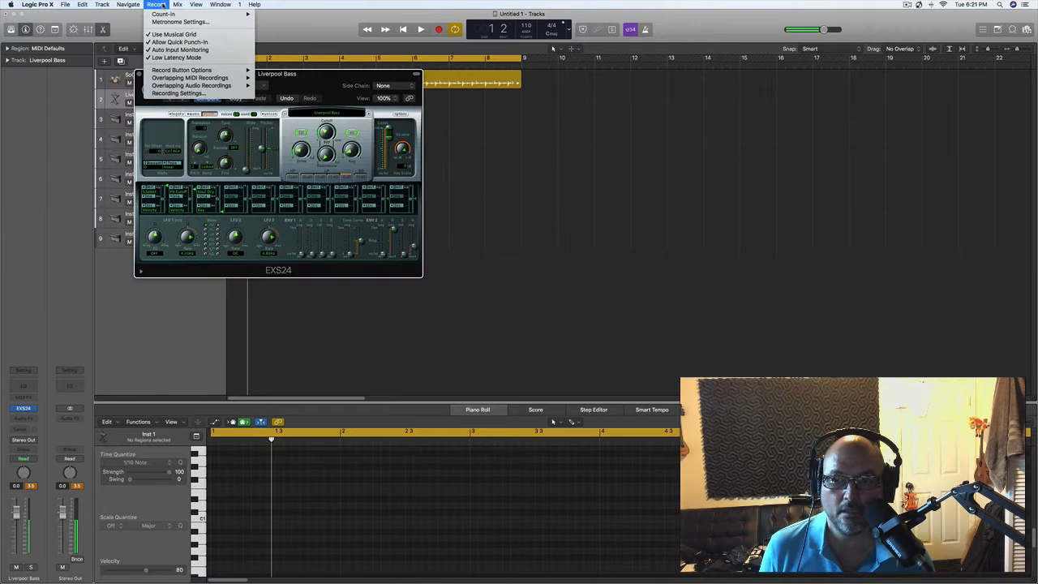
left_click(351, 75)
left_click_drag(351, 75, 771, 154)
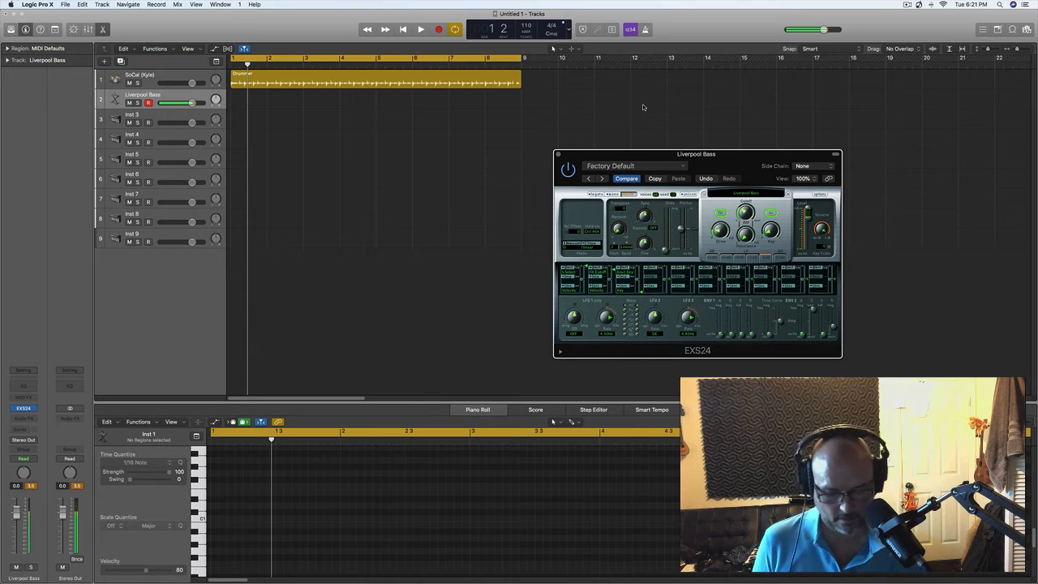
- Play the eight-bar drummer loop to rehearse the bass line on the Liverpool Bass track
key("space")
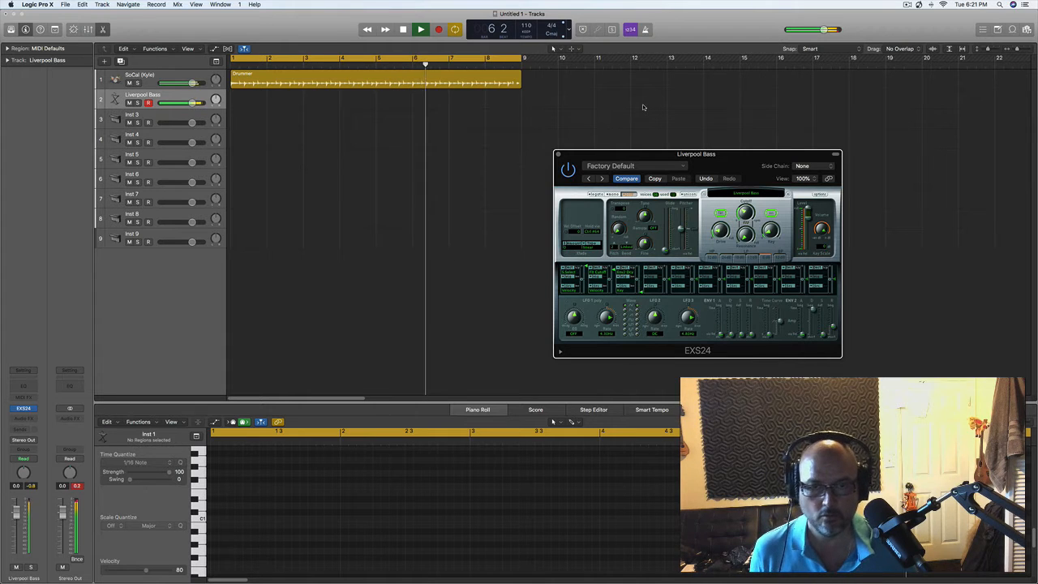
key("space")
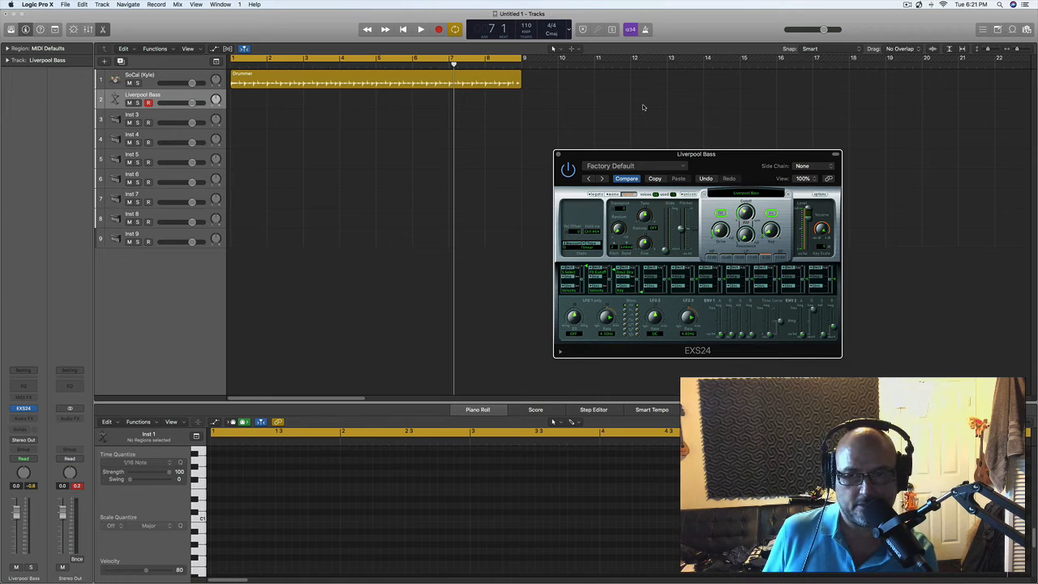
key("Return")
key("space")
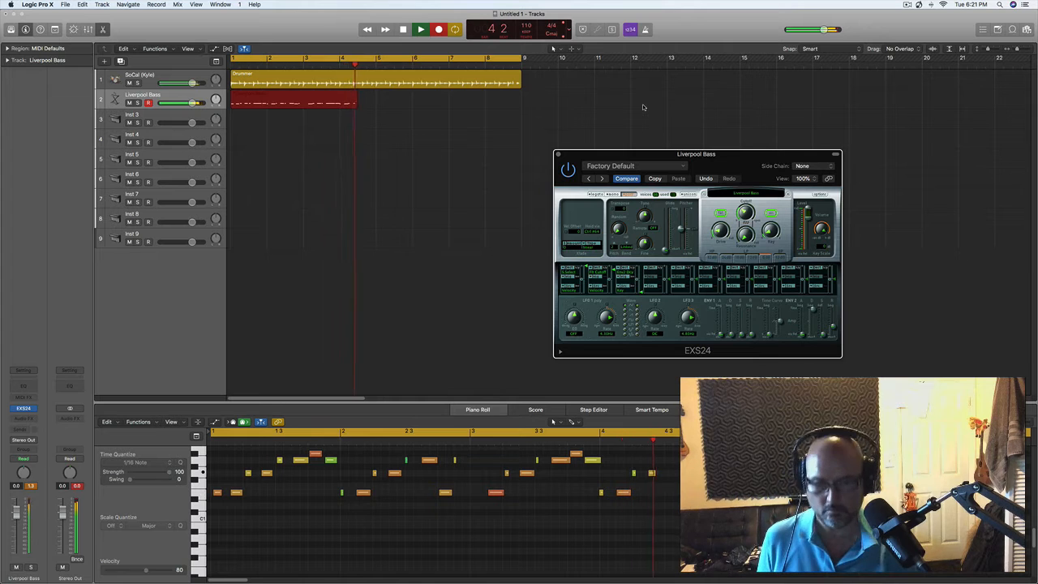
key("space")
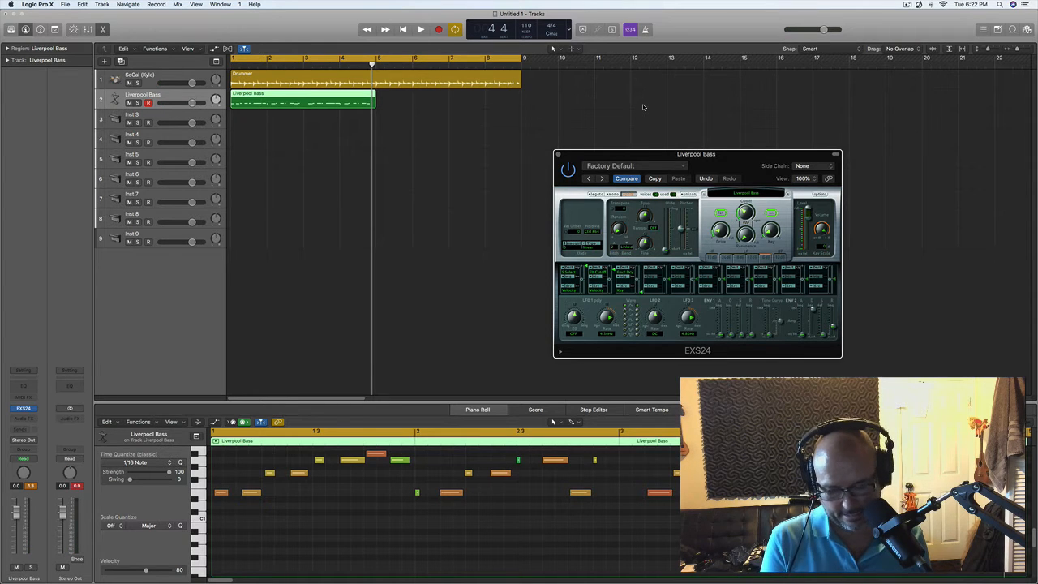
key("super+z")
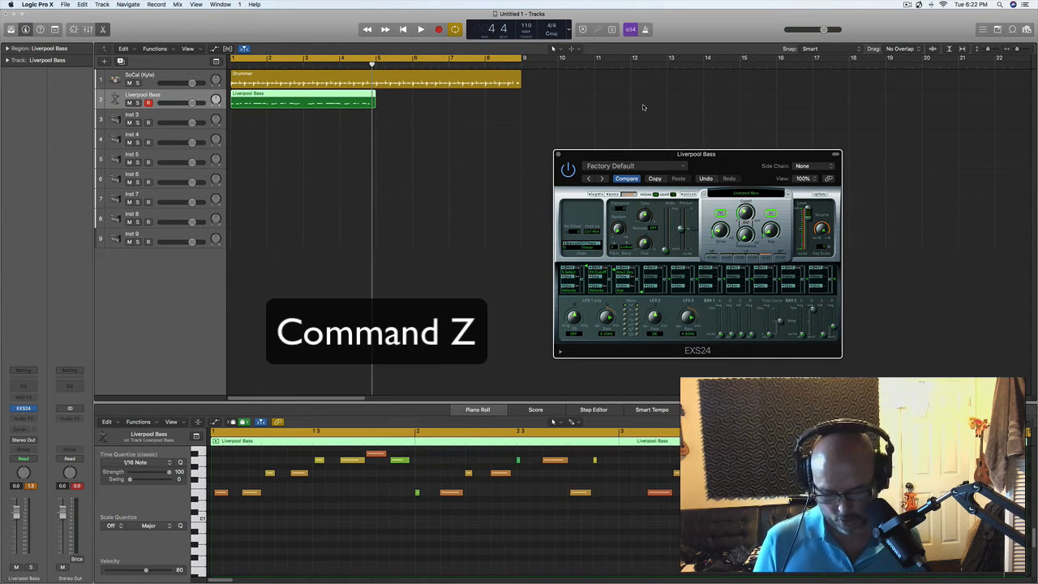
key("super+z")
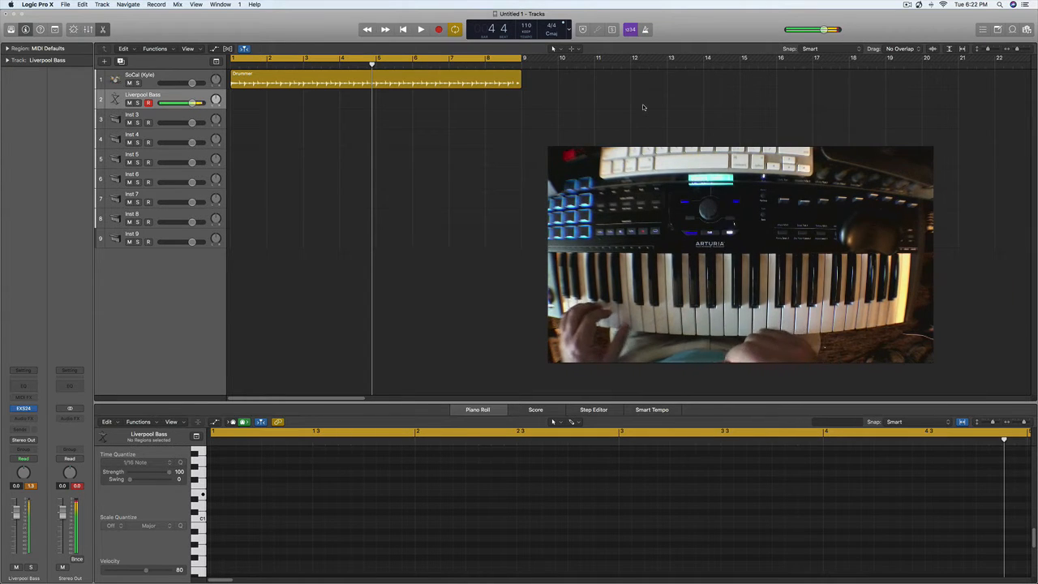
- Record a bass part on the Liverpool Bass track across the full eight-bar loop
key("r")
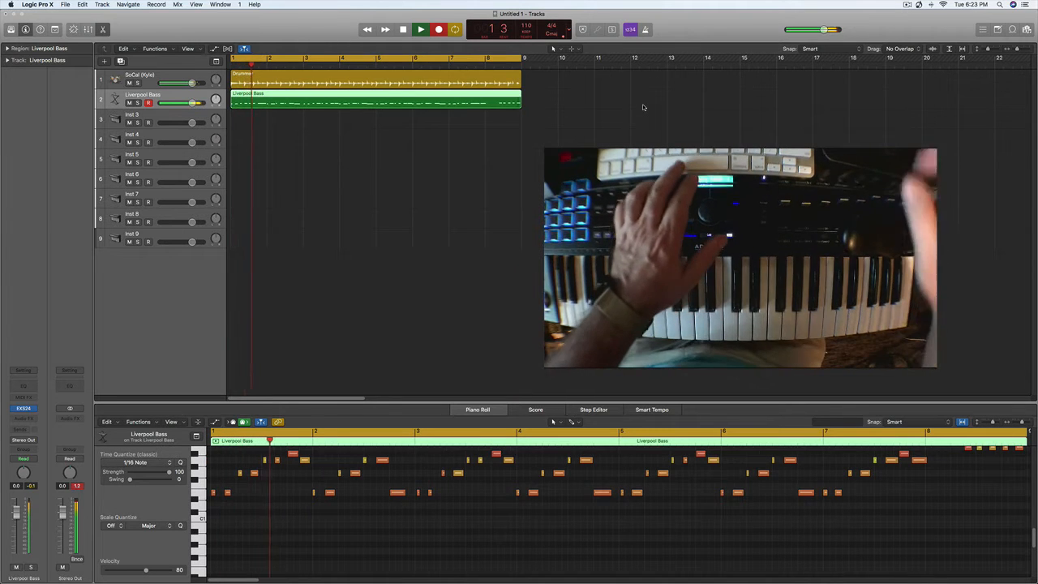
key("space")
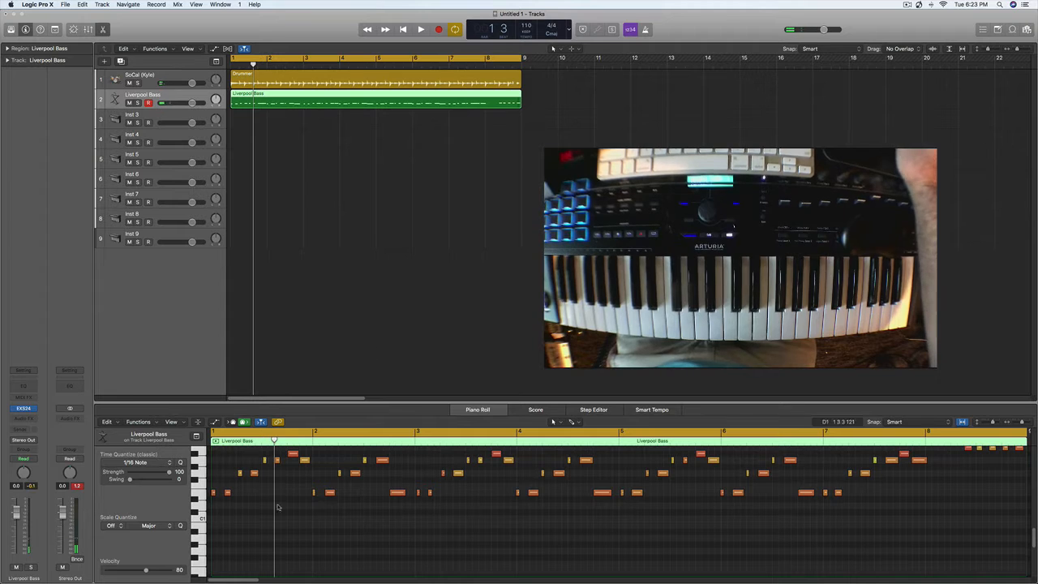
- Quantize all notes of the recorded bass region to 1/16 notes and play the loop back
left_click(333, 544)
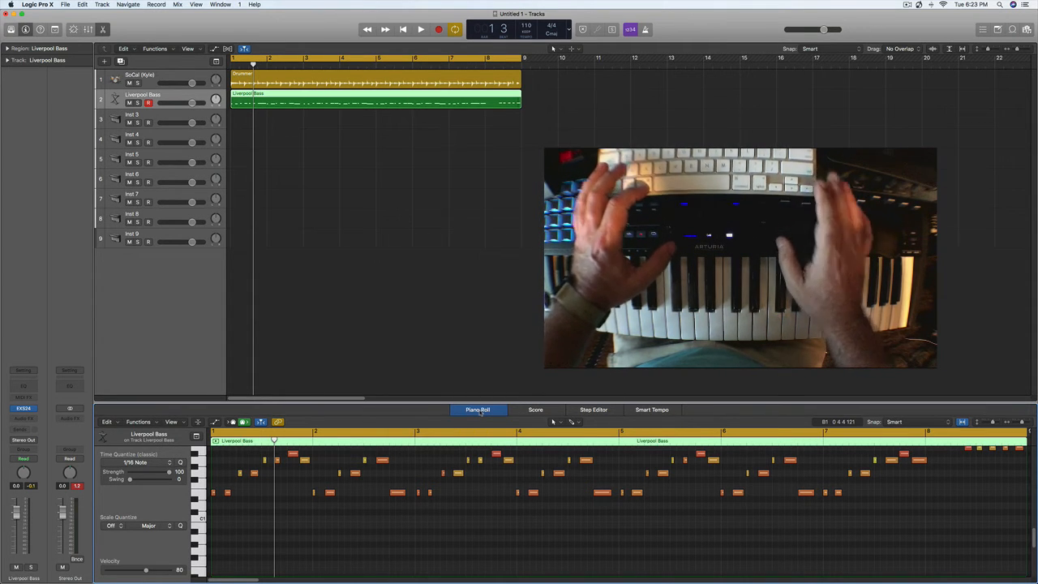
key("super+a")
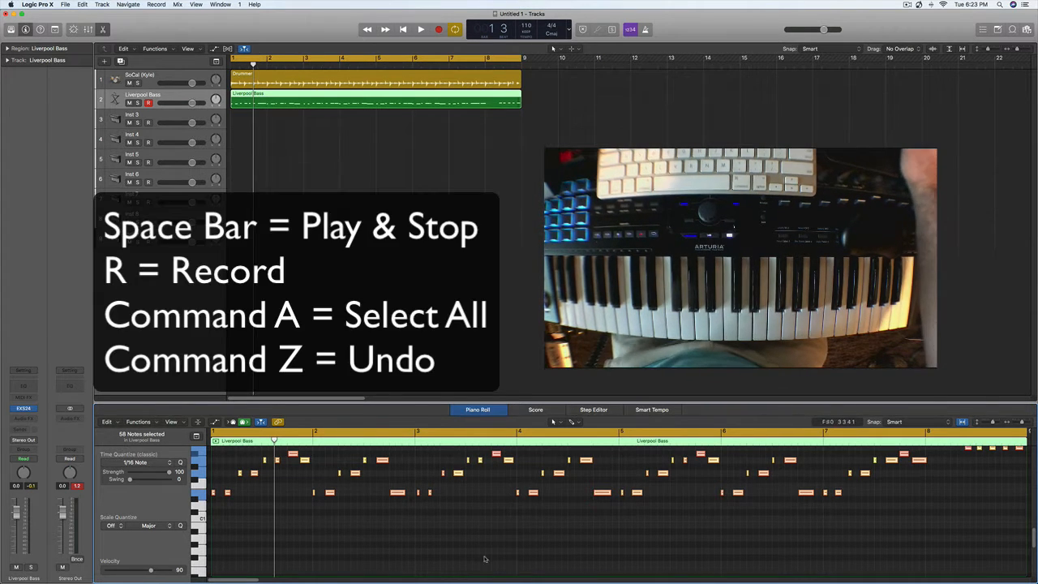
left_click(632, 536)
left_click_drag(953, 518, 459, 473)
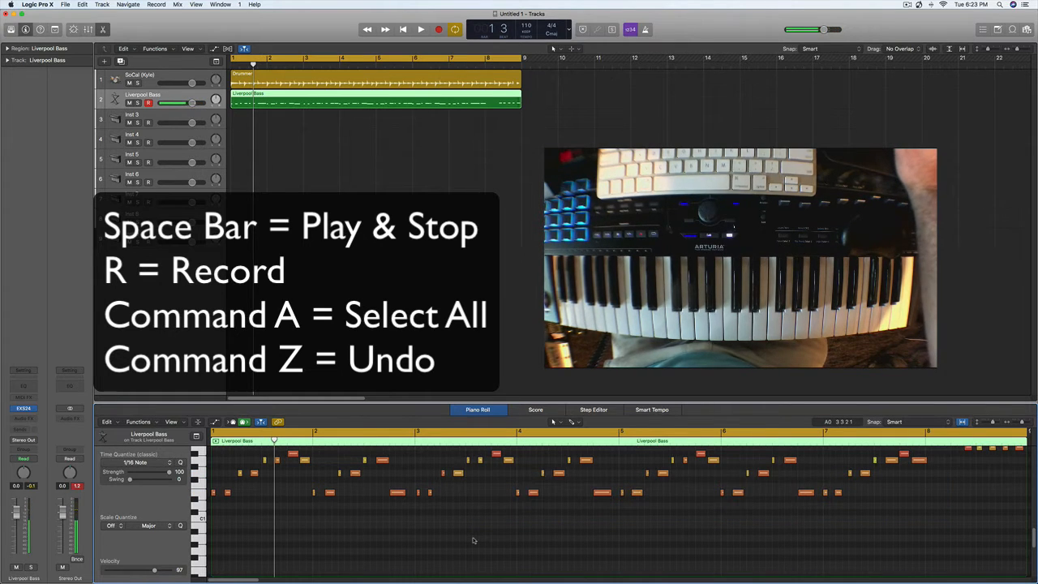
key("super+a")
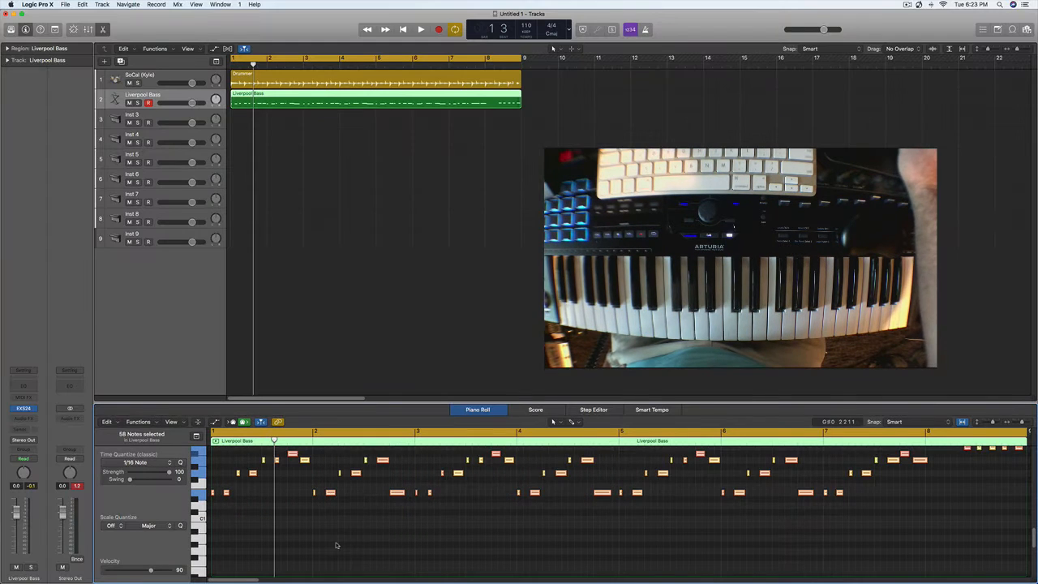
key("space")
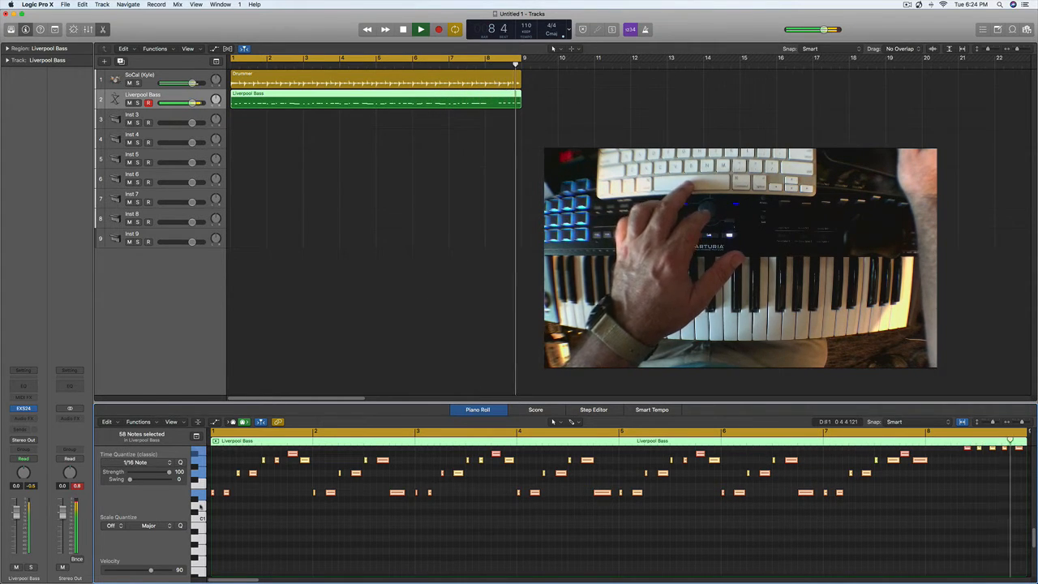
key("space")
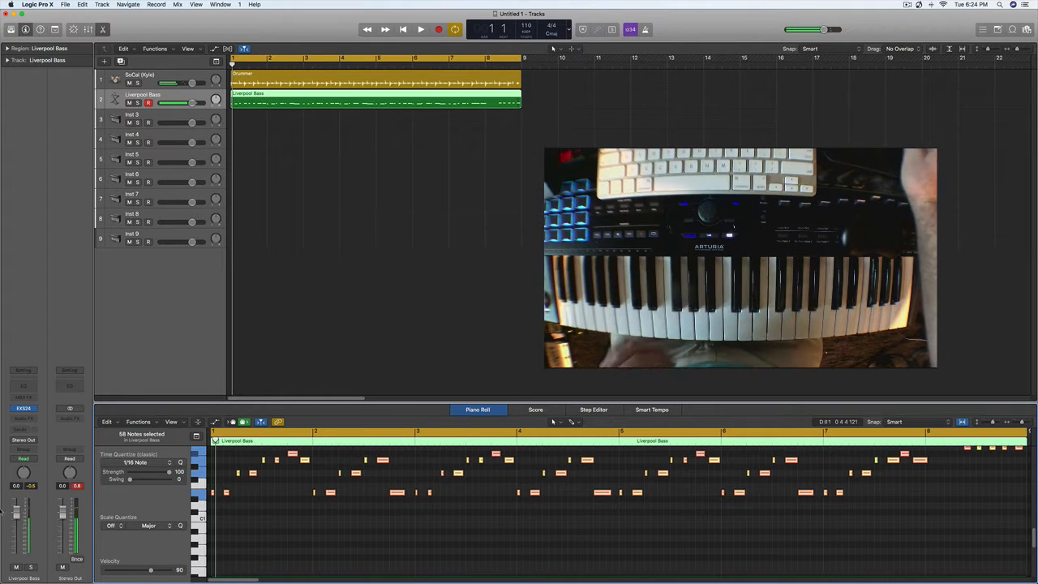
- Load the Classic Suitcase Mk I preset into the Vintage Electric Piano on the Inst 3 track and close the plug-in window
left_click(152, 114)
double_click(152, 115)
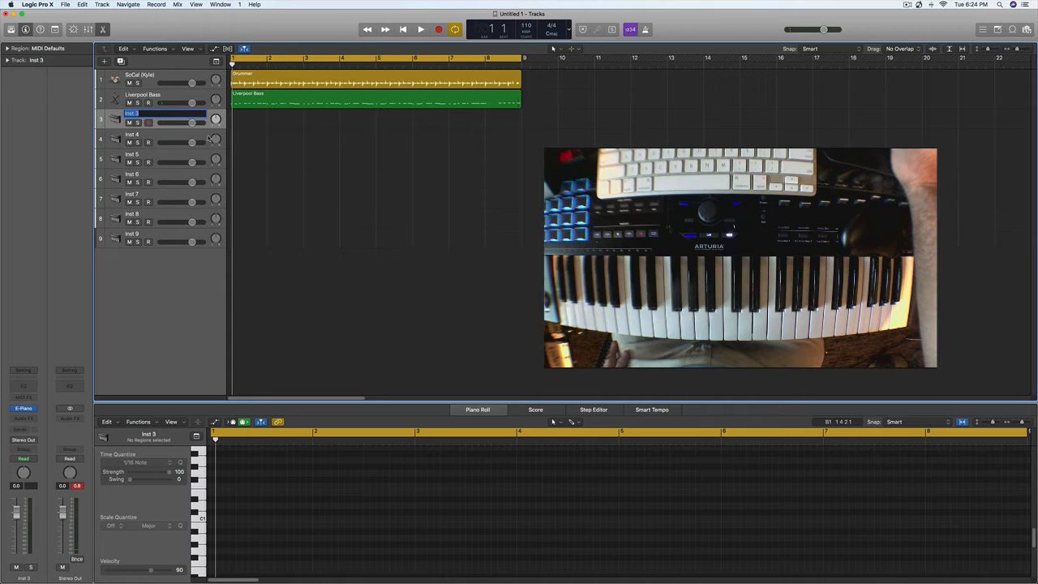
key("Return")
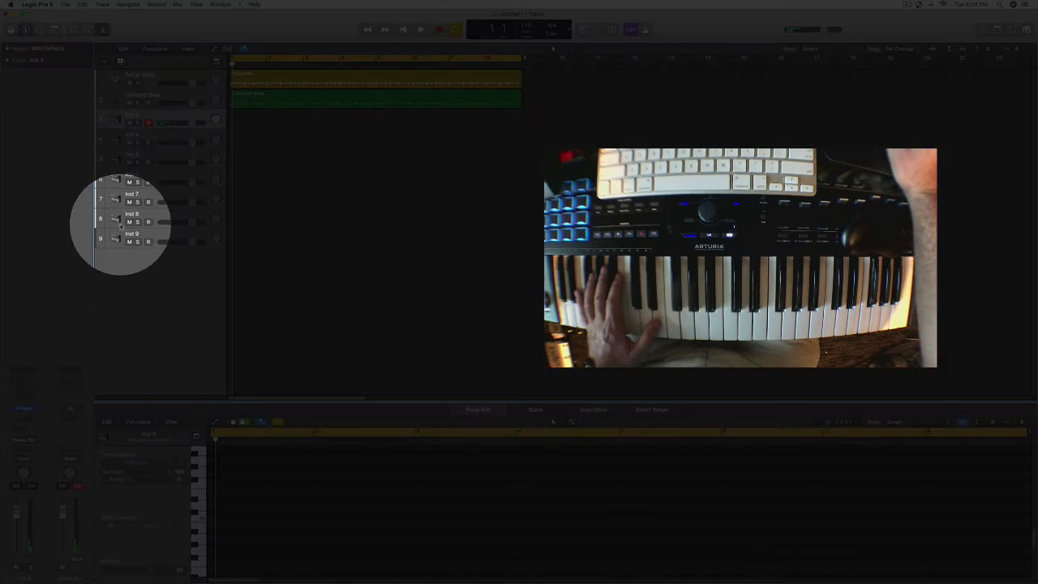
left_click(23, 408)
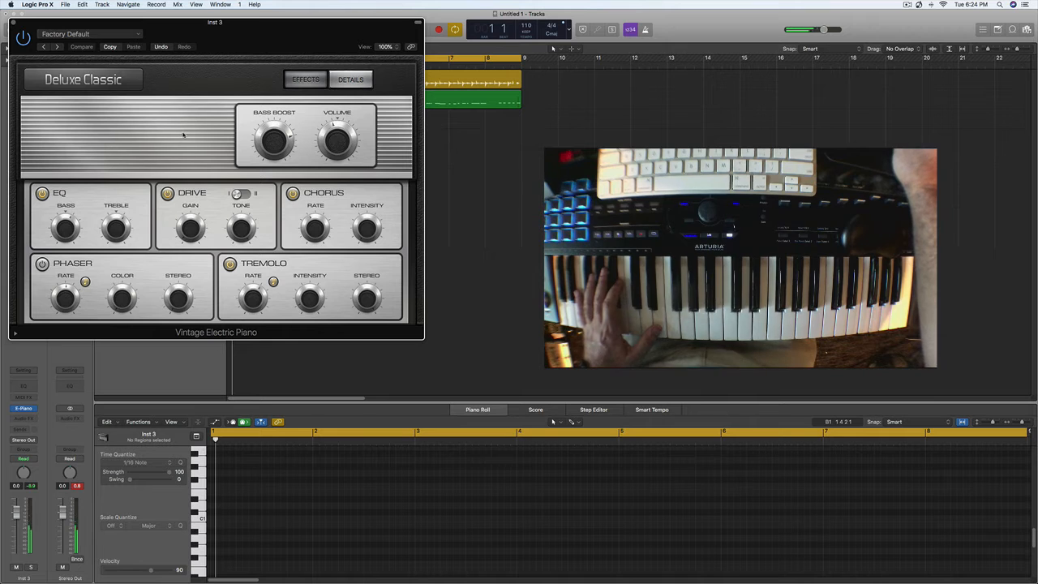
left_click(143, 35)
left_click(95, 212)
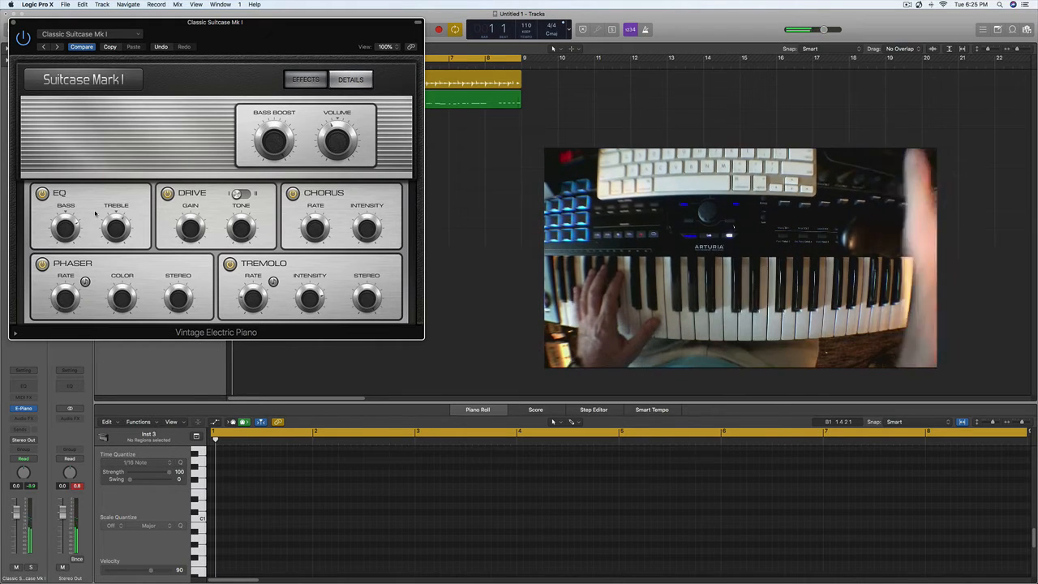
left_click(13, 23)
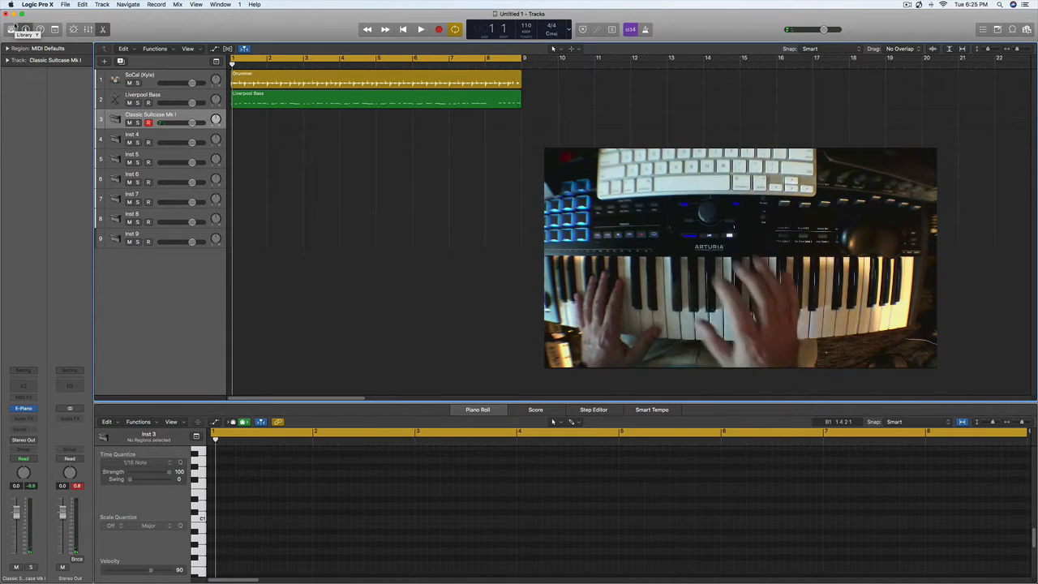
- Rehearse the electric piano chords over the loop, and record them from bar 1 on the Classic Suitcase Mk I track
key("space")
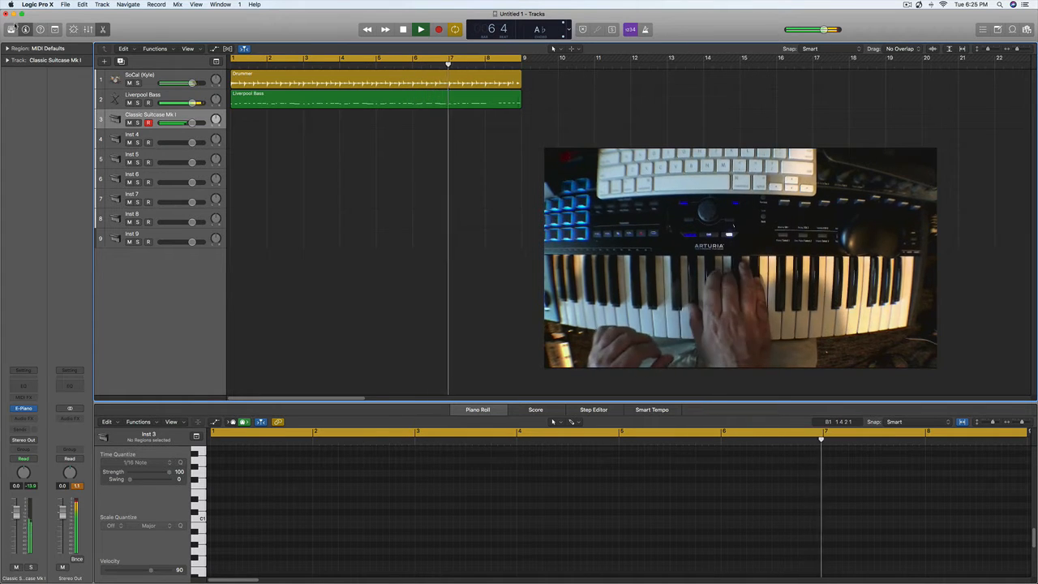
key("space")
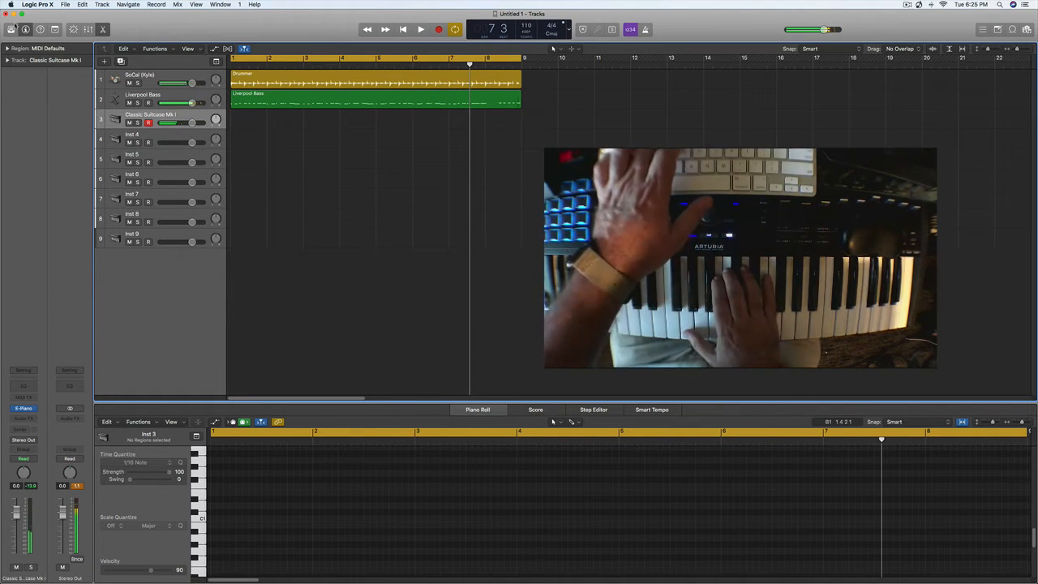
key("Return")
key("r")
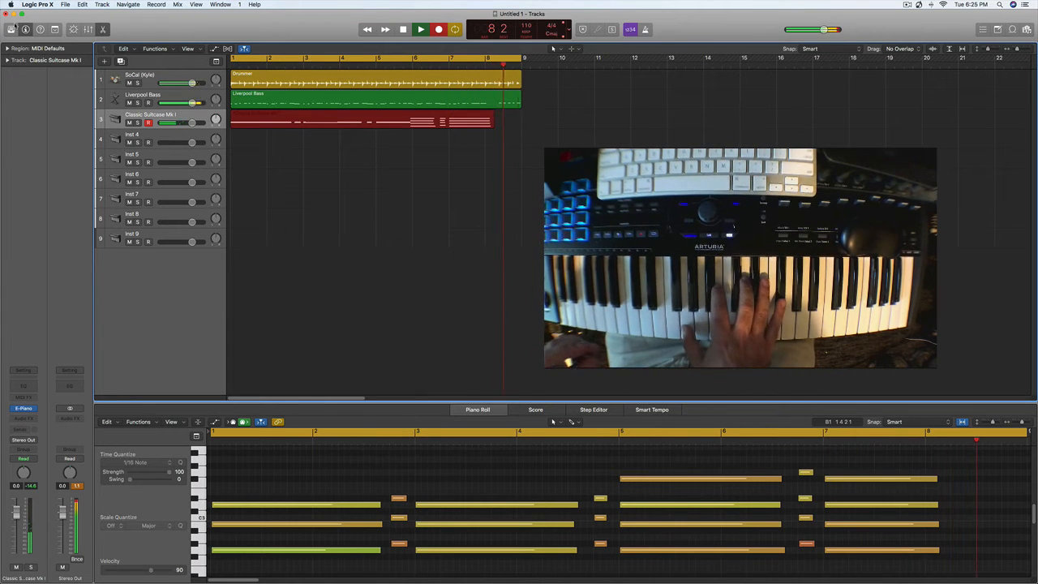
key("space")
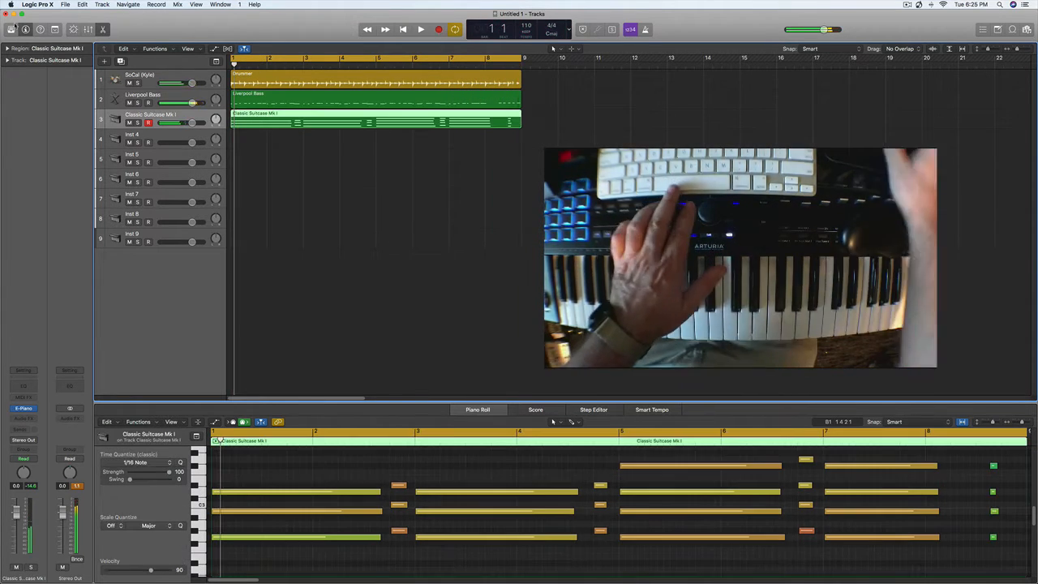
- Split the Classic Suitcase Mk I region at bar 8 with the Scissors tool, splitting crossing notes, and delete the last bar
left_click(485, 65)
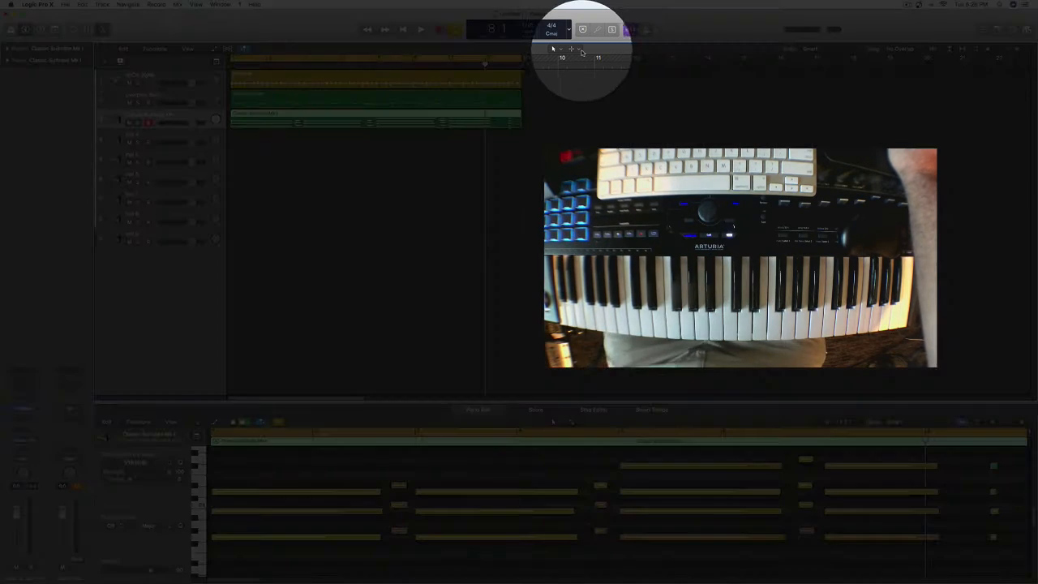
left_click(582, 51)
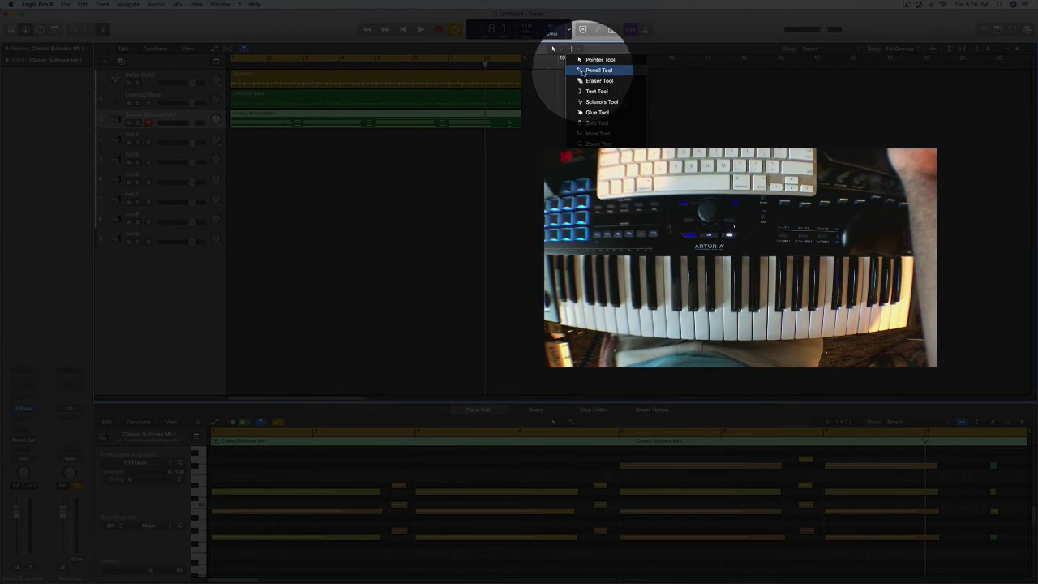
left_click(586, 102)
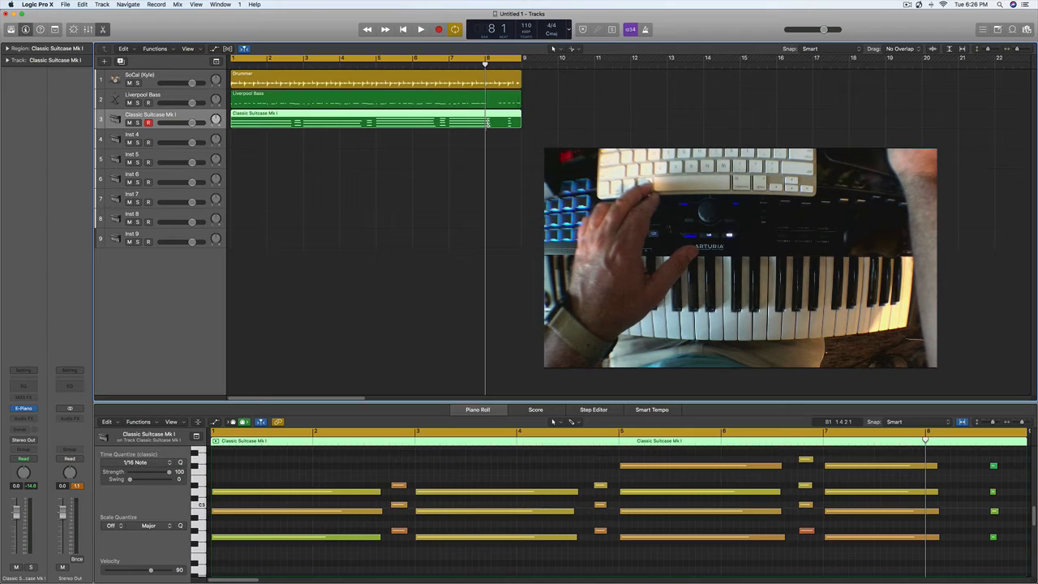
left_click(487, 121)
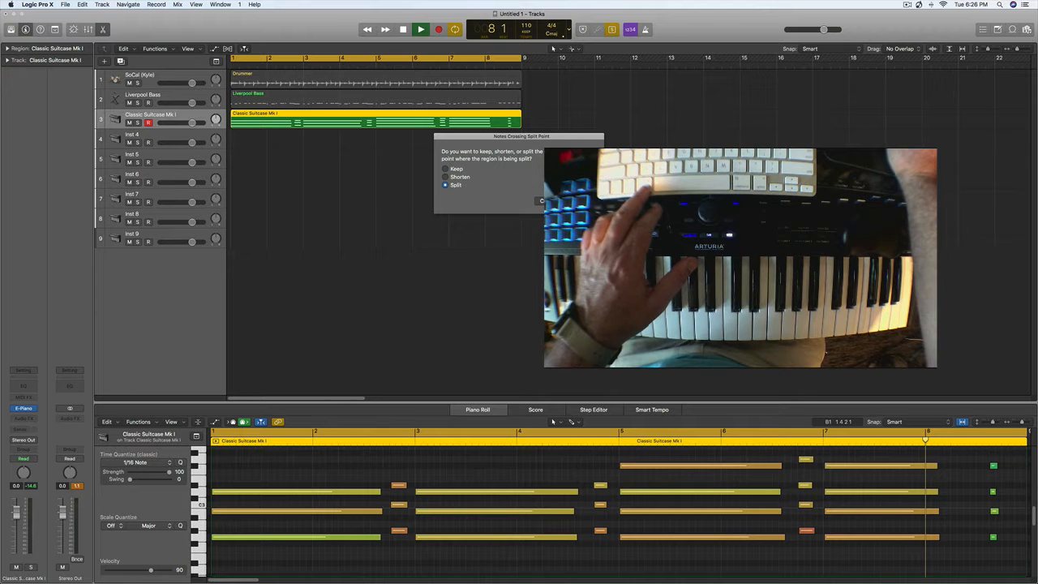
key("Return")
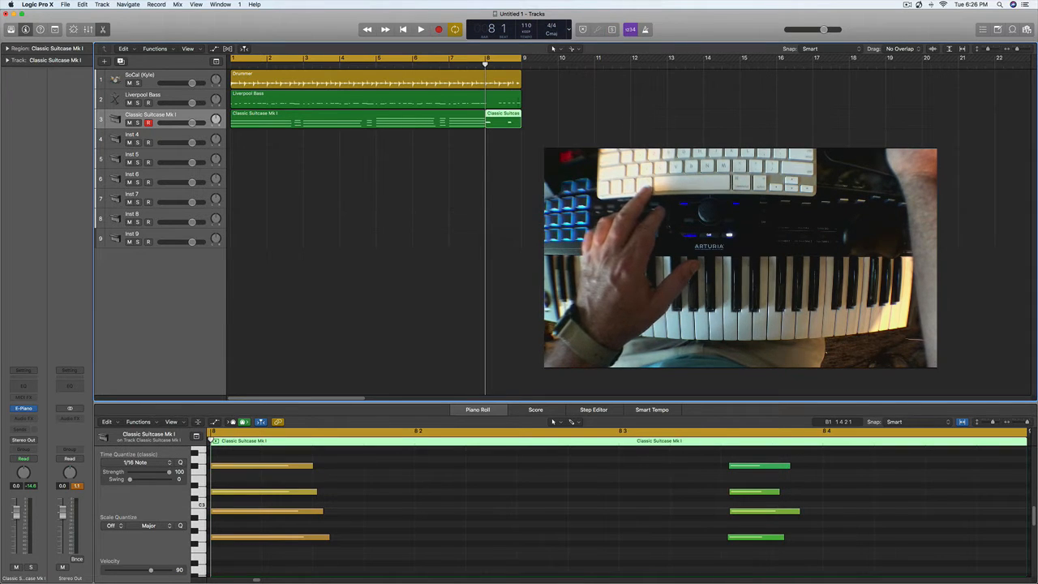
key("Delete")
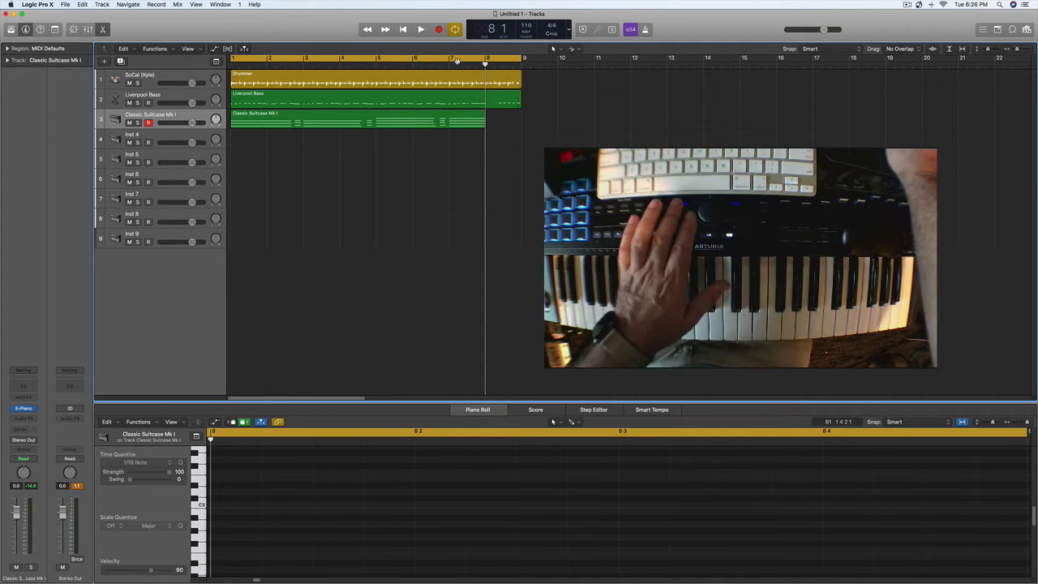
- Play back the loop with the trimmed electric piano region, checking the empty gap in bar 8
key("space")
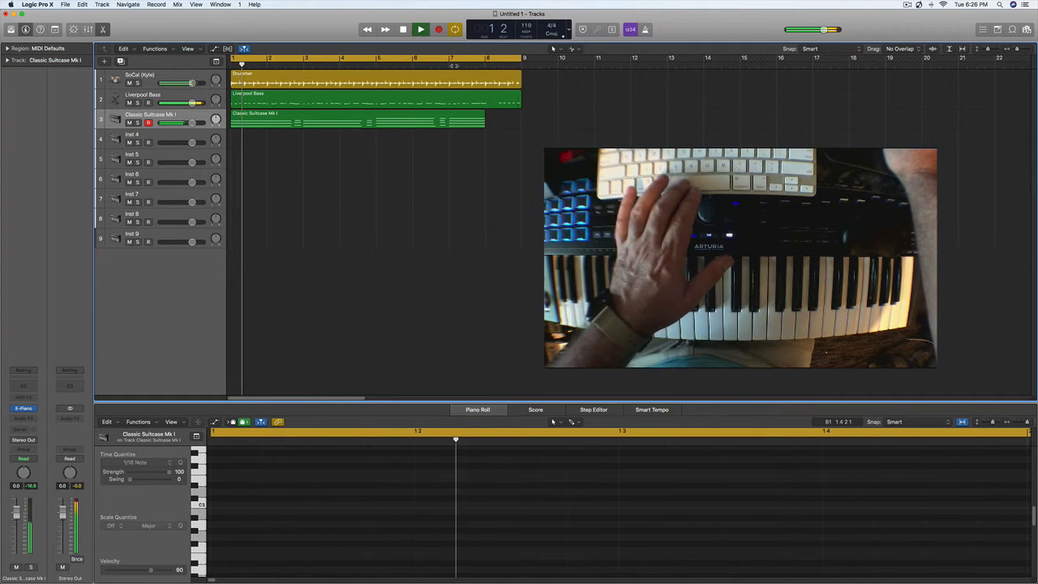
left_click(450, 66)
key("space")
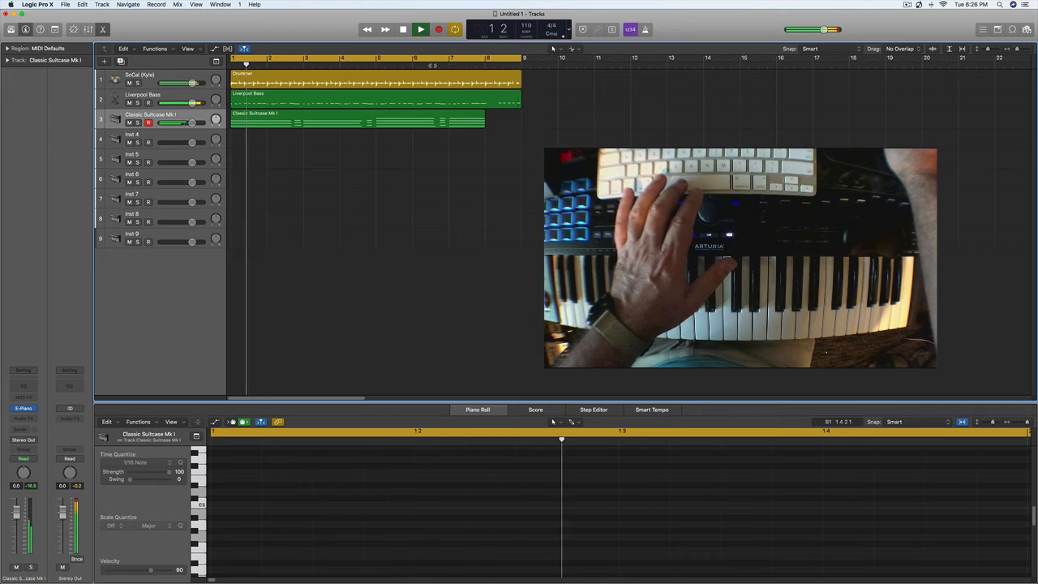
left_click(436, 64)
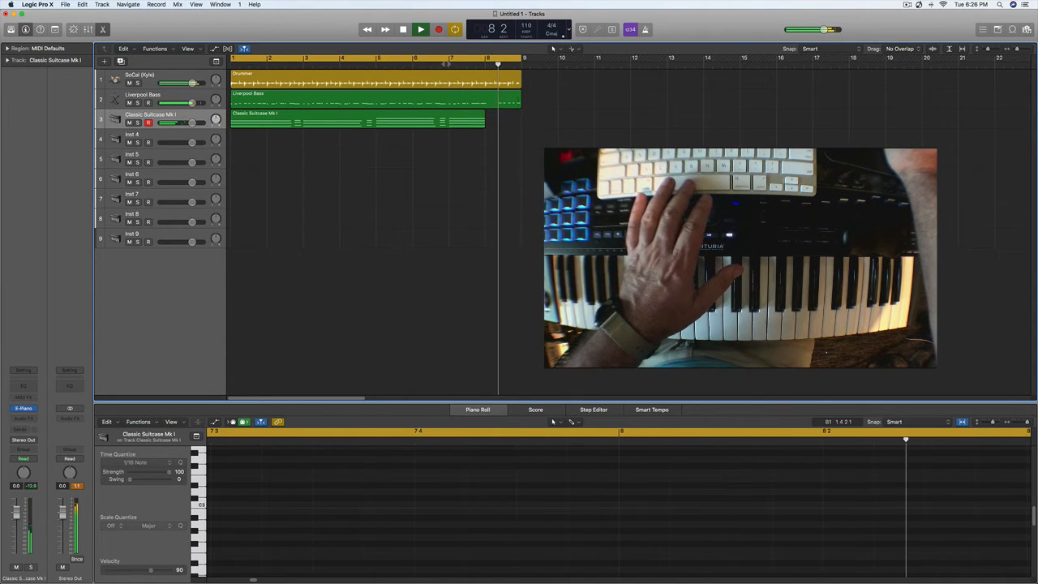
key("space")
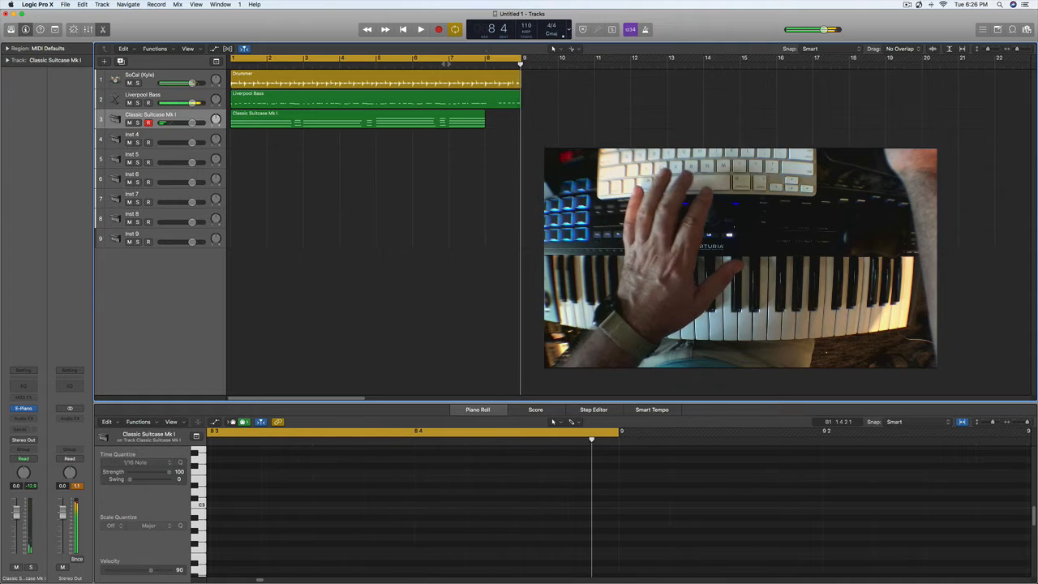
left_click(494, 65)
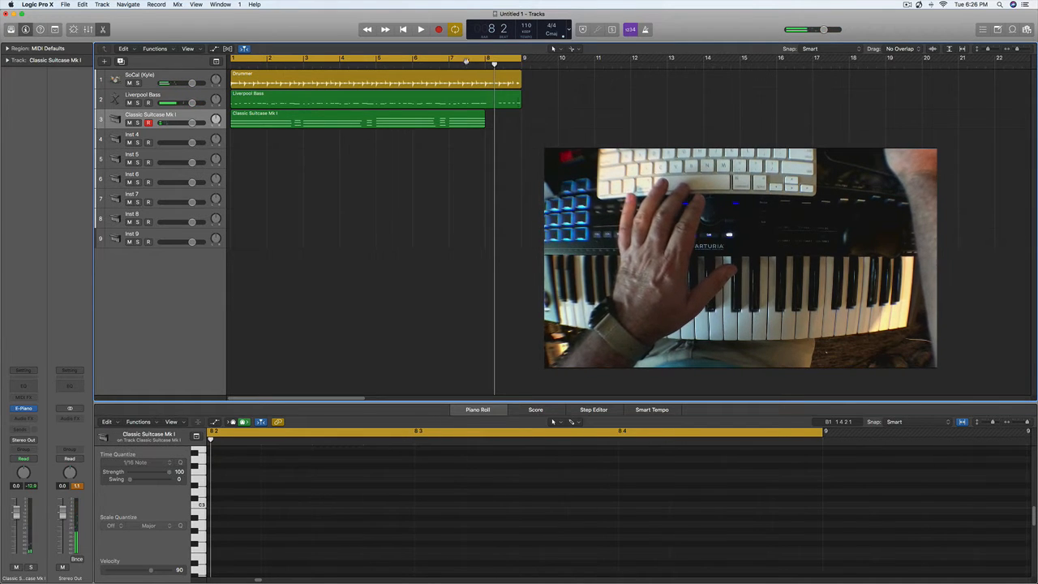
- Set the cycle range to bars 7 to 9 and record repeated electric piano chords in bar 8 on the Classic Suitcase Mk I track
left_click(474, 60)
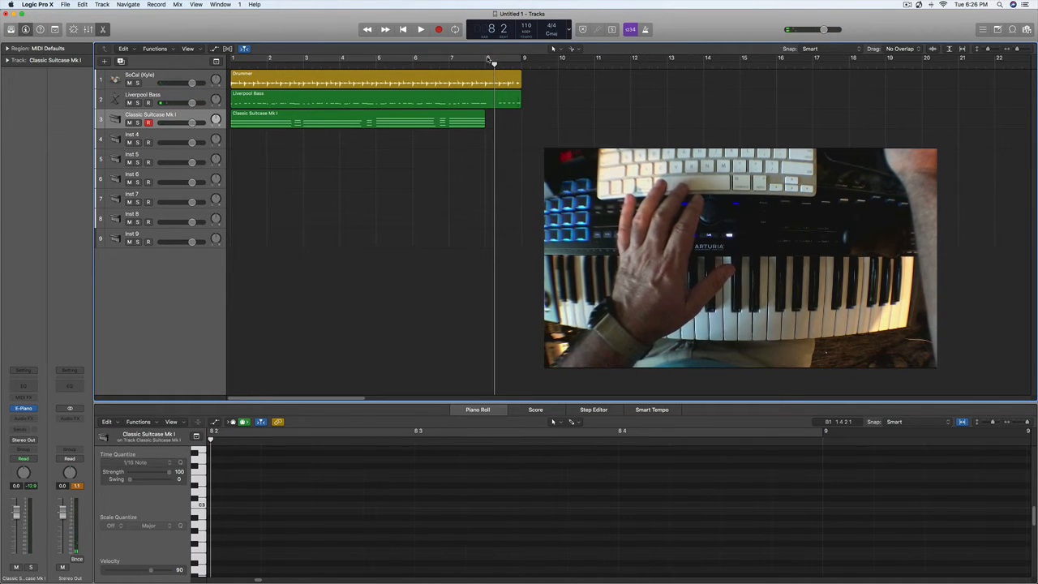
left_click_drag(451, 58, 532, 65)
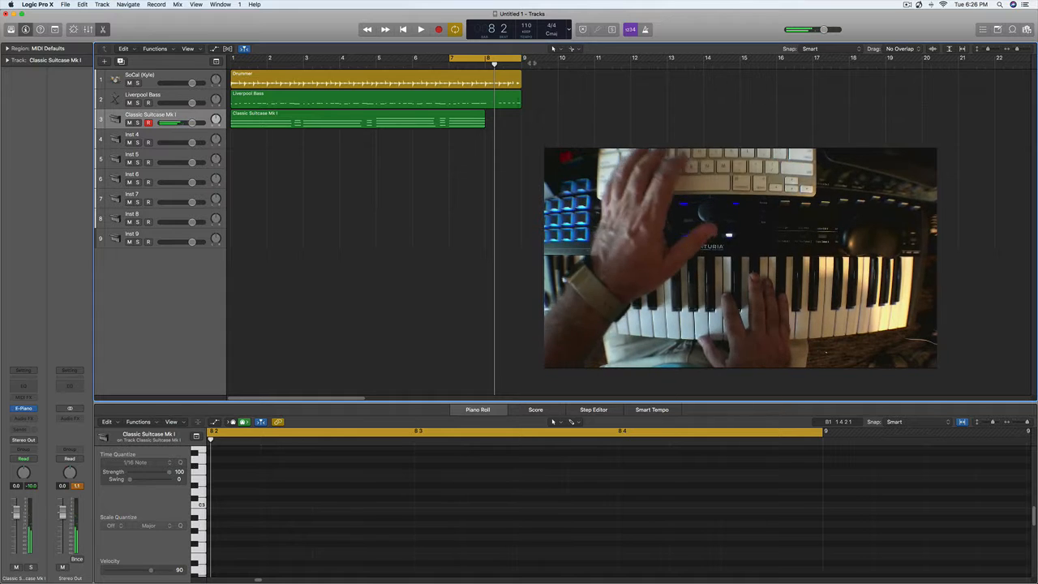
key("r")
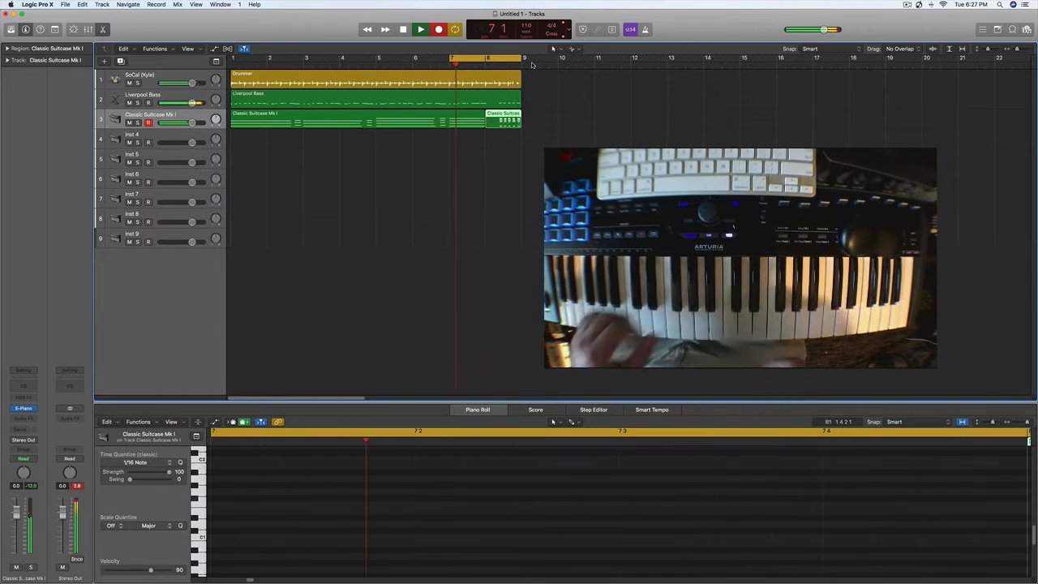
key("space")
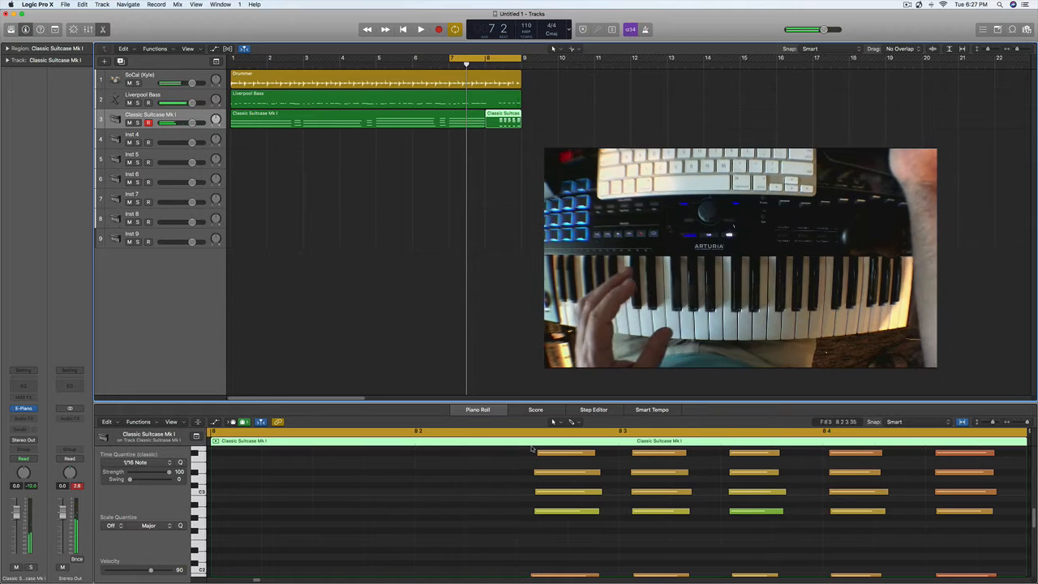
- Quantize all notes of the bar 8 electric piano region to 1/16 notes and play back the cycled bars
left_click(493, 525)
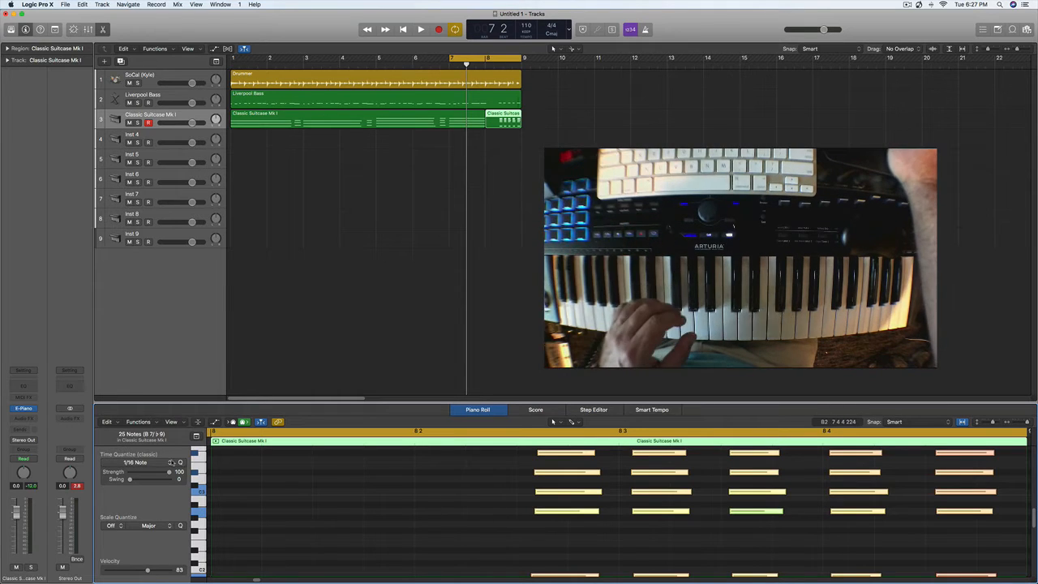
left_click(180, 463)
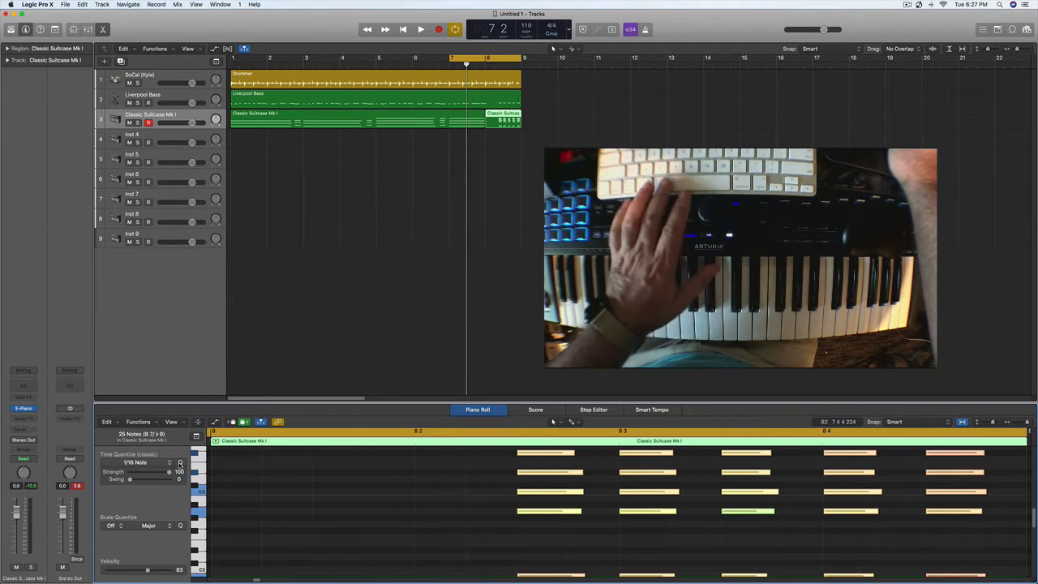
key("space")
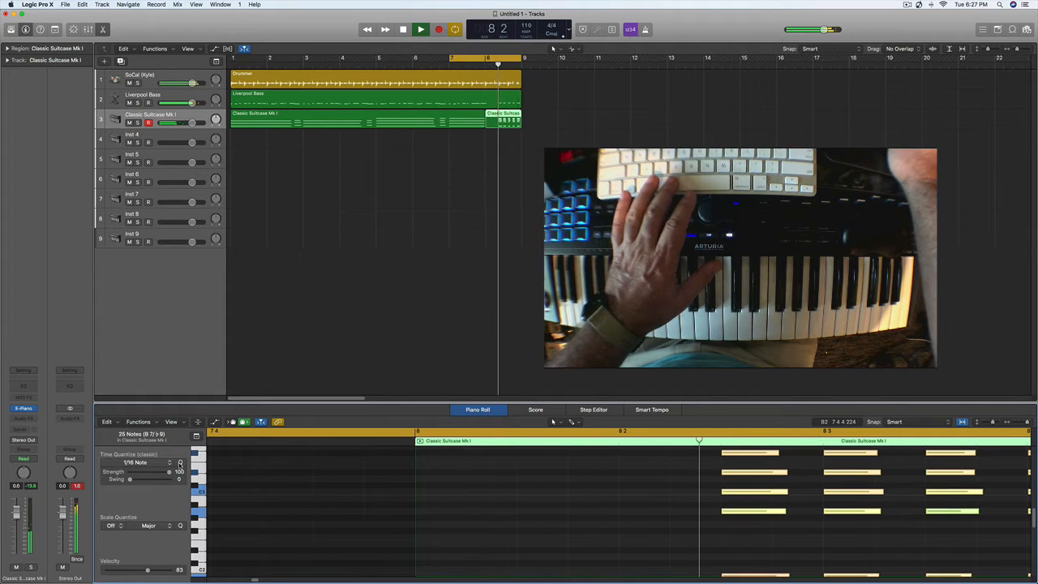
key("space")
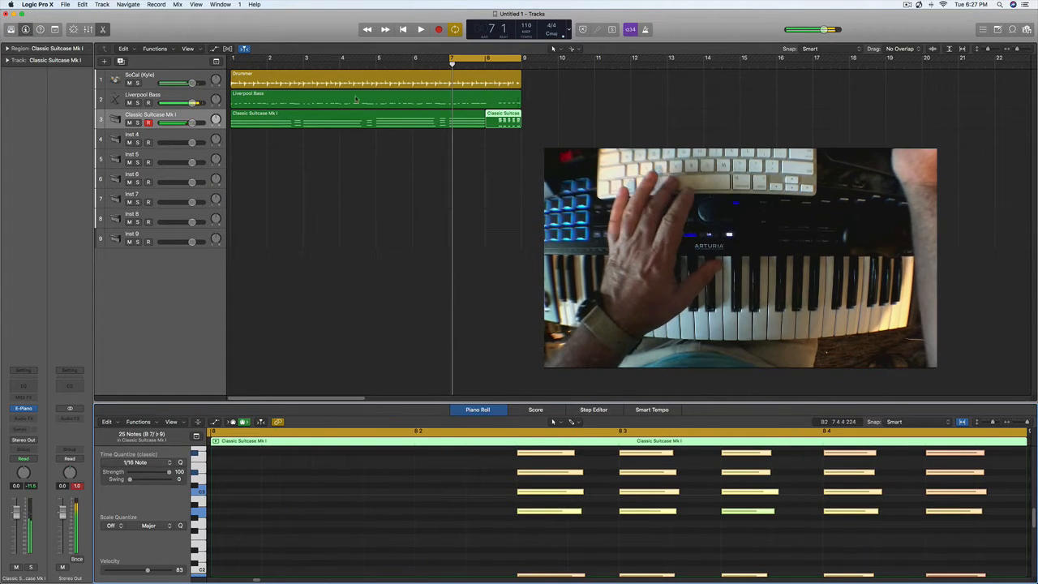
- Extend the cycle range to cover bars 1 to 9 and clear the region selection
left_click(317, 115)
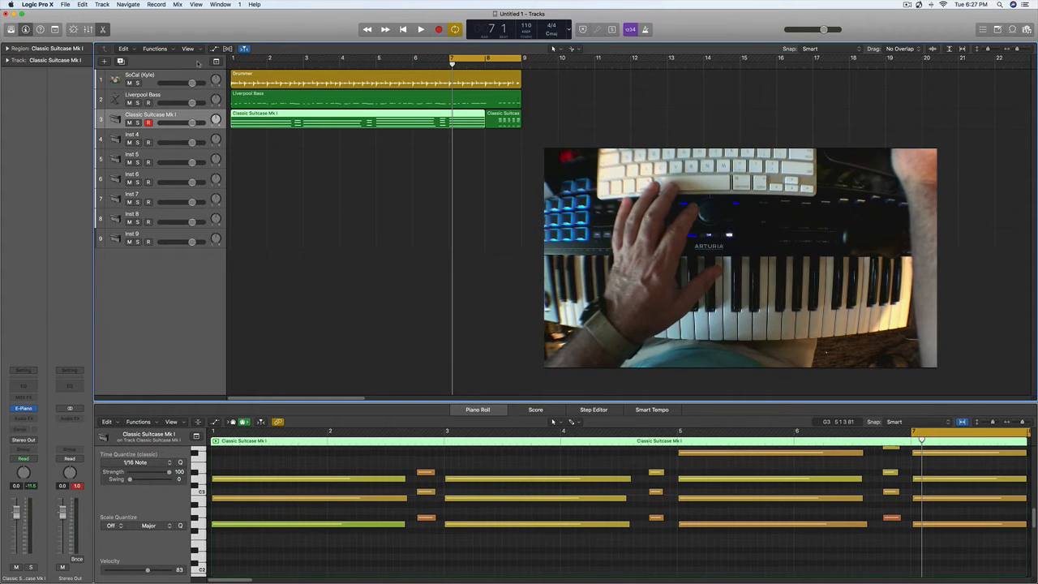
left_click_drag(233, 61, 517, 65)
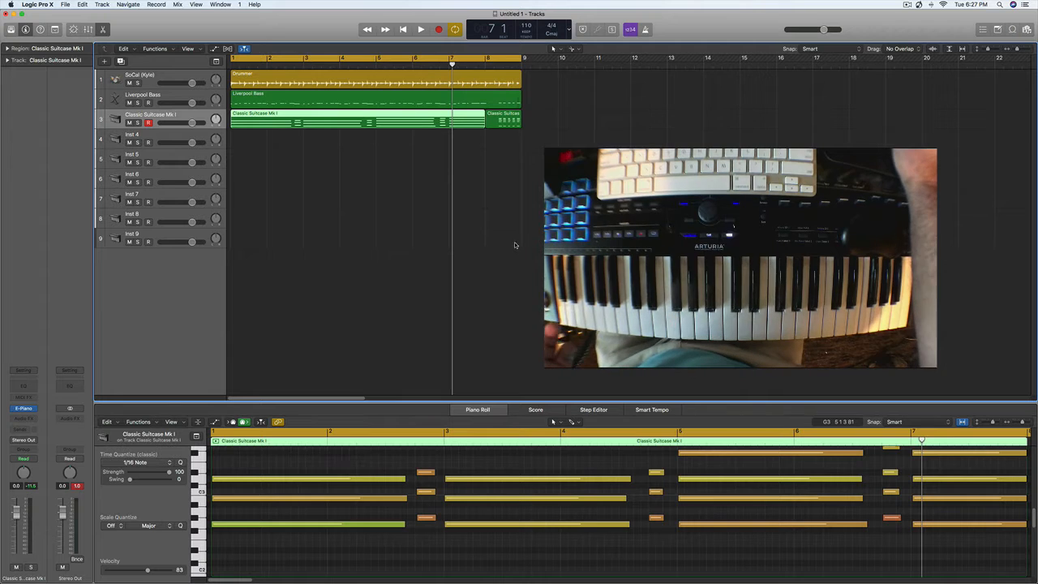
left_click(524, 288)
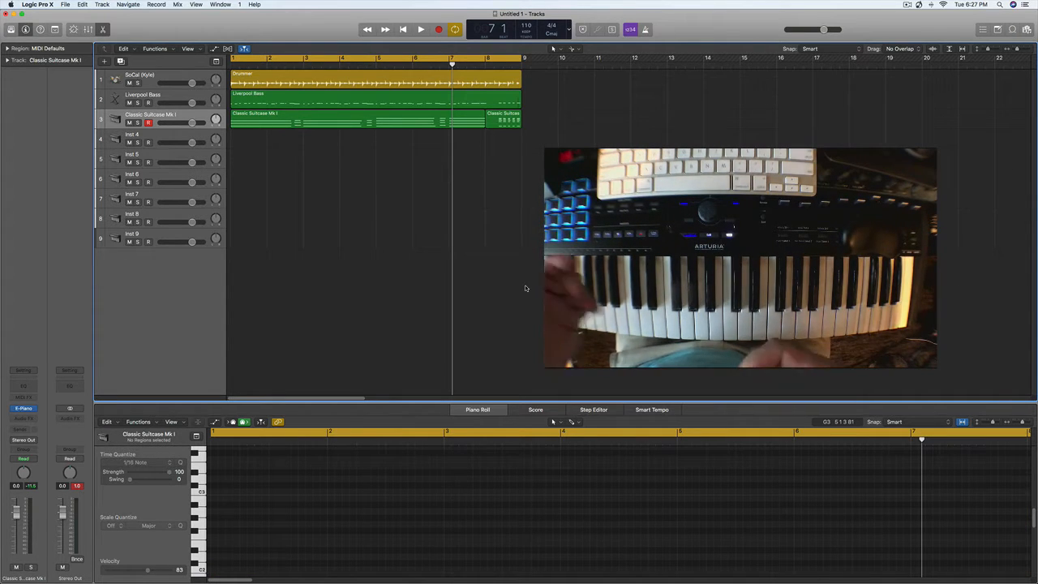
- Load the 70's Funk Clav sound on the Inst 4 track and record a clav part from bar 1
left_click(163, 139)
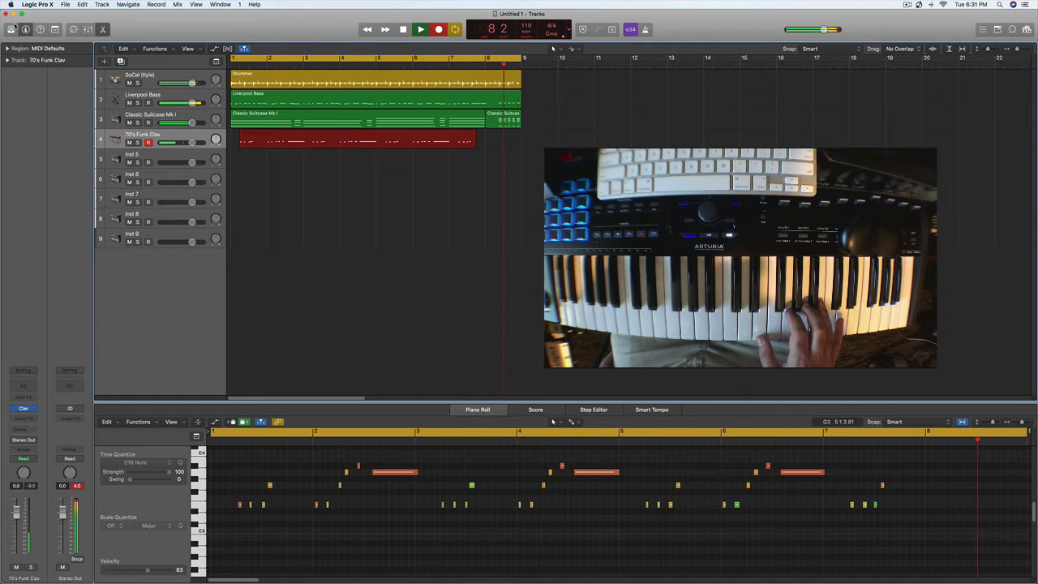
key("space")
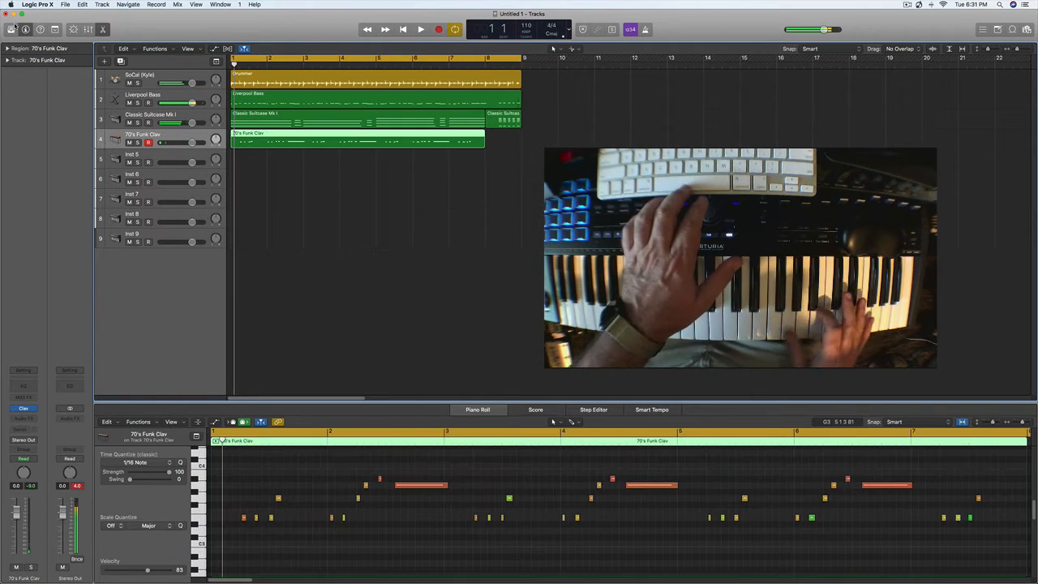
- Quantize all notes of the 70's Funk Clav region to 1/16 notes and play the loop back
left_click(301, 464)
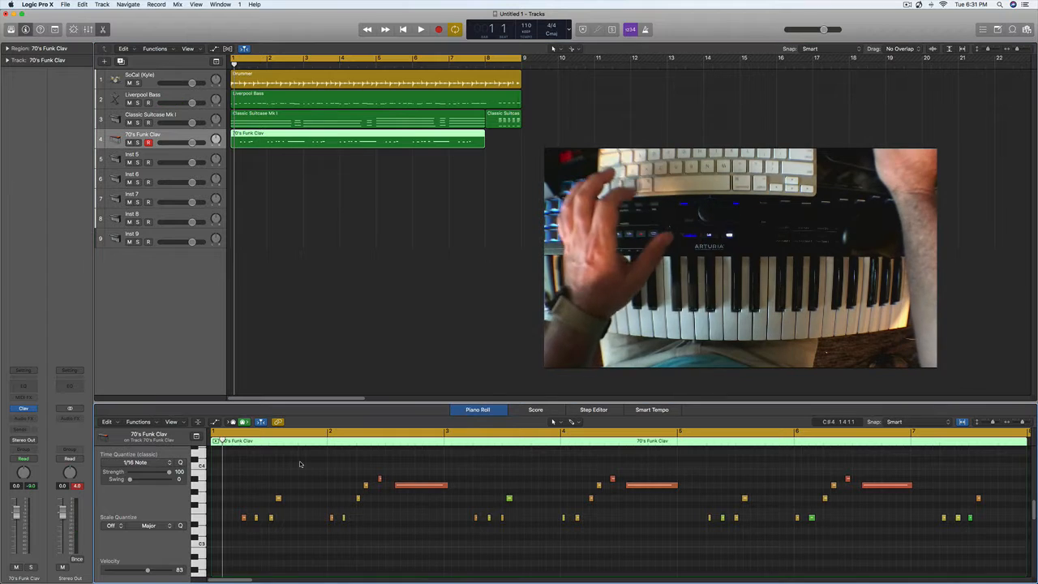
key("super+a")
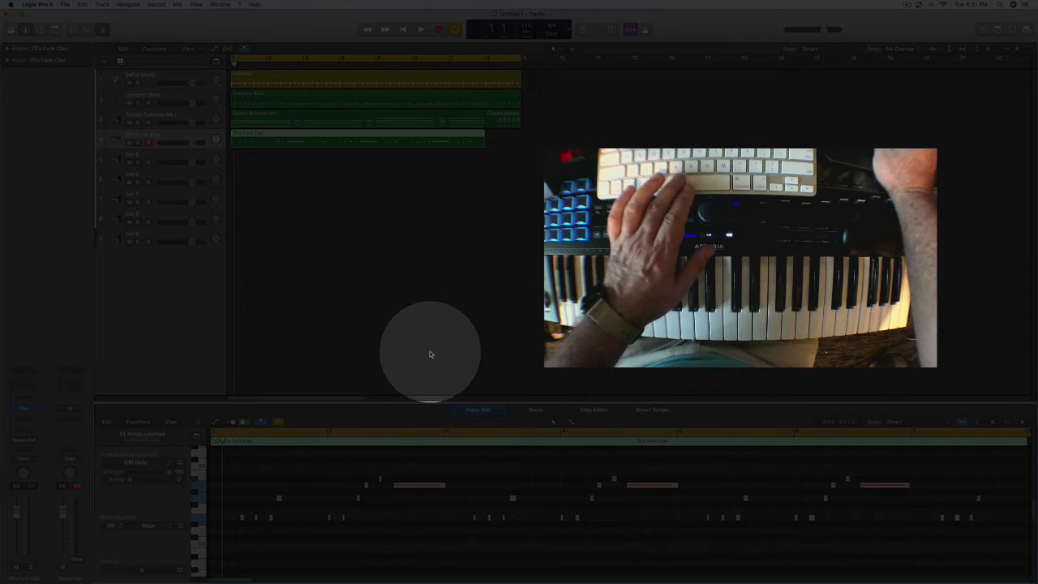
key("space")
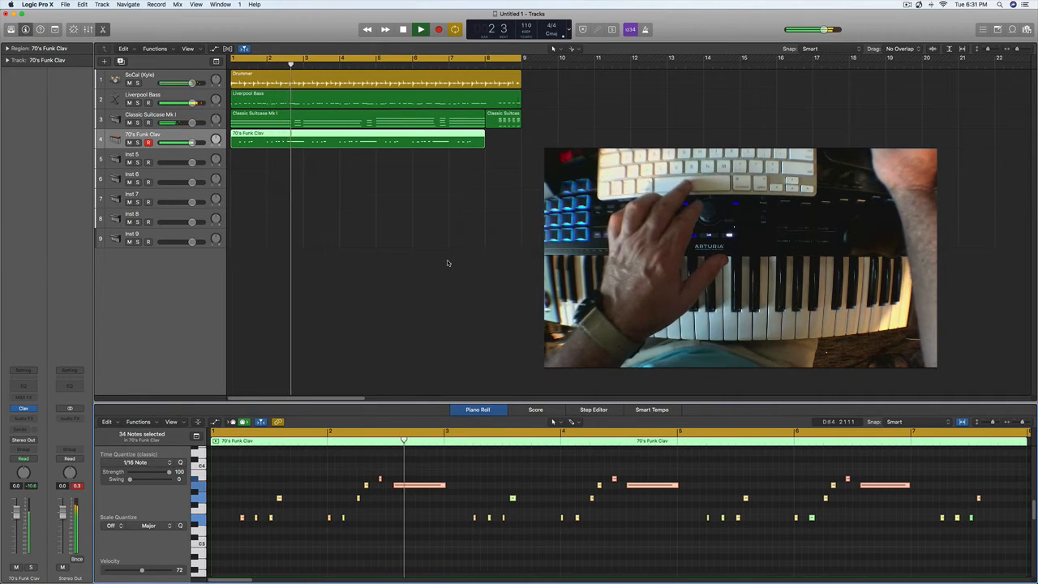
key("space")
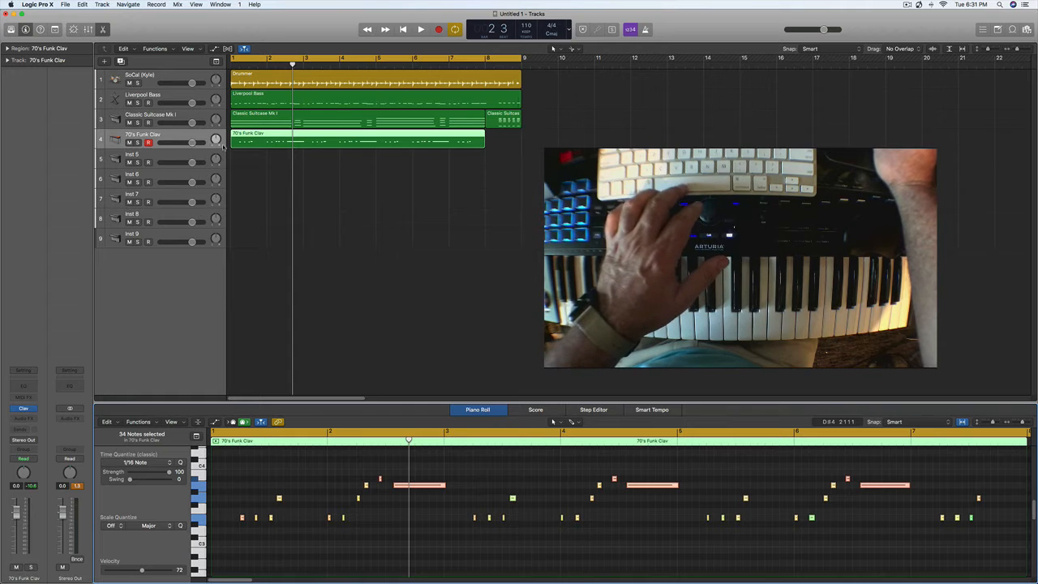
- While the loop plays, pan the 70's Funk Clav track to about -23 and adjust the Classic Suitcase Mk I track's pan
key("space")
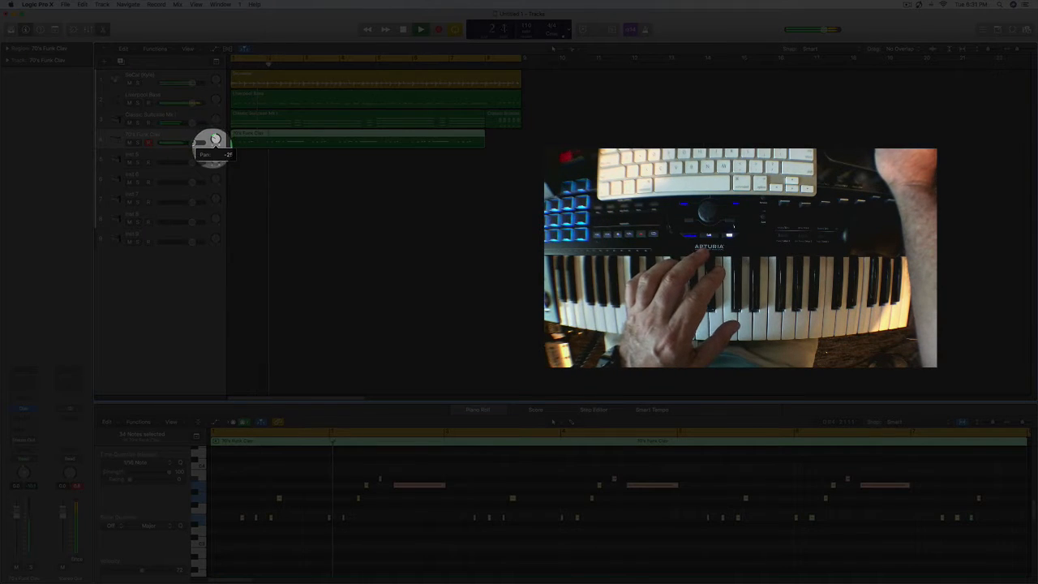
left_click_drag(215, 140, 215, 141)
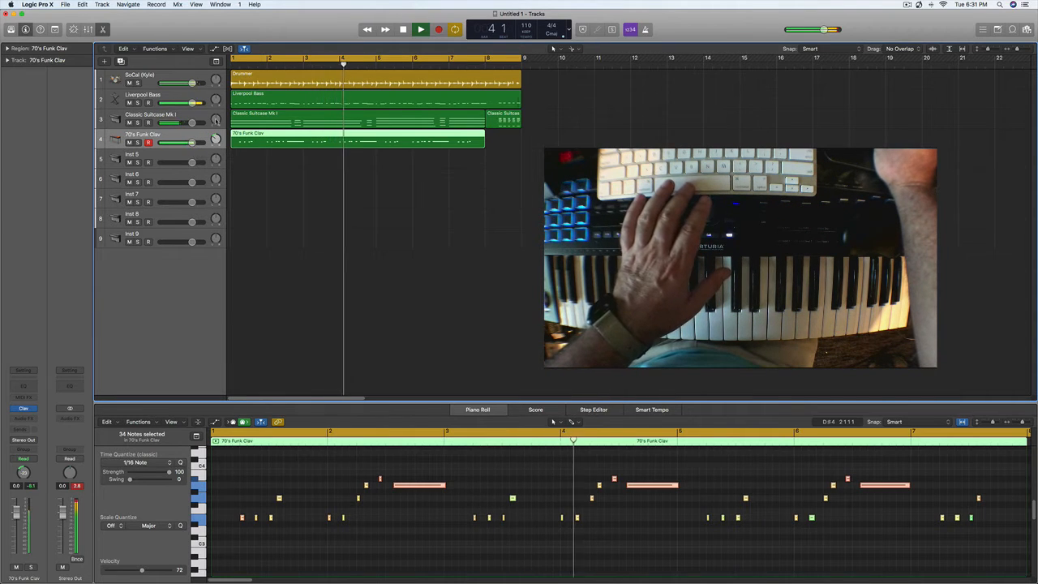
left_click_drag(215, 121, 215, 121)
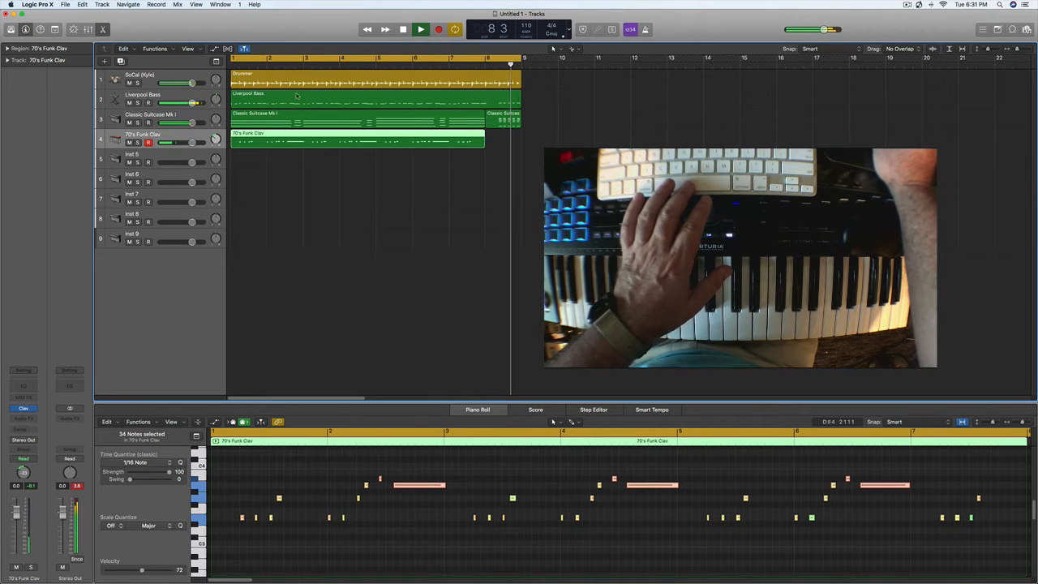
key("space")
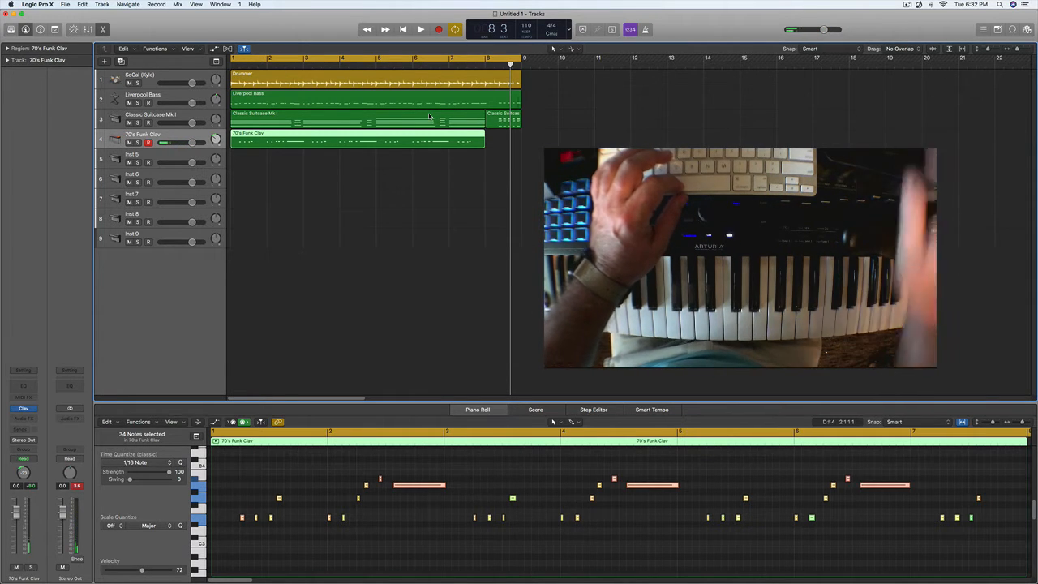
- Set the cycle range to bars 7 to 9 and record a descending five-note clav line in bar 8 on the 70's Funk Clav track
left_click(451, 60)
left_click_drag(452, 60, 527, 62)
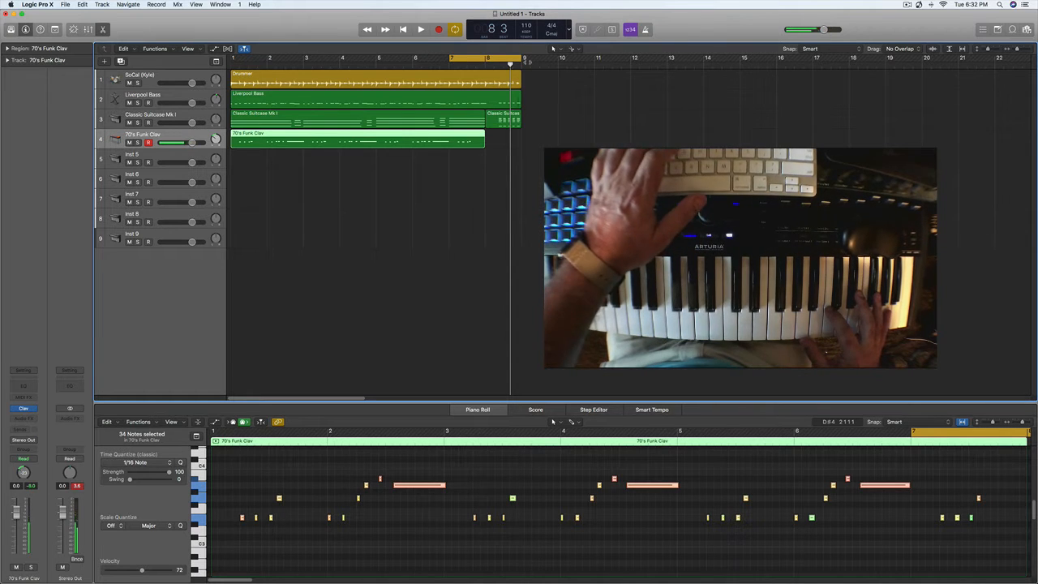
key("r")
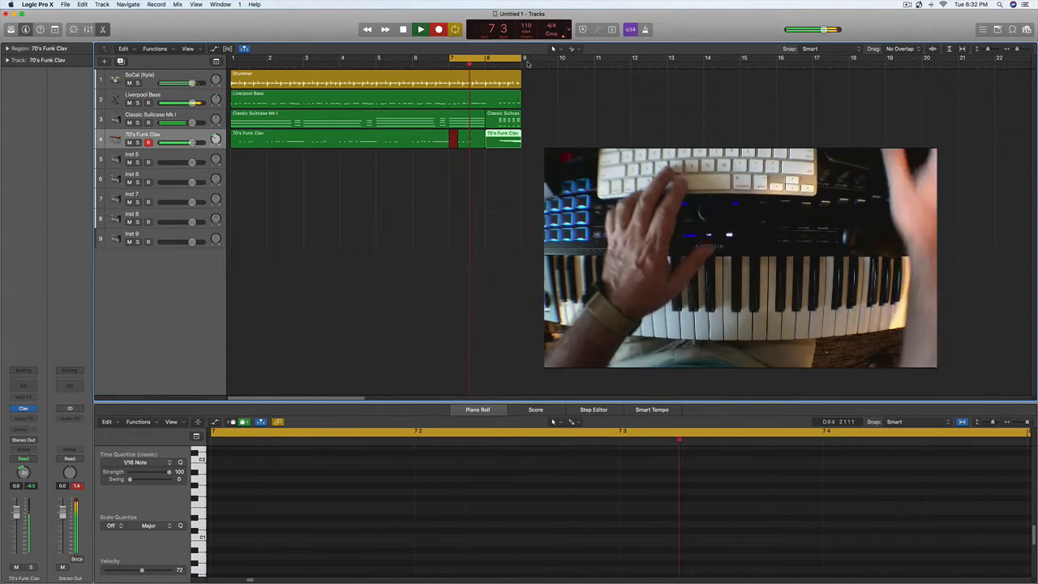
key("space")
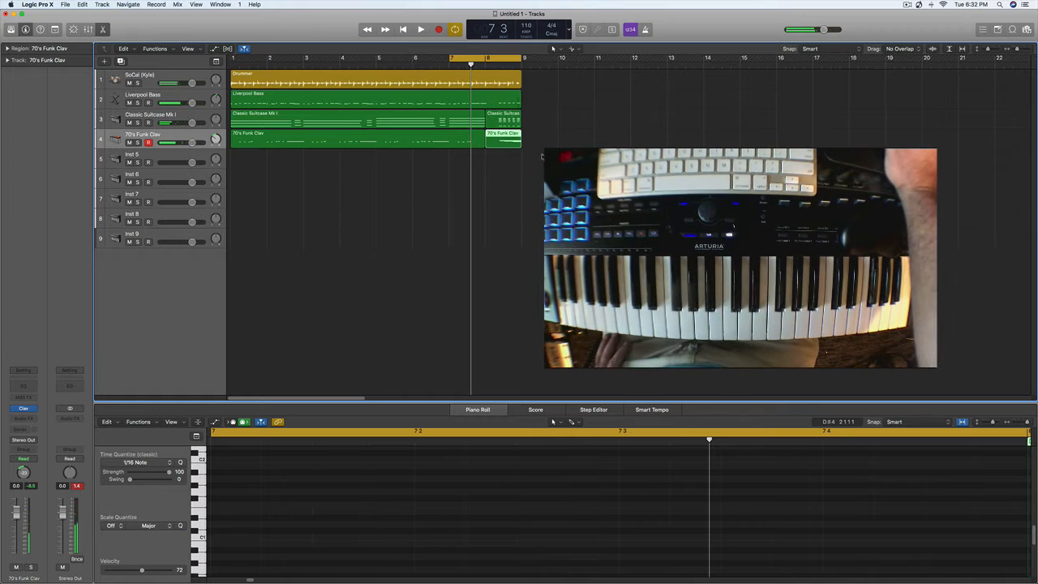
- Open the bar 8 clav region in the Piano Roll and quantize all its notes to 1/16 notes
double_click(500, 147)
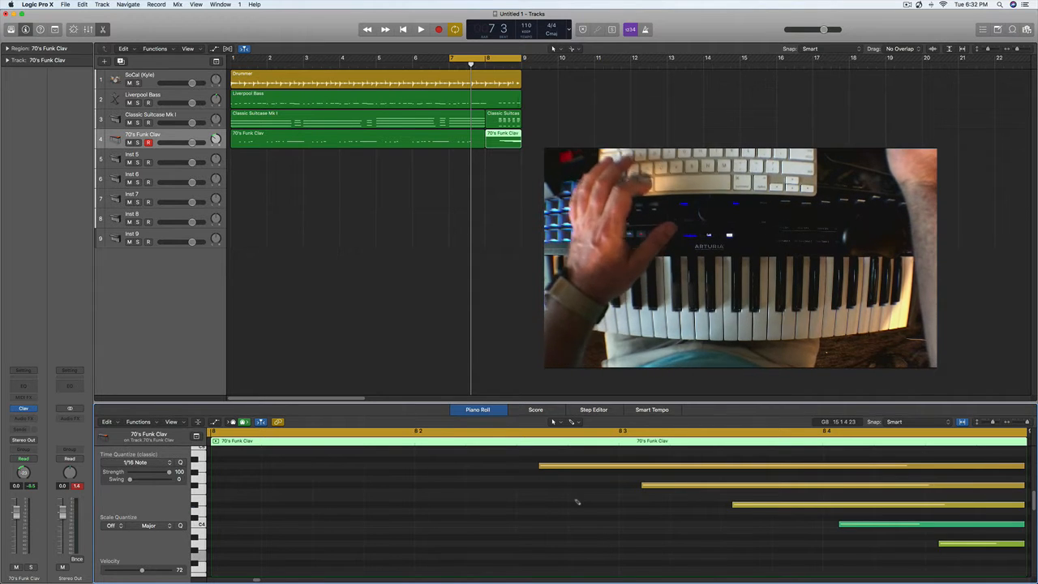
key("super+a")
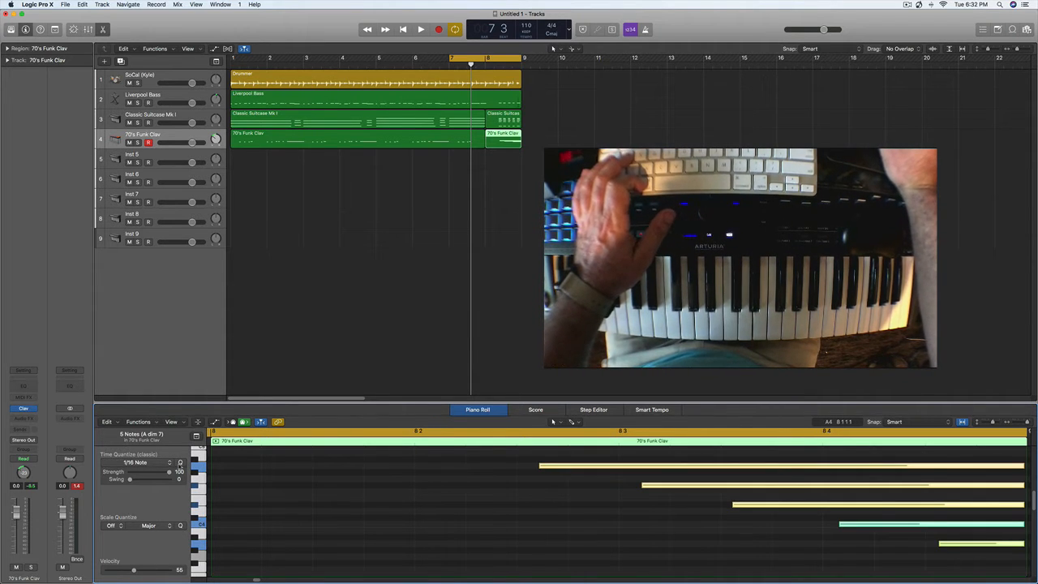
key("q")
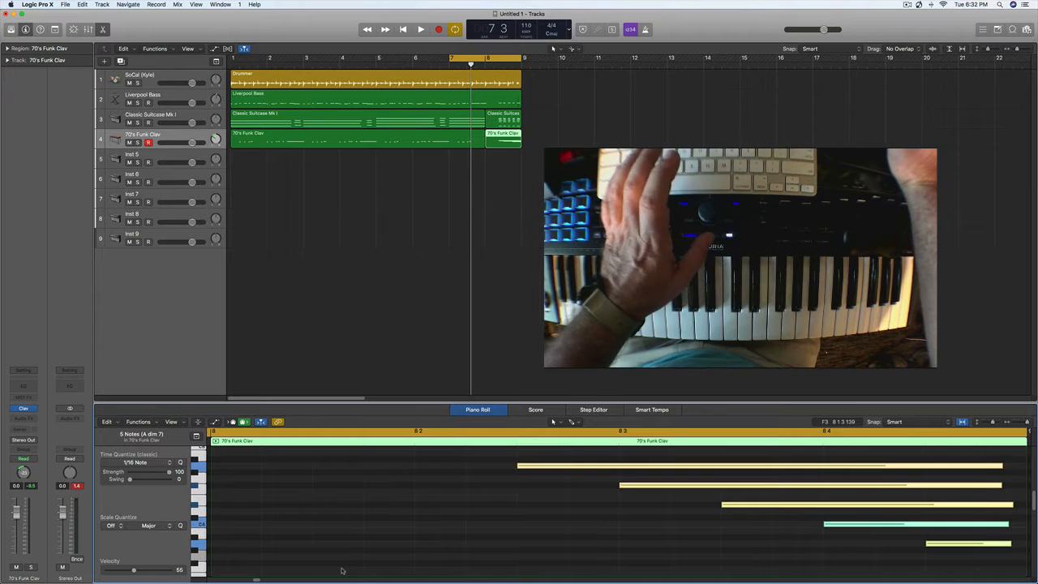
- Play back the quantized clav line with the other tracks, and set the cycle range back to bars 1 to 9
key("space")
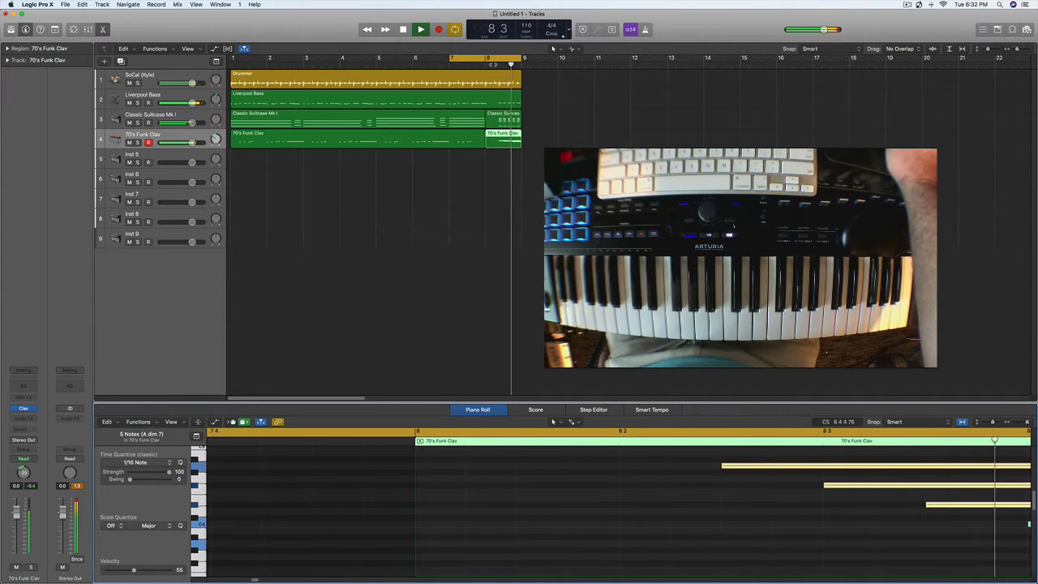
key("space")
left_click(488, 59)
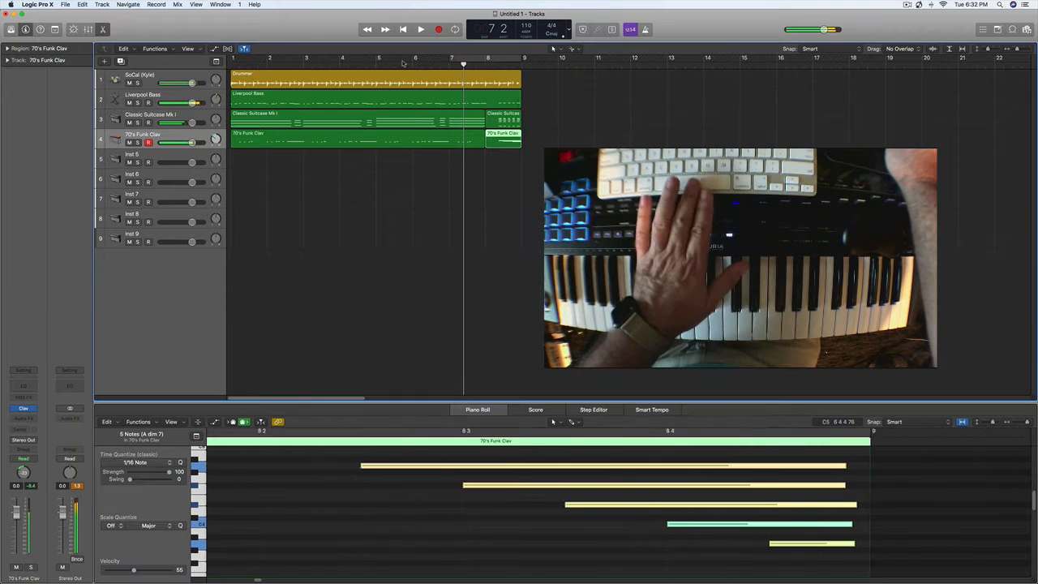
left_click_drag(239, 61, 524, 60)
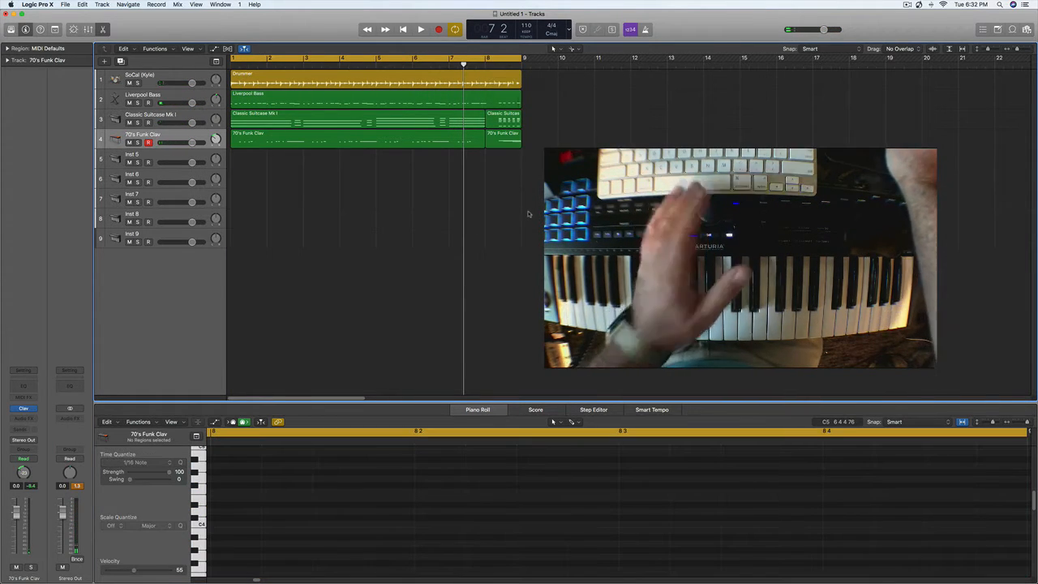
- Show the global tracks and create a marker named Intro at bar 1
key("v")
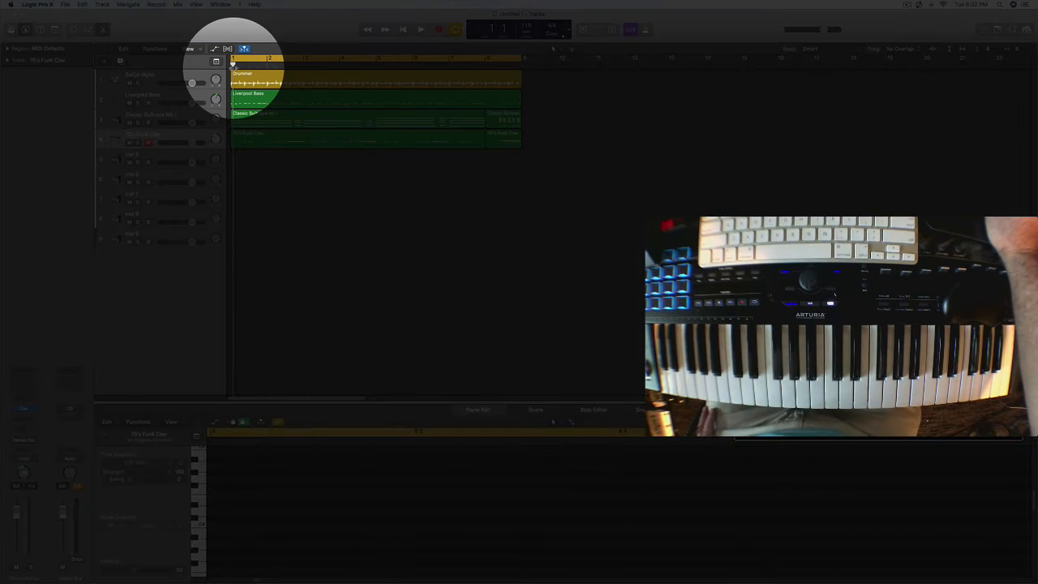
left_click(231, 66)
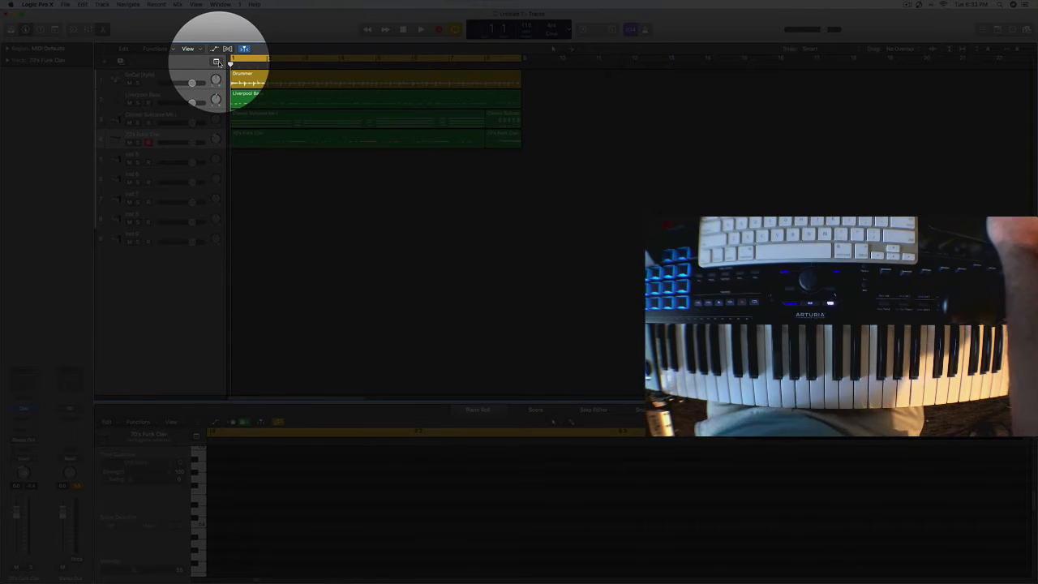
left_click(217, 62)
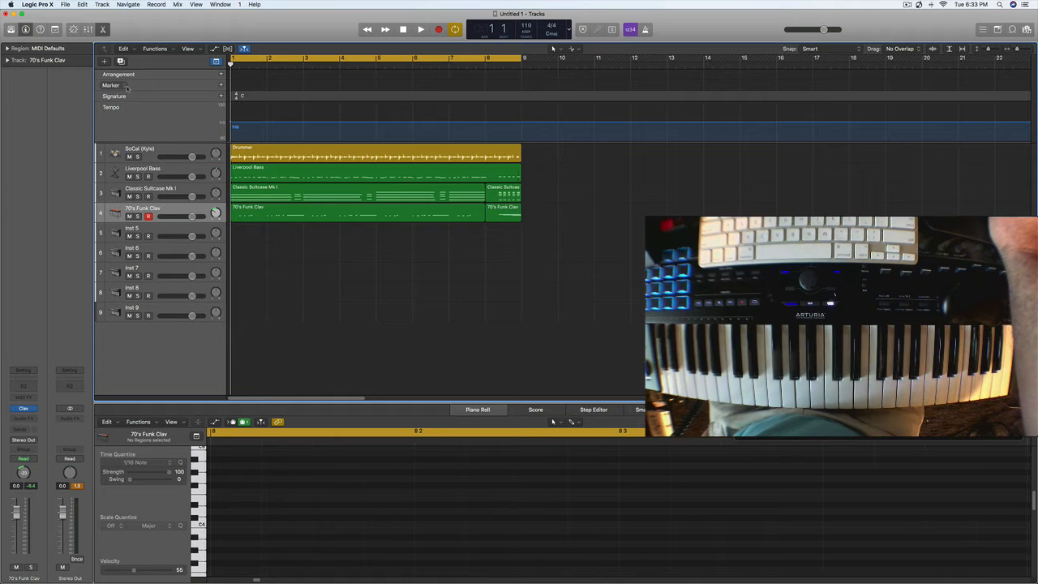
left_click(221, 86)
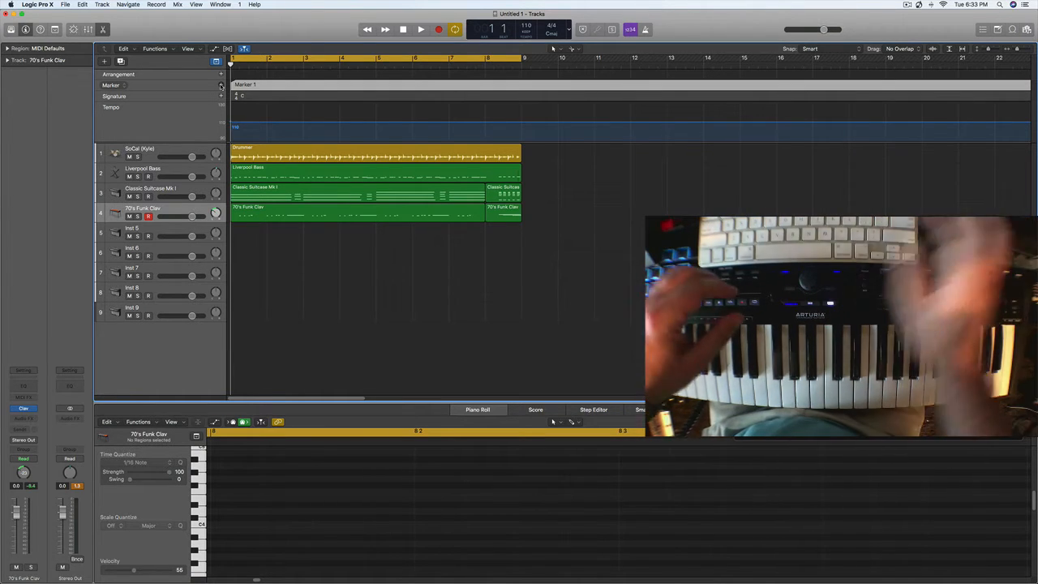
double_click(251, 85)
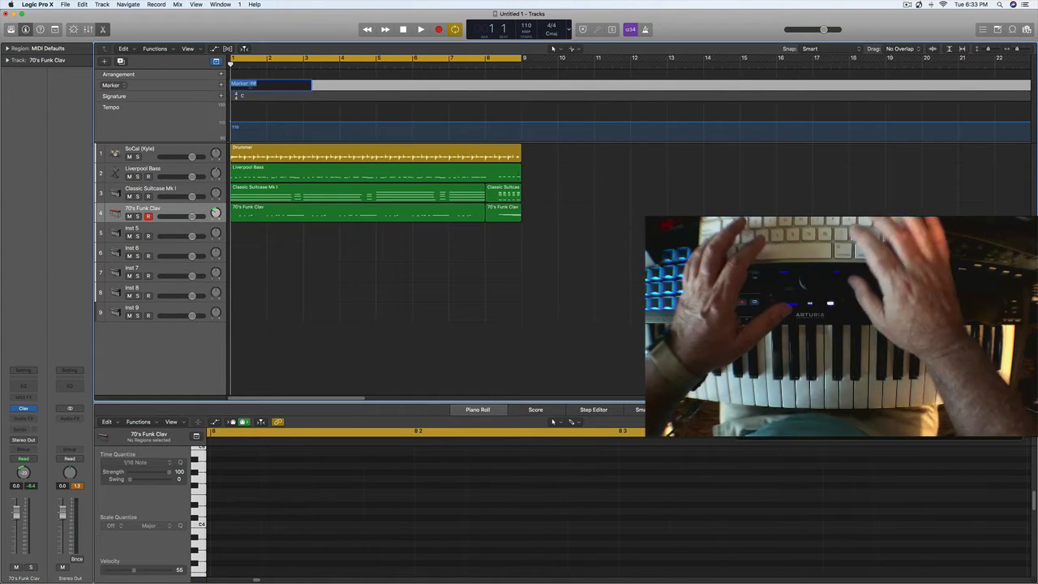
type("Int")
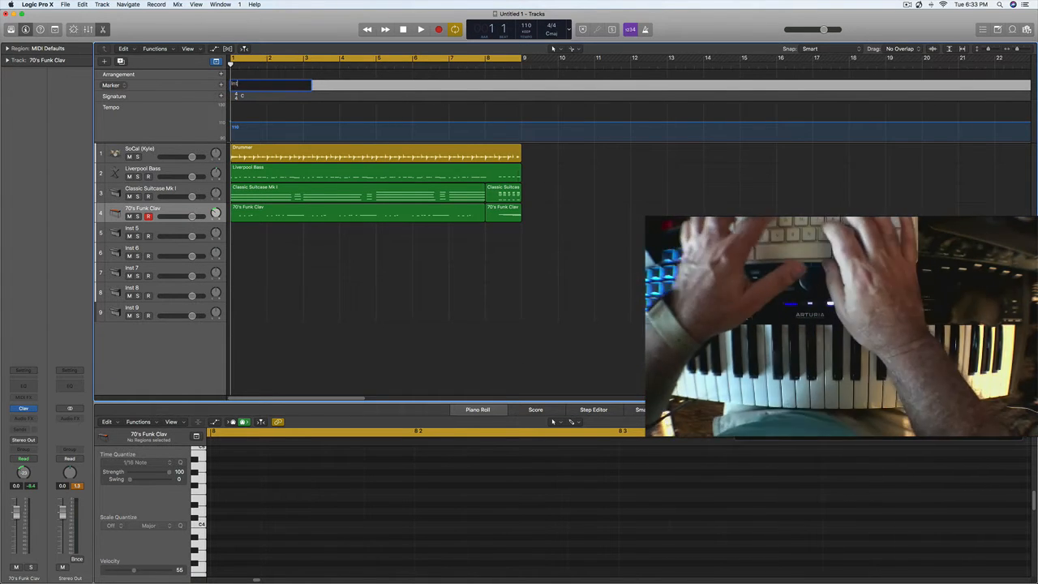
type("ro")
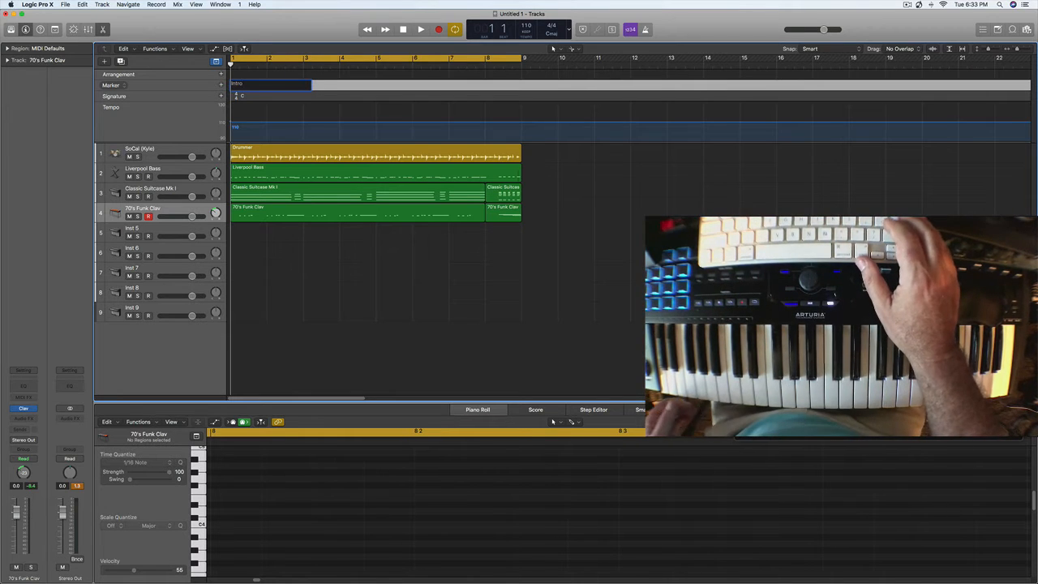
key("Return")
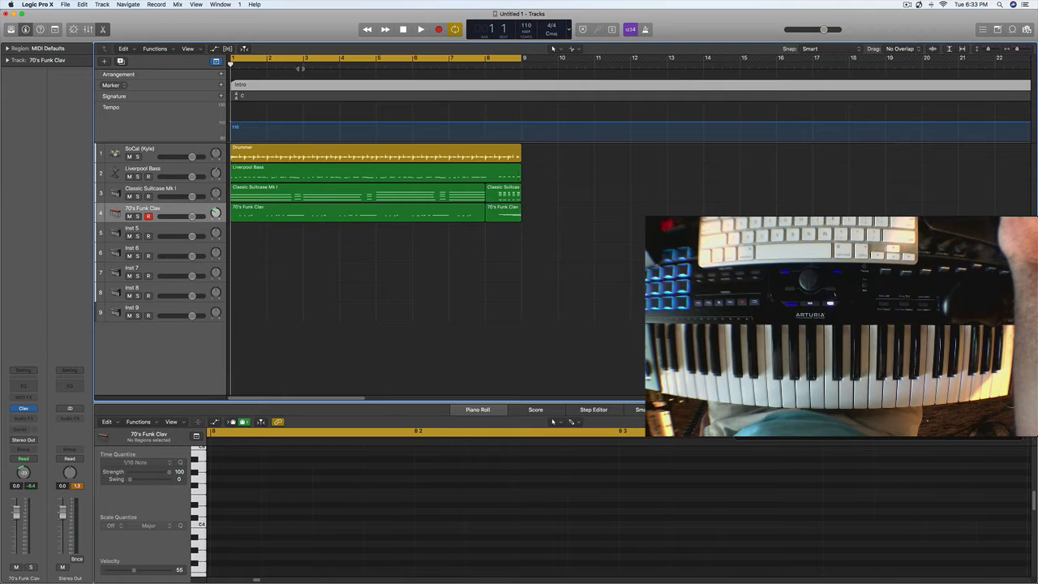
- Create a marker named Verse 1 at bar 9 and hide the global tracks
left_click(523, 65)
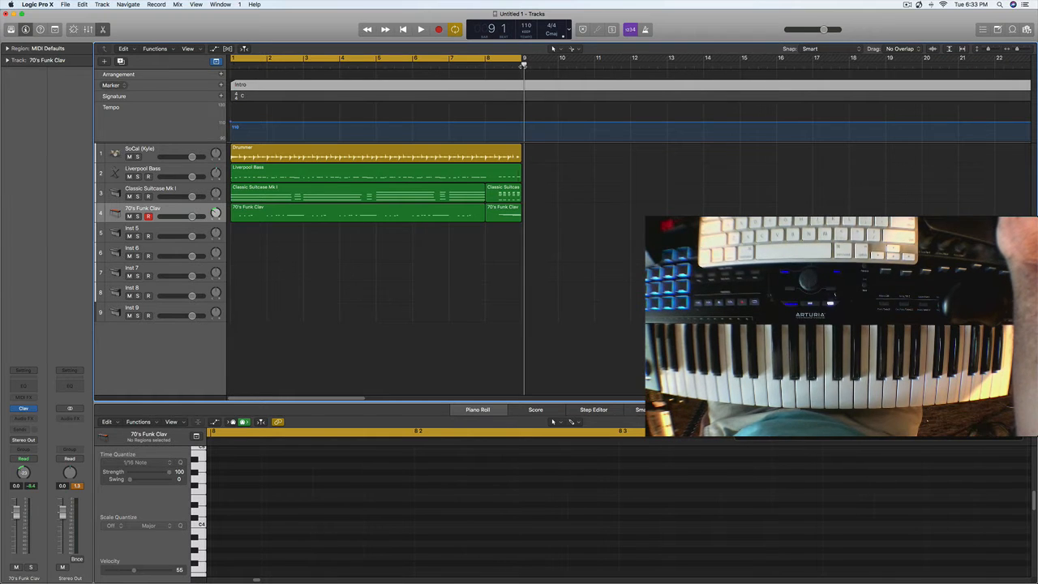
left_click(521, 67)
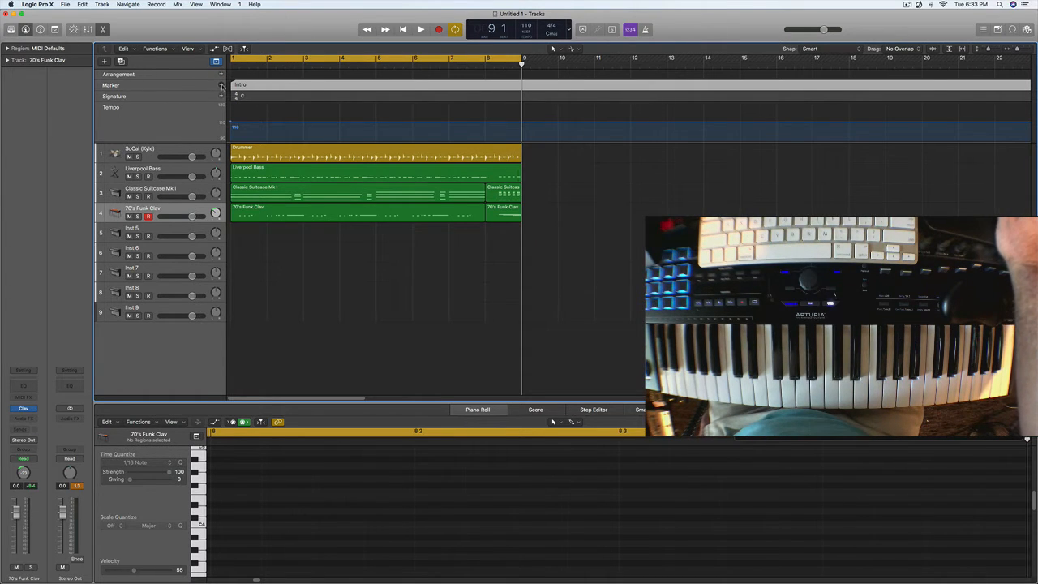
left_click(220, 85)
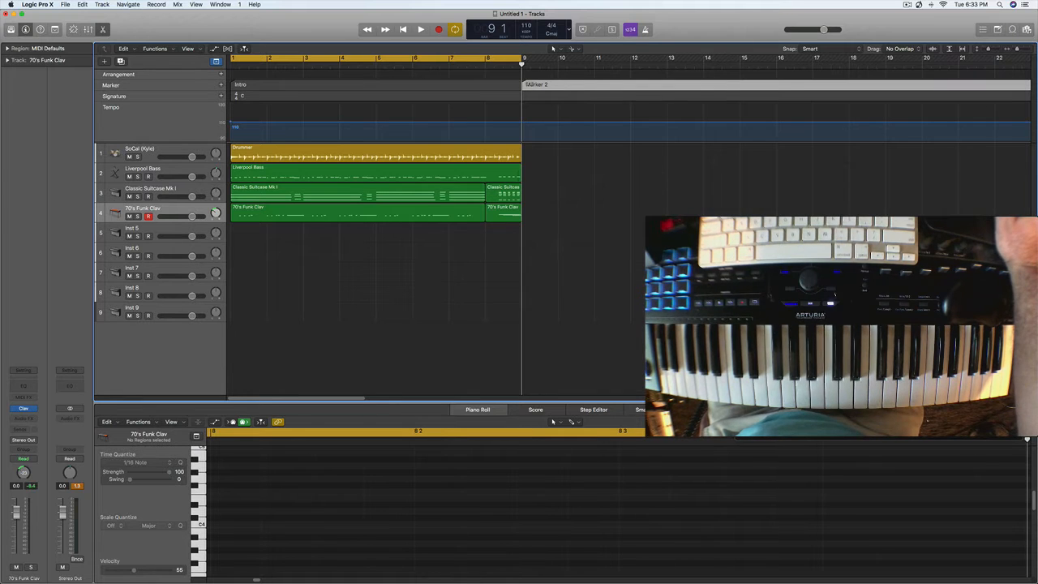
double_click(527, 84)
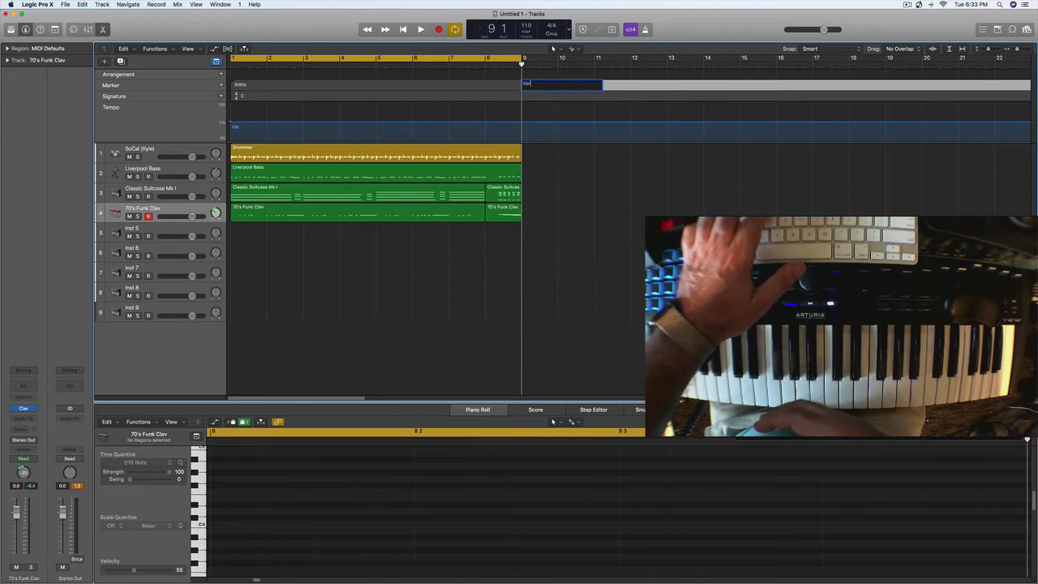
type("Verse 1")
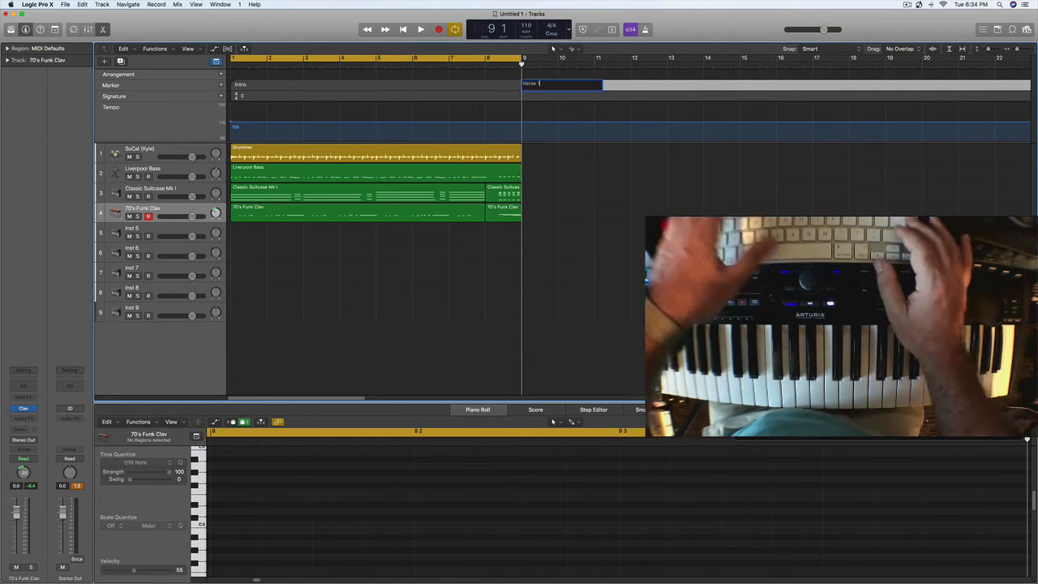
key("Return")
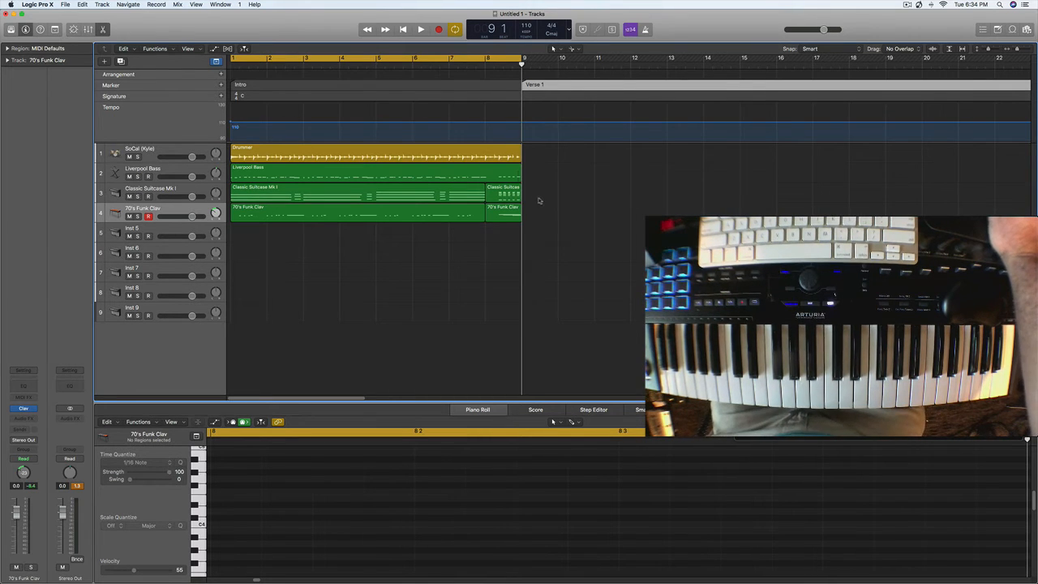
left_click(216, 62)
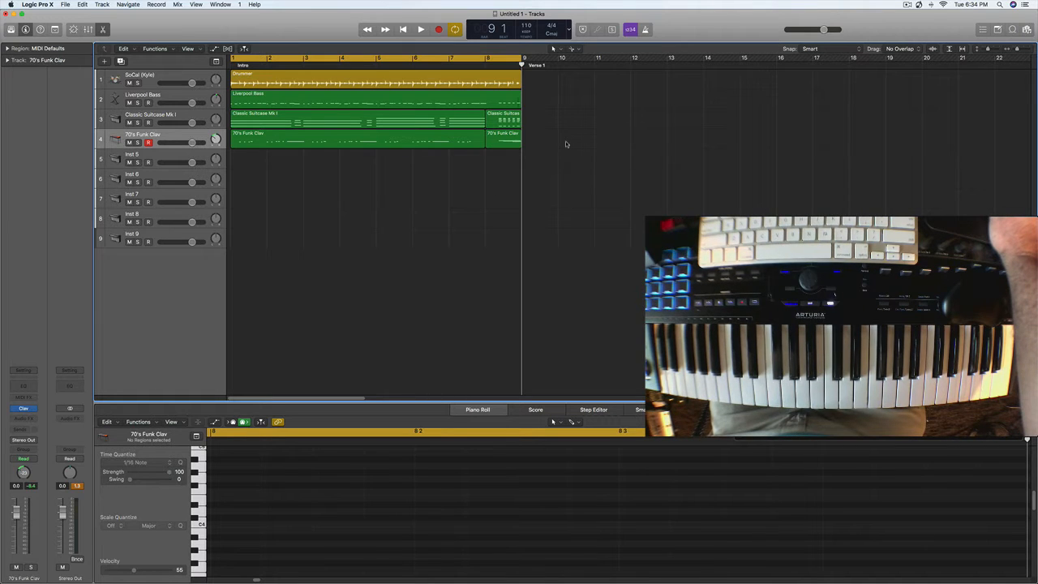
- Copy all the Intro regions on the drummer, bass, electric piano and clav tracks to bar 9
left_click_drag(542, 190, 230, 70)
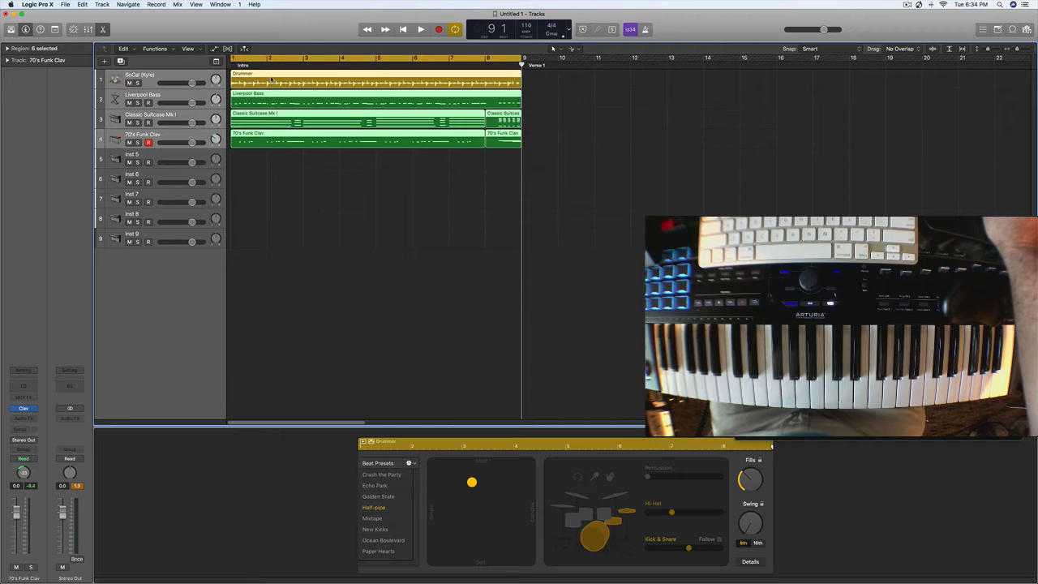
left_click(272, 80)
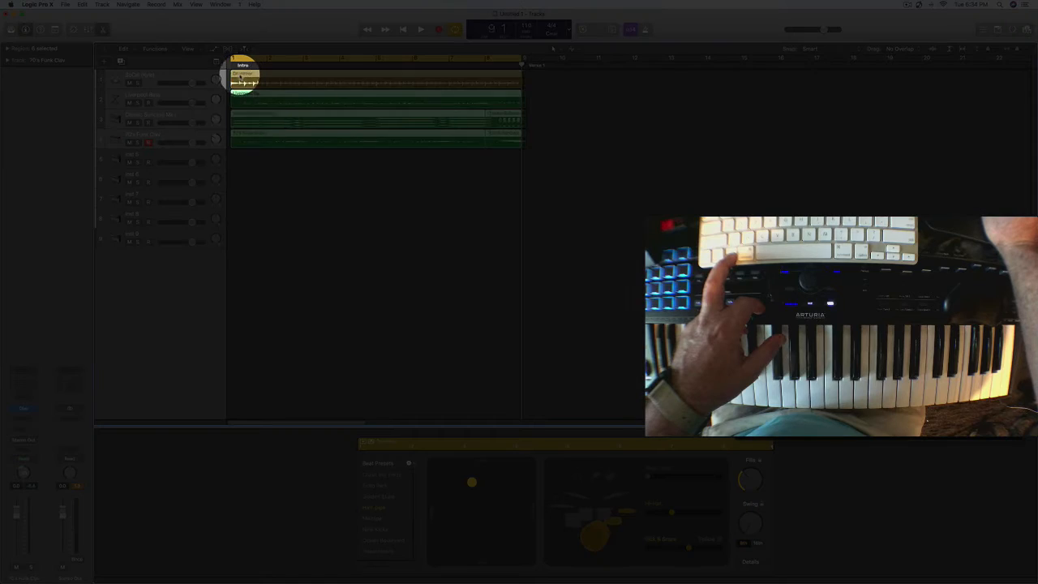
left_click_drag(241, 73, 532, 83)
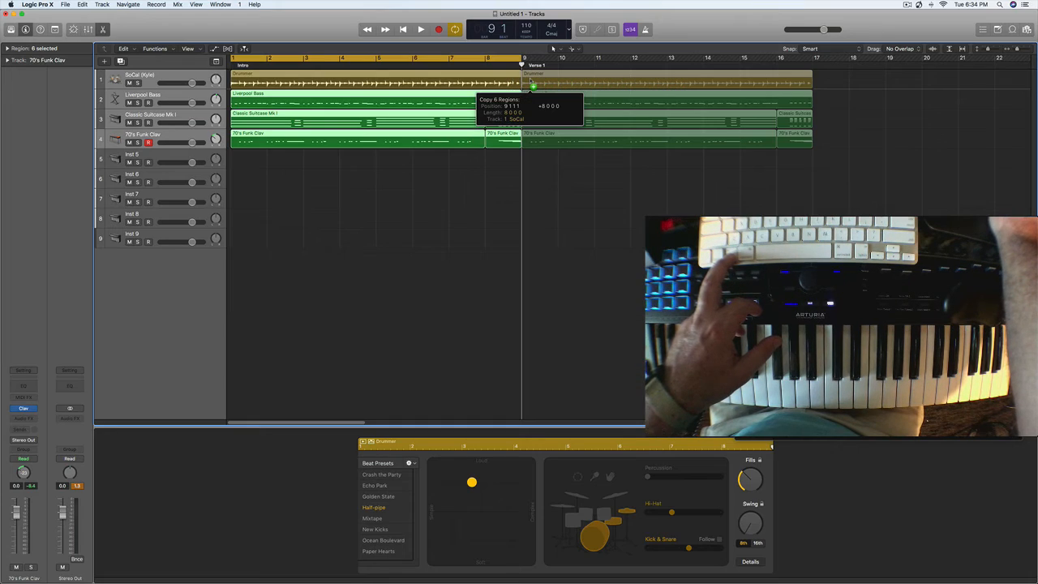
left_click_drag(532, 83, 532, 83)
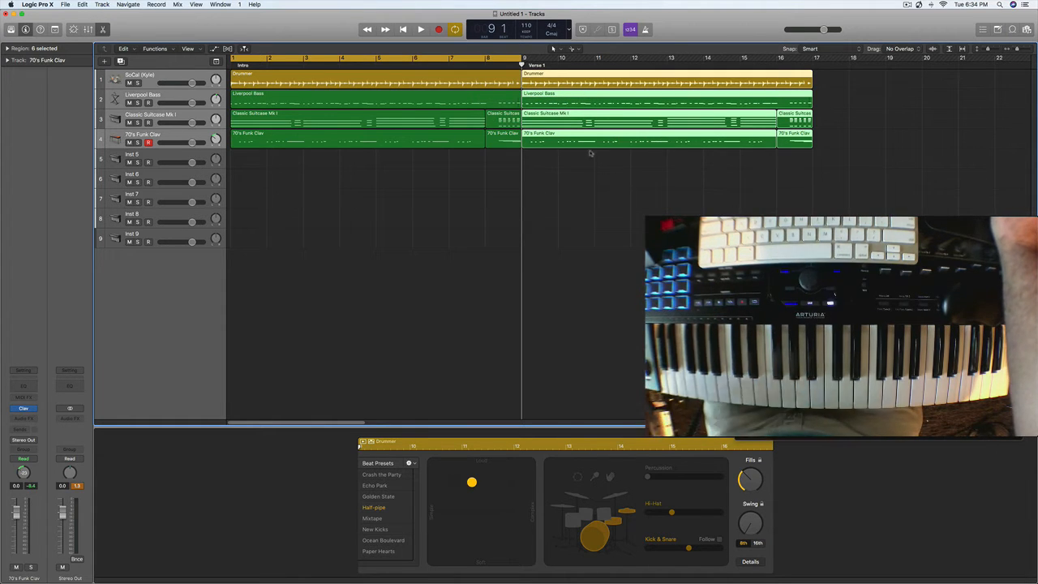
- Copy the bar 9 to 17 regions of all four tracks to bar 17 to extend the verse
left_click(851, 73)
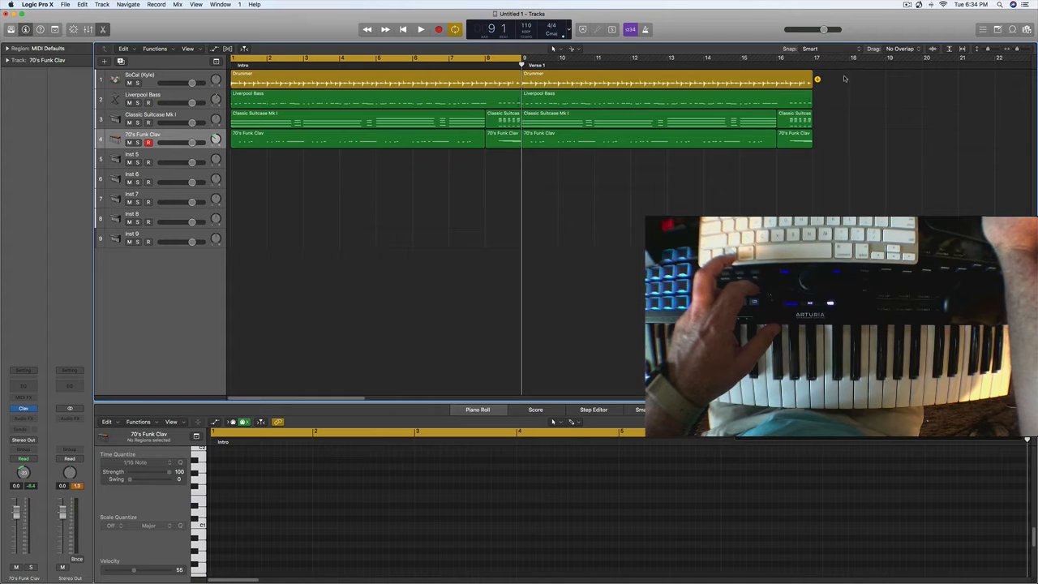
left_click_drag(847, 75, 691, 184)
left_click(538, 77)
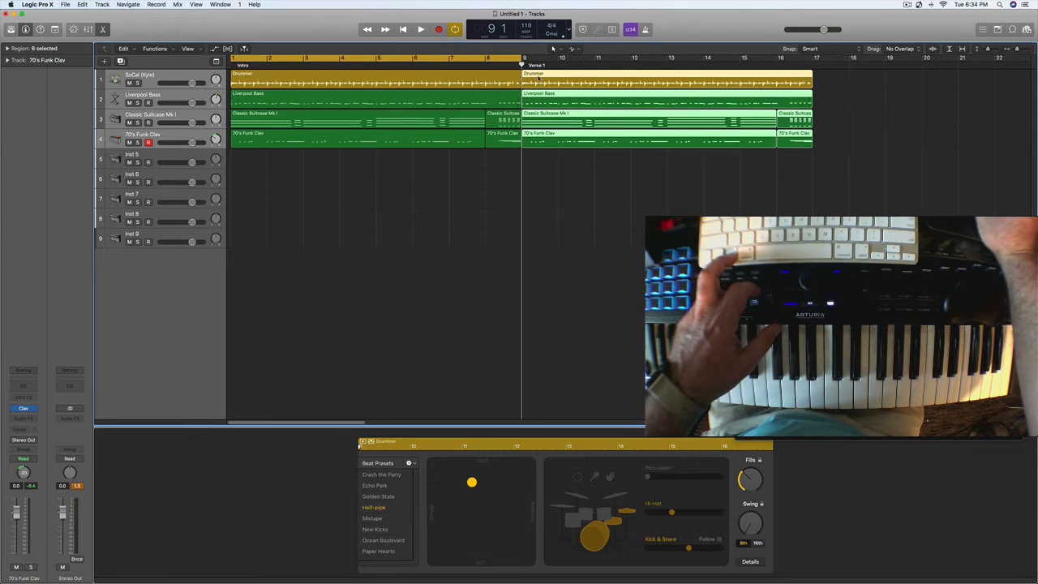
left_click_drag(552, 82, 829, 89)
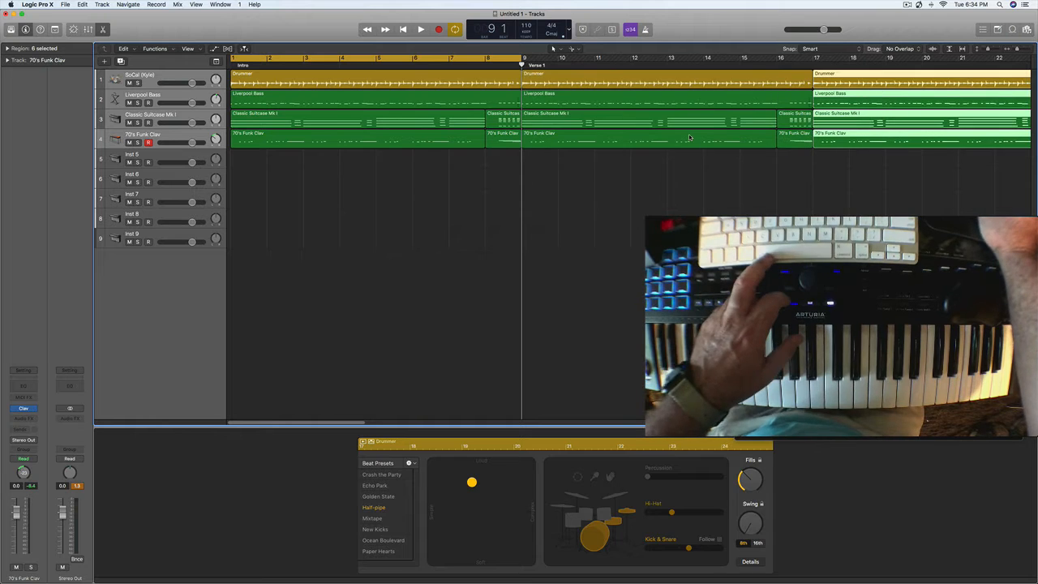
- Create a marker named B Section at bar 25, where the copied regions end, and hide the global tracks again
left_click(468, 65)
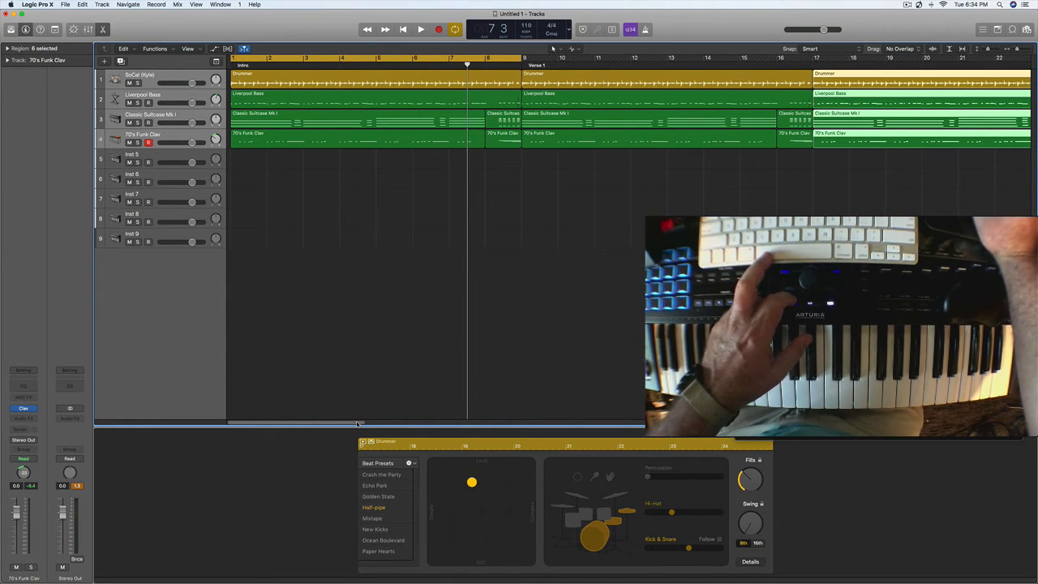
left_click_drag(357, 424, 449, 346)
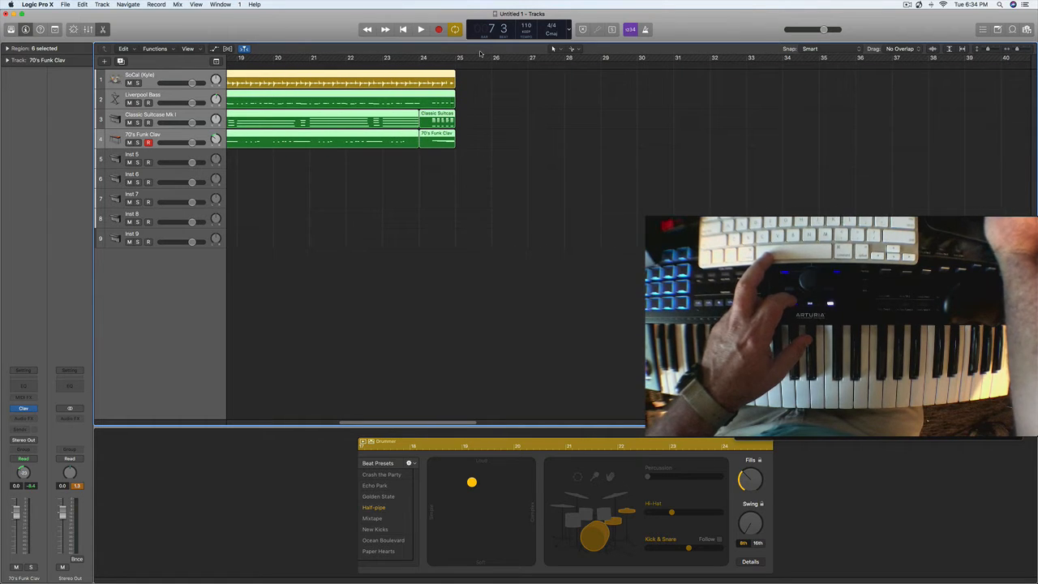
left_click(456, 64)
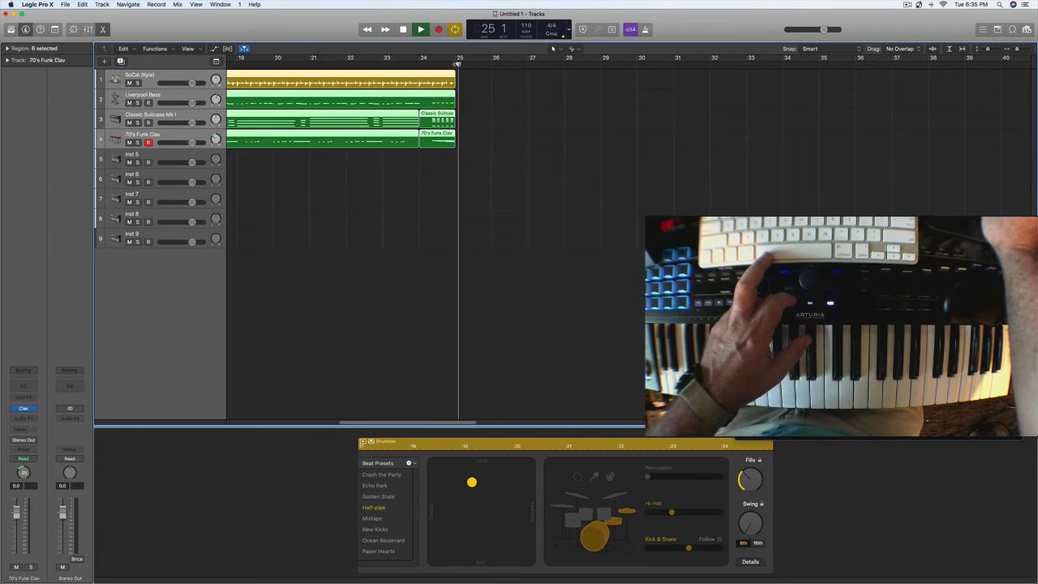
key("space")
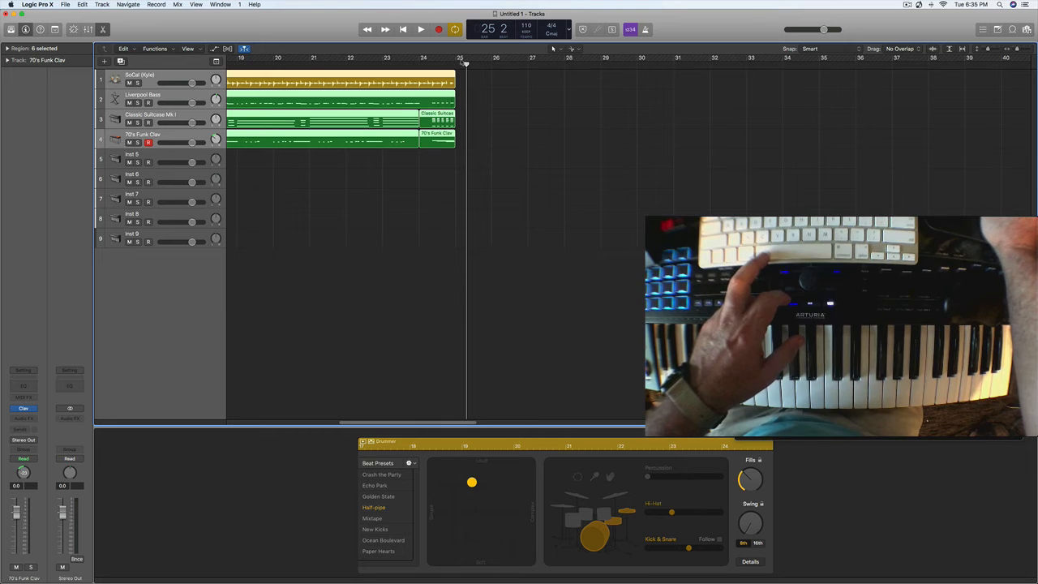
left_click(458, 62)
left_click_drag(458, 65, 457, 65)
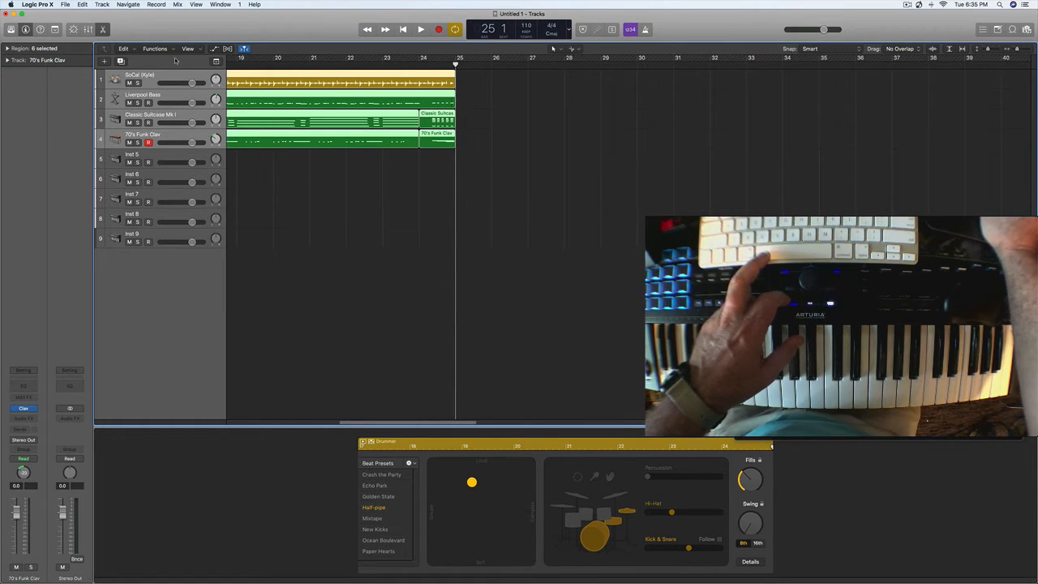
left_click(216, 62)
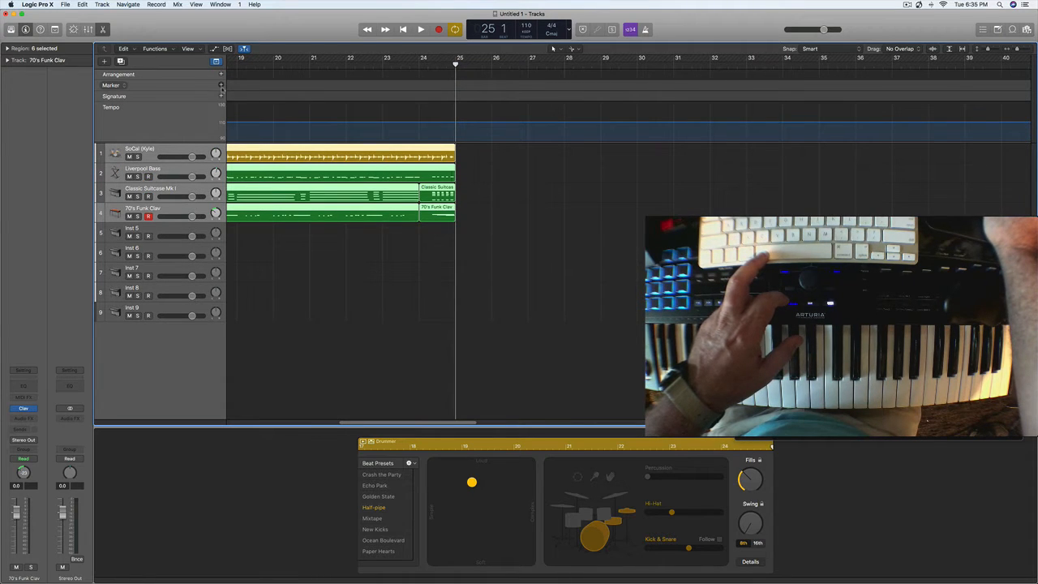
left_click(221, 86)
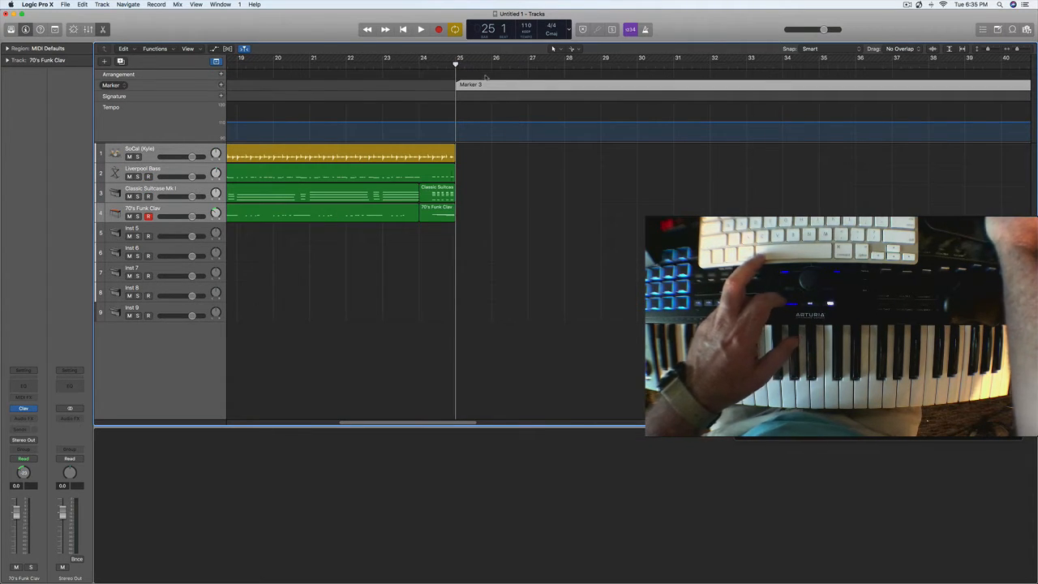
double_click(481, 85)
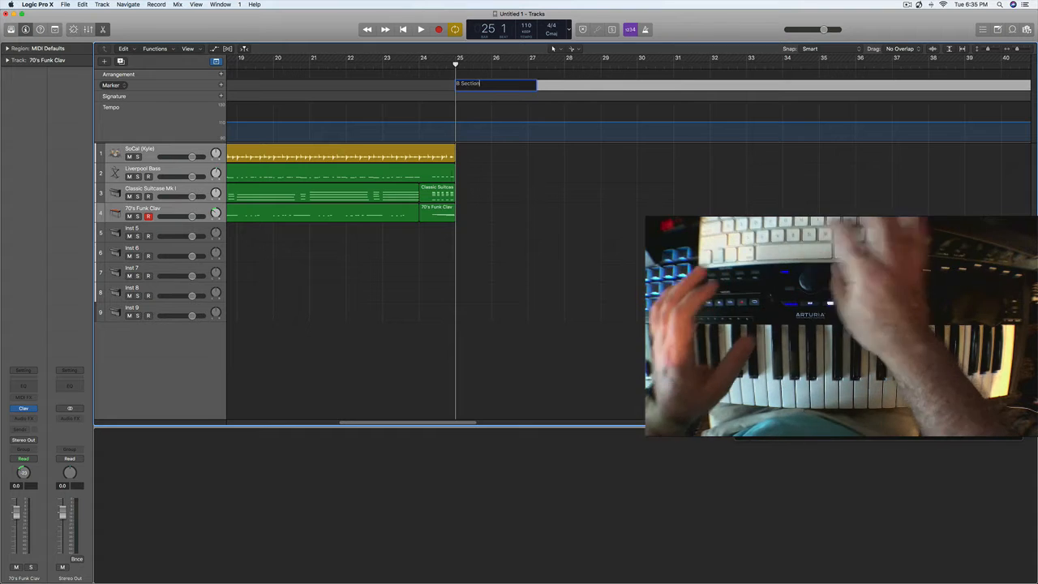
type("B Section")
key("Return")
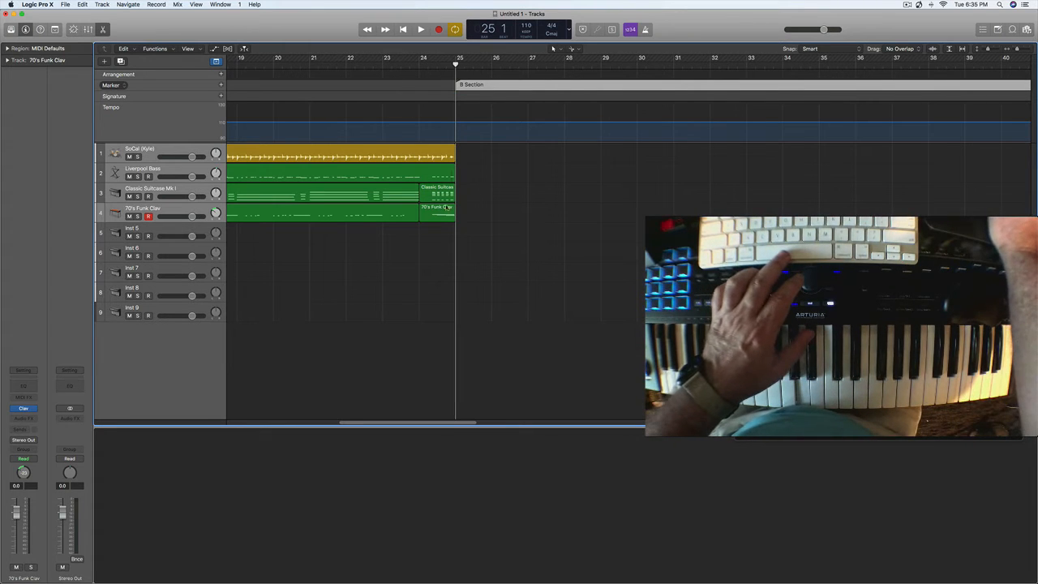
left_click(216, 62)
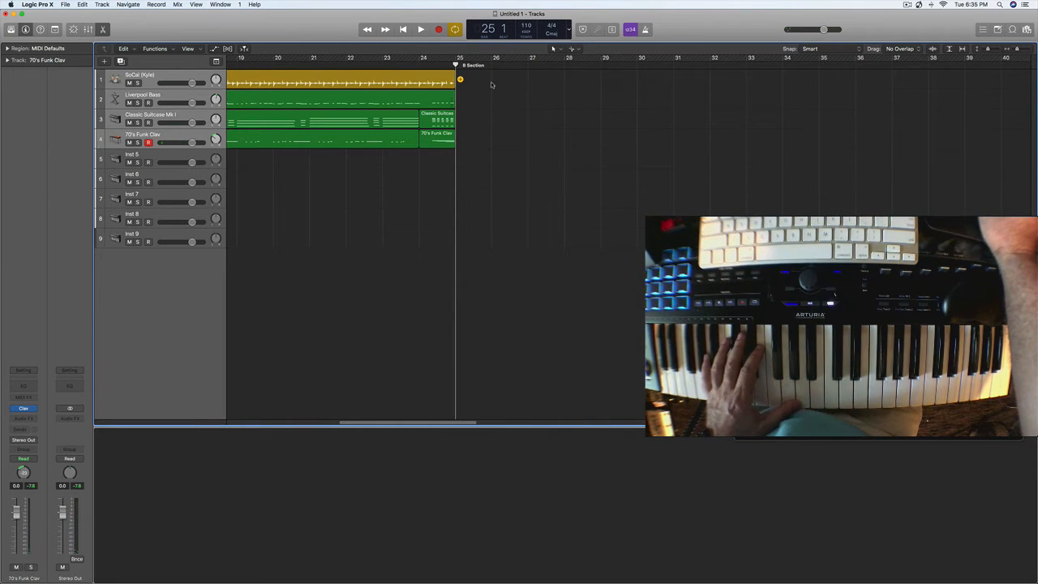
- Add an eight-bar Drummer region at bar 25 on the SoCal track and delete the extra one added at bar 33
left_click(461, 81)
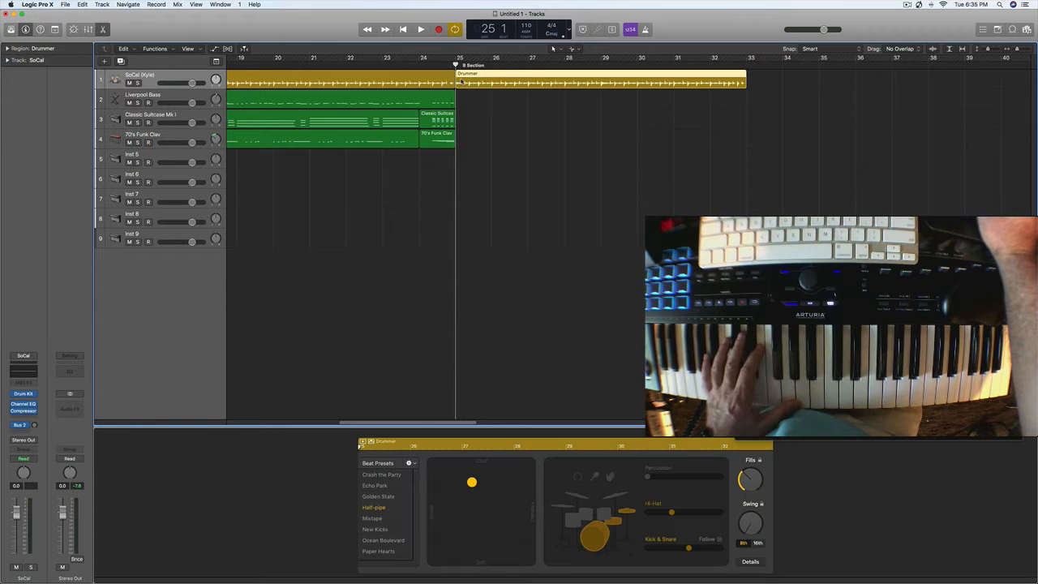
left_click(751, 80)
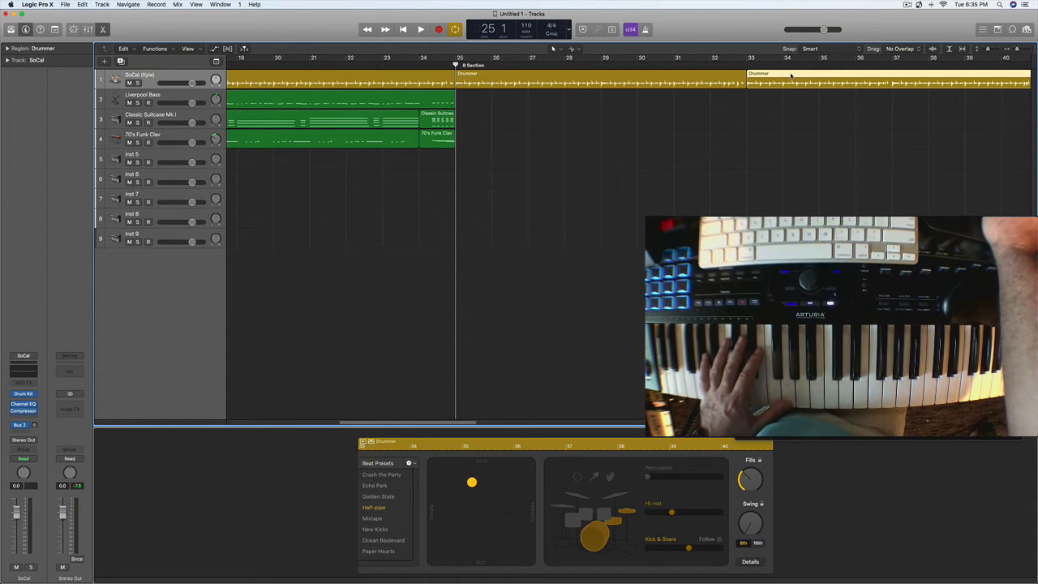
key("Delete")
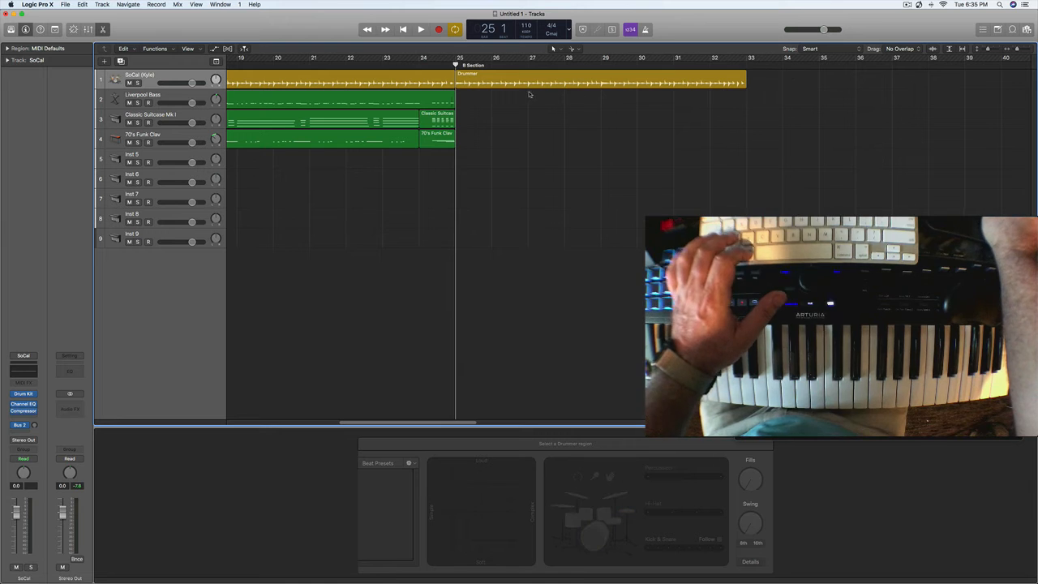
- Select the Liverpool Bass track, add a Drummer region at bar 33 and set the cycle range from bar 25 to bar 41
left_click_drag(459, 59, 752, 93)
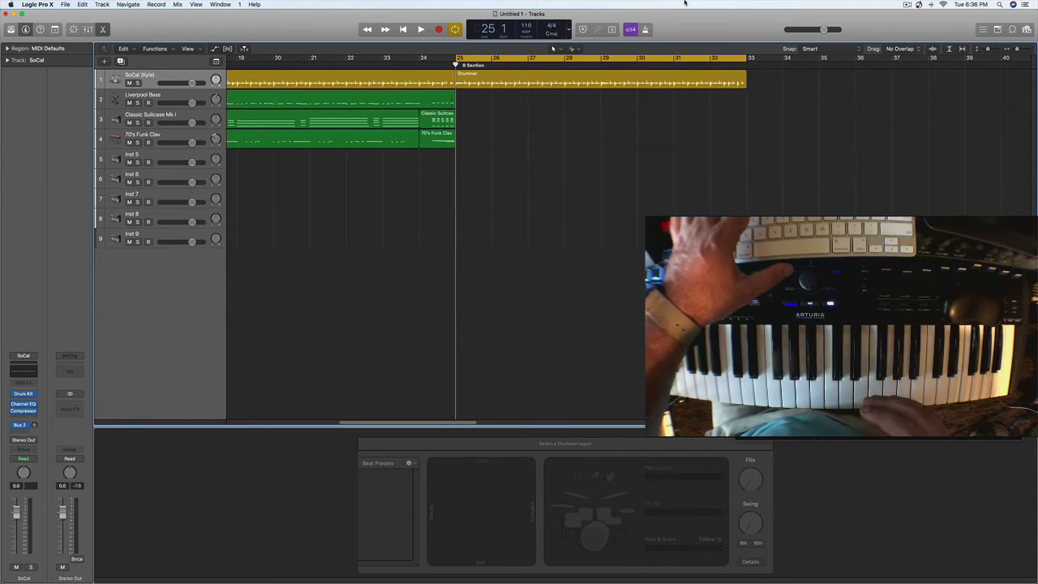
double_click(180, 97)
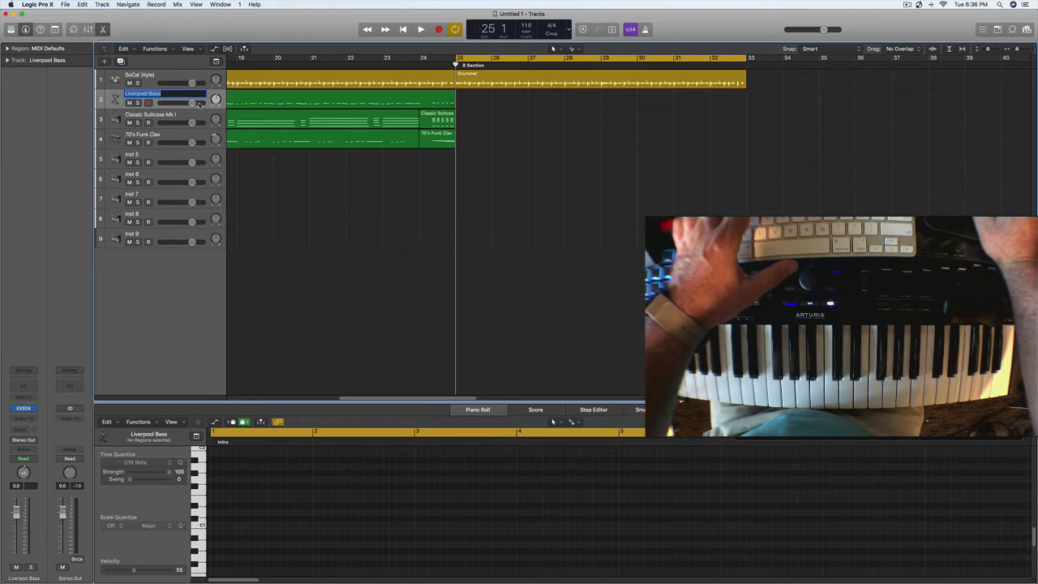
left_click(470, 99)
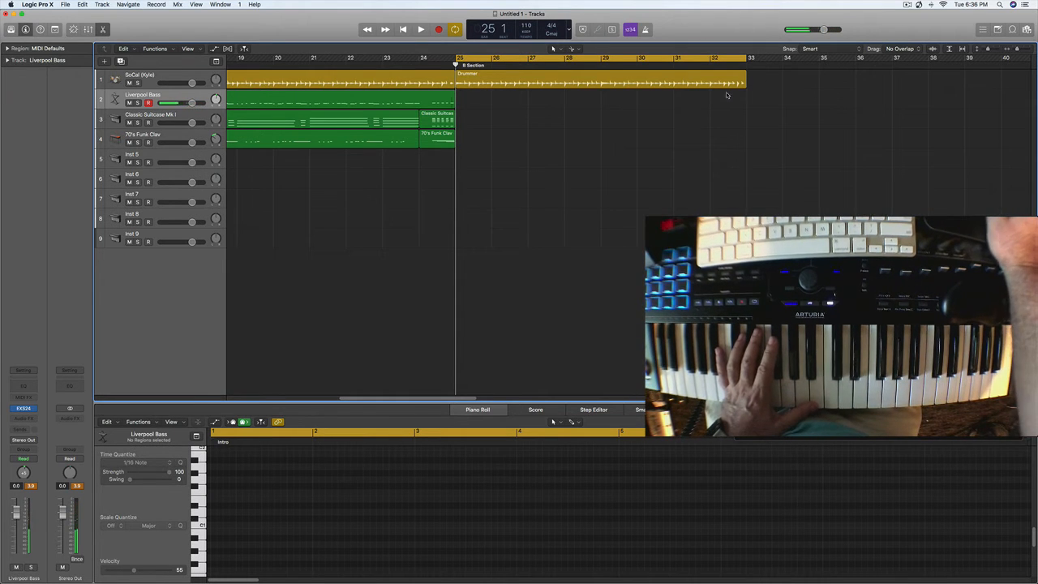
left_click(752, 80)
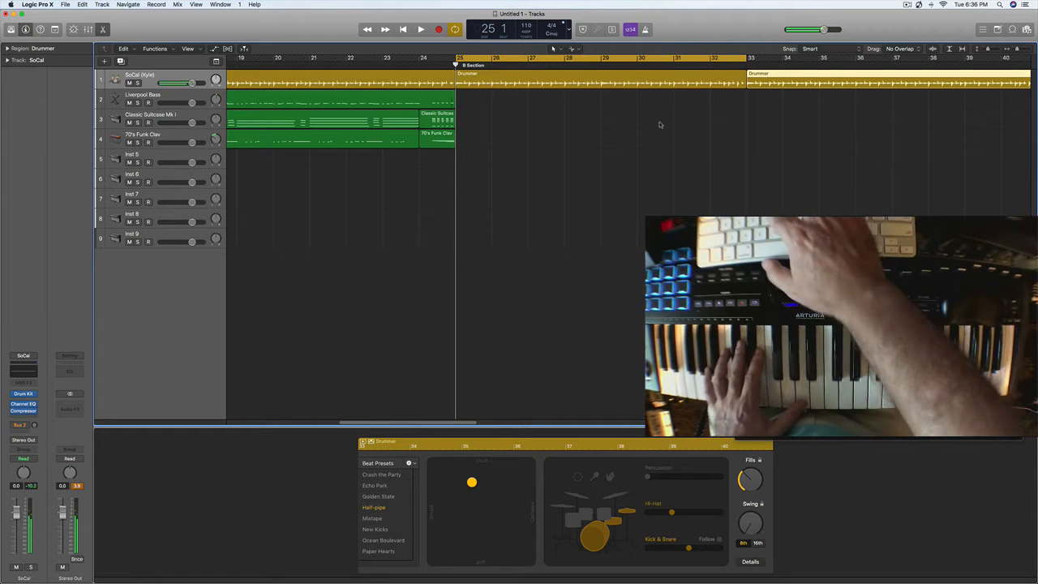
key("Down")
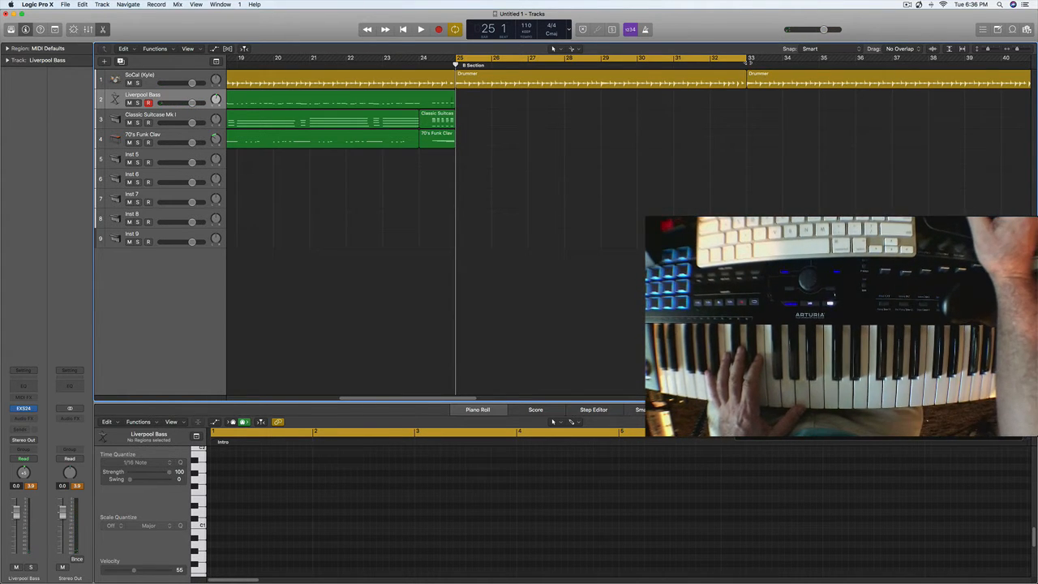
left_click_drag(745, 59, 980, 63)
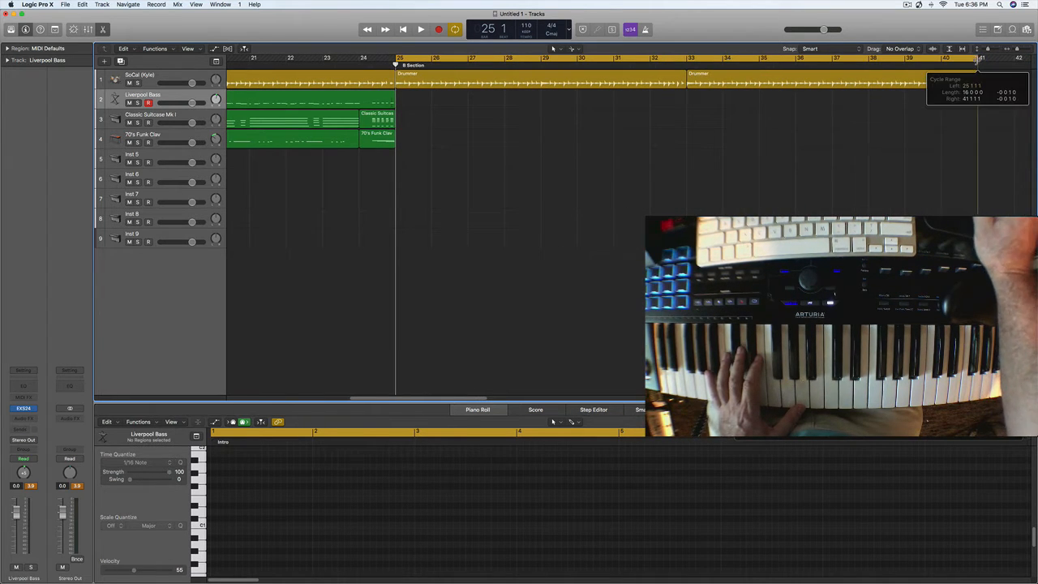
- Record an eight-bar bass part from bar 25 on the Liverpool Bass track and delete the Drummer region at bar 33
key("space")
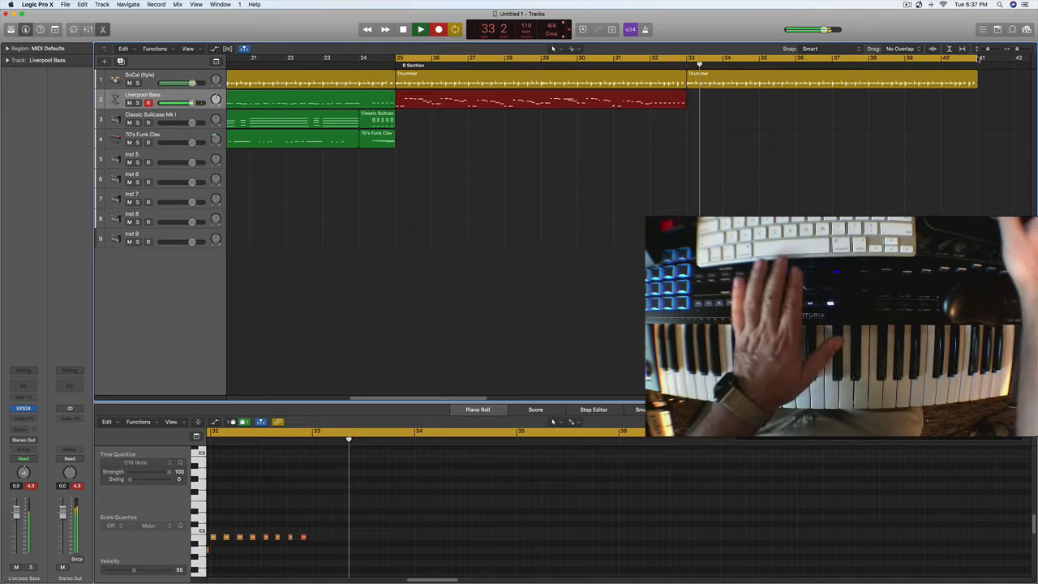
key("space")
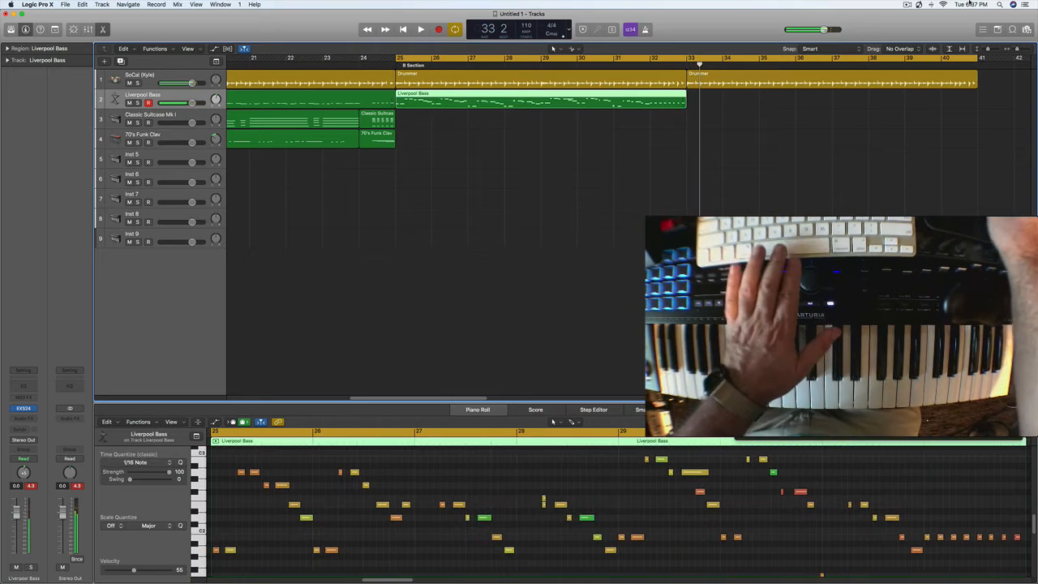
double_click(885, 75)
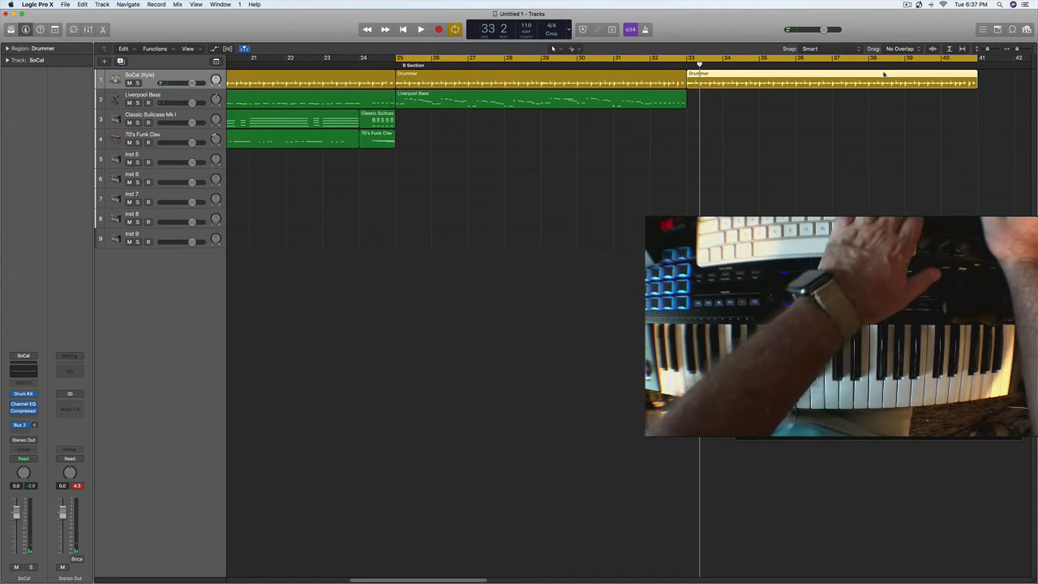
key("Delete")
- Quantize all notes of the B Section bass region to 1/16 notes and play back the result
left_click(593, 98)
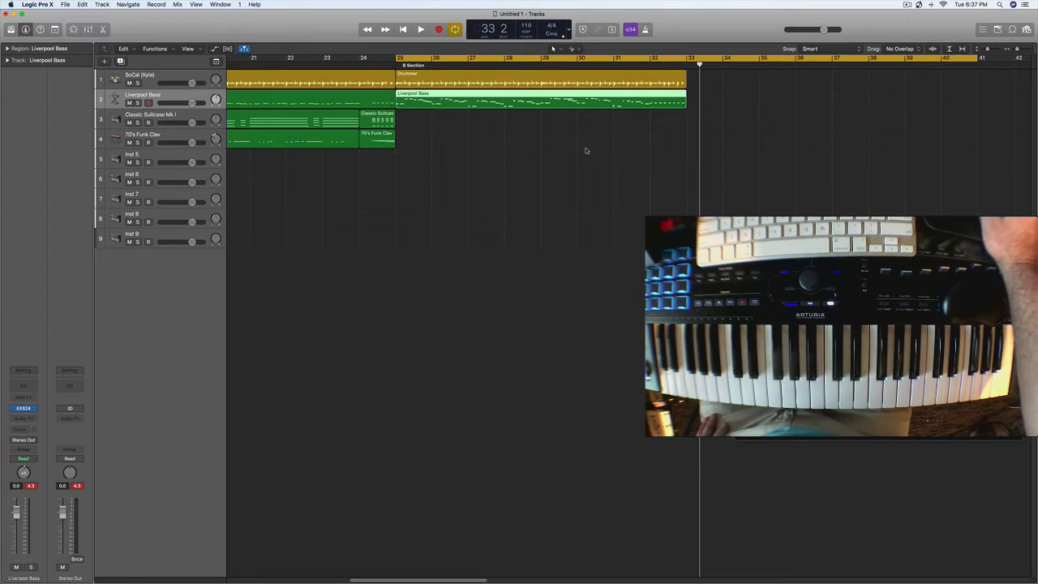
double_click(566, 97)
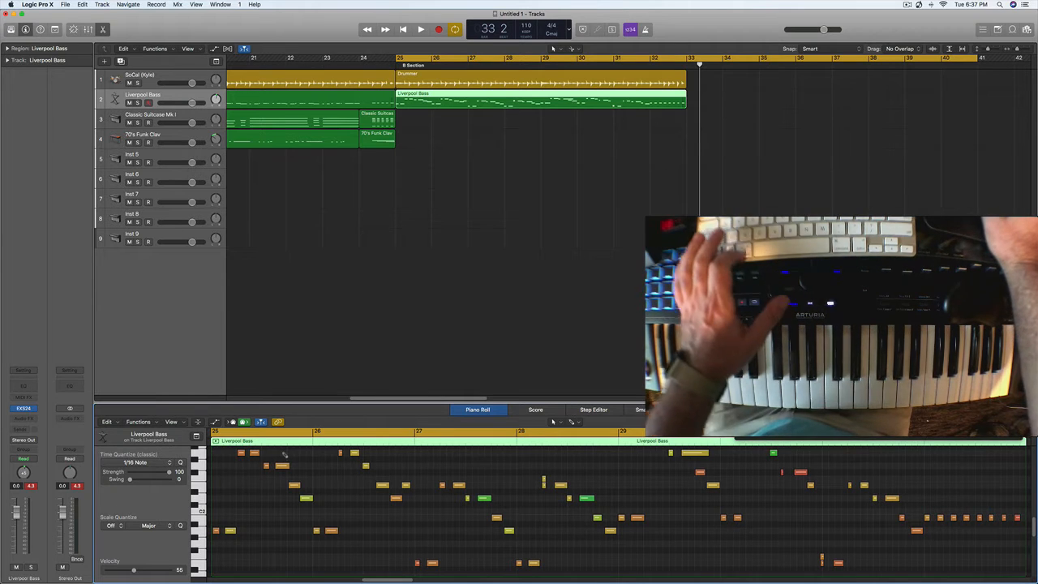
key("super+a")
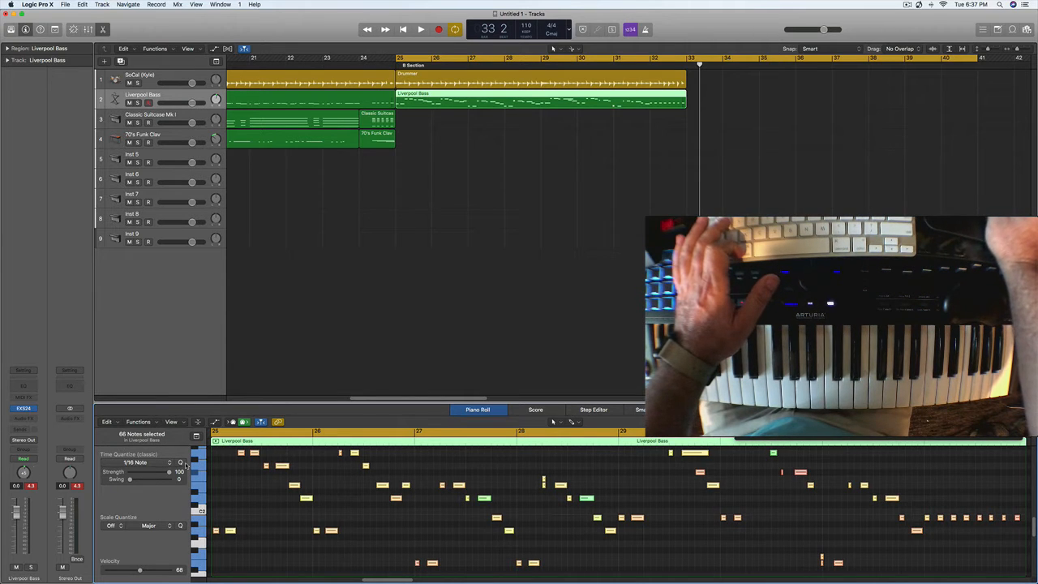
left_click(180, 462)
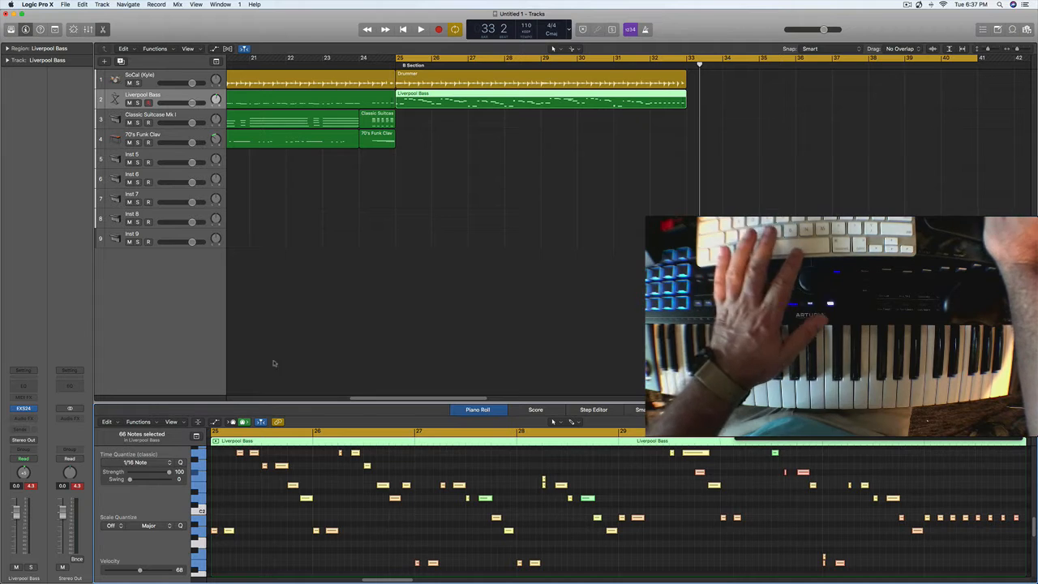
key("space")
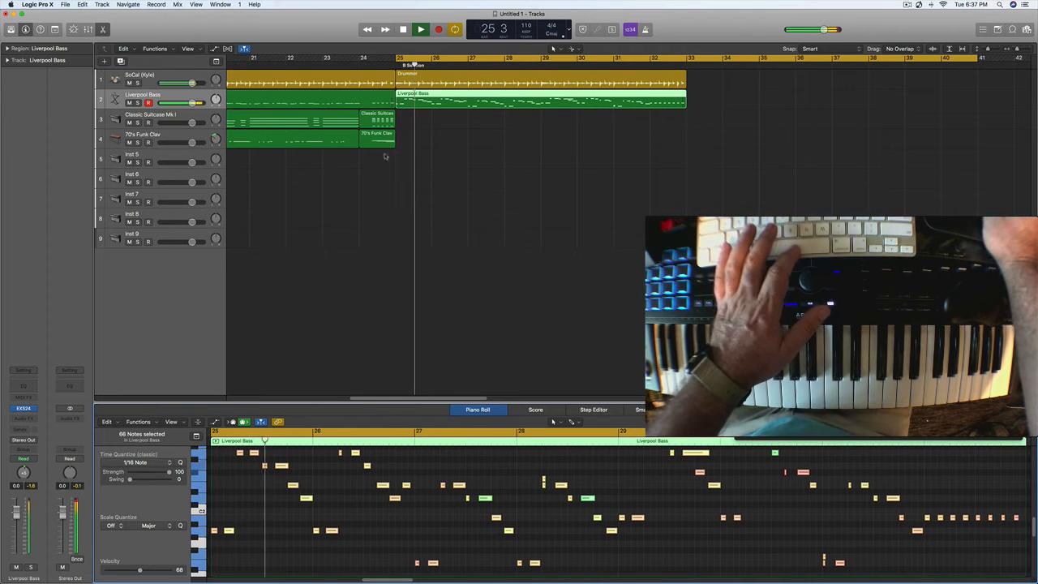
- Record an eight-bar electric piano part from bar 25 on the Classic Suitcase Mk I track
left_click(154, 117)
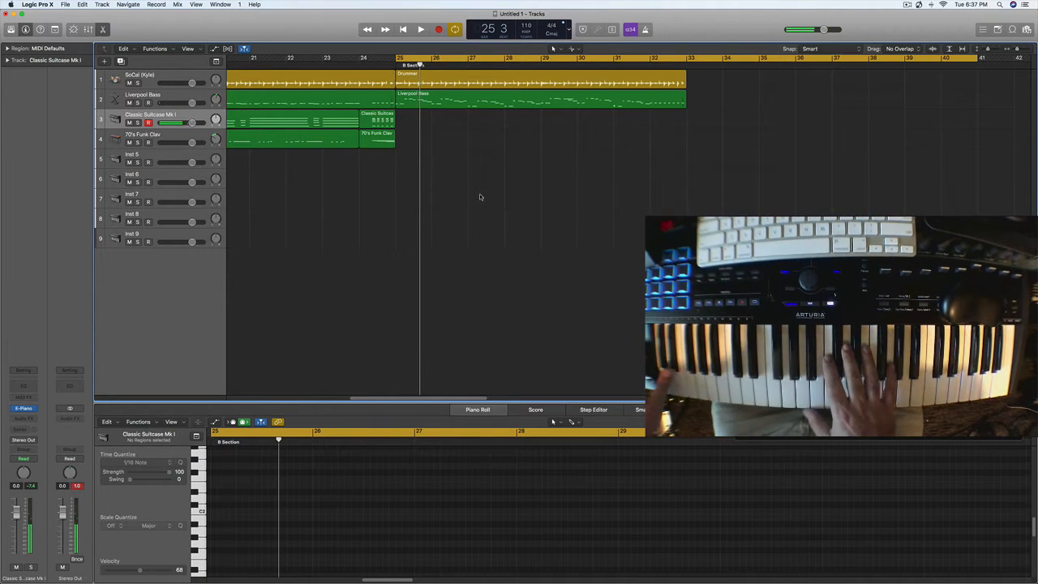
key("r")
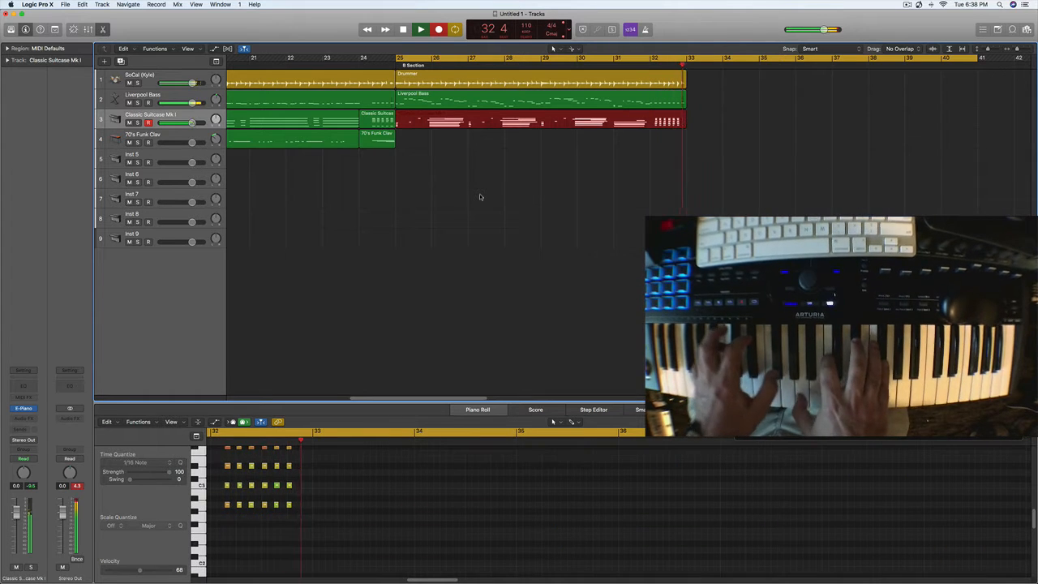
key("space")
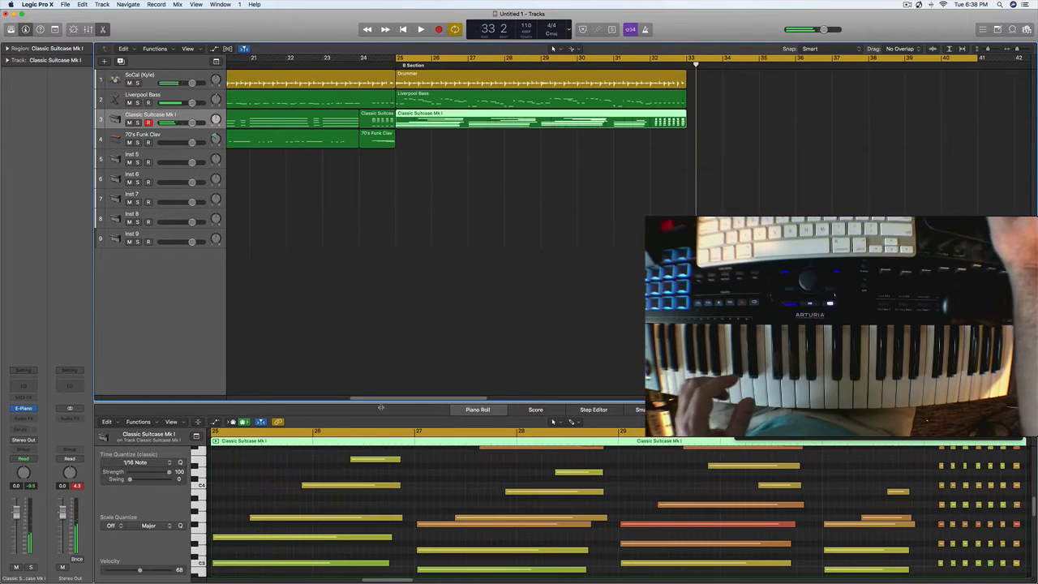
left_click(263, 493)
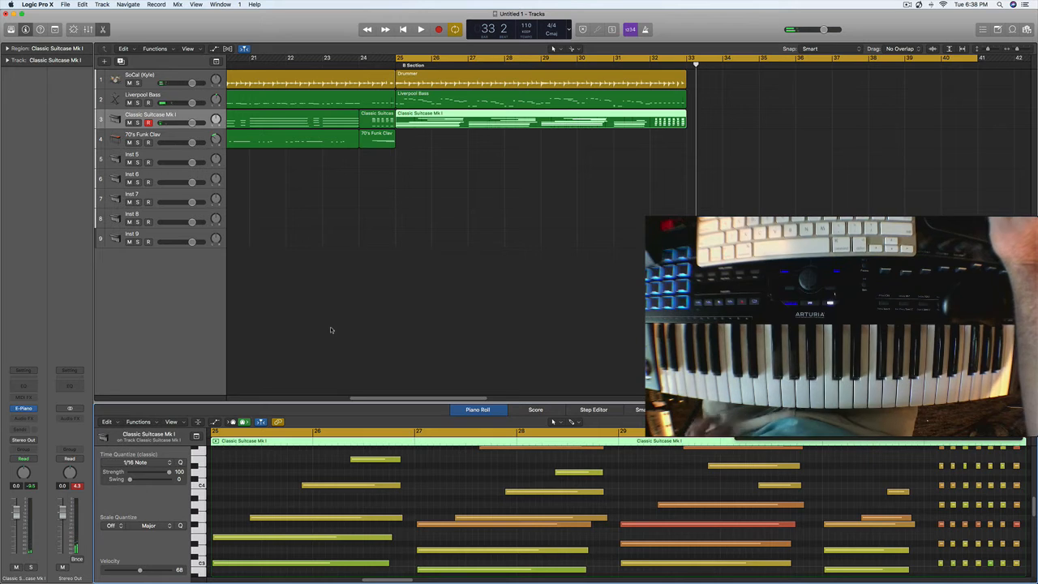
- Record a clav part from bar 25 to bar 32 on the 70's Funk Clav track and play it back
left_click(170, 136)
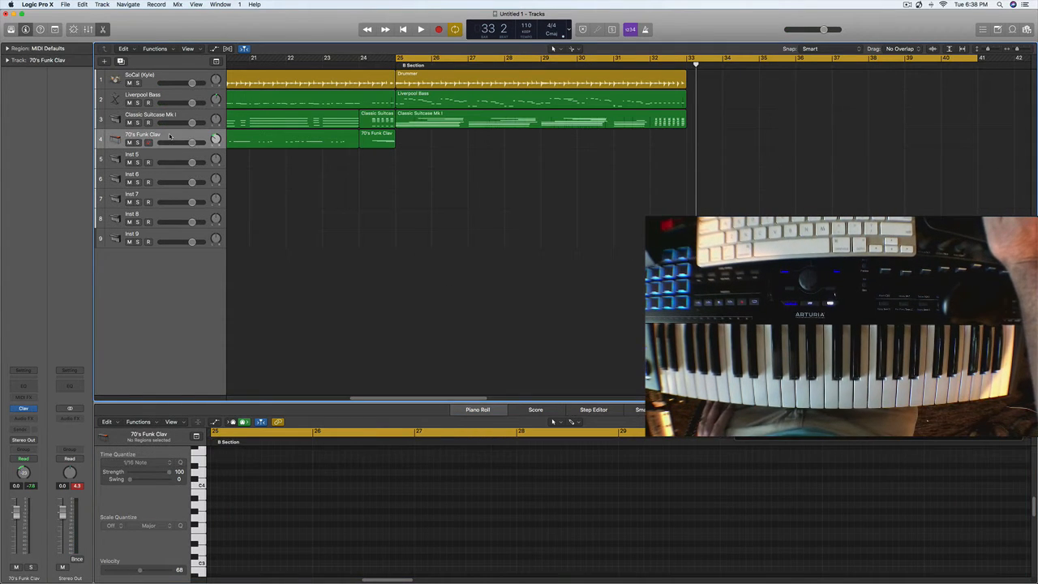
key("r")
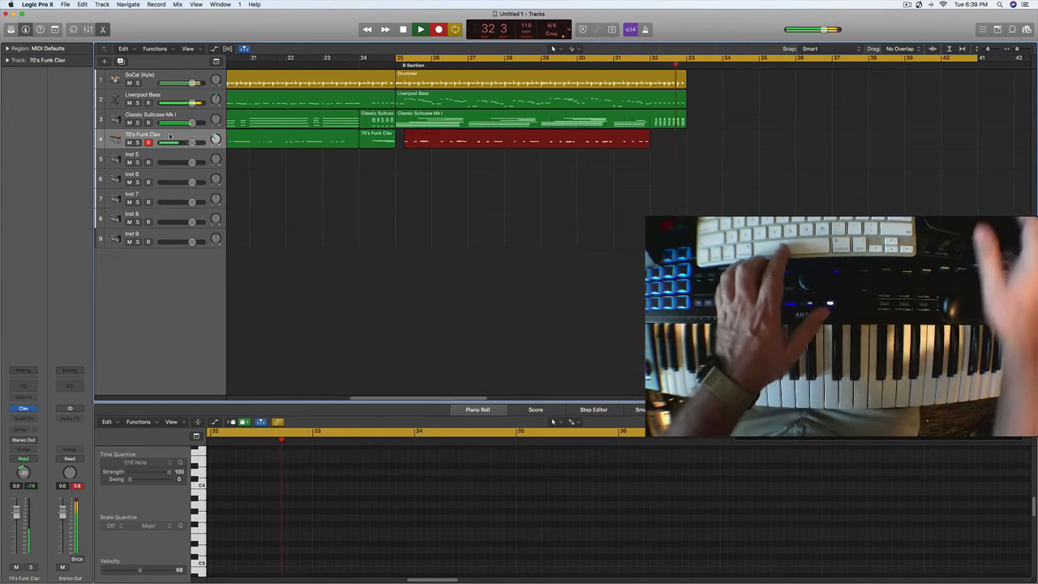
key("space")
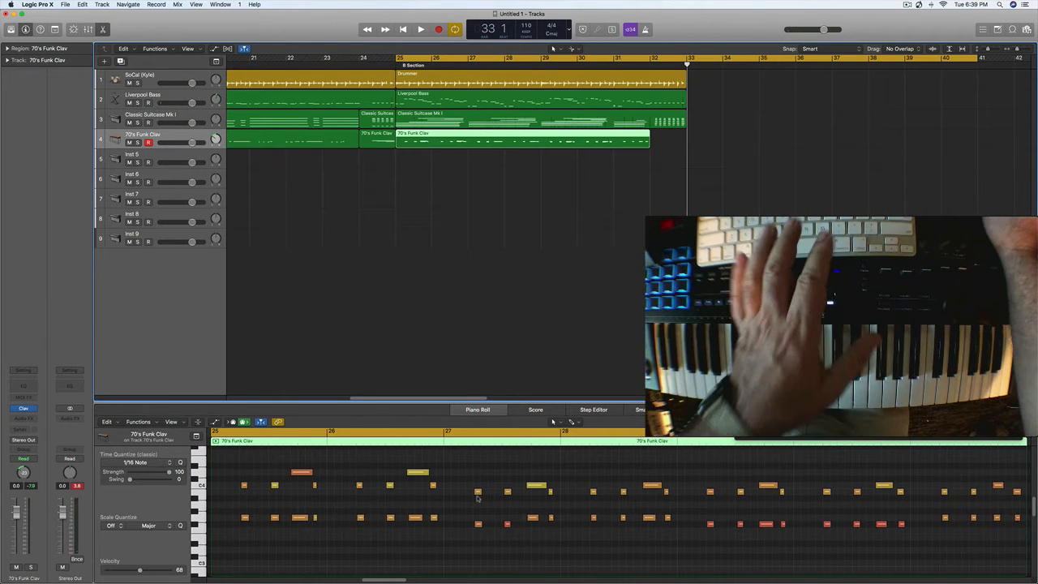
left_click(549, 555)
key("space")
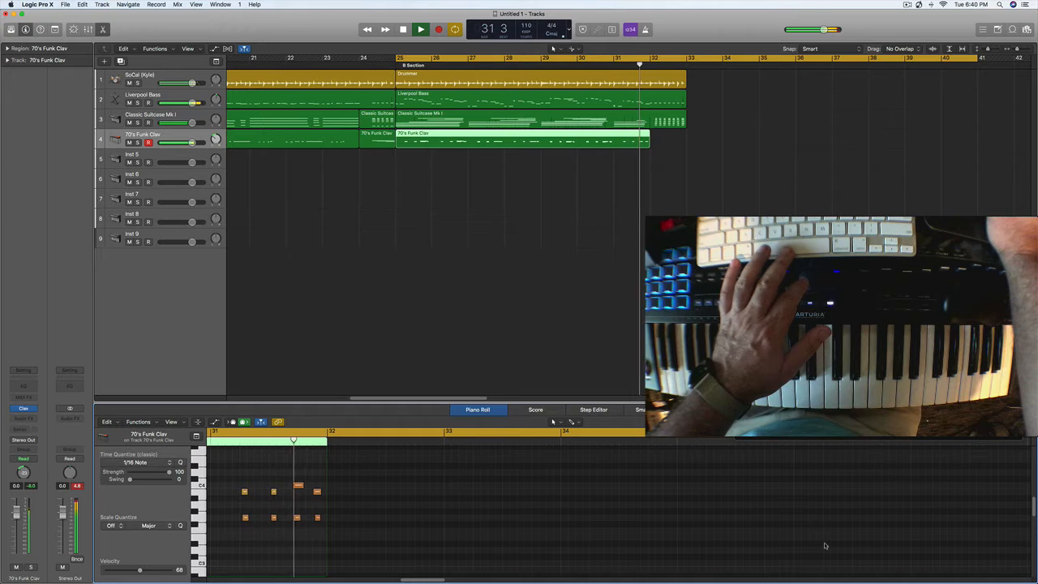
key("space")
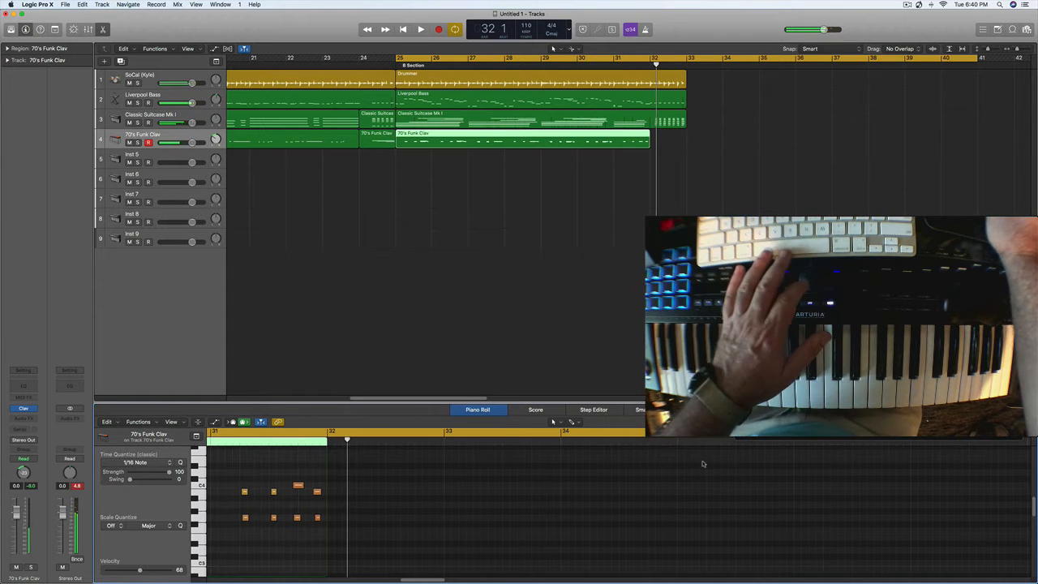
- Set the cycle range to bars 31 to 33 and record a one-bar clav fill at bar 32
left_click(541, 58)
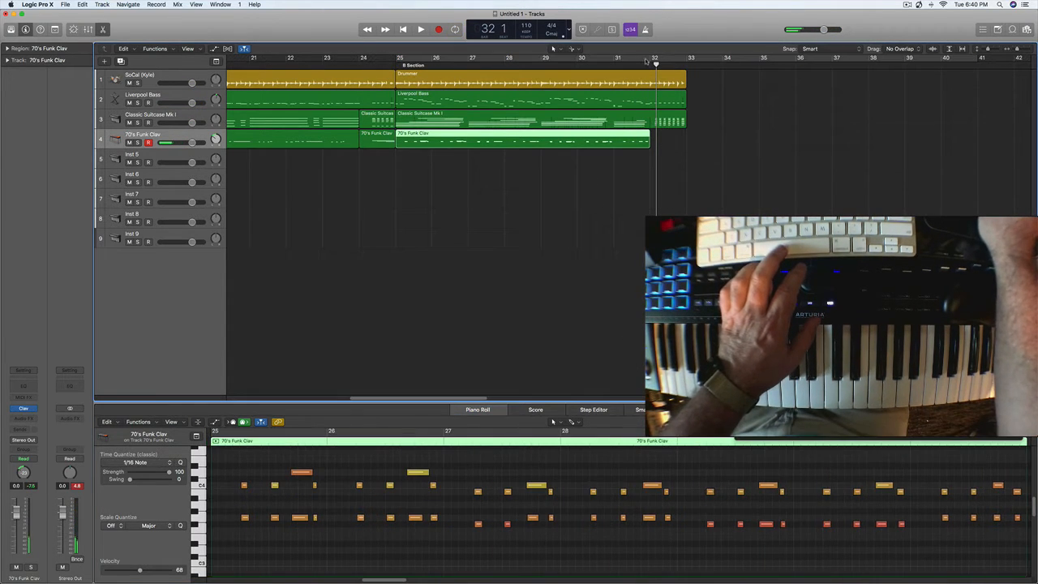
left_click_drag(616, 60, 694, 65)
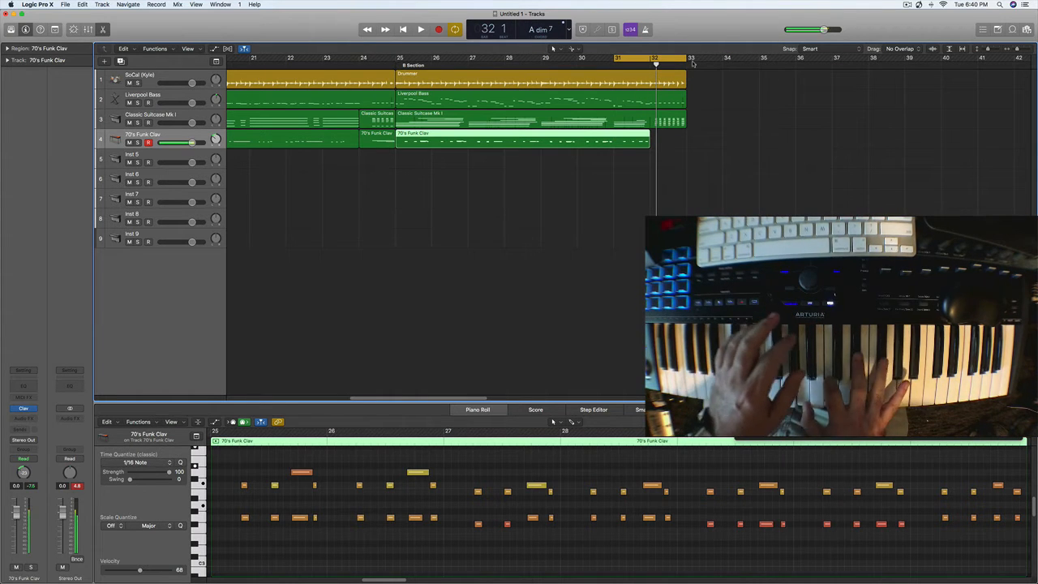
key("r")
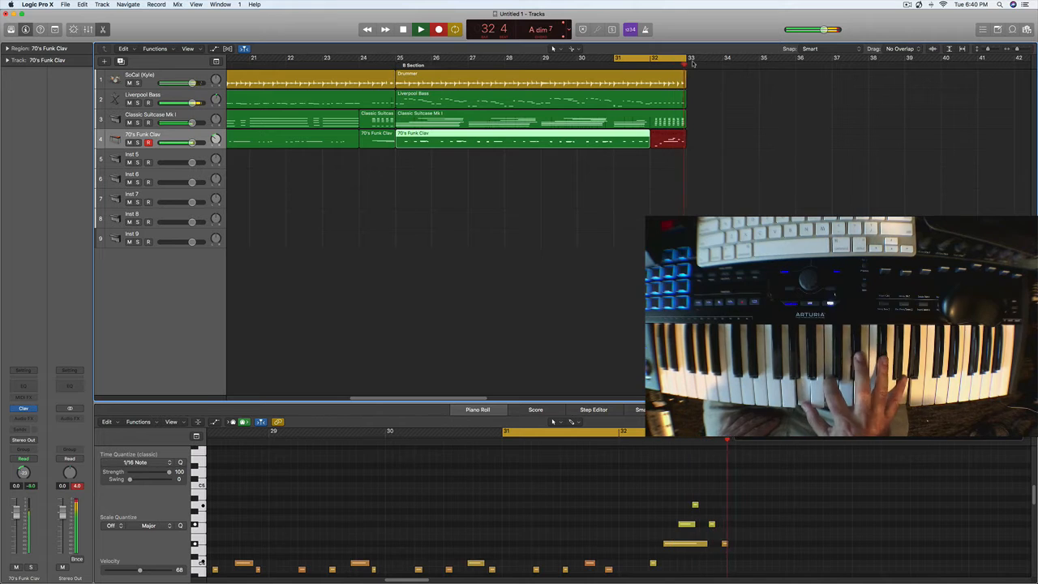
key("space")
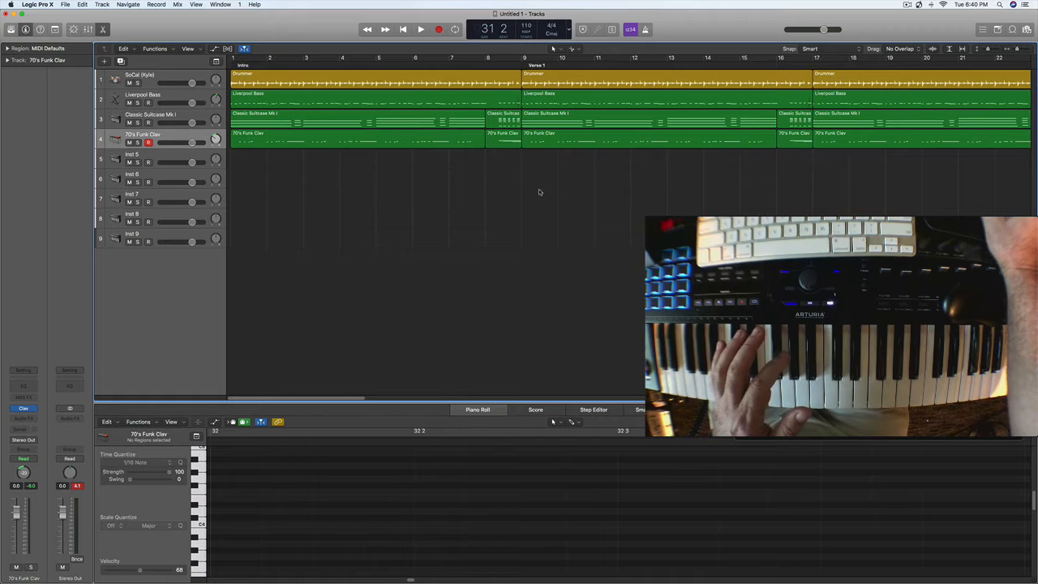
- Copy the Verse 1 and B Section regions of all four tracks, bars 9 to 33, to bar 33
left_click_drag(539, 189, 935, 34)
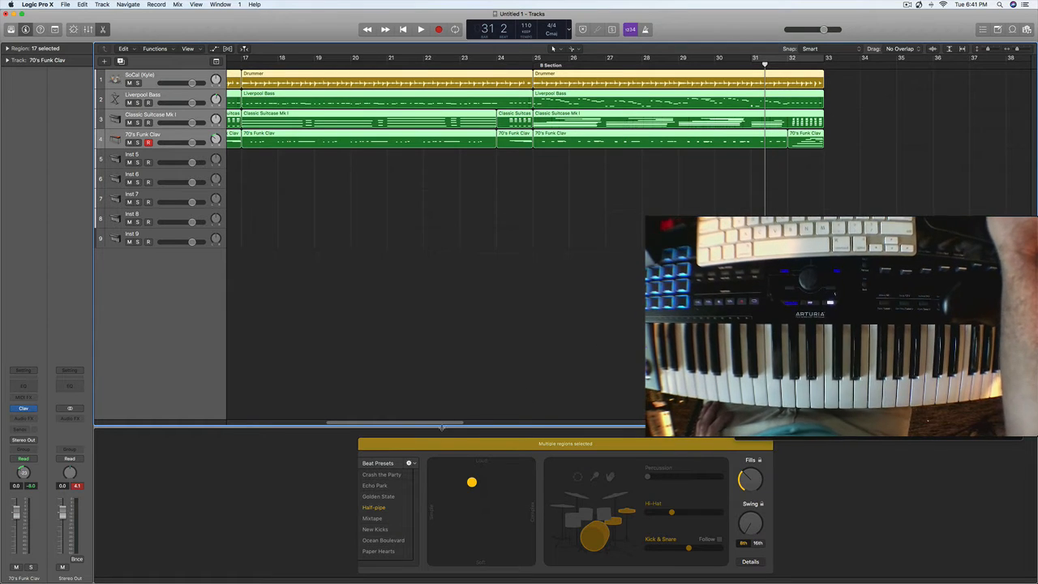
left_click_drag(445, 427, 378, 435)
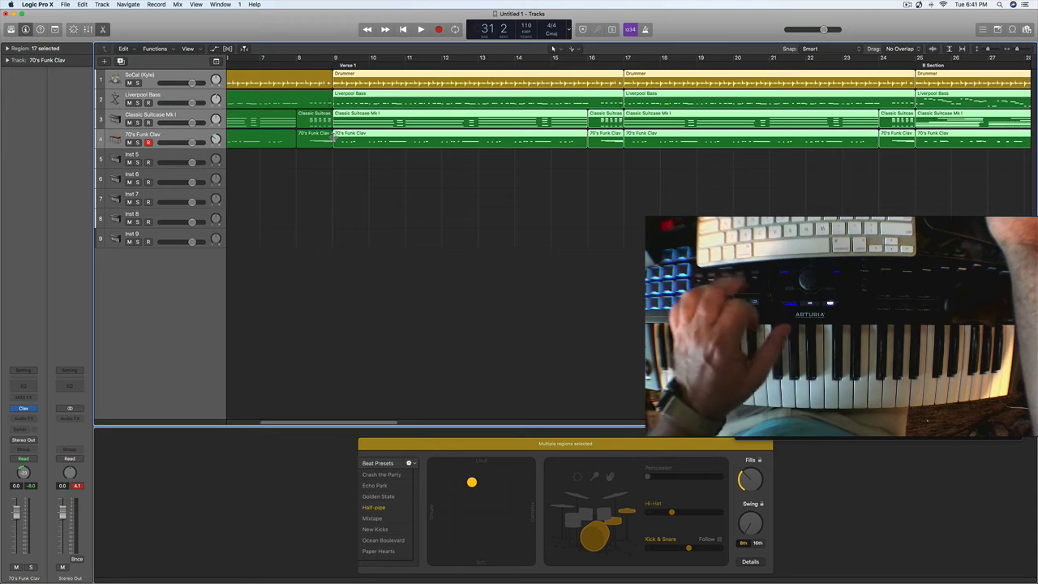
left_click_drag(361, 74, 913, 86)
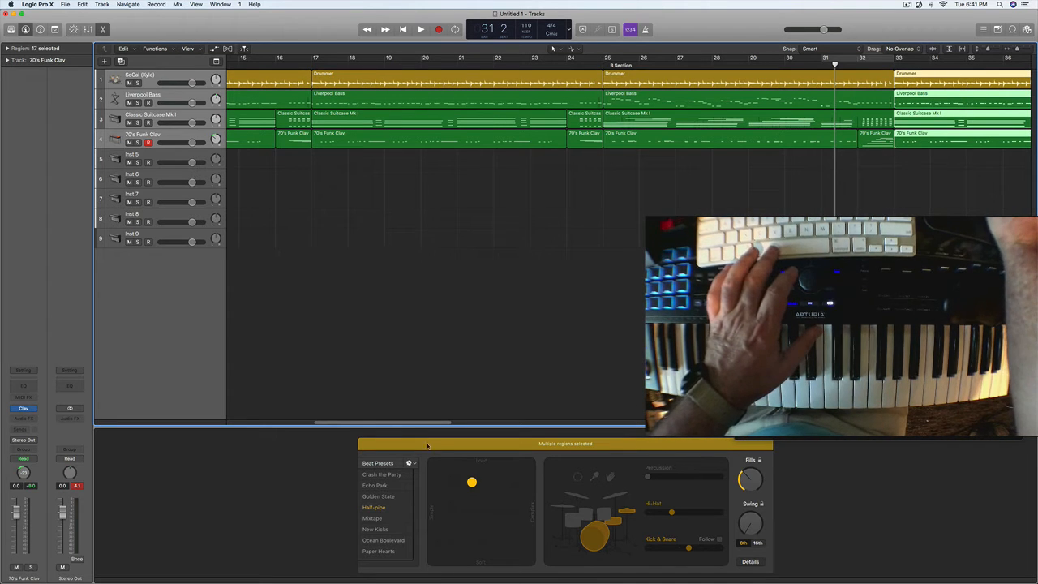
- Play the arrangement from bar 1 with the cycle off and select the 70's Funk Clav track
left_click_drag(433, 424, 177, 439)
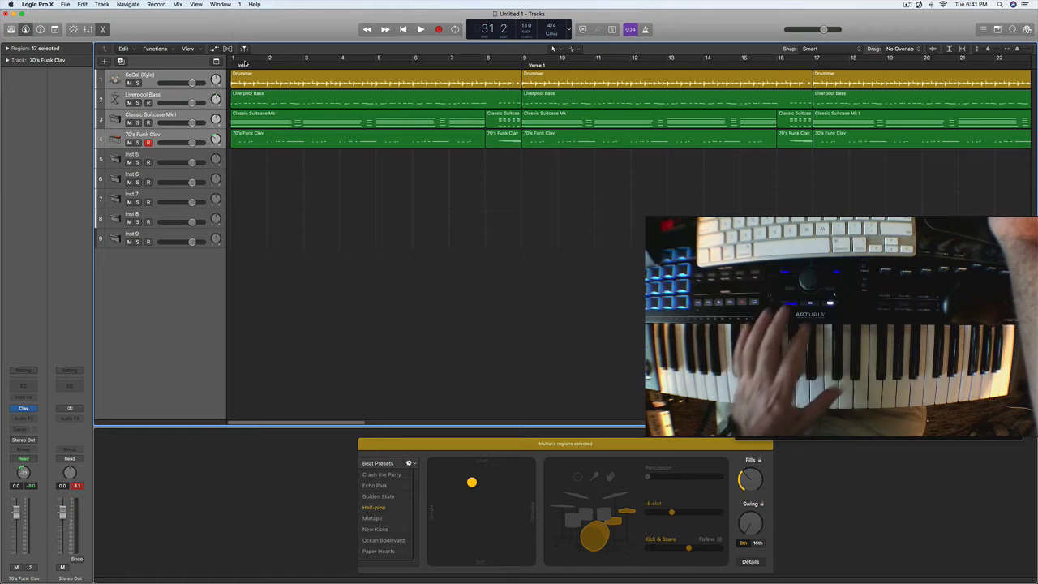
left_click_drag(268, 59, 279, 59)
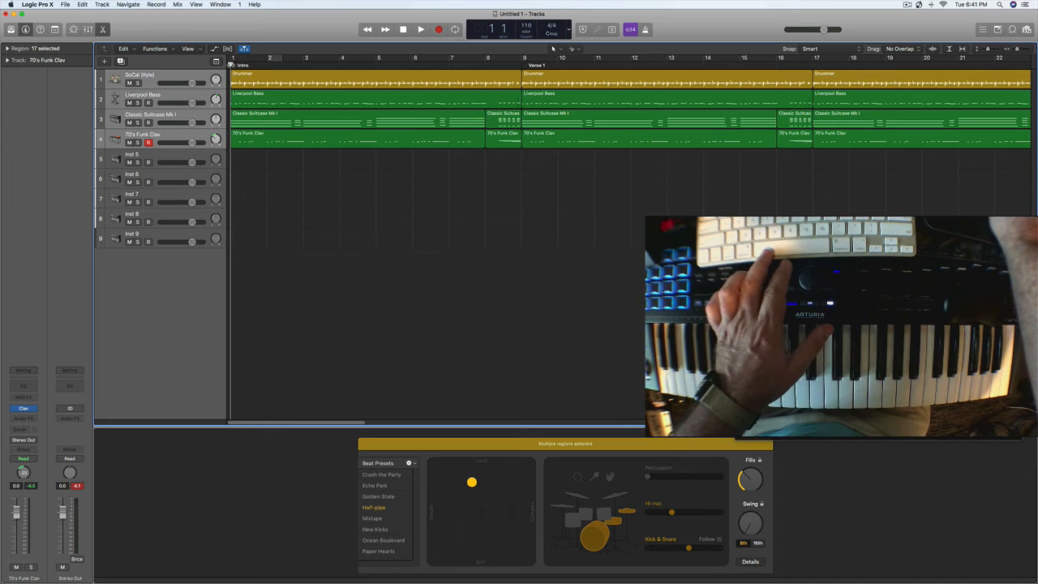
key("space")
key("space")
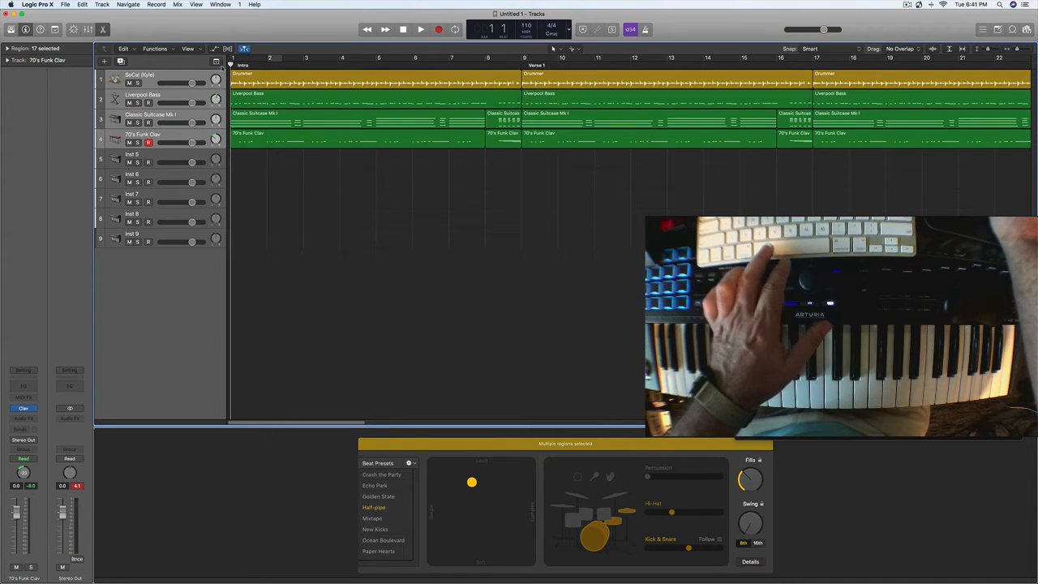
key("space")
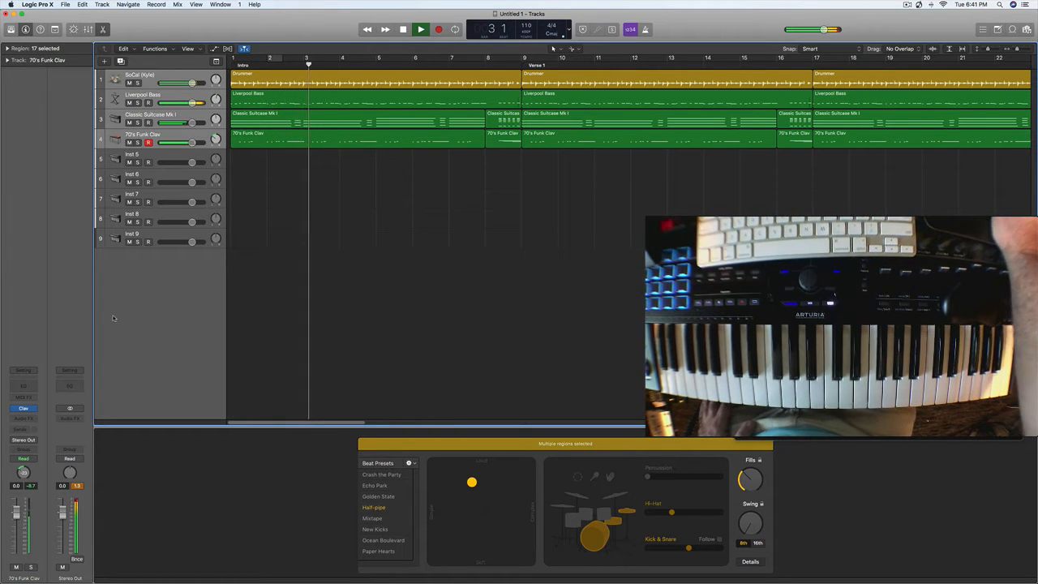
left_click(118, 141)
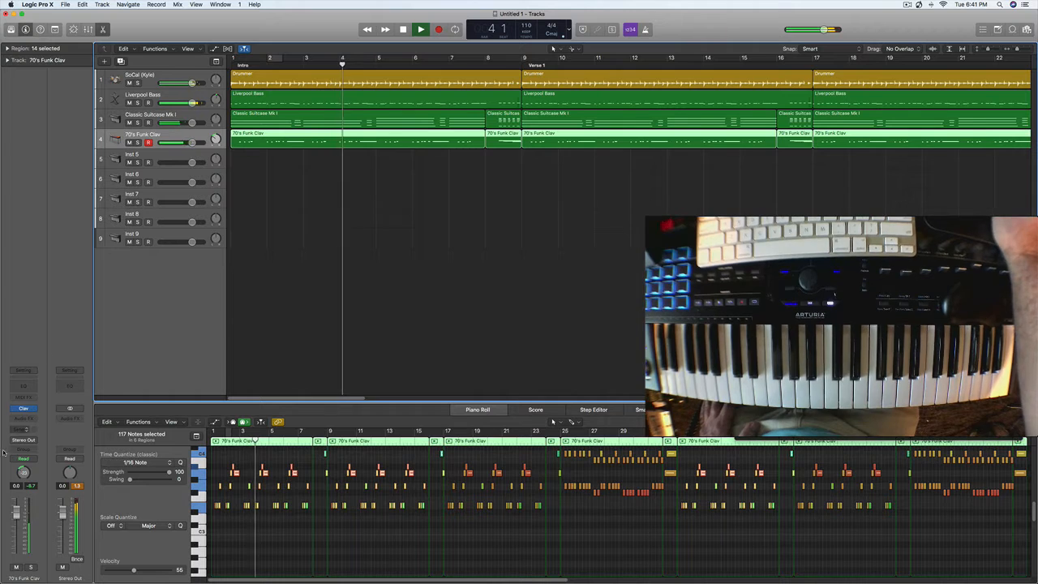
- Lower the 70's Funk Clav track's volume to about -4.7 dB and solo the track
left_click_drag(16, 520, 18, 536)
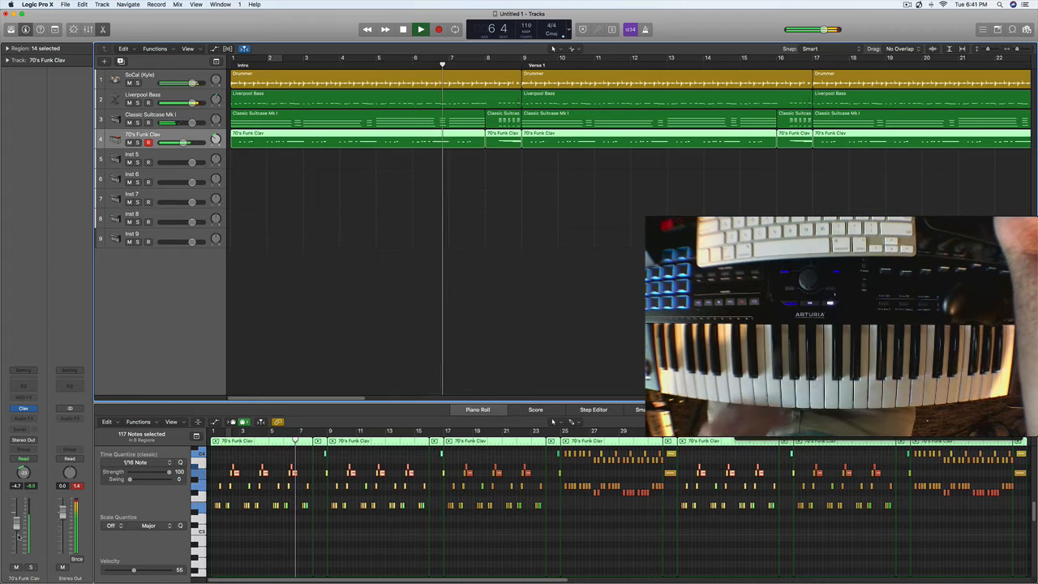
left_click(137, 142)
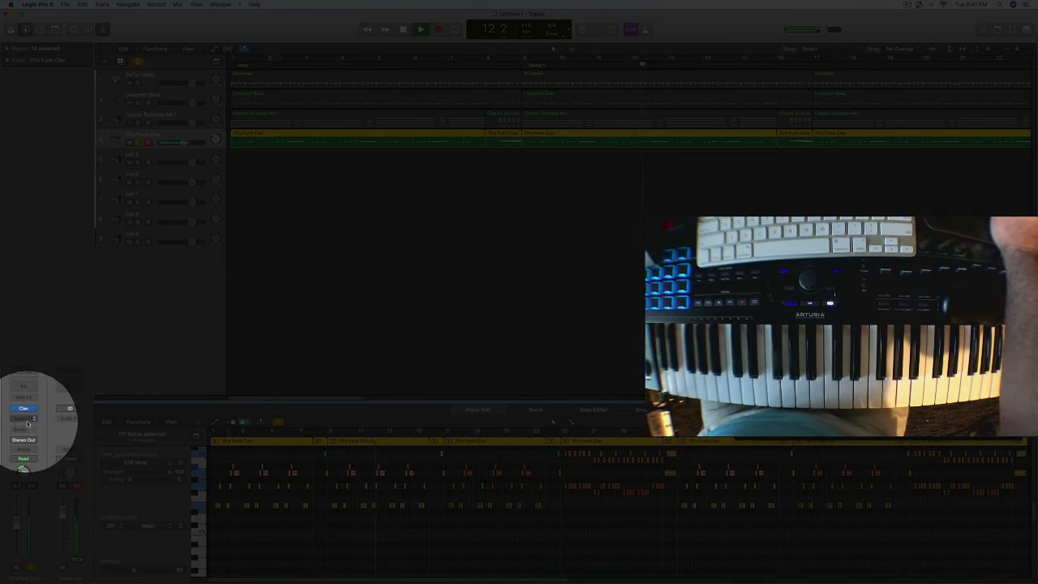
- Insert a mono-to-stereo Stereo Delay on the 70's Funk Clav track, keep its default settings and take the track off solo
left_click(34, 421)
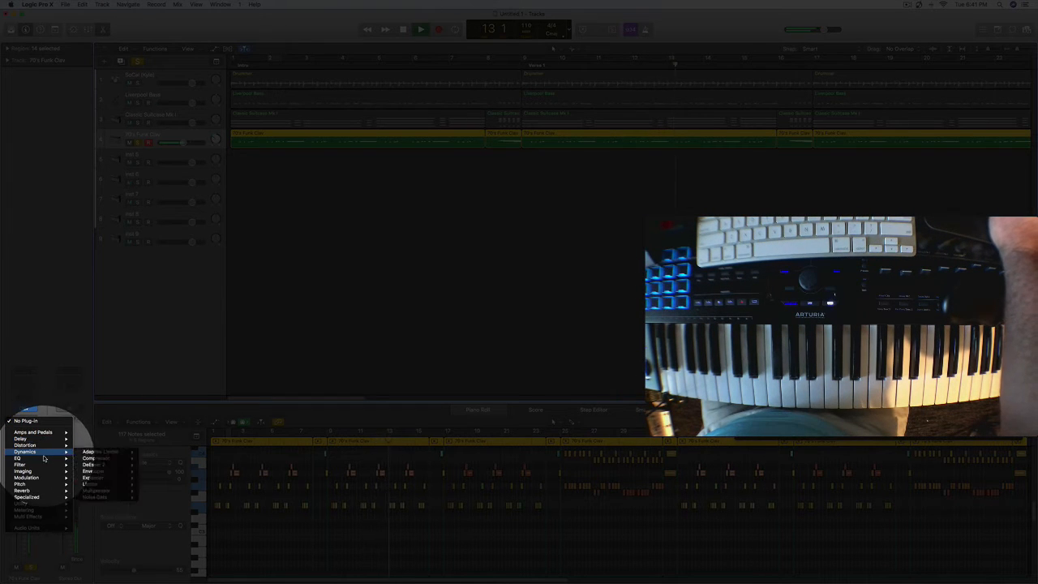
mouse_move(32, 439)
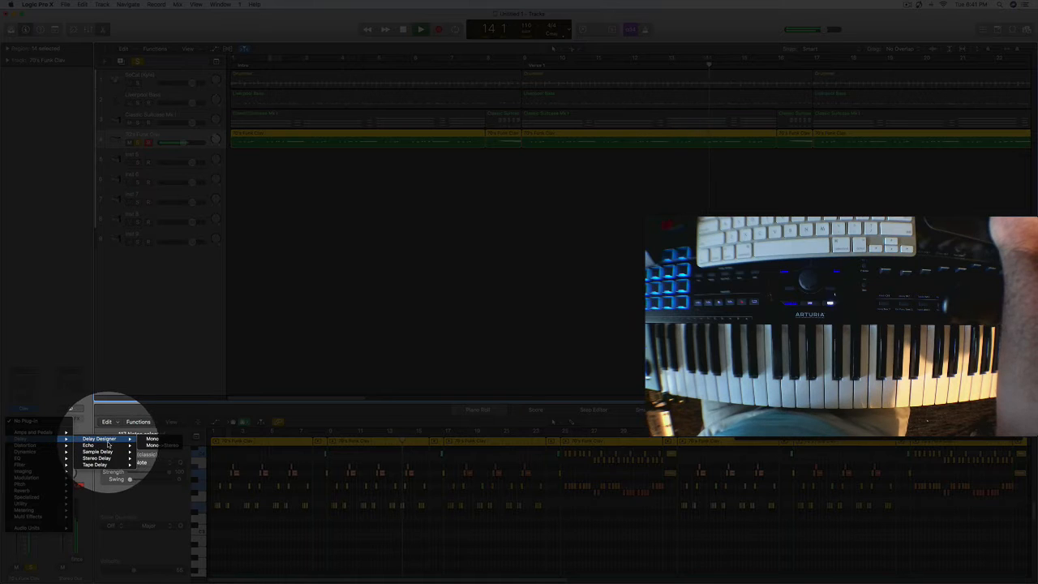
mouse_move(122, 438)
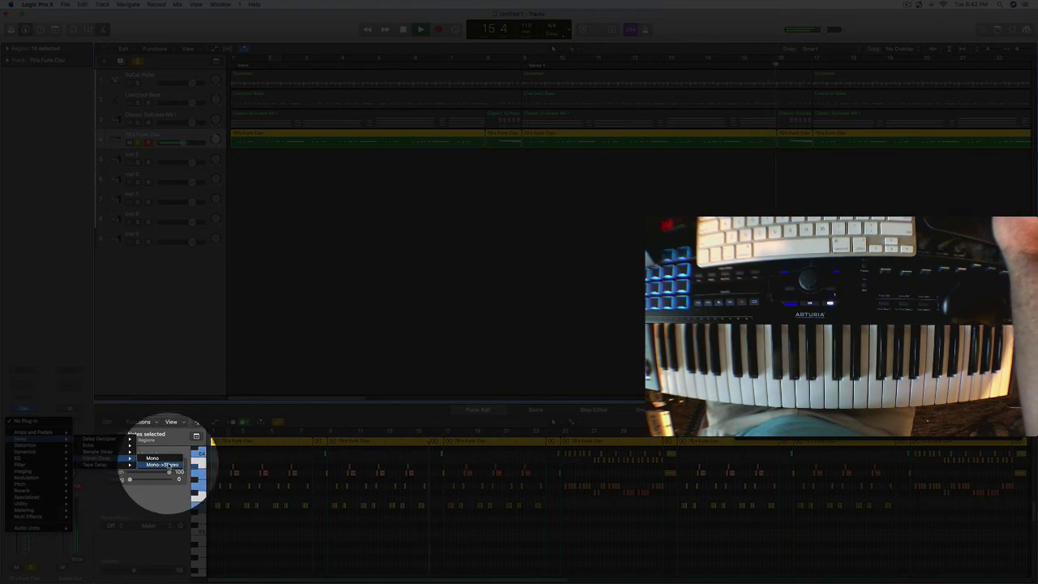
left_click(163, 465)
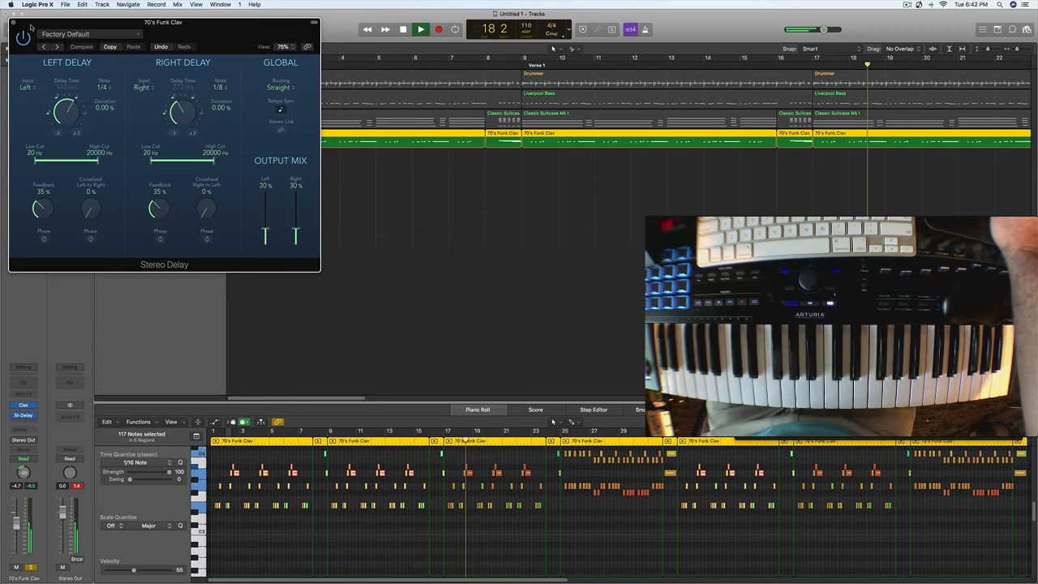
left_click_drag(31, 29, 88, 59)
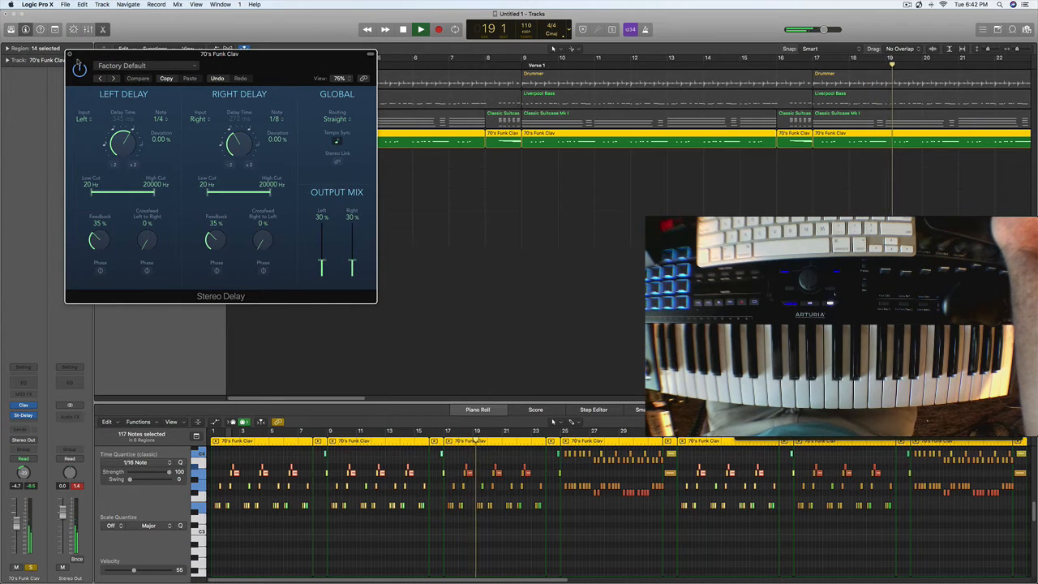
left_click(71, 55)
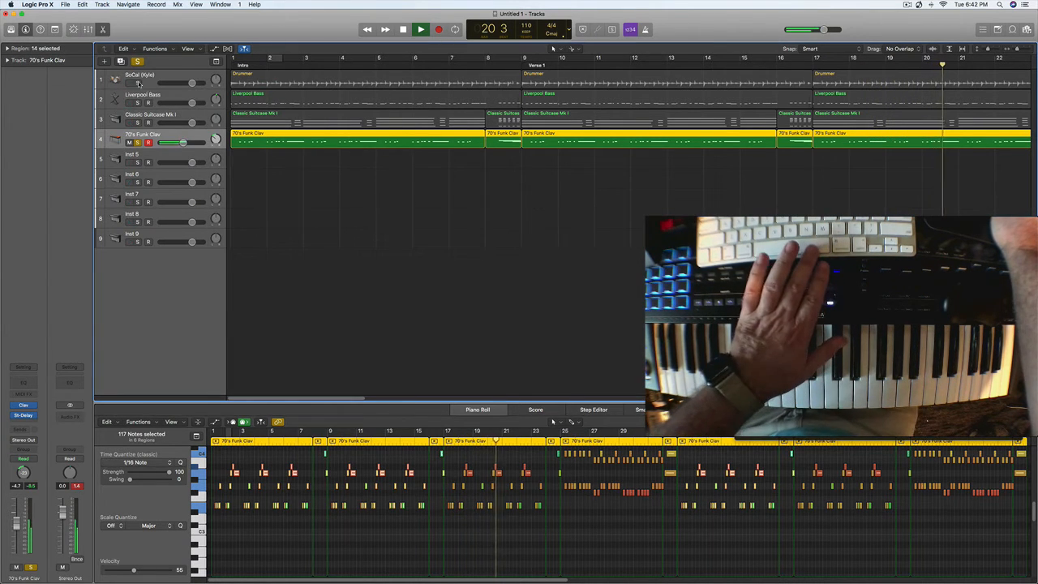
left_click(137, 143)
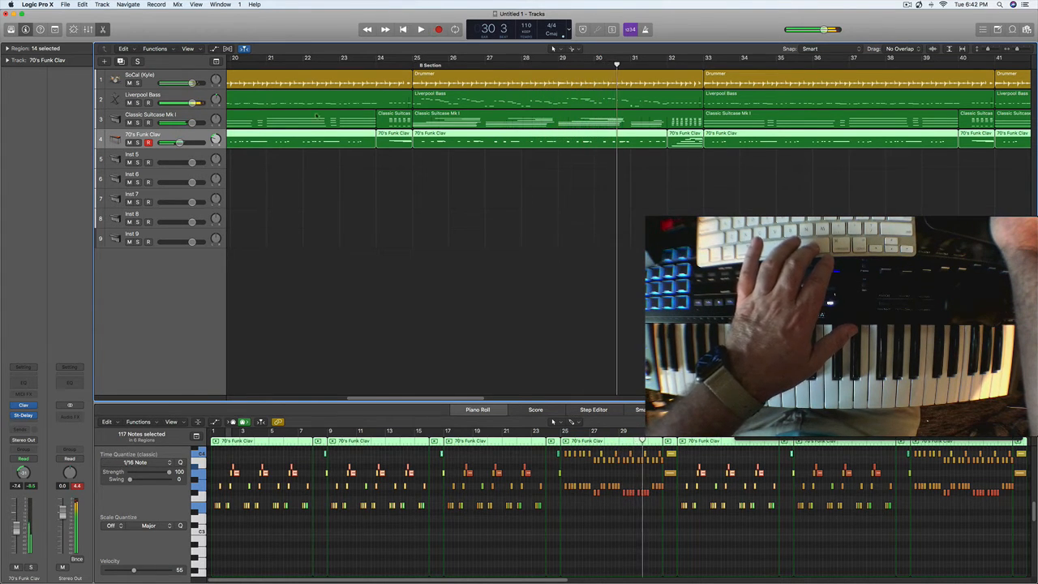
- Raise the make-up gain of the SoCal drum track's Compressor to about 7.5 dB and close the plug-in
left_click(168, 74)
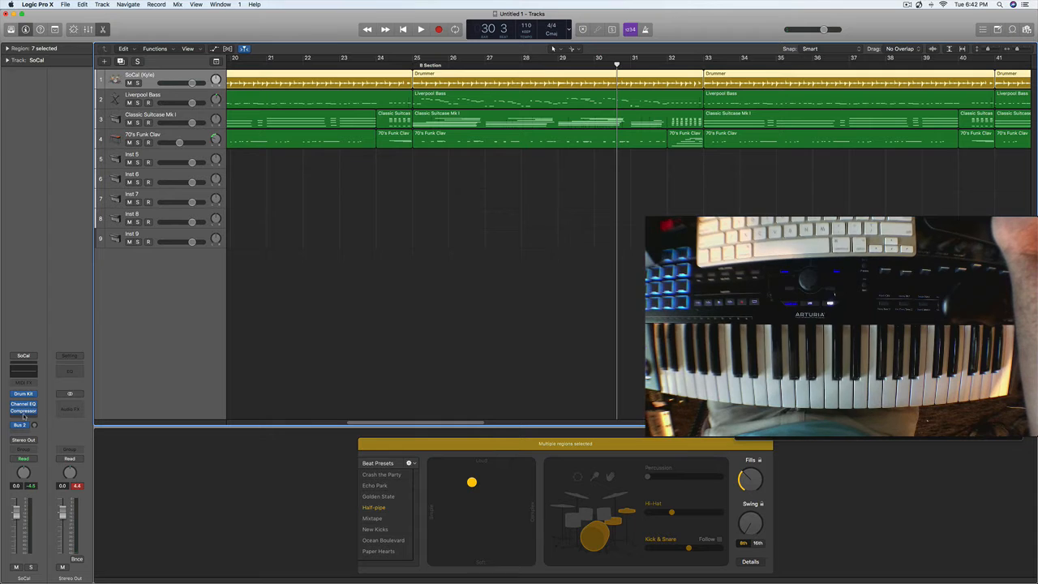
left_click(23, 411)
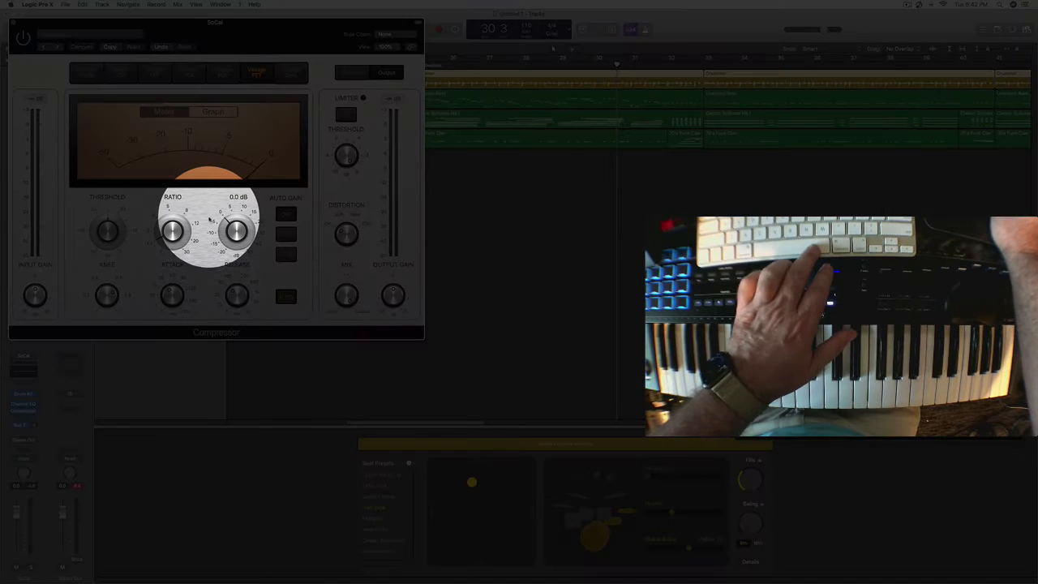
left_click_drag(235, 232, 237, 205)
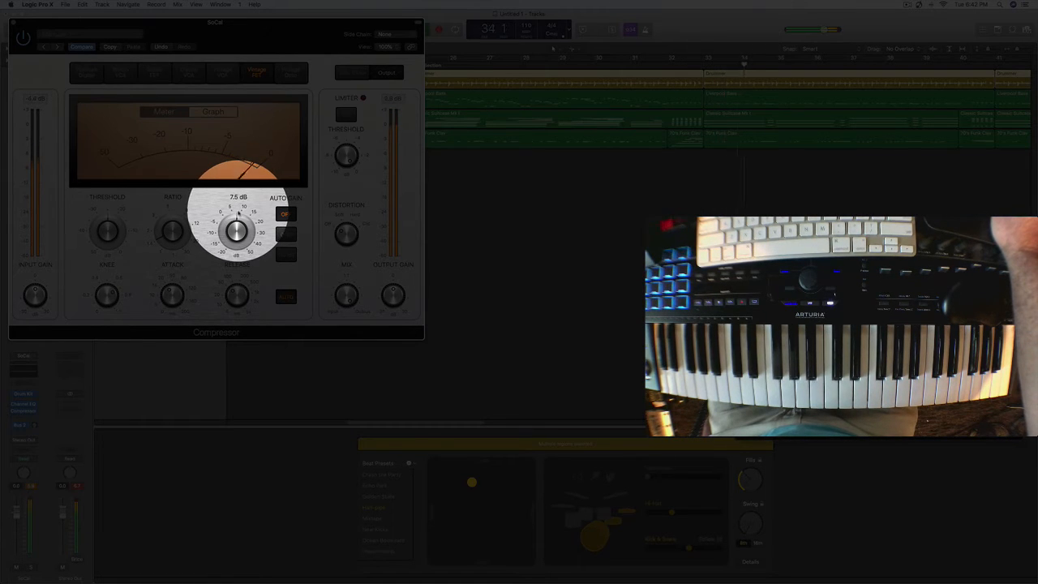
left_click_drag(239, 213, 238, 213)
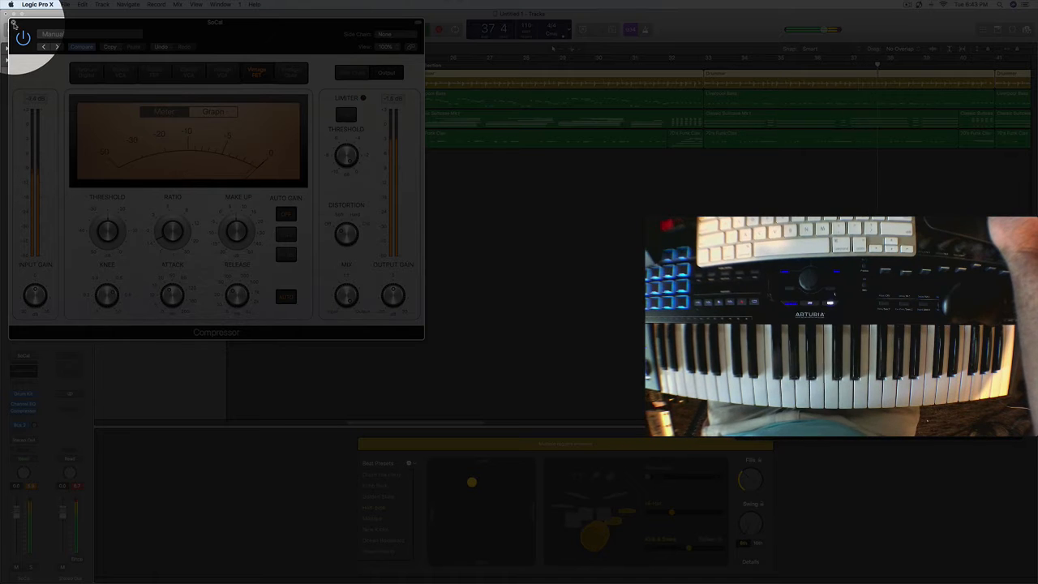
left_click(13, 23)
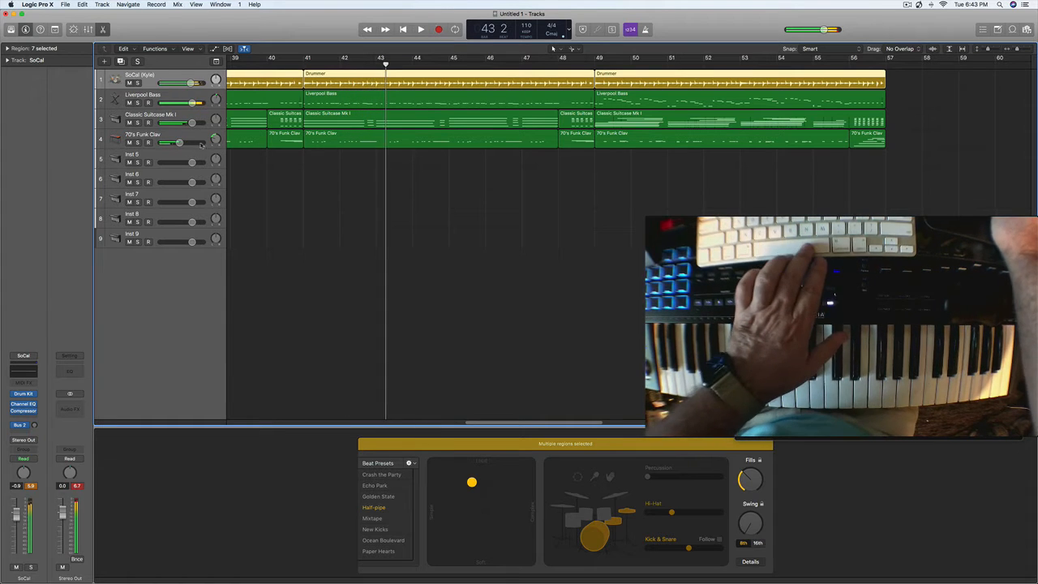
- Load the Omni Guityar Jazz.sf2 instrument in EXS24 on the Inst 5 track
key("space")
left_click(160, 157)
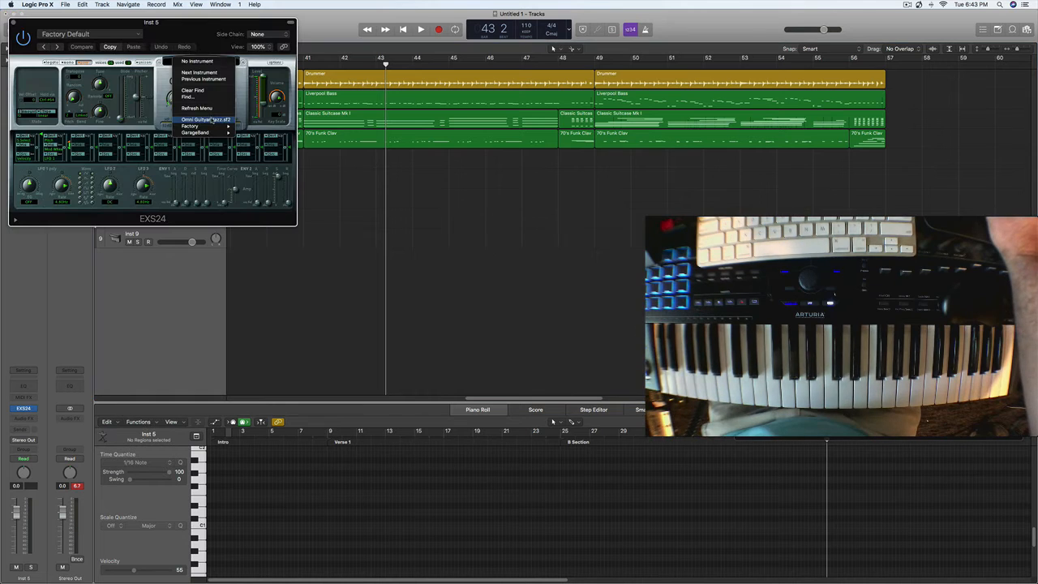
left_click(212, 120)
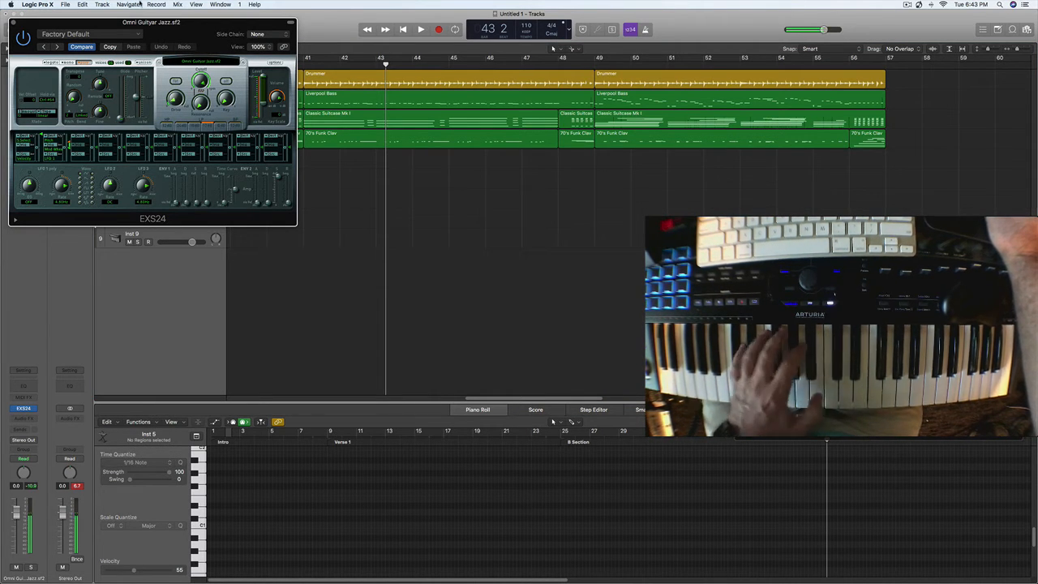
left_click(114, 34)
left_click(386, 190)
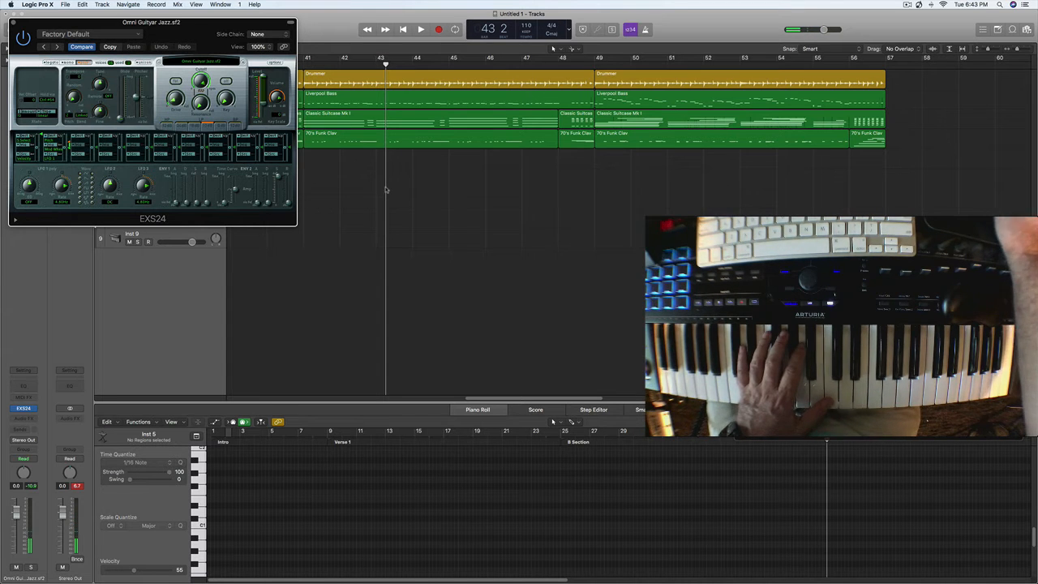
key("space")
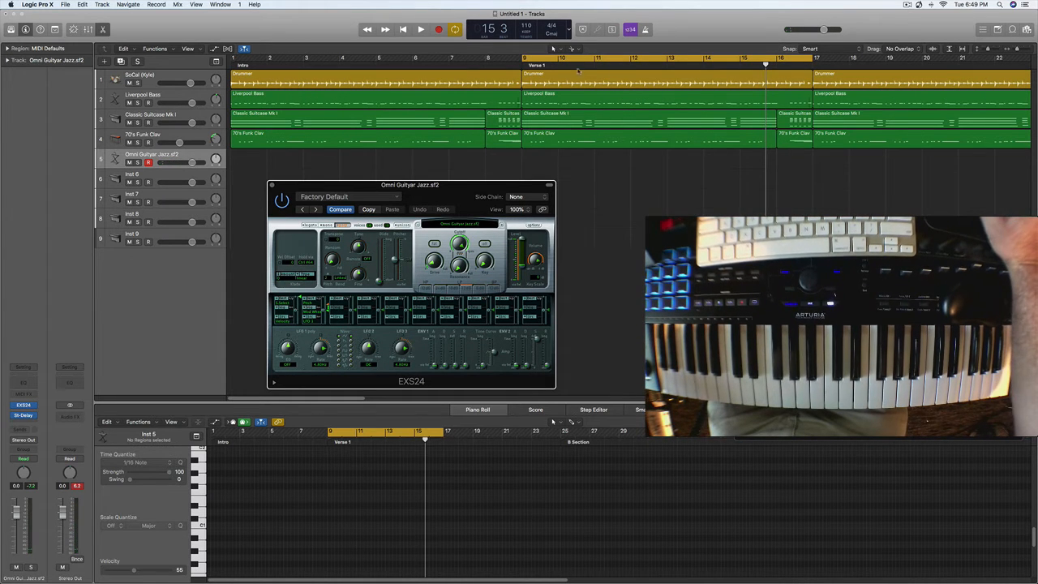
- Set the cycle range to bars 9 to 57 and record a guitar solo on the Omni Guityar Jazz track up to bar 35
left_click_drag(528, 60, 853, 73)
left_click(646, 65)
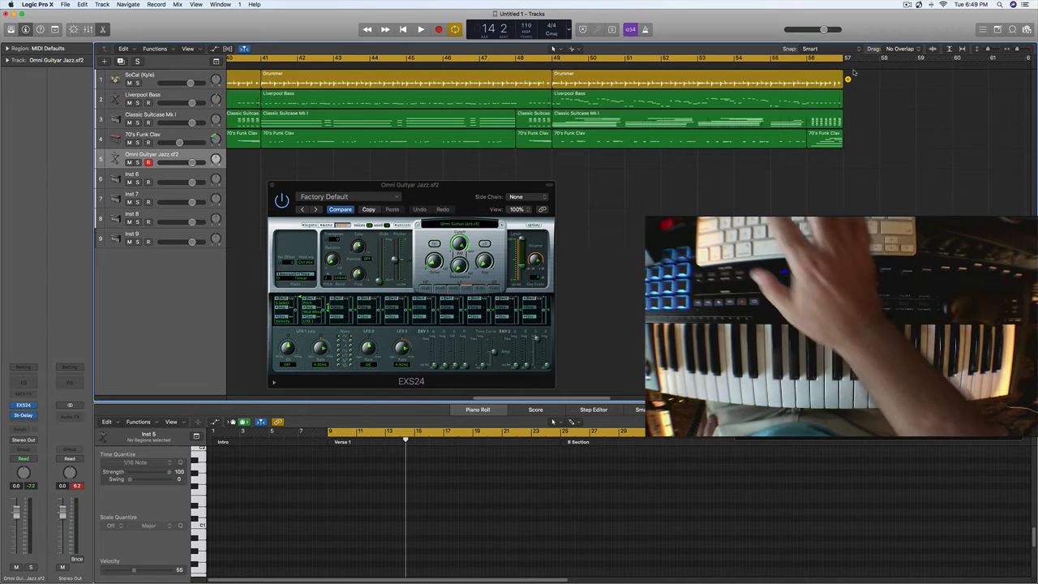
key("space")
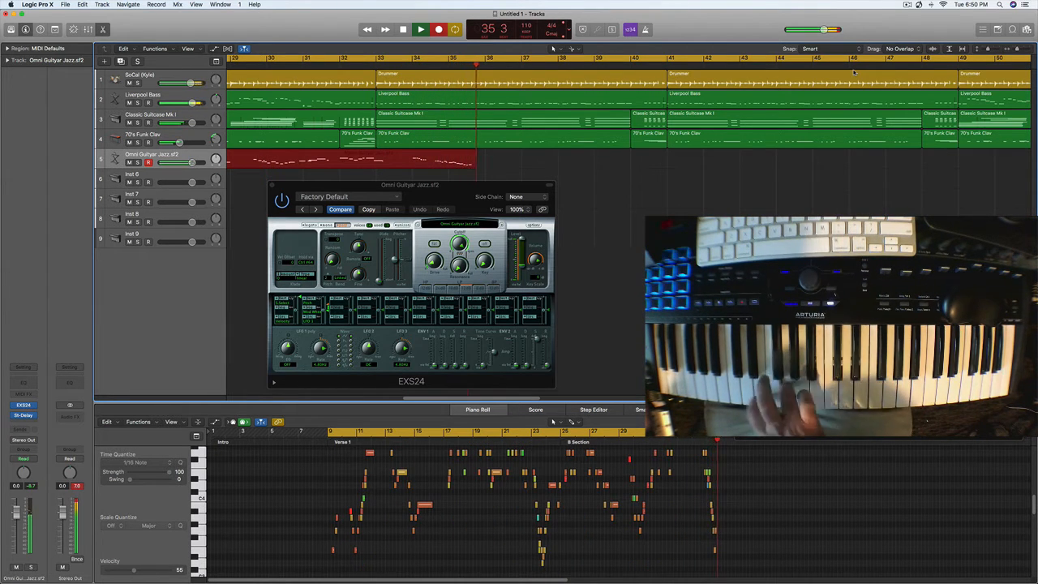
key("space")
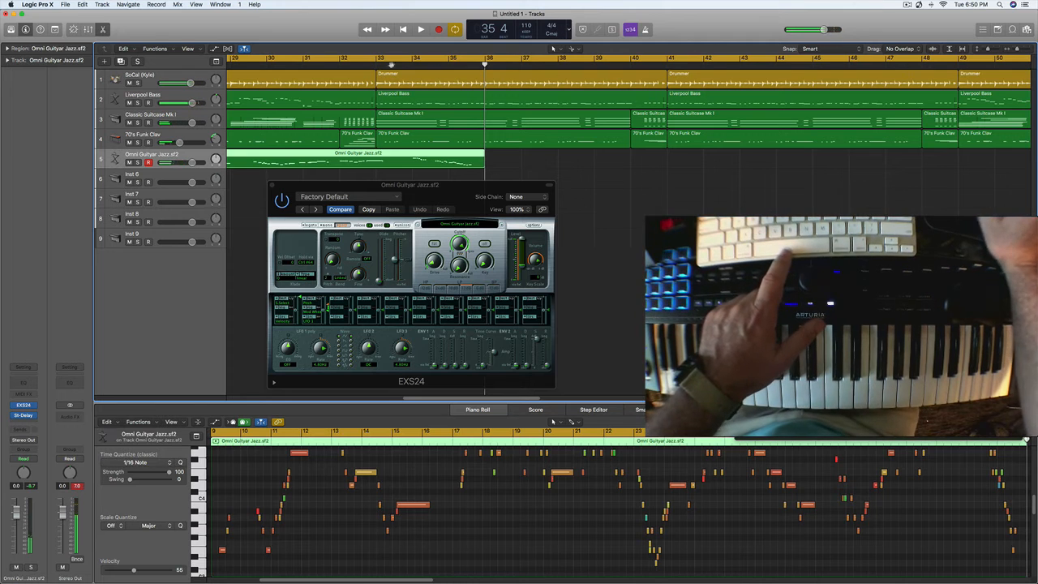
- Play back the guitar solo around bar 32 and set the cycle range to bars 33 to 57
left_click(342, 58)
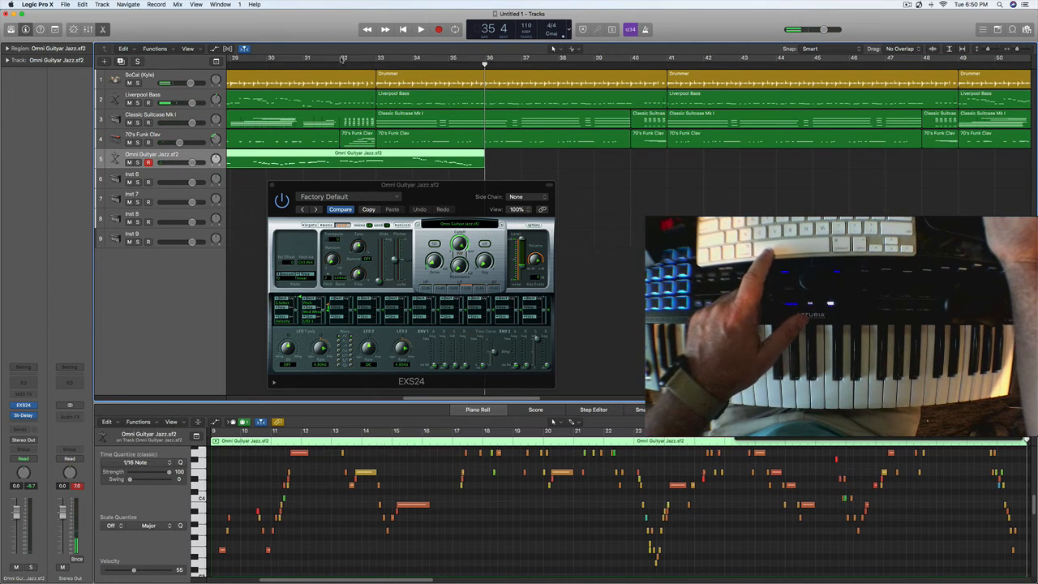
left_click_drag(353, 59, 664, 59)
key("space")
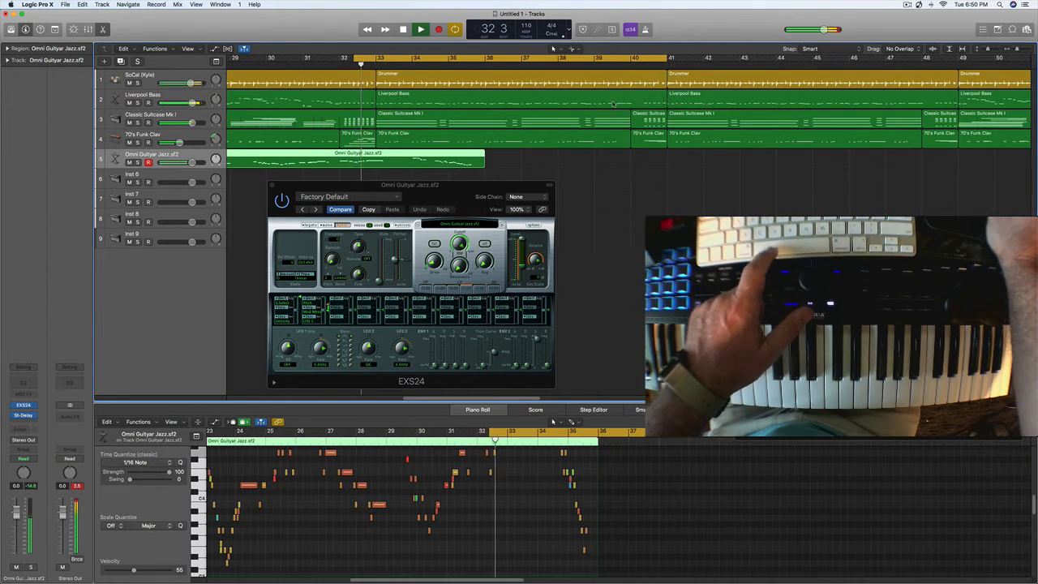
key("space")
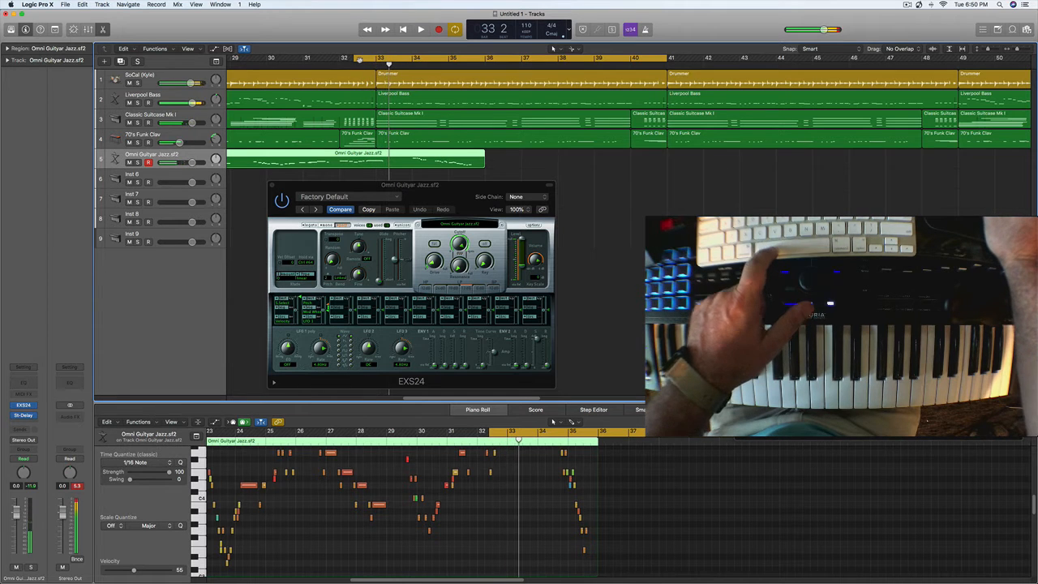
left_click_drag(359, 61, 385, 63)
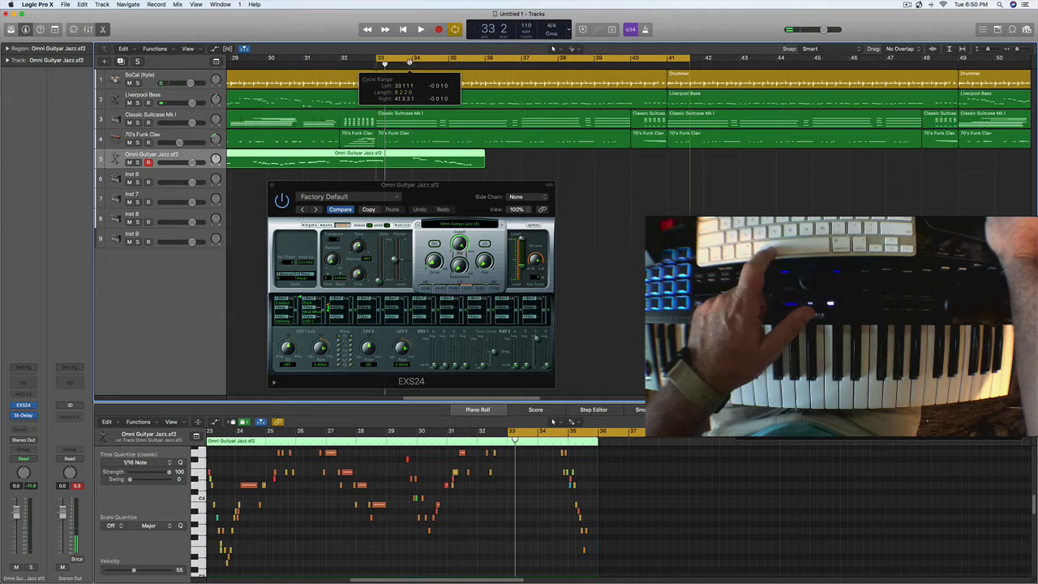
left_click_drag(689, 60, 973, 73)
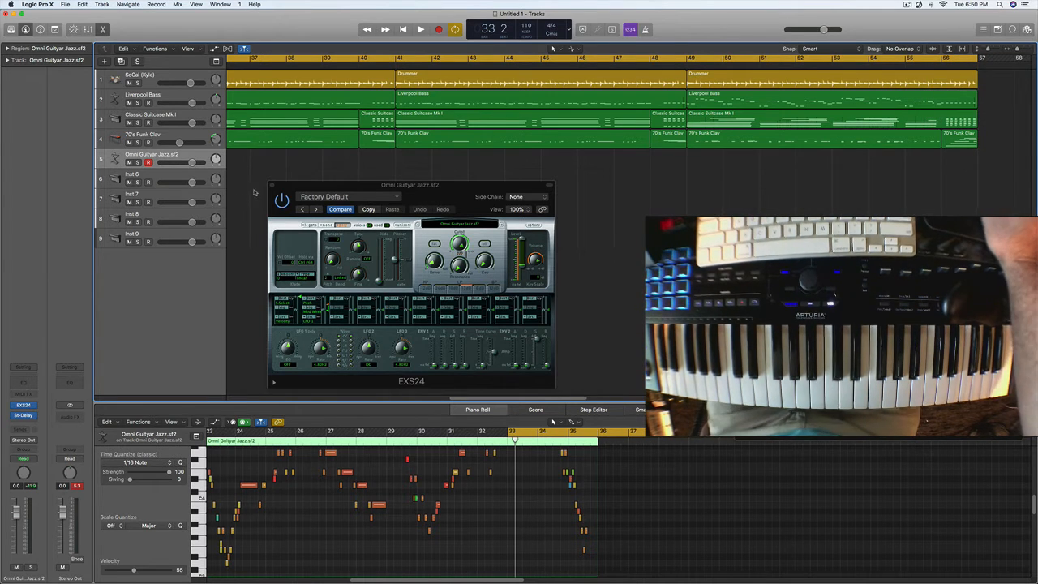
- Load the Wurlitzer Modern preset in the Vintage Electric Piano on the Inst 6 track and close the plug-in
double_click(148, 178)
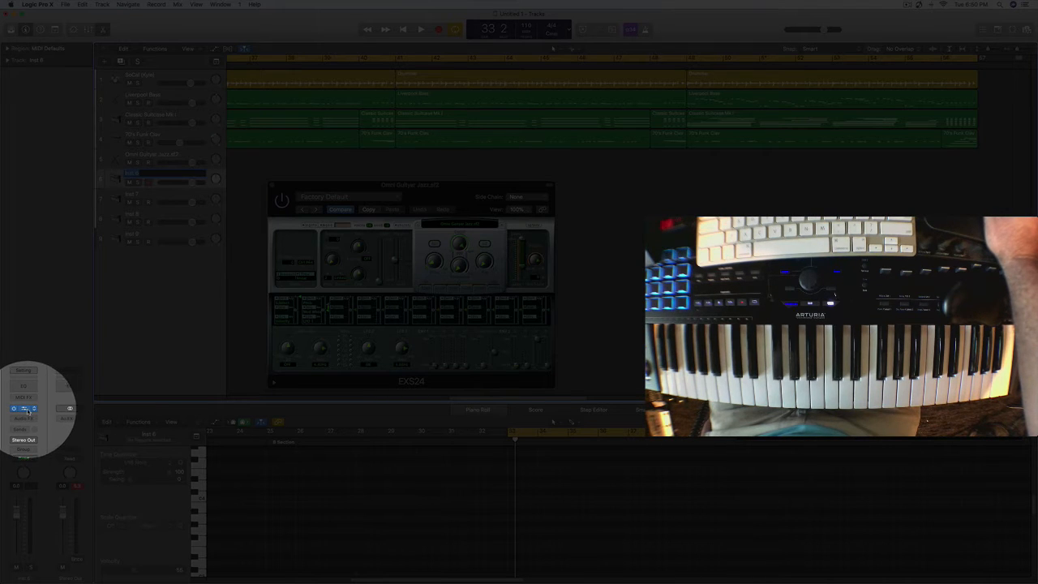
left_click(25, 410)
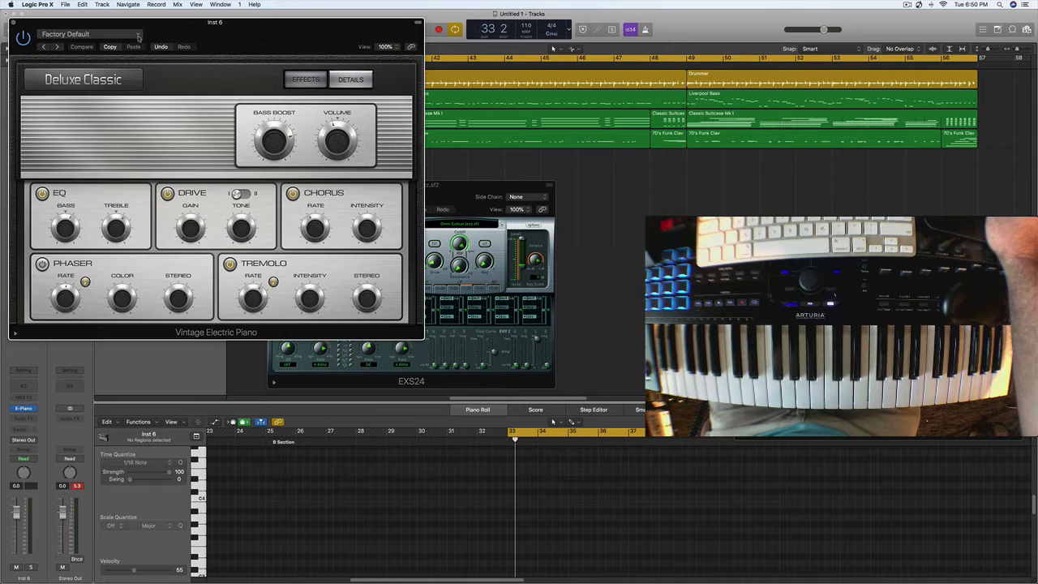
left_click(138, 37)
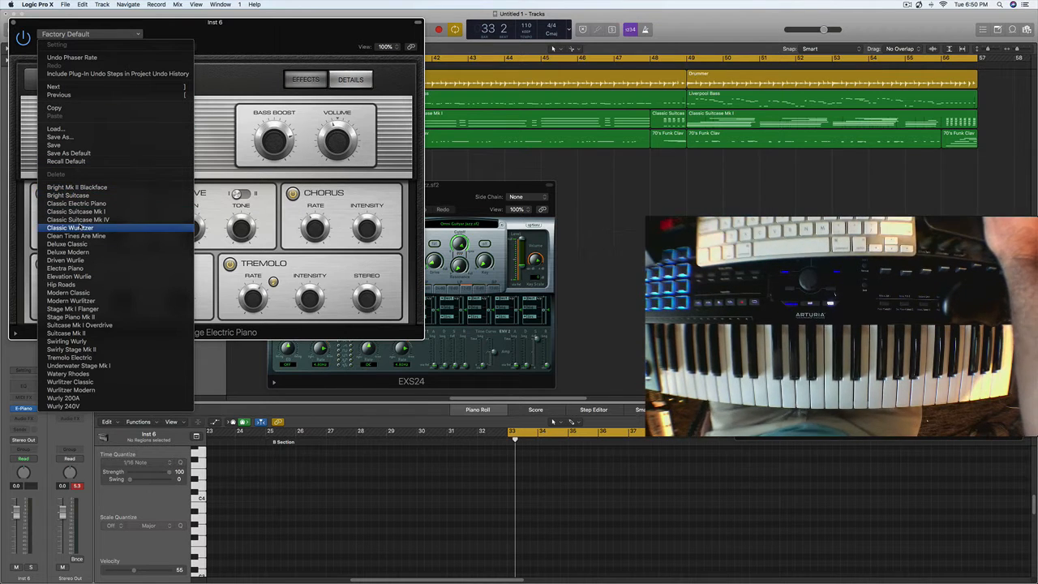
left_click(63, 398)
left_click(42, 47)
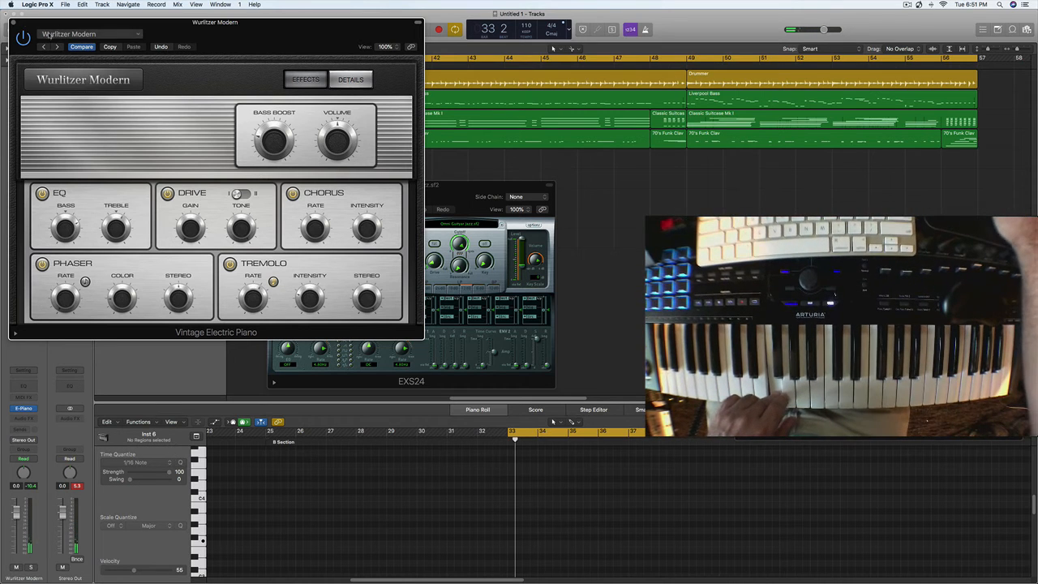
left_click(13, 23)
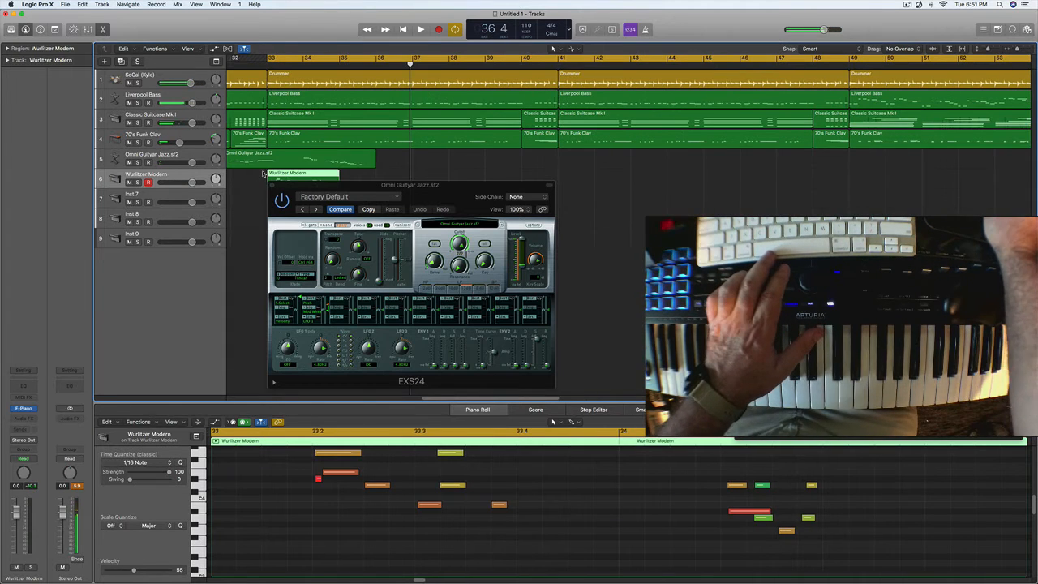
- Play from bar 33, split the Omni Guityar Jazz region at bar 33 beat 4 and delete the part after it
left_click(266, 63)
left_click_drag(318, 185, 443, 209)
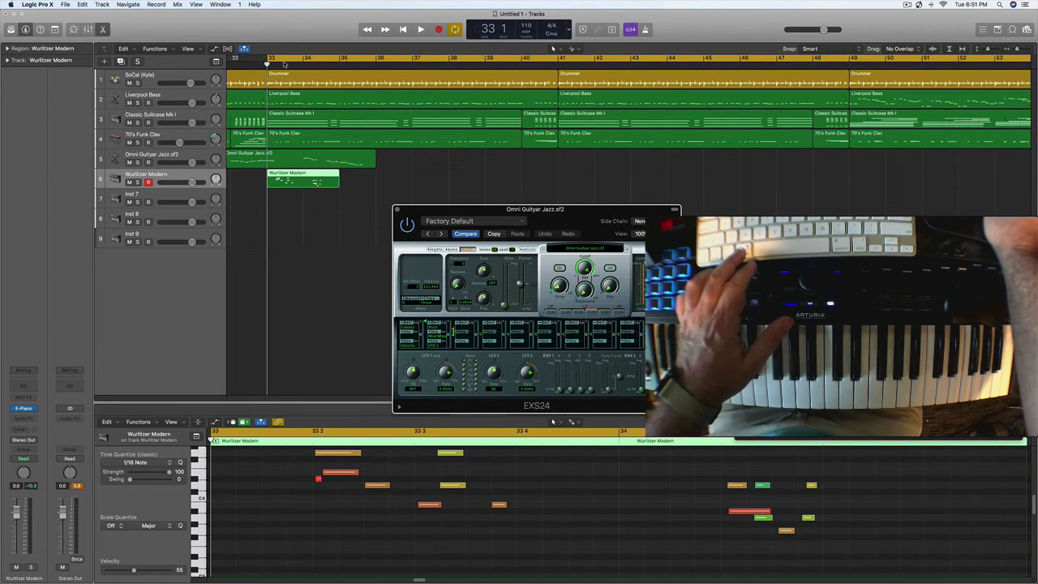
key("space")
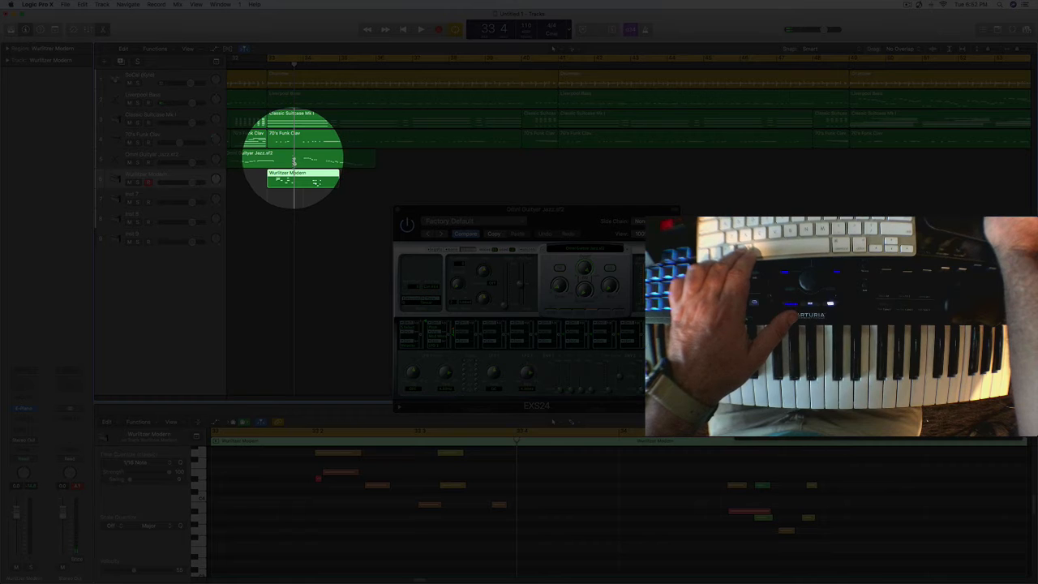
left_click(295, 160)
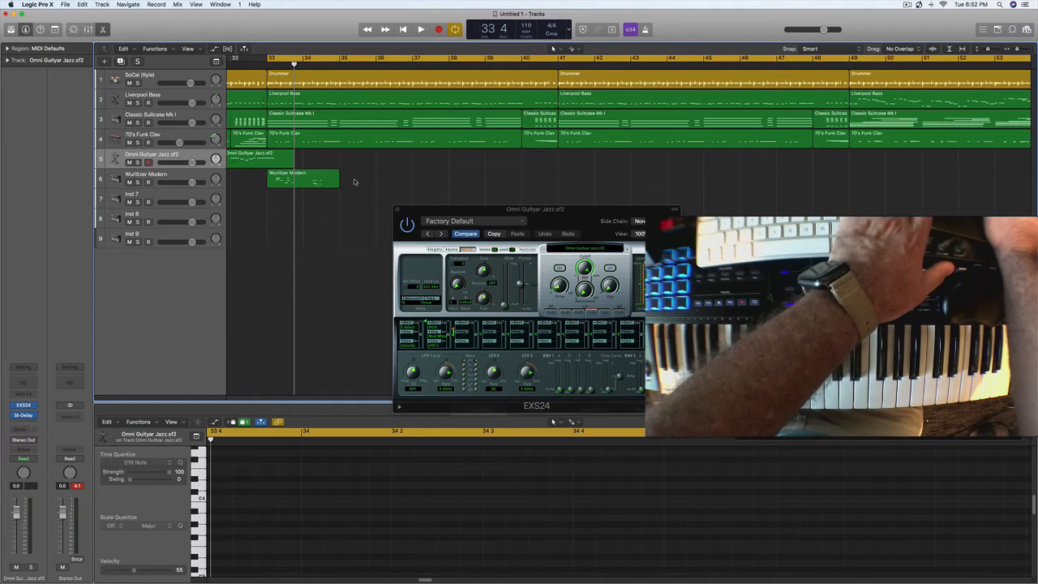
- Delete the Wurlitzer Modern region at bar 33 and record a new Wurlitzer take from there
left_click(316, 185)
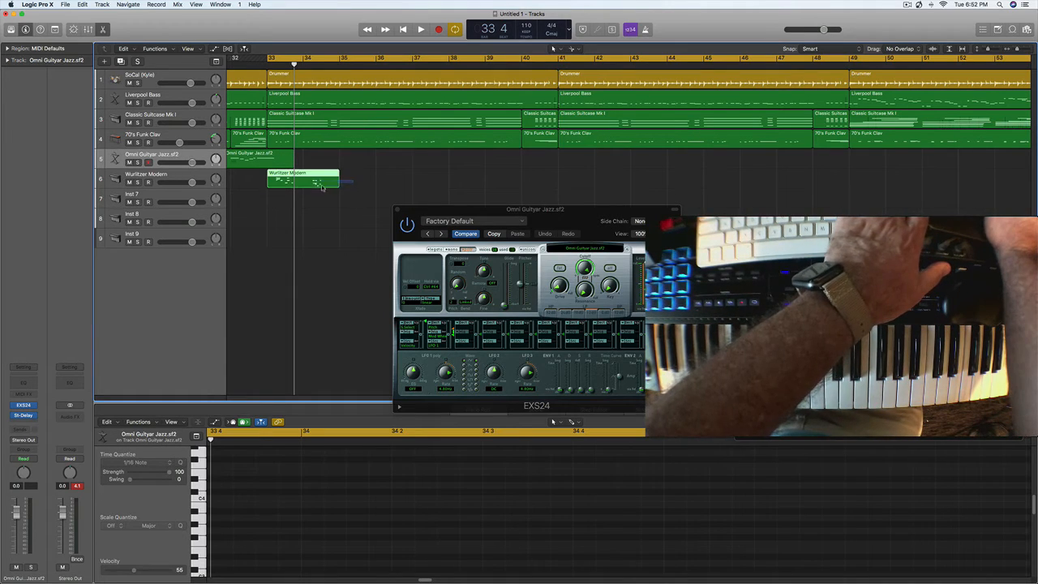
key("Delete")
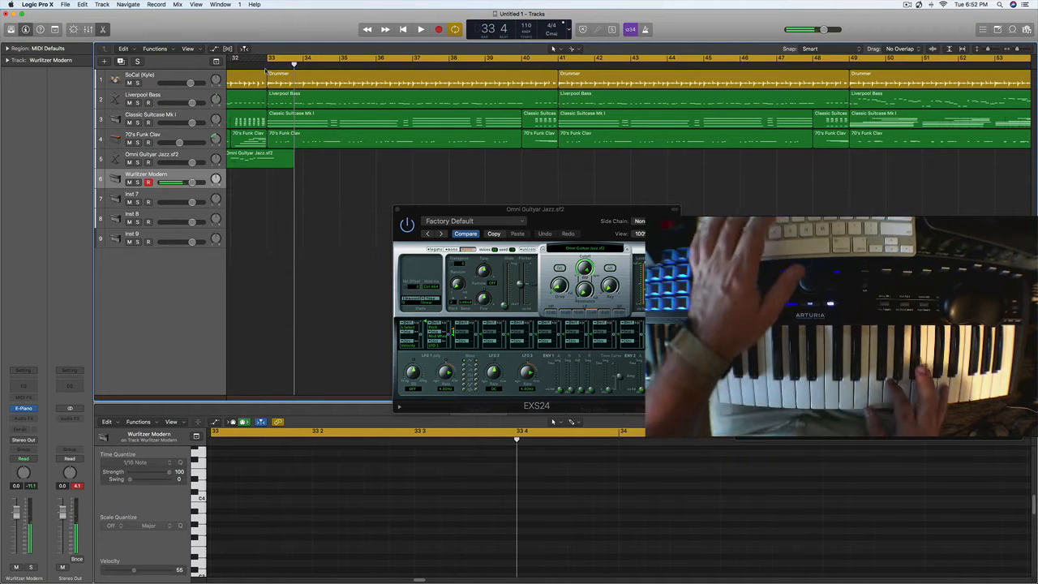
key("r")
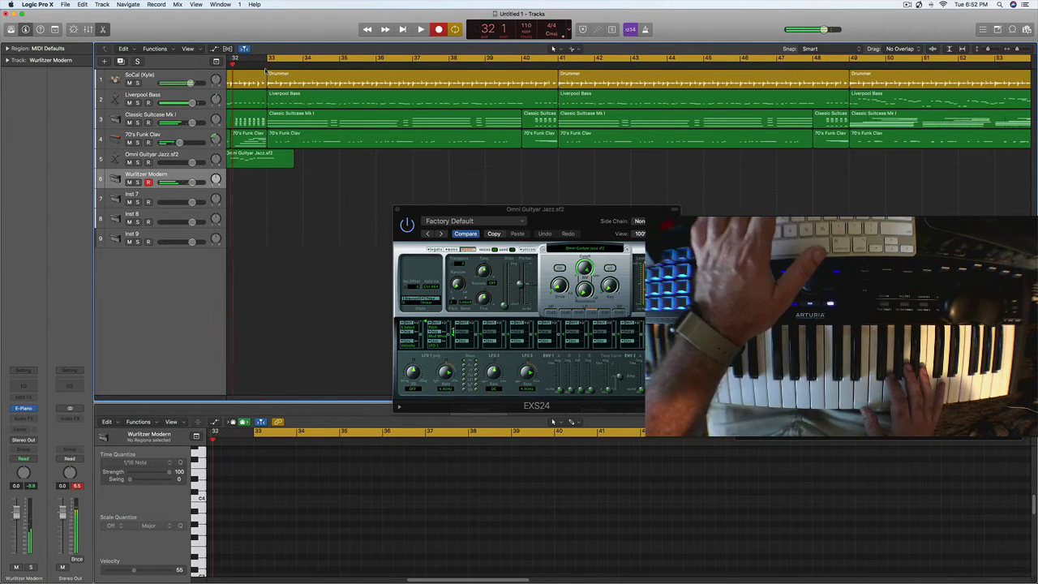
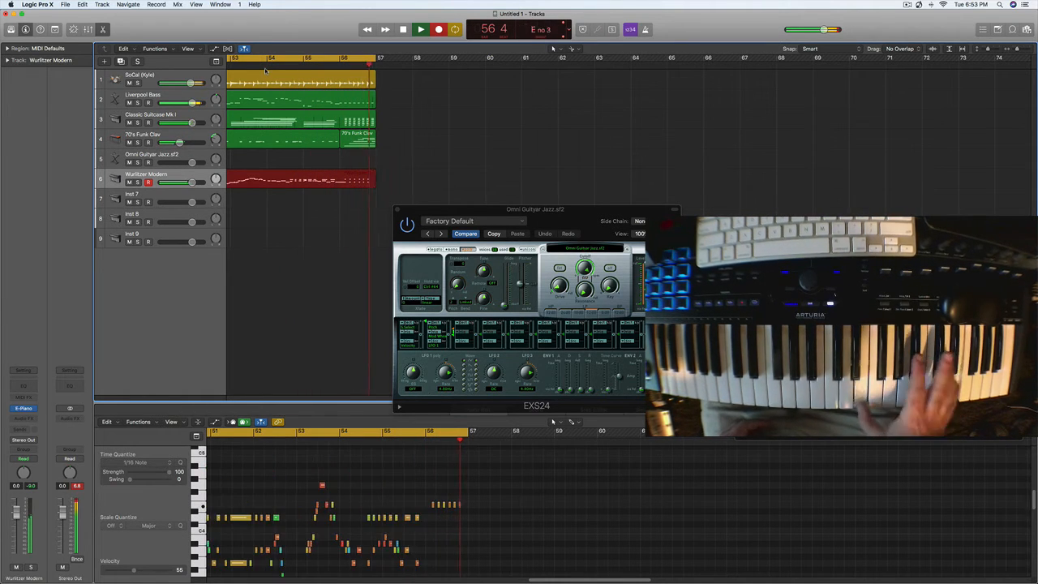
- Finish the Wurlitzer recording and play back its ending with the cycle range over bars 54 to 57
key("space")
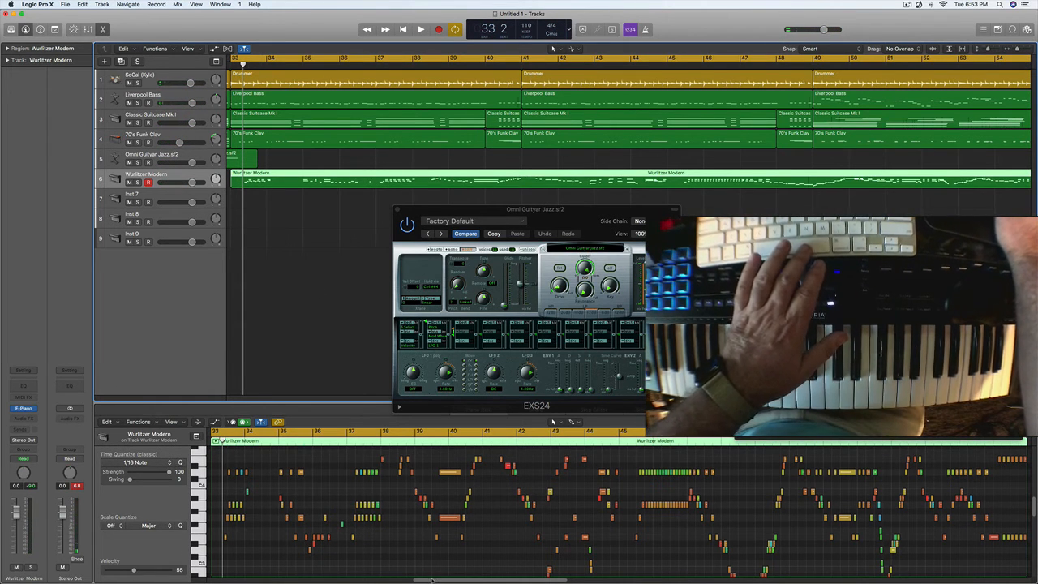
left_click_drag(432, 581, 555, 580)
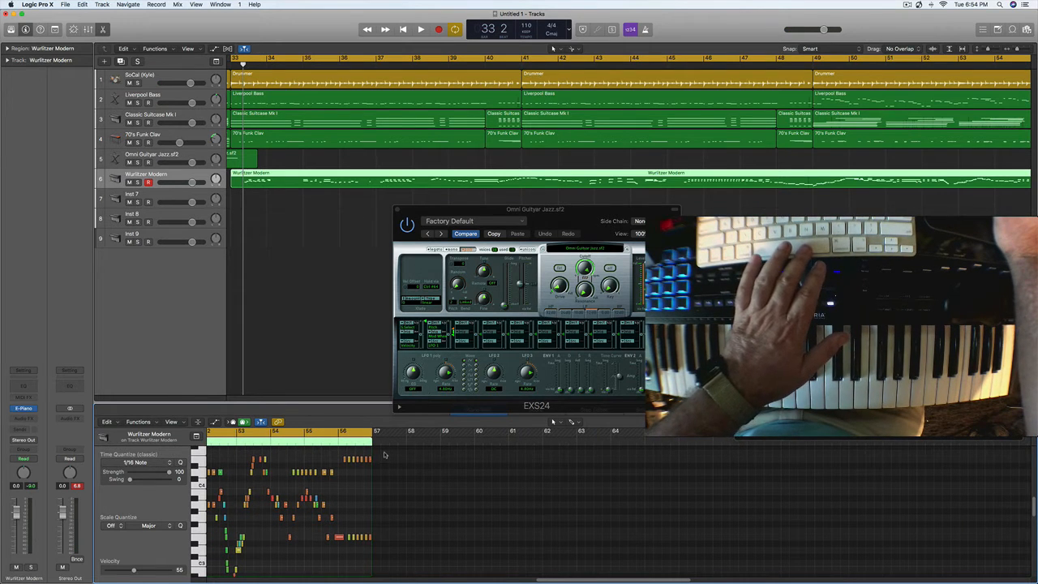
left_click(336, 431)
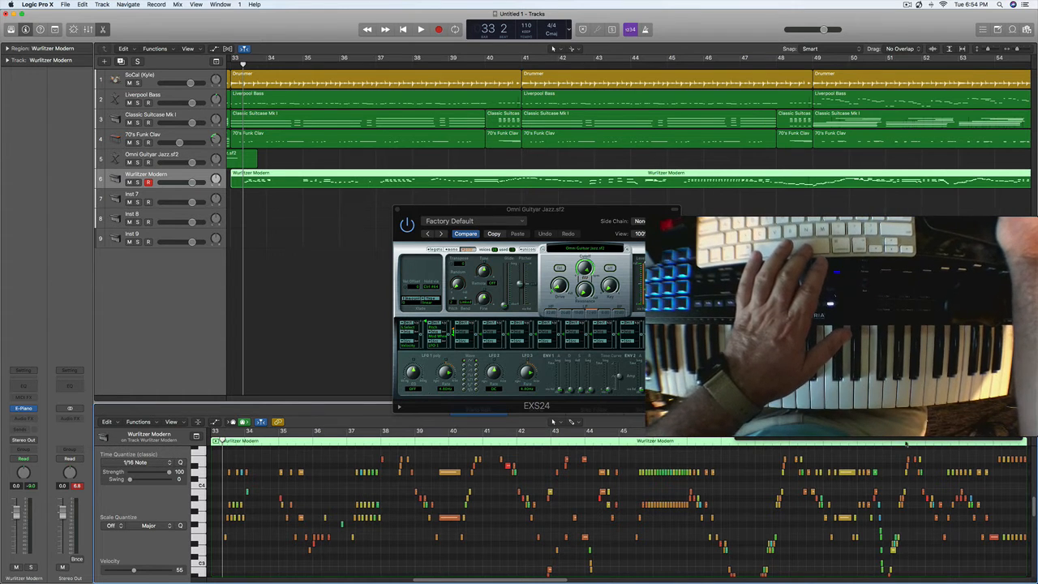
left_click(1006, 58)
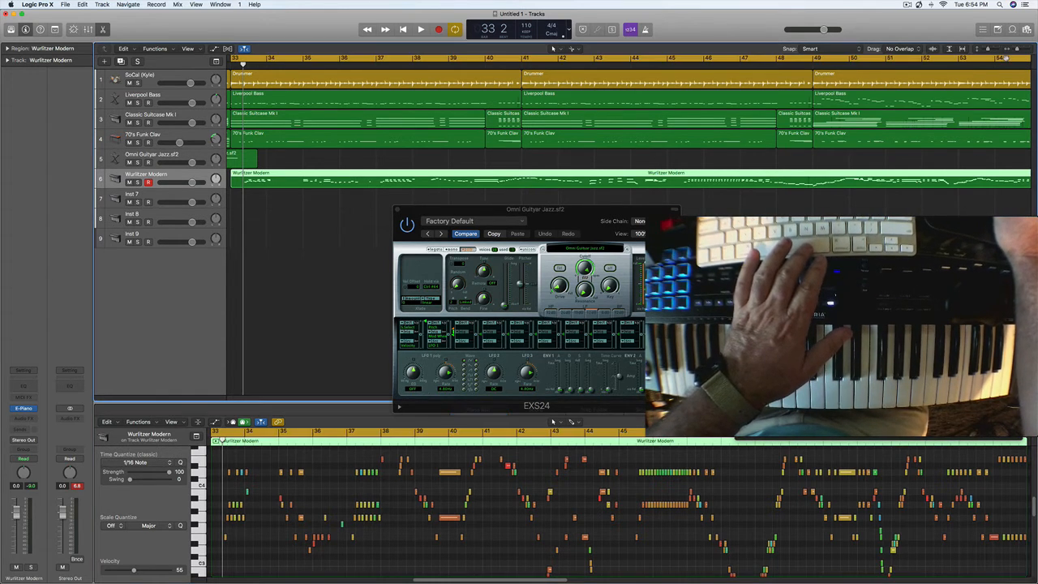
left_click(1007, 58)
left_click_drag(1002, 61, 1035, 59)
key("space")
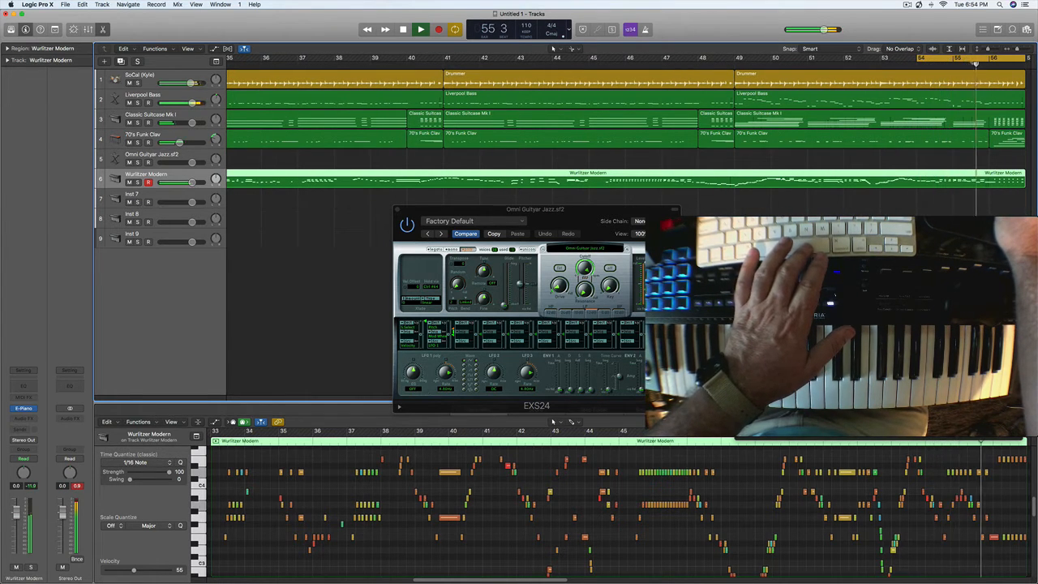
key("space")
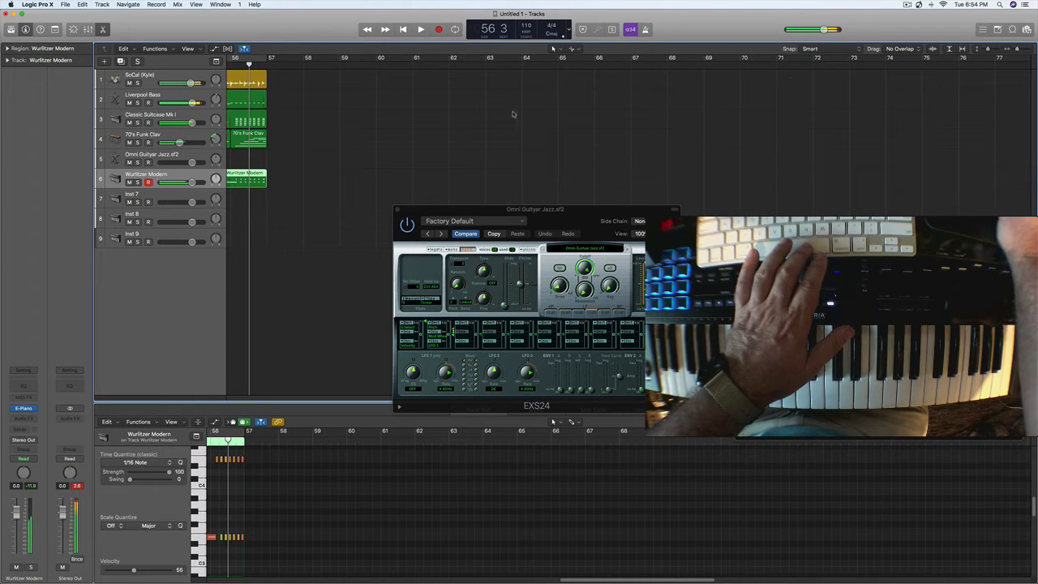
- Loop bar 56 and move the closing notes of the Wurlitzer Modern region up a fifth, from E to B
left_click_drag(235, 58, 262, 58)
key("space")
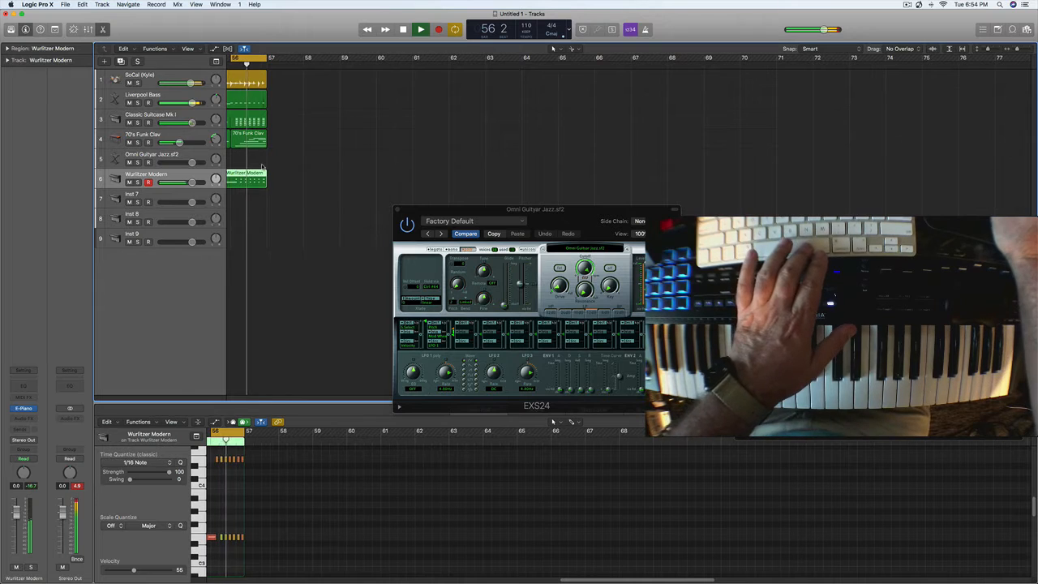
key("space")
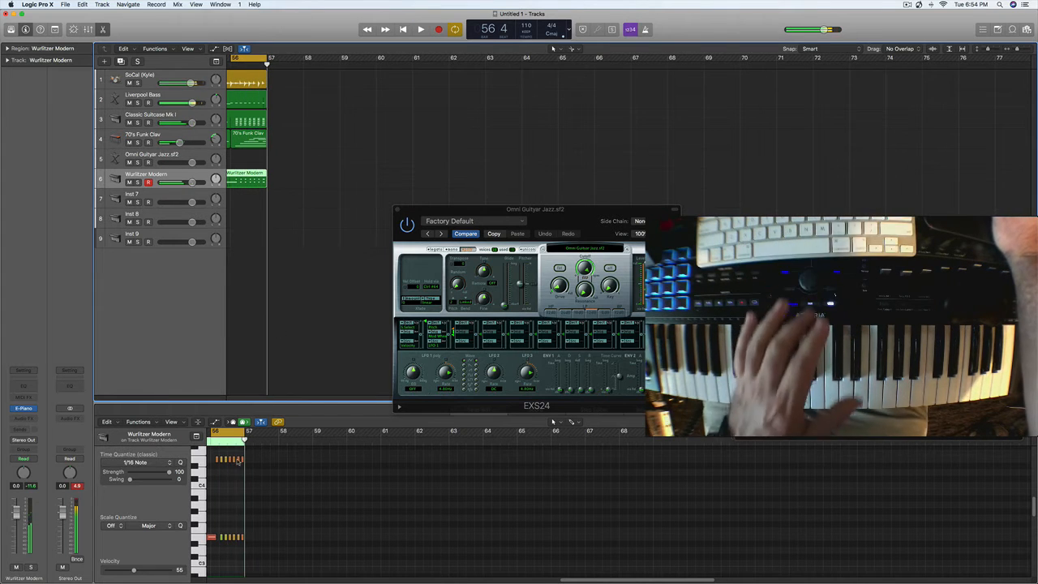
left_click_drag(250, 456, 223, 550)
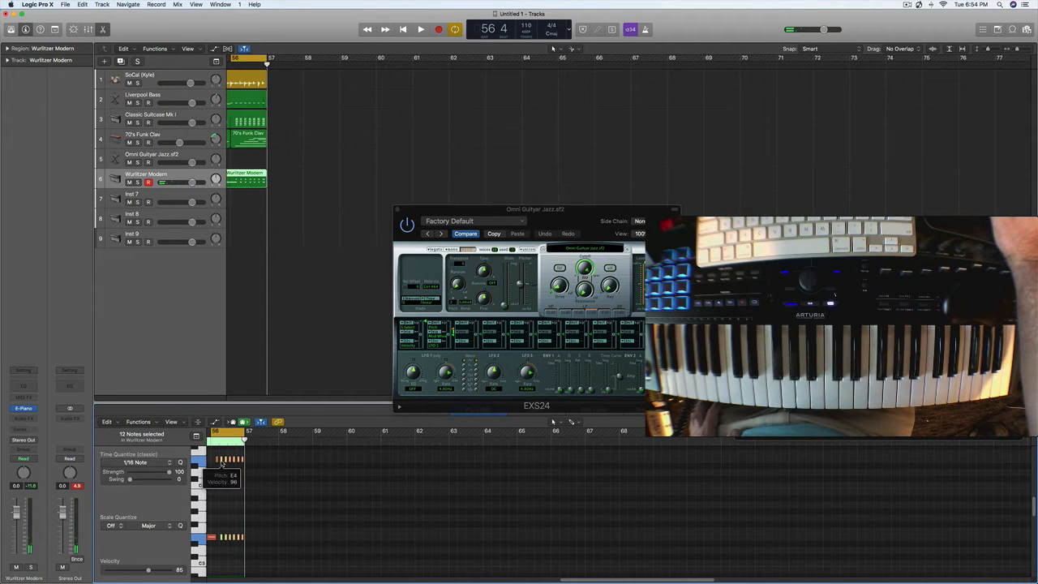
left_click_drag(221, 463, 219, 444)
key("space")
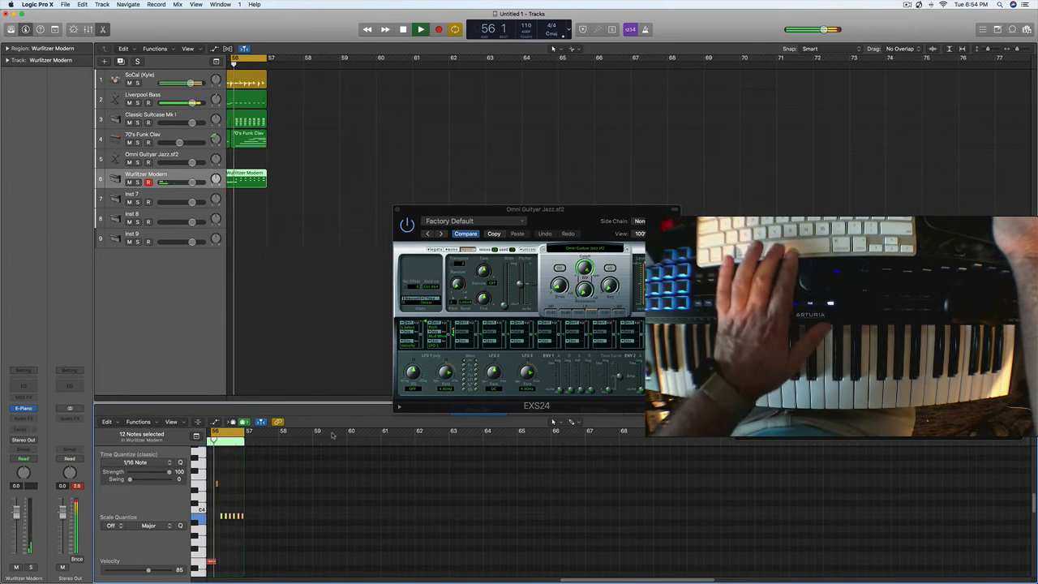
key("space")
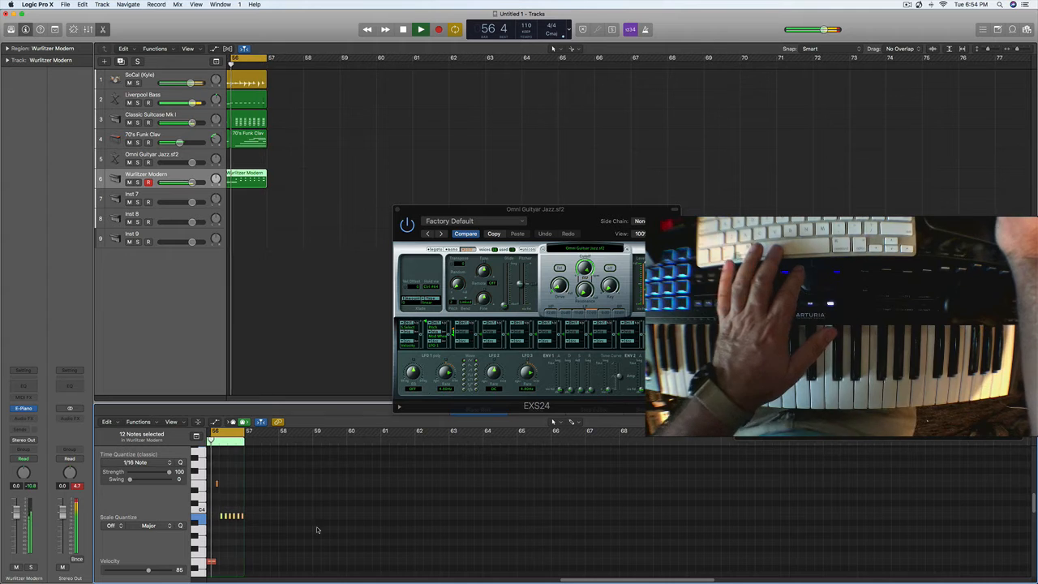
key("space")
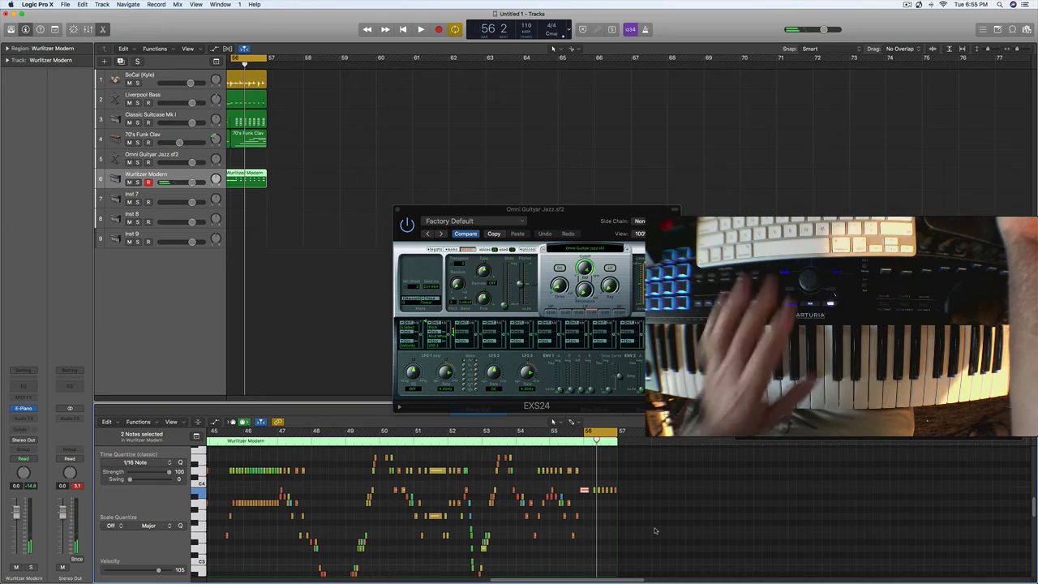
- Play bars 55 and 56 to listen to the edited Wurlitzer ending
key("space")
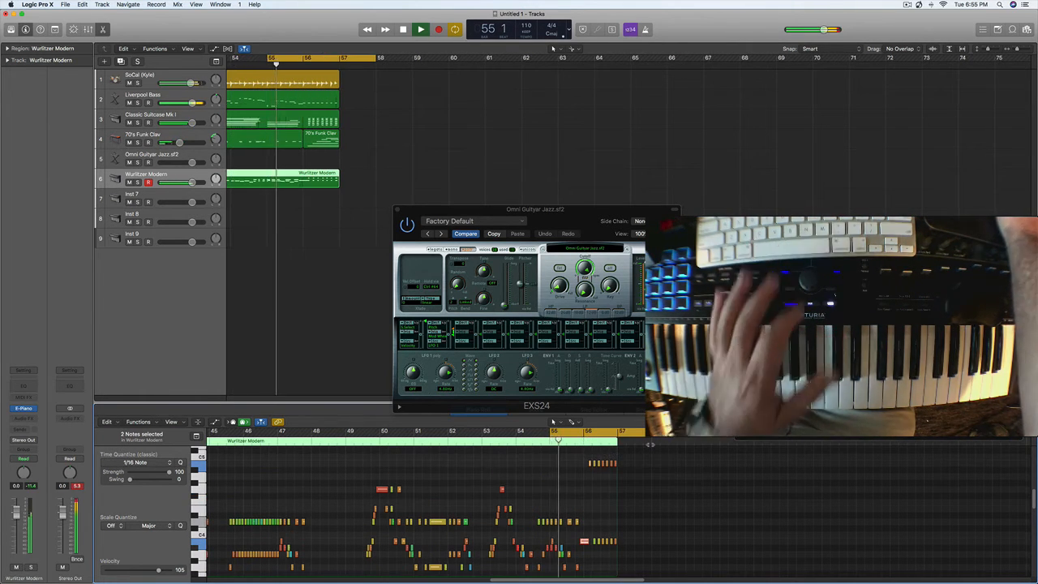
scroll(656, 531, "up", 5)
scroll(656, 530, "down", 3)
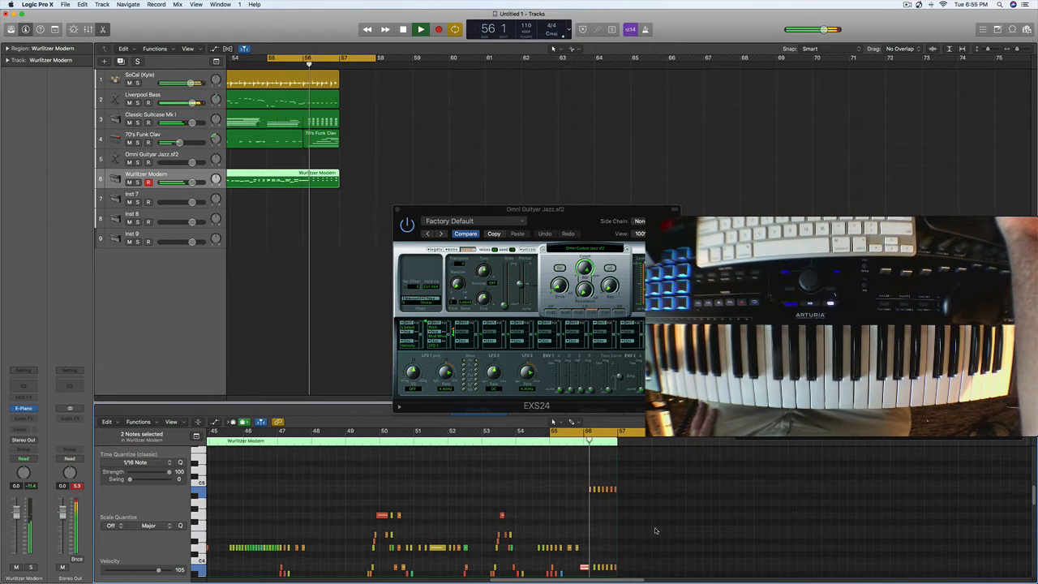
key("space")
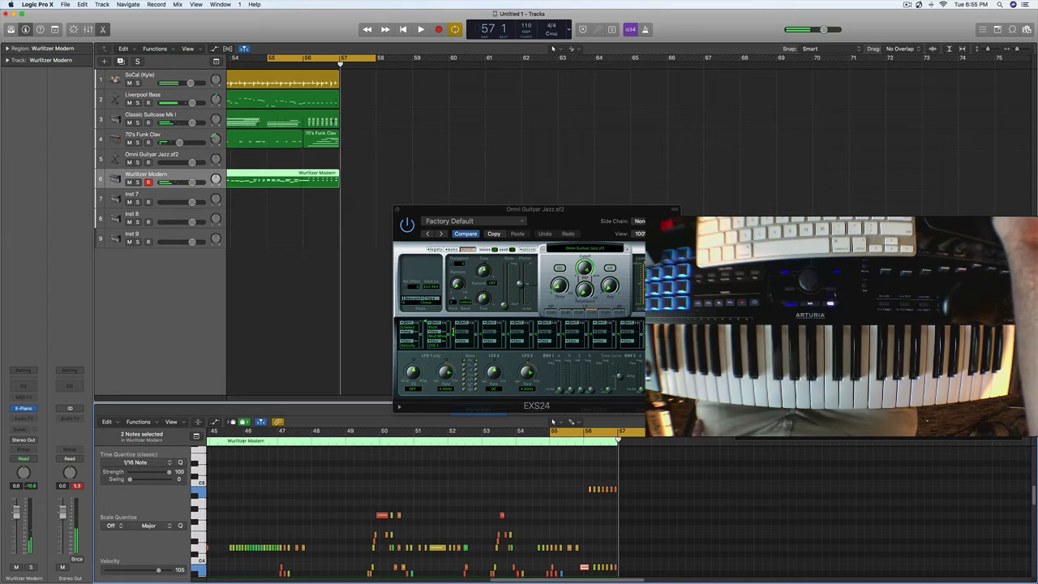
- Return the playhead to the song start and set the cycle range to bars 33 to 57
key("Return")
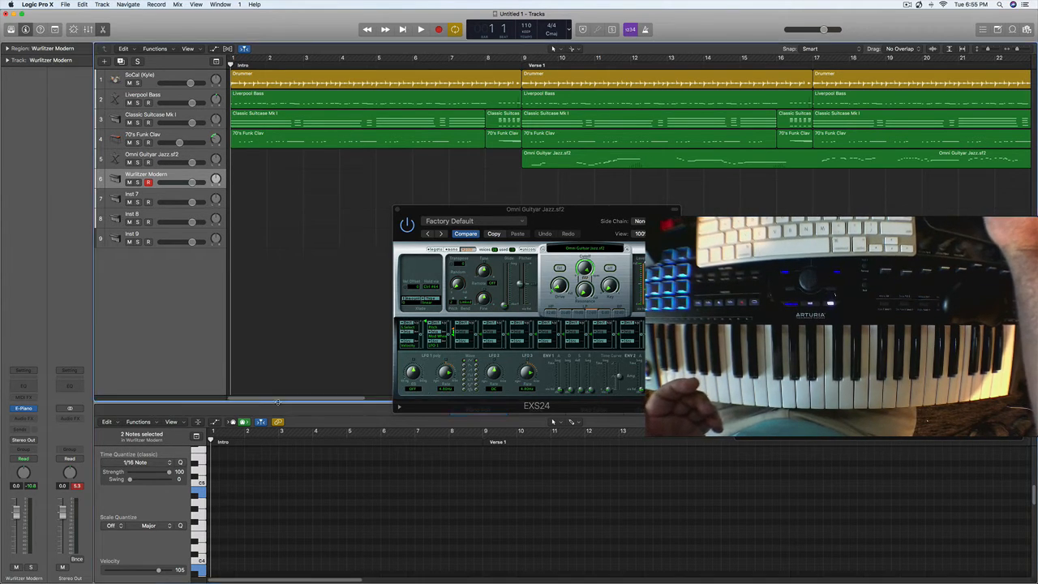
left_click_drag(297, 400, 488, 399)
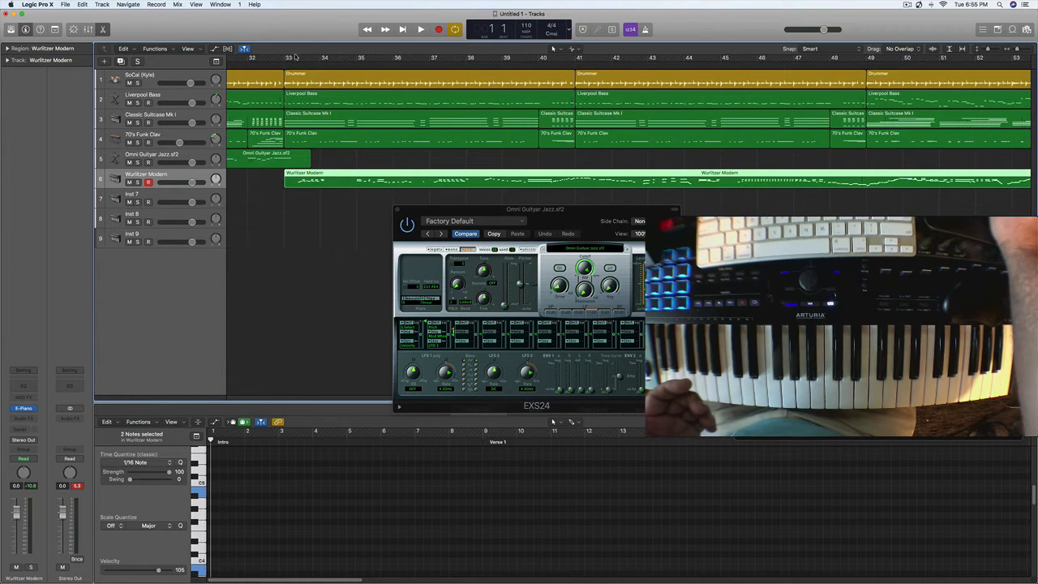
left_click_drag(290, 60, 890, 161)
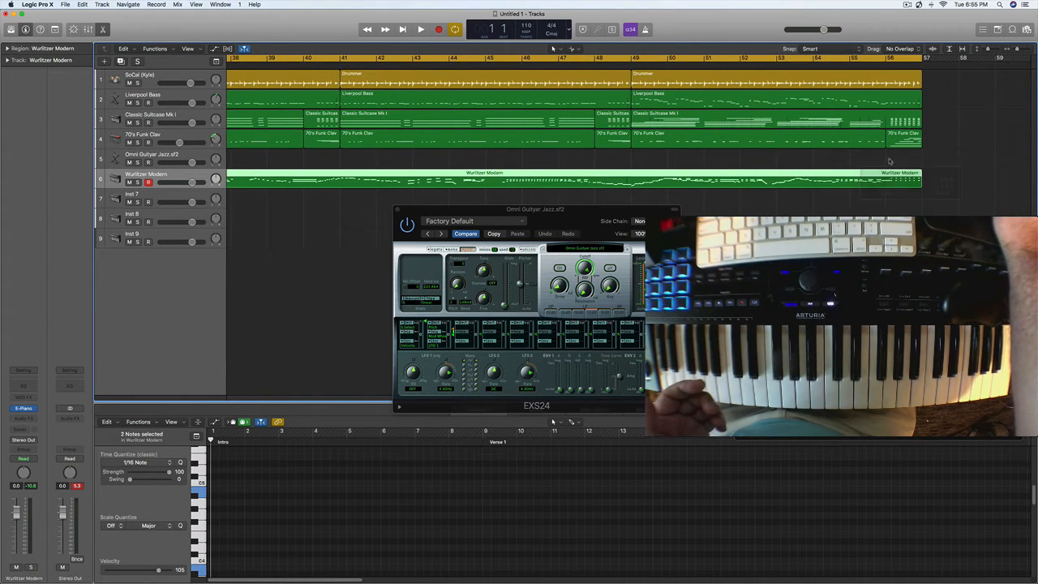
- Replace the instrument on the Inst 7 track with a stereo EXS24 sampler
left_click(149, 193)
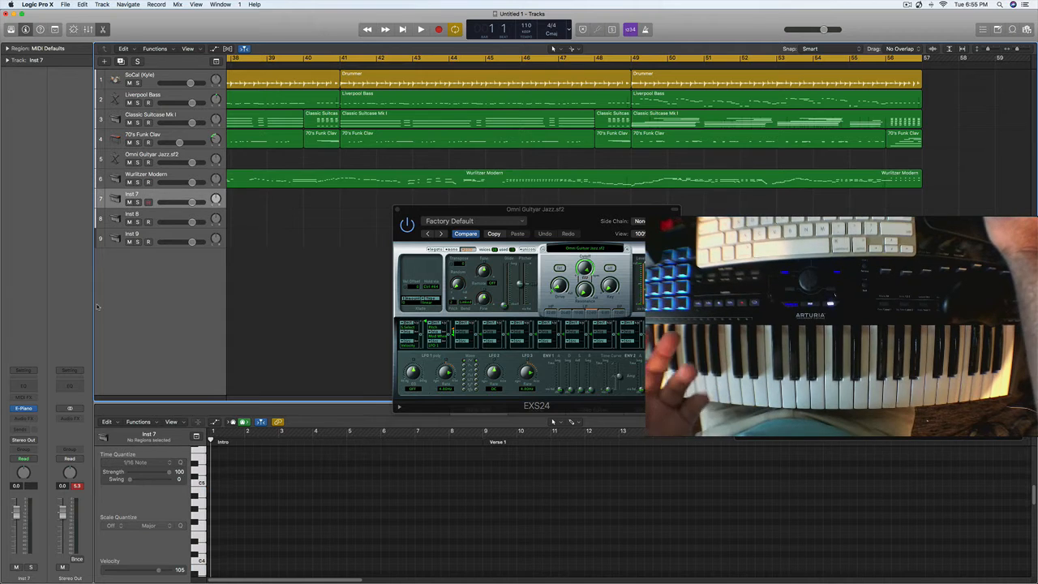
left_click(28, 409)
mouse_move(73, 473)
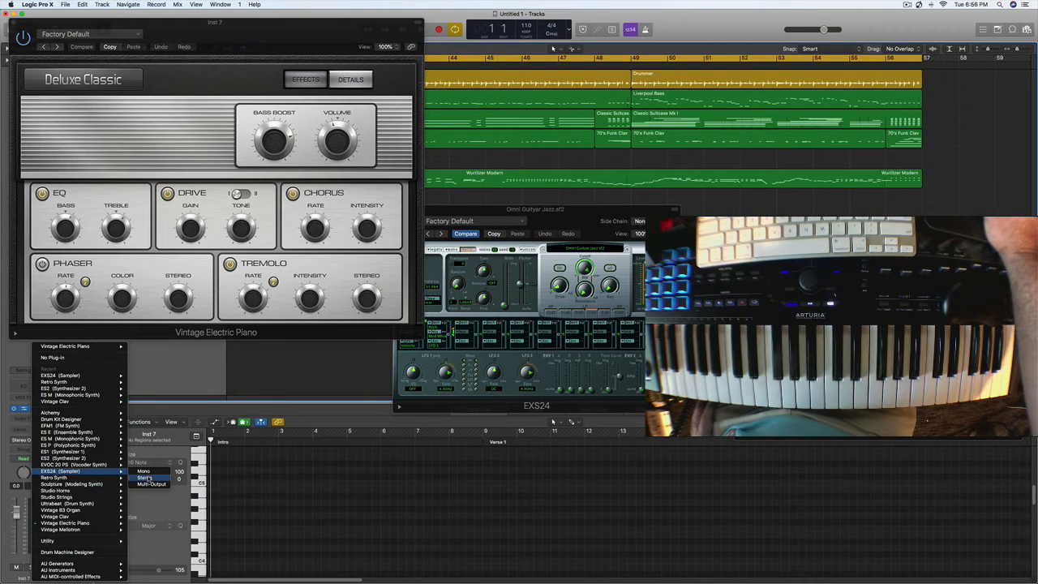
left_click(146, 478)
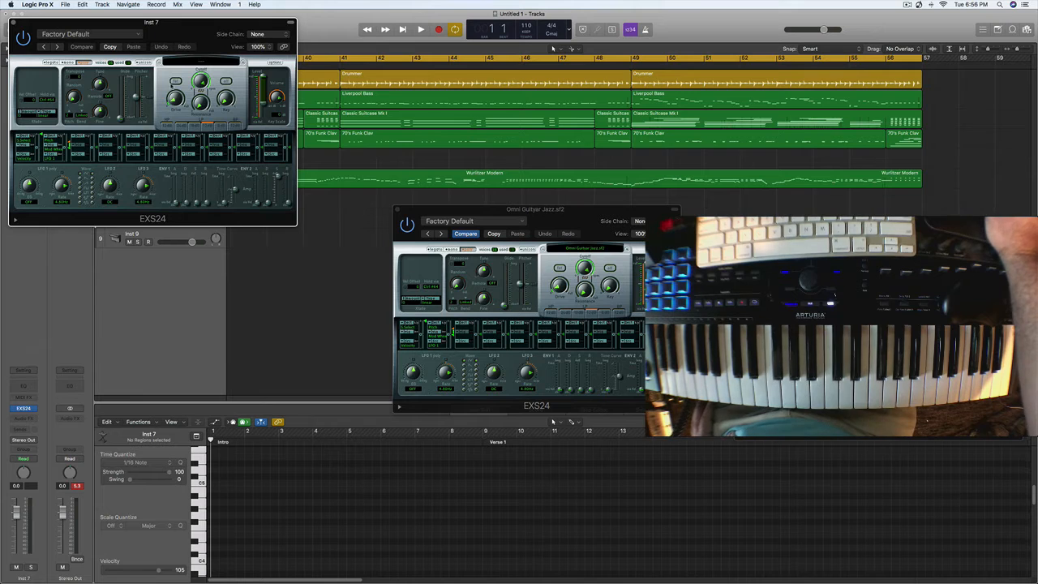
- Load the Pop Strings instrument EXS Strings 1 in the sampler, compare it with EXS Strings 2, and move the plug-in window aside
left_click(199, 63)
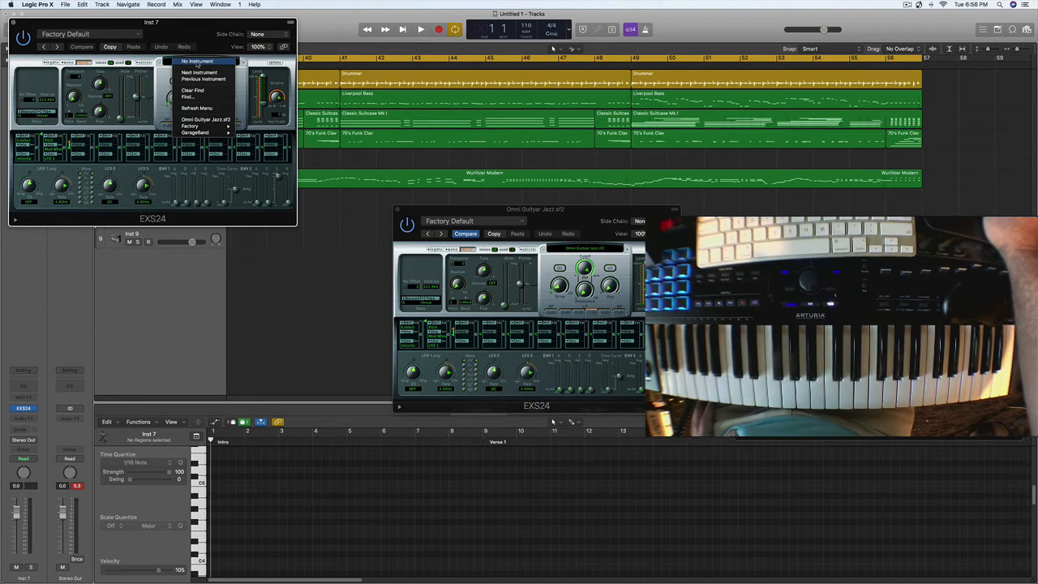
mouse_move(213, 128)
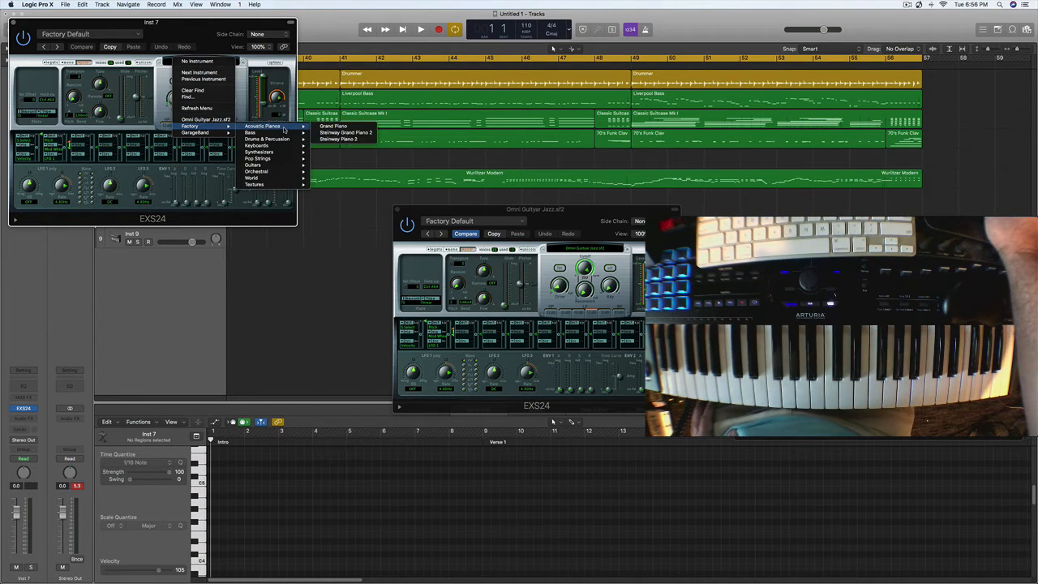
mouse_move(275, 160)
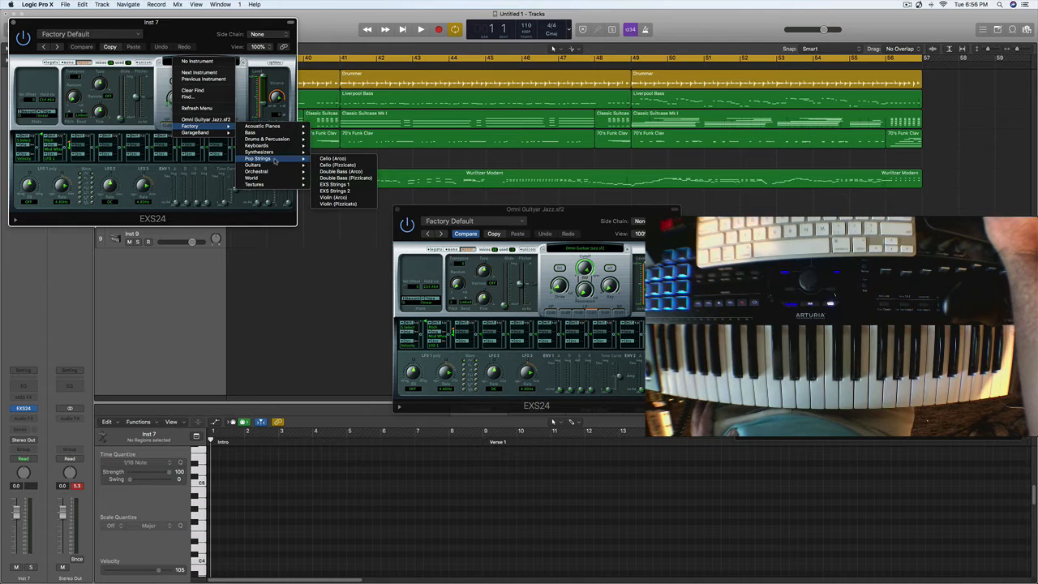
left_click(335, 184)
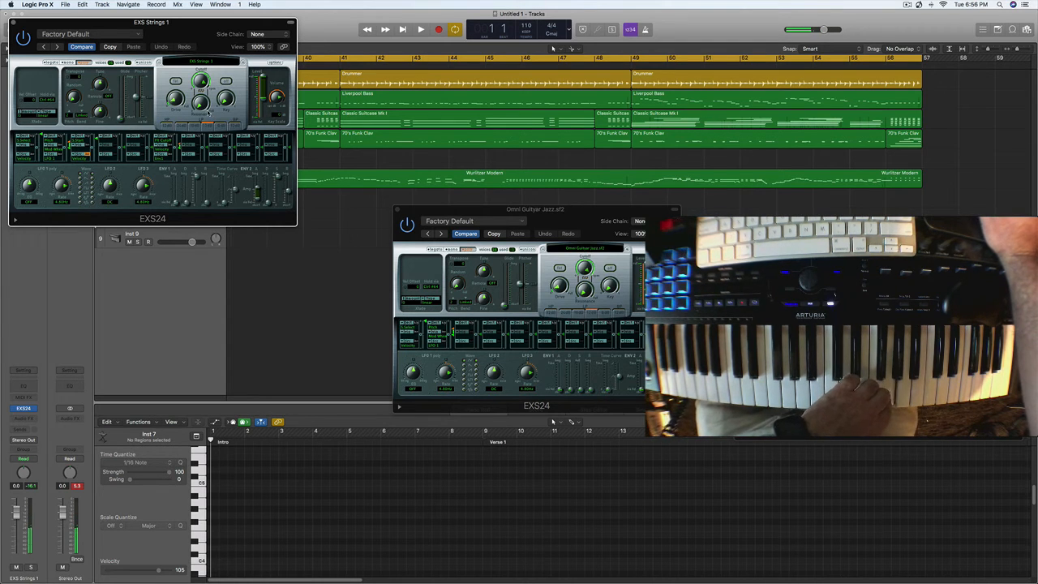
left_click(242, 62)
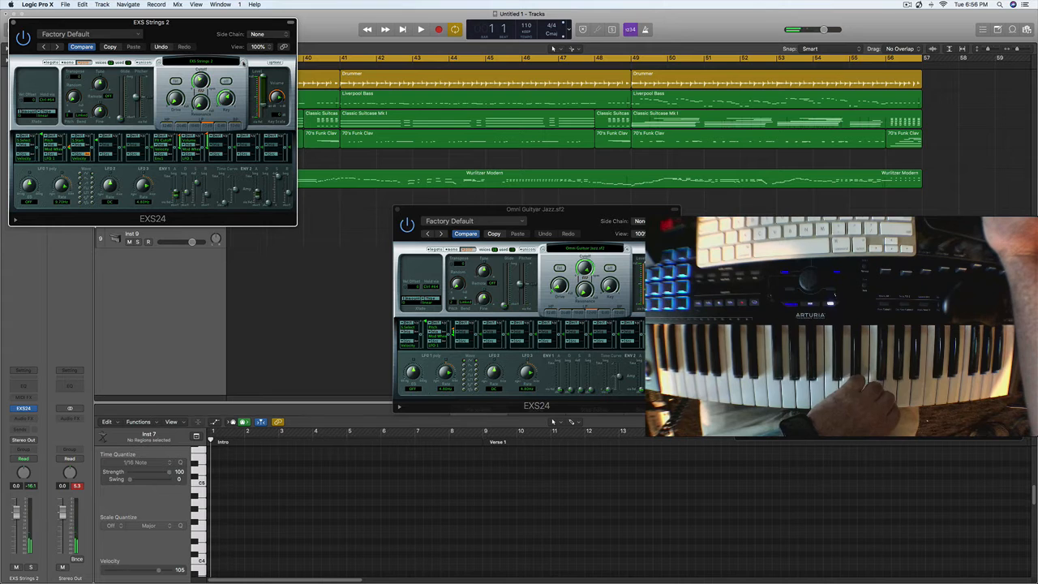
left_click(159, 63)
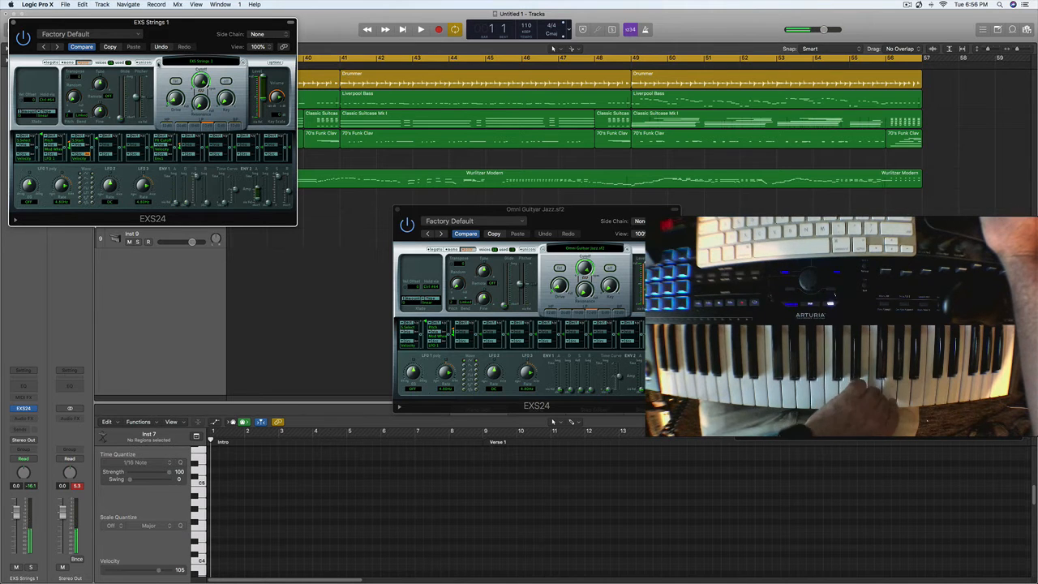
left_click_drag(96, 22, 731, 184)
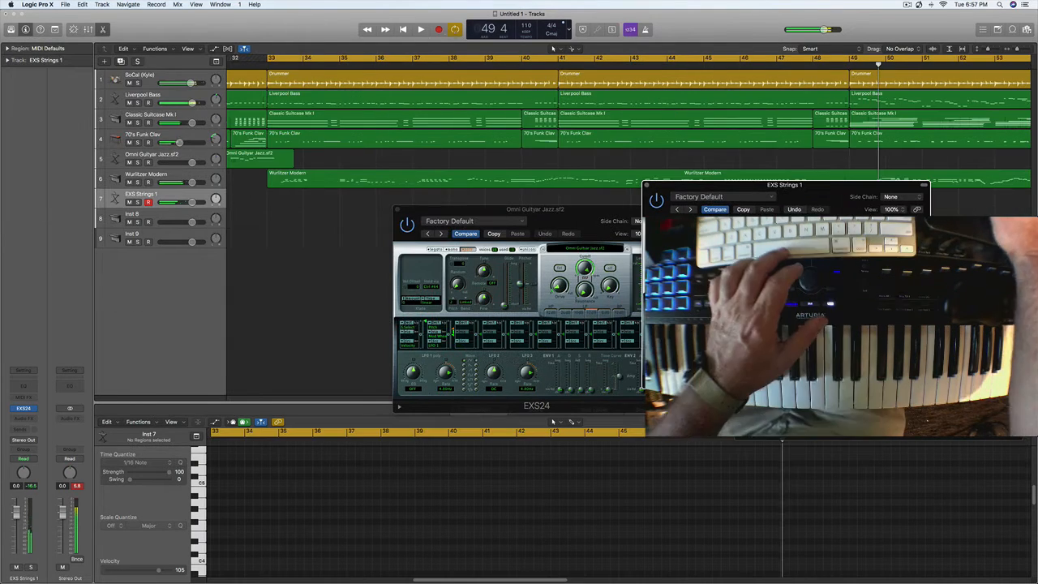
- Shift the cycle range to start at bar 41 and record a strings part from there on the EXS Strings 1 track
left_click_drag(292, 63, 584, 60)
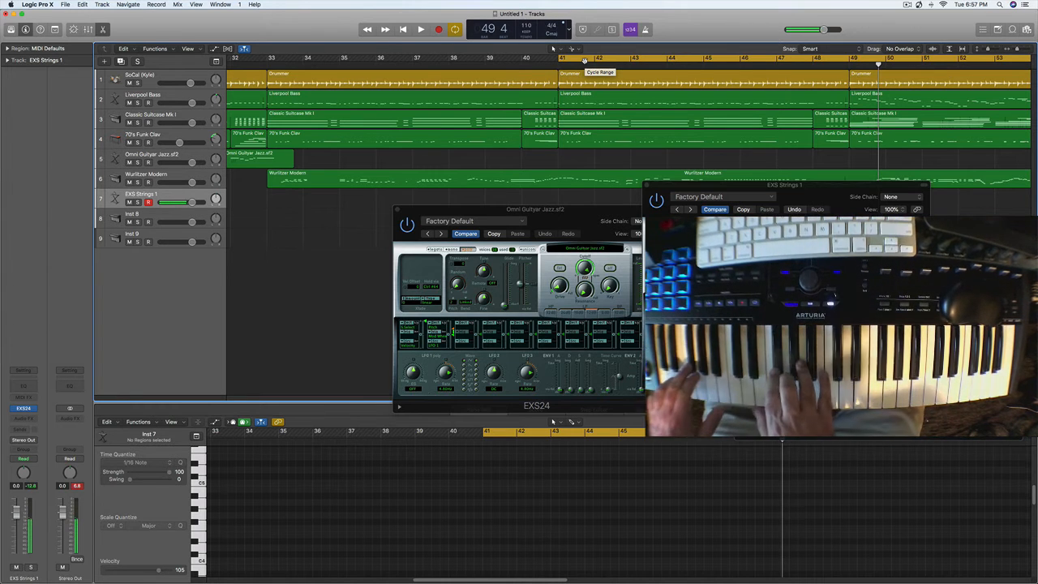
key("r")
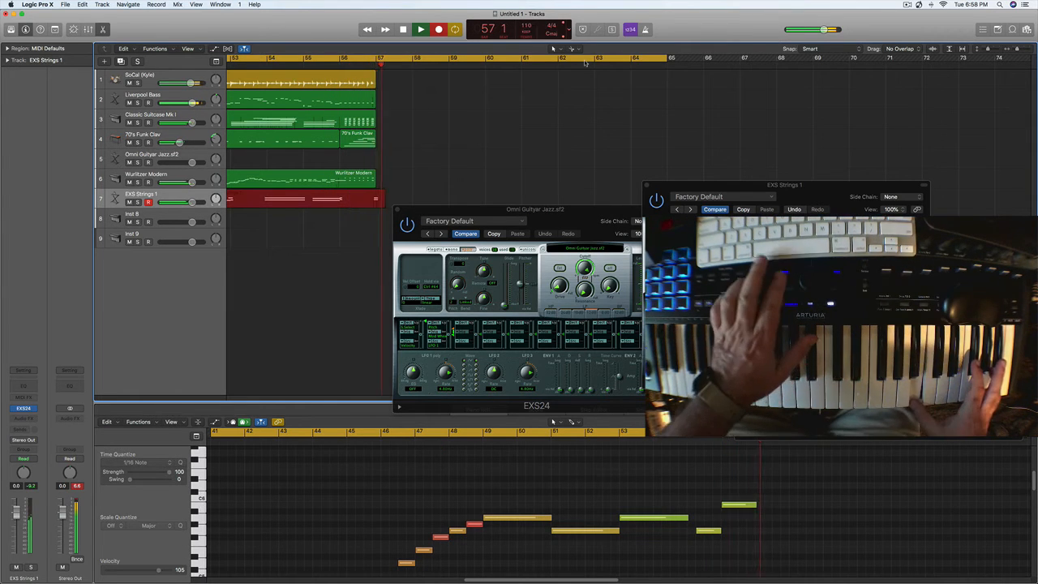
key("space")
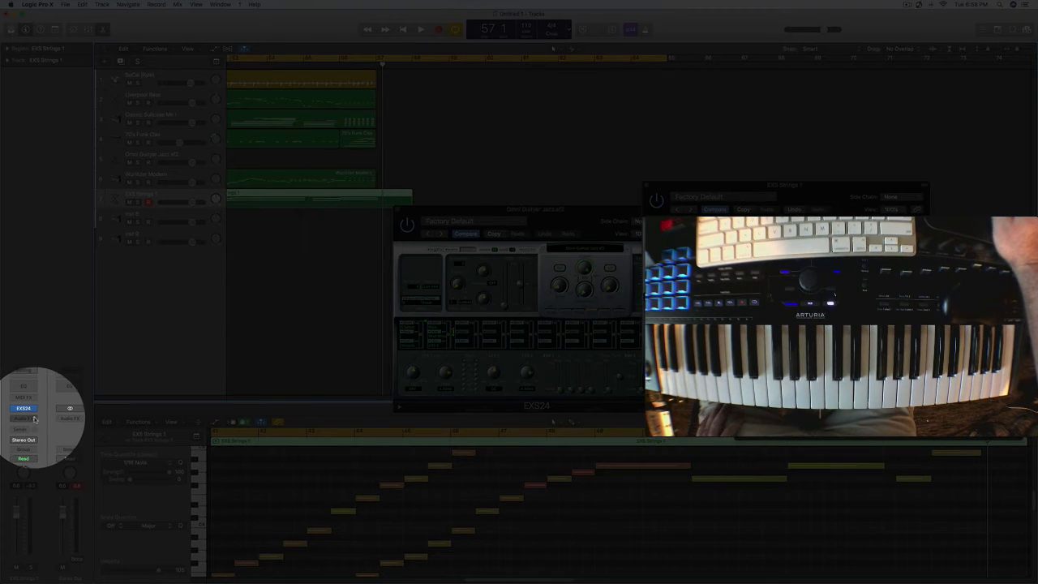
- Insert a stereo Stereo Delay effect on the EXS Strings 1 track
left_click(34, 421)
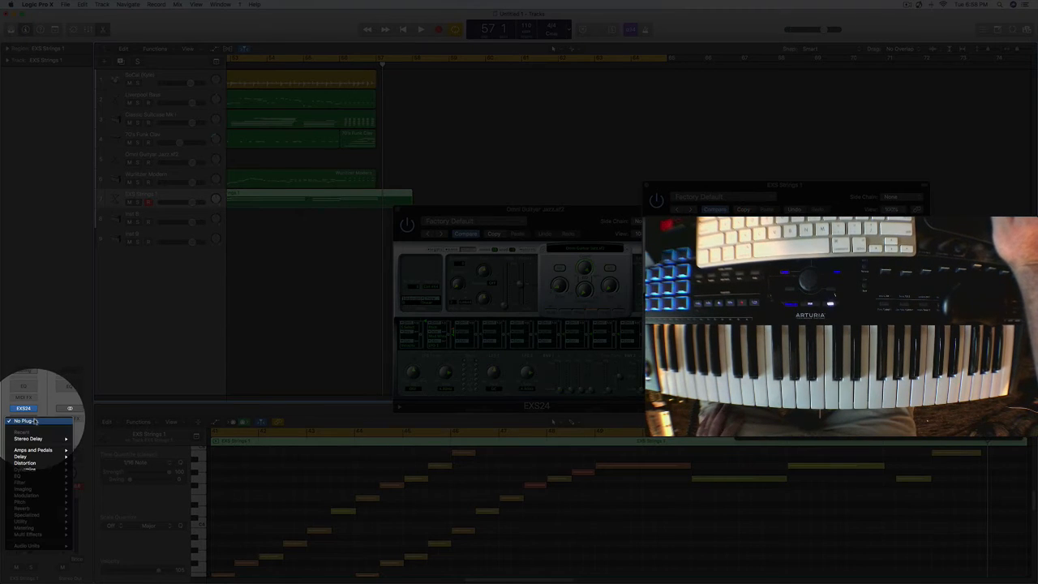
mouse_move(43, 464)
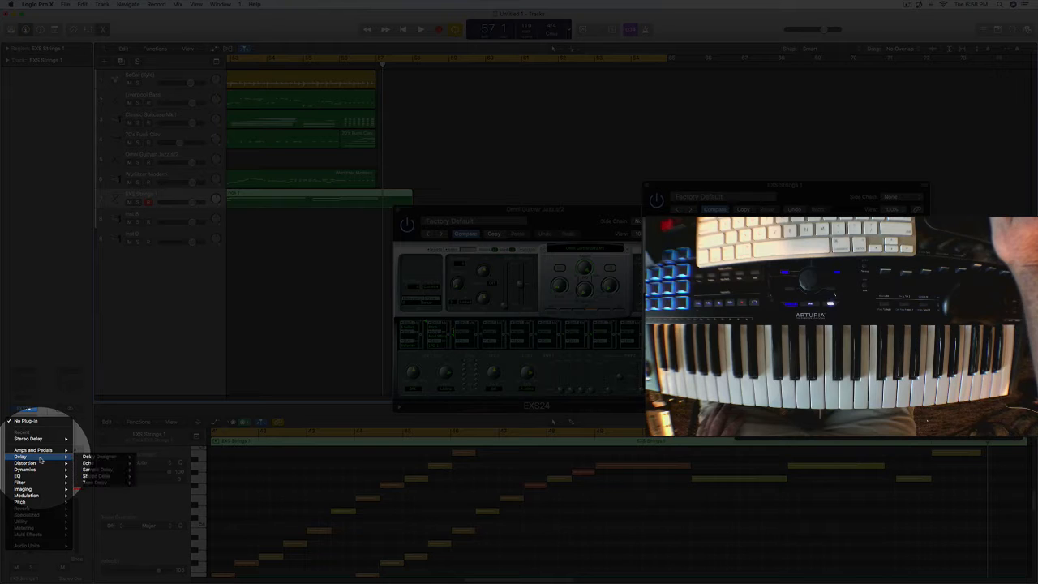
mouse_move(49, 457)
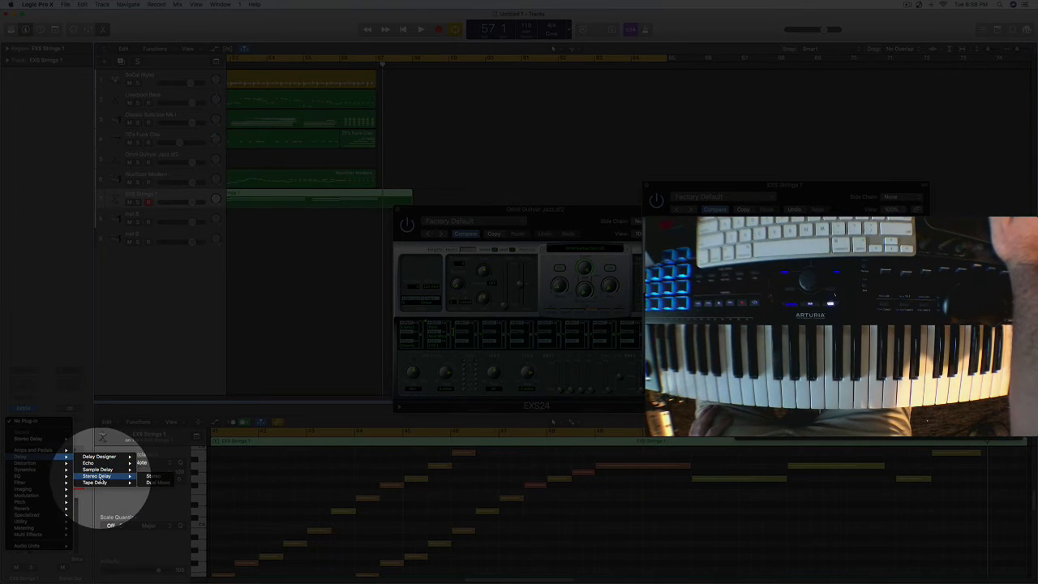
left_click(142, 476)
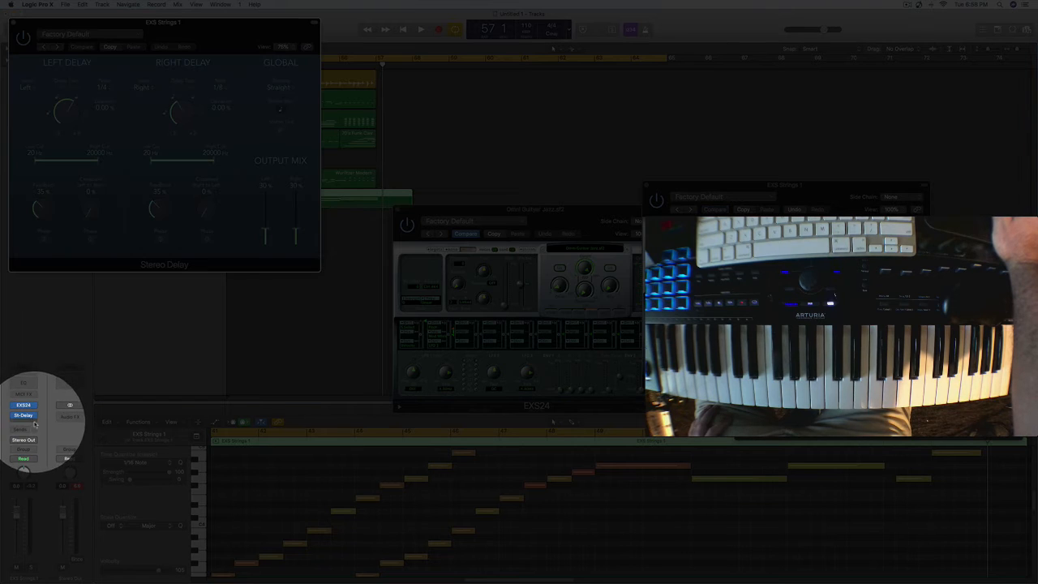
- Insert a stereo SilverVerb reverb after the Stereo Delay on the EXS Strings 1 track
left_click(34, 423)
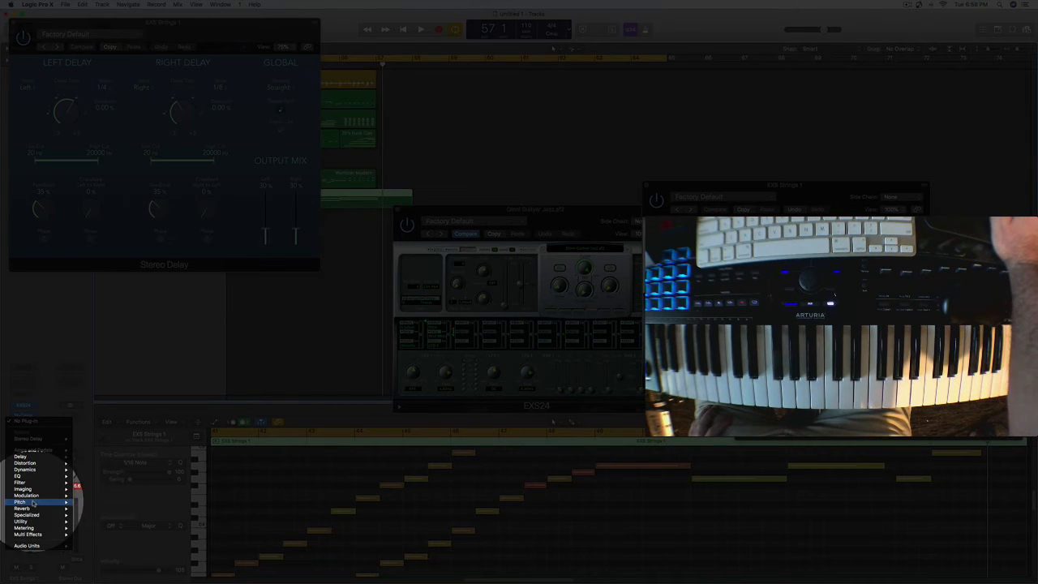
mouse_move(35, 503)
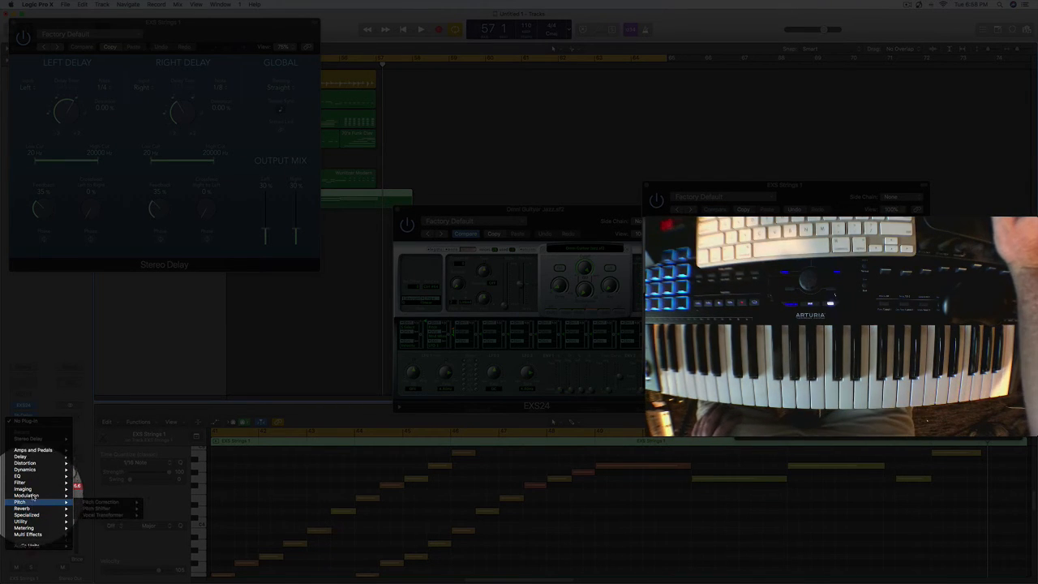
mouse_move(38, 459)
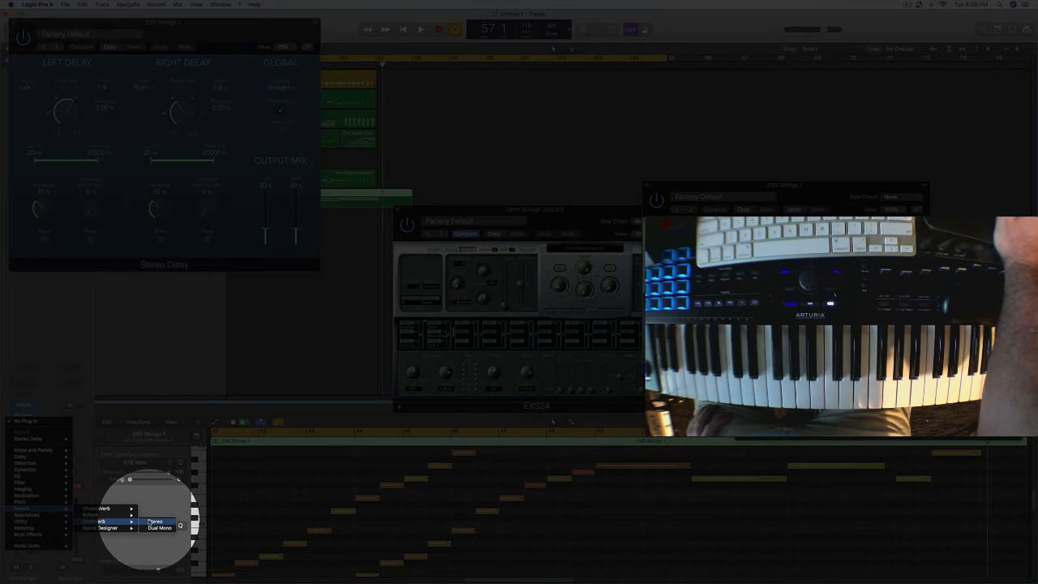
left_click(153, 522)
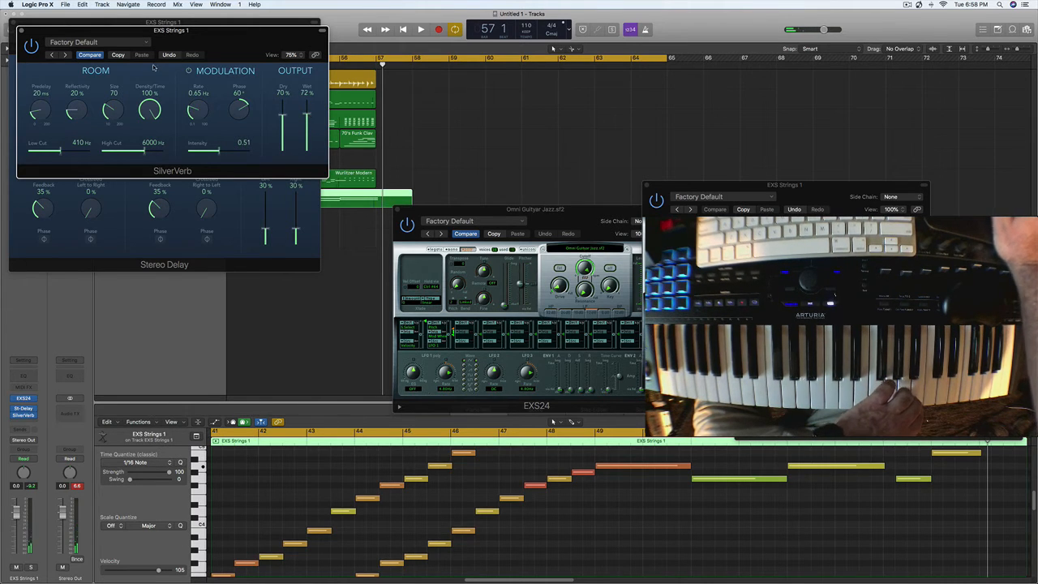
- During playback from bar 41, lower the EXS Strings 1 volume to -5.0 dB and close the SilverVerb and Stereo Delay windows
key("space")
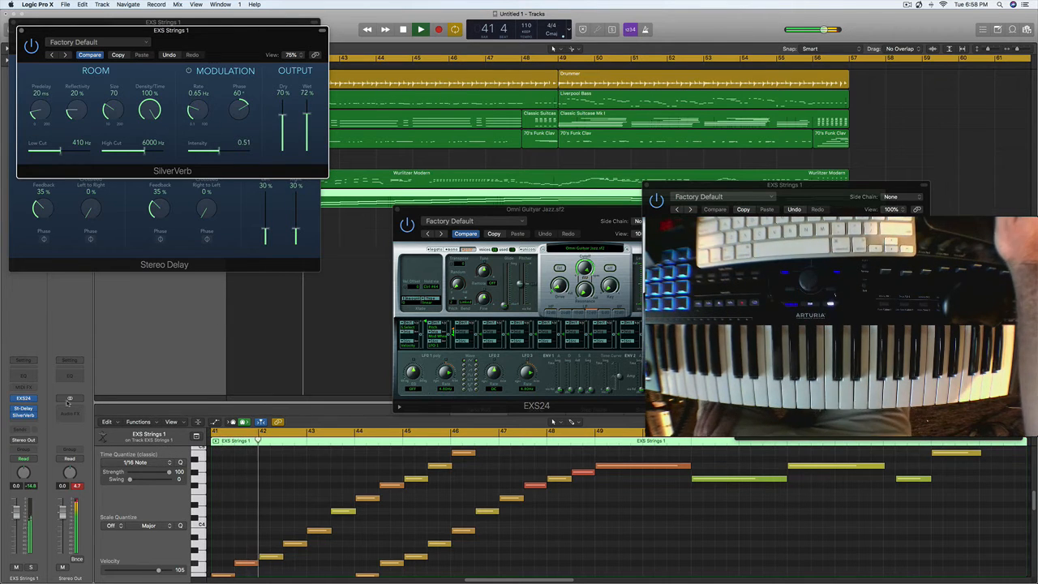
left_click_drag(16, 518, 17, 531)
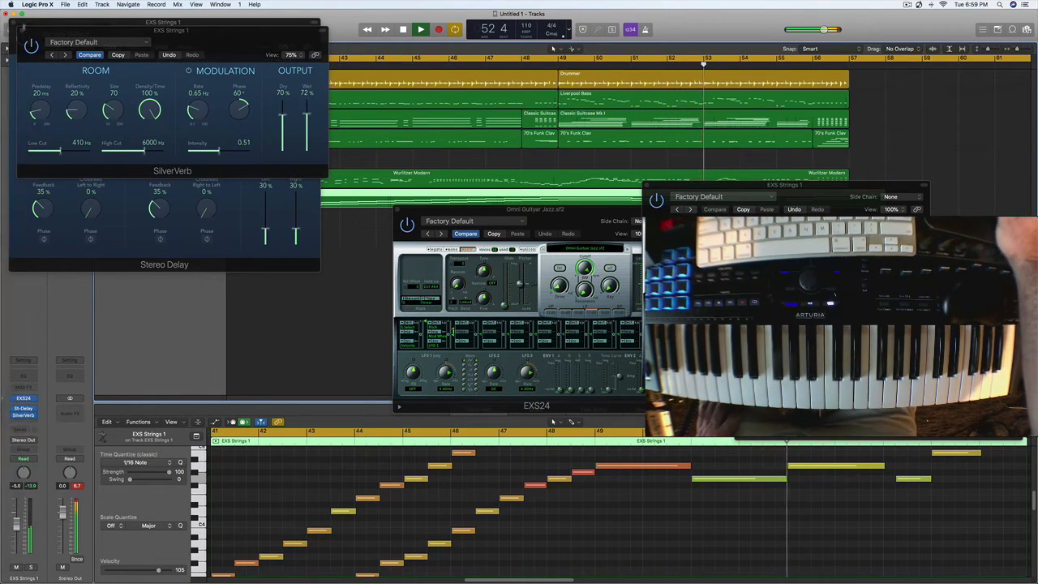
left_click(22, 29)
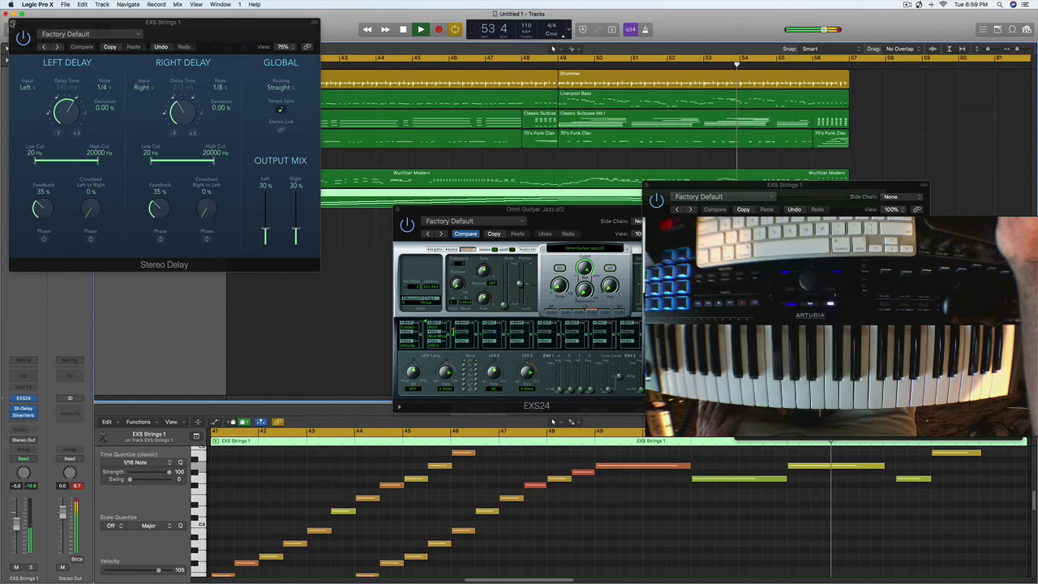
left_click(13, 22)
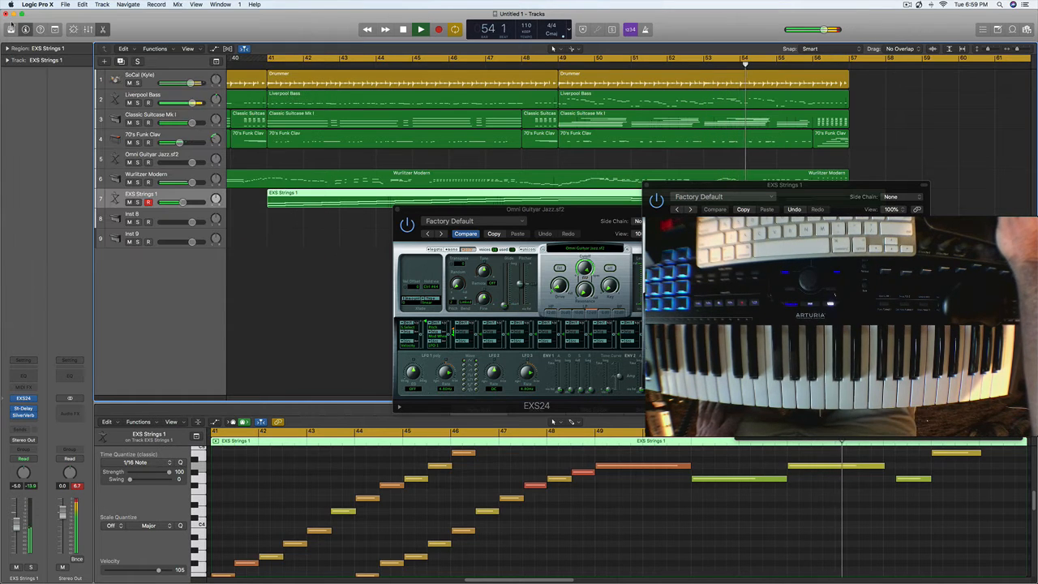
- Insert a stereo Compressor effect on the Wurlitzer Modern track
left_click(138, 175)
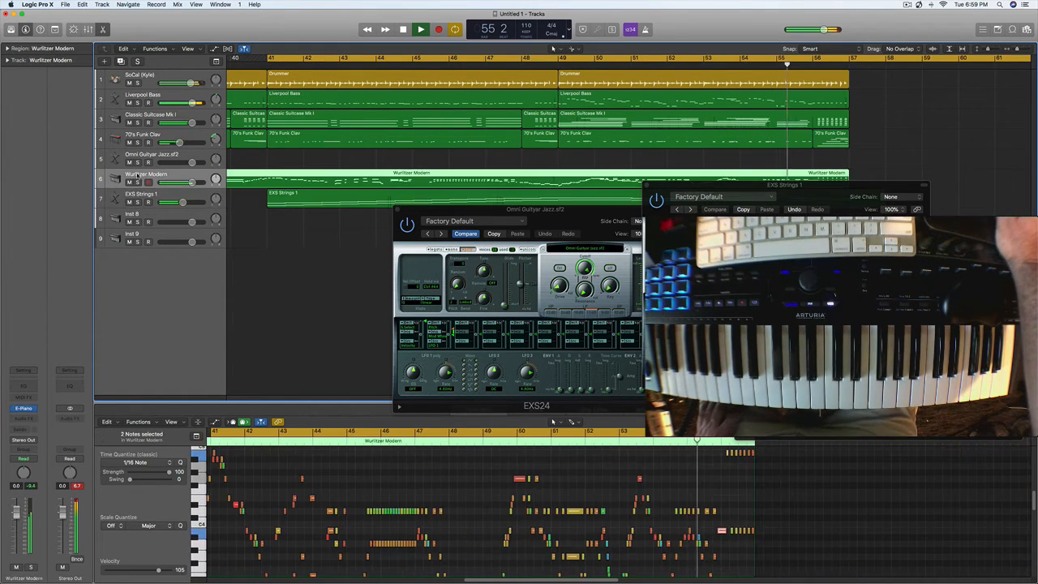
left_click(33, 420)
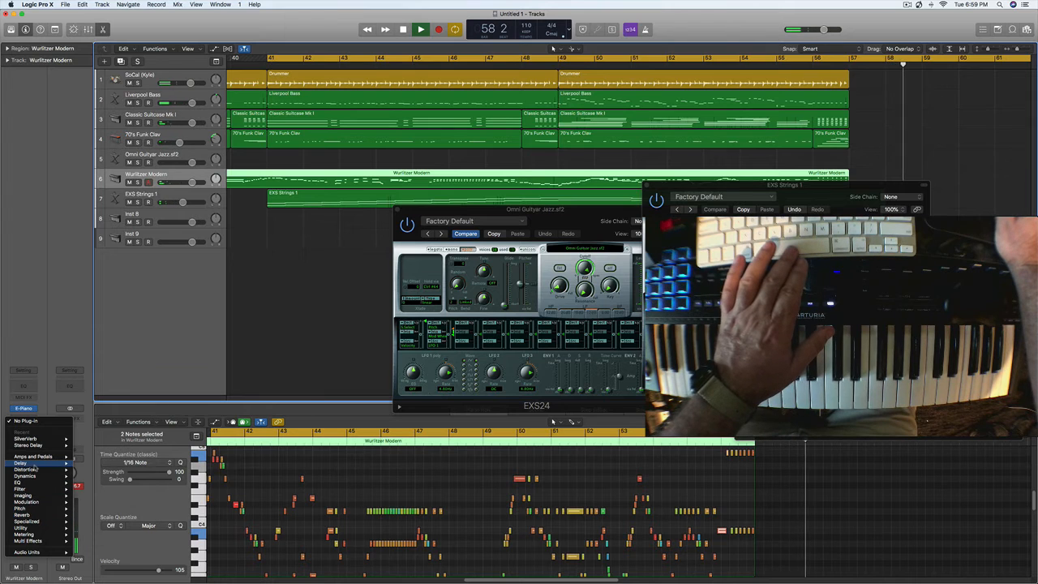
left_click(116, 406)
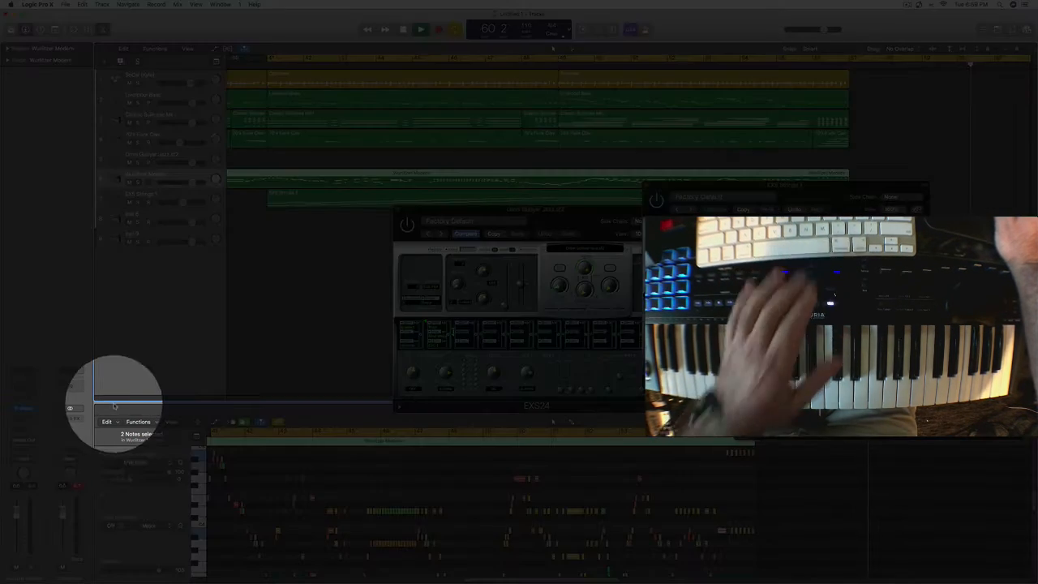
left_click(31, 417)
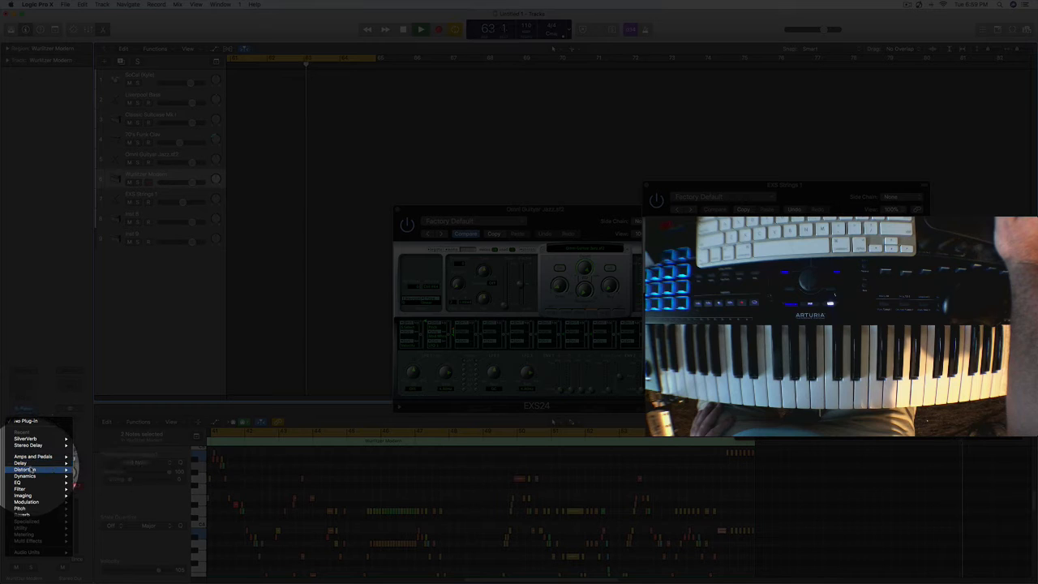
mouse_move(31, 470)
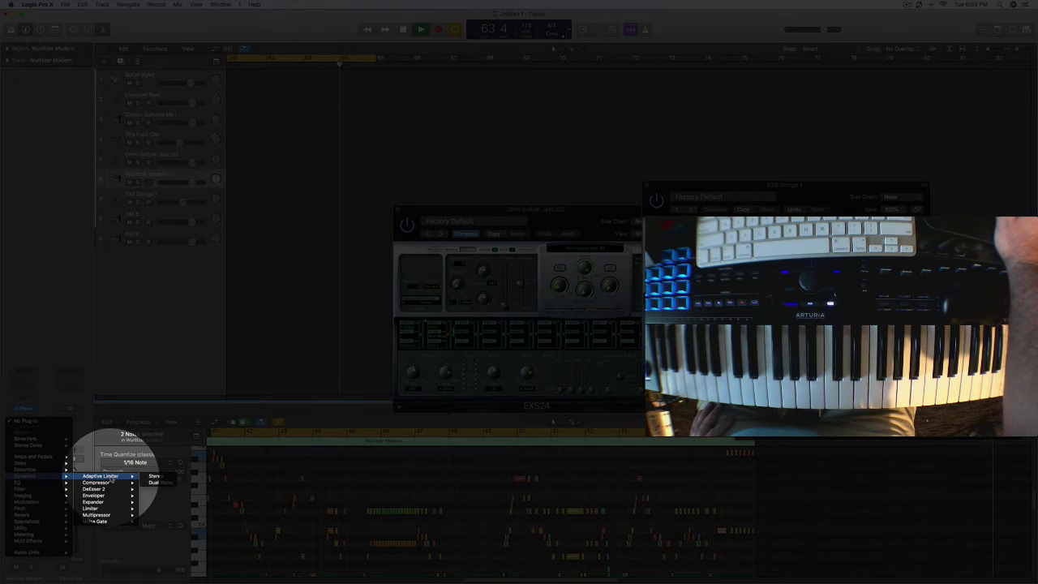
mouse_move(112, 484)
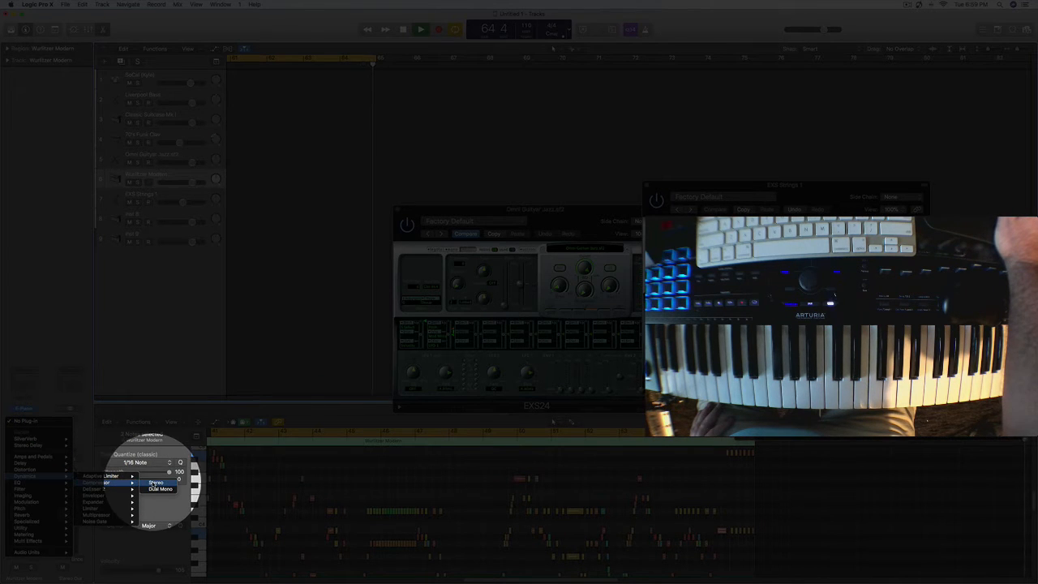
left_click(155, 483)
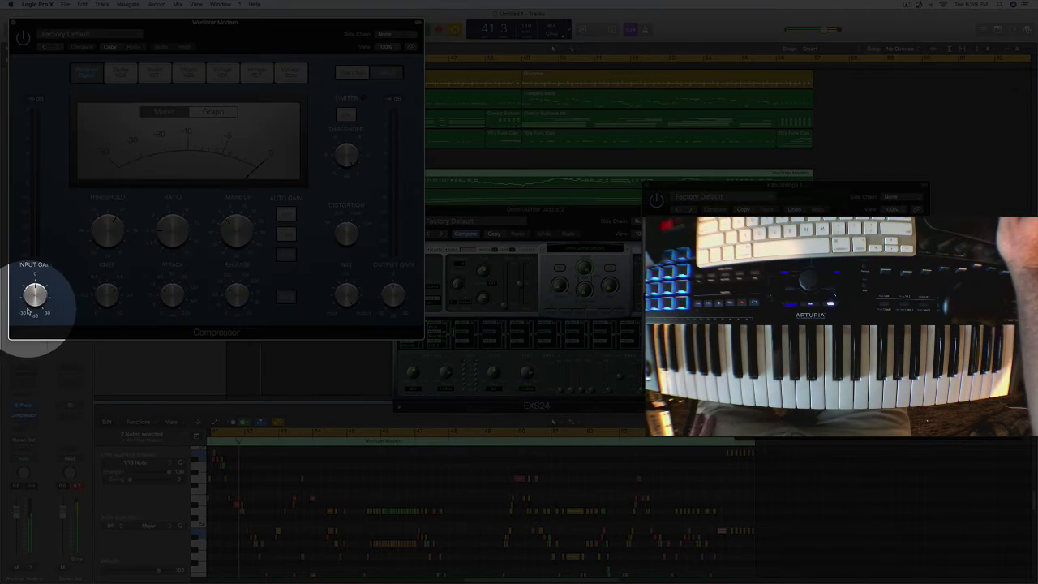
- Try the compressor's Studio VCA model, switch to Vintage FET and adjust the make-up gain during playback
left_click_drag(234, 231, 236, 221)
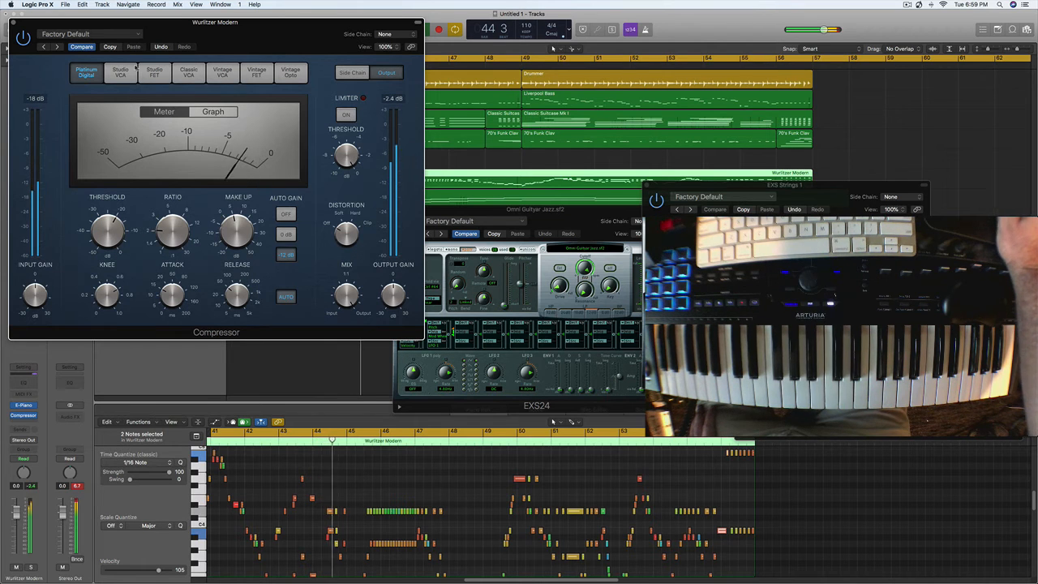
left_click(120, 73)
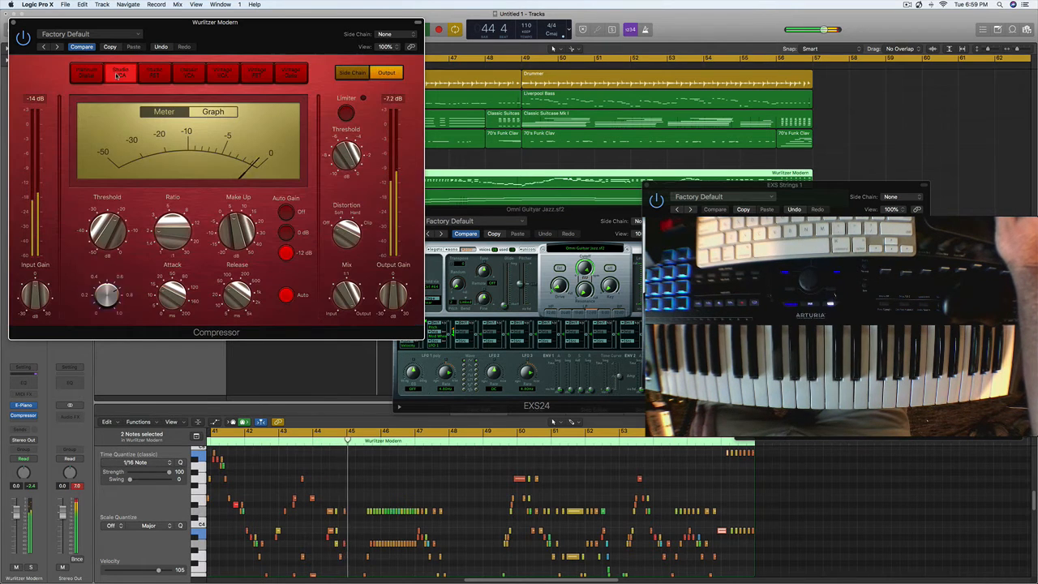
left_click(269, 75)
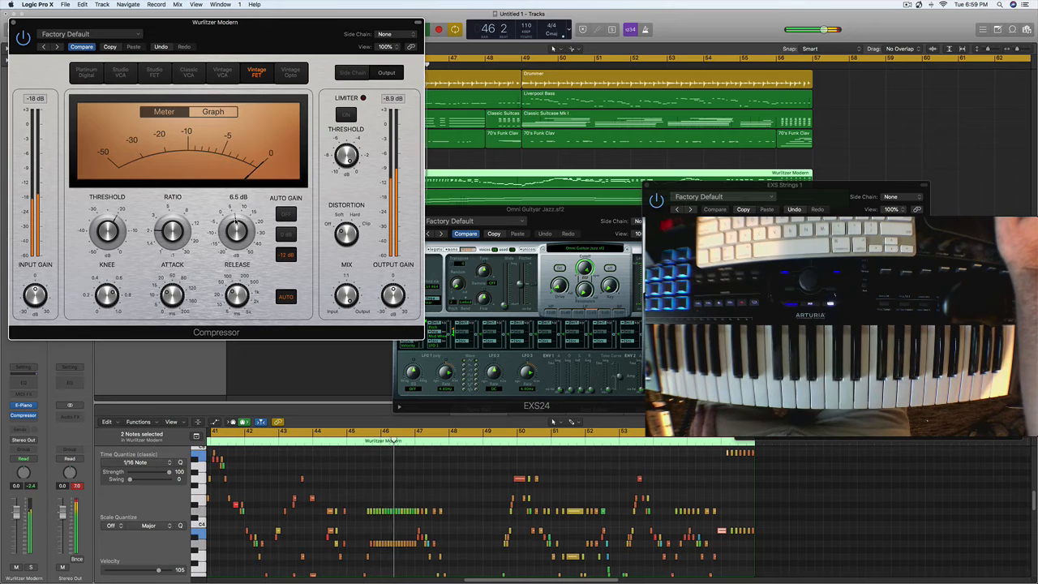
left_click_drag(236, 218, 237, 229)
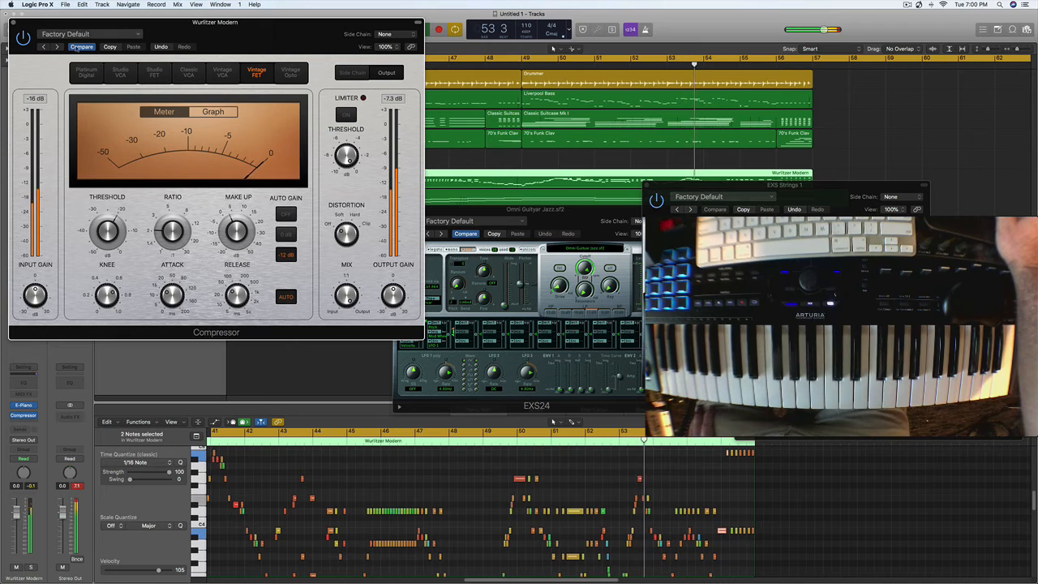
- Check the compressor's presets, keep Factory Default, and close all open plug-in windows
left_click(113, 35)
left_click(264, 163)
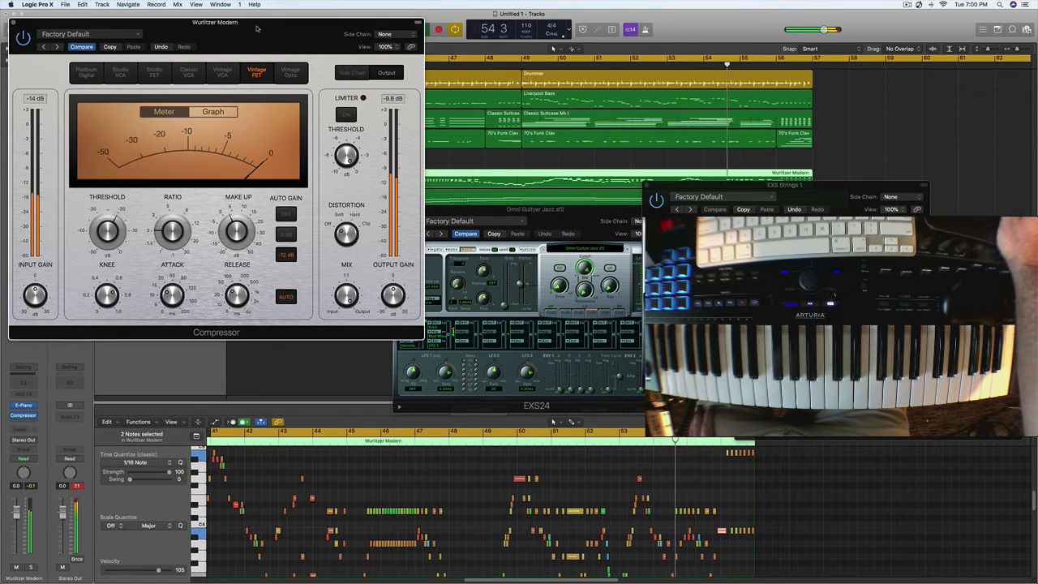
left_click_drag(256, 29, 356, 98)
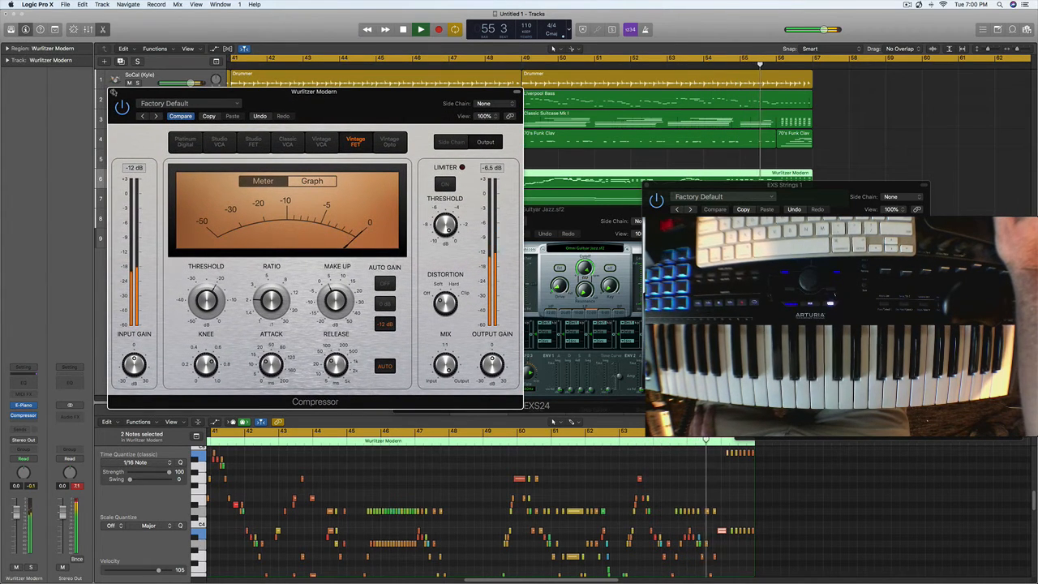
left_click(114, 92)
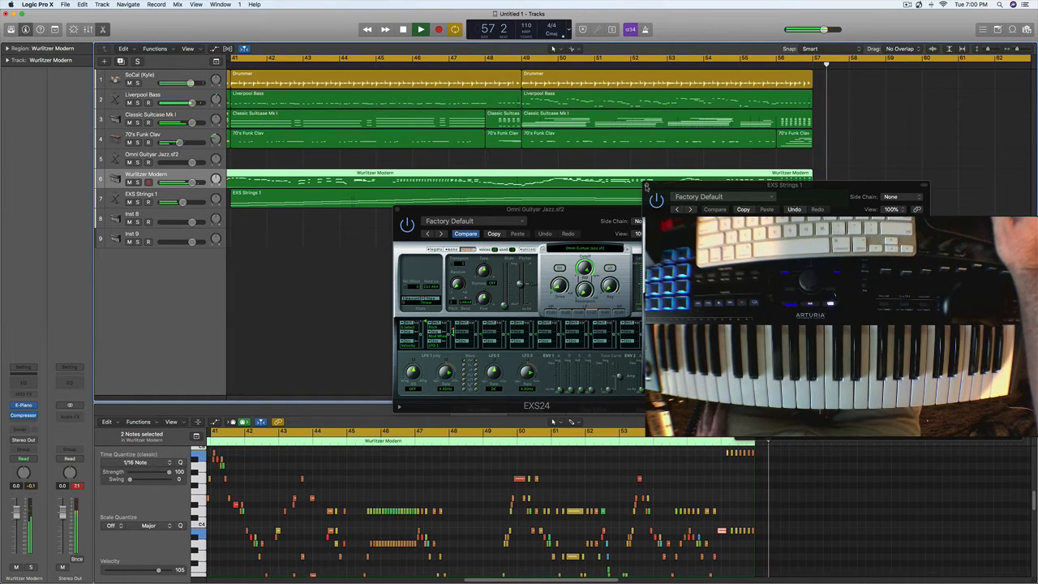
left_click(647, 187)
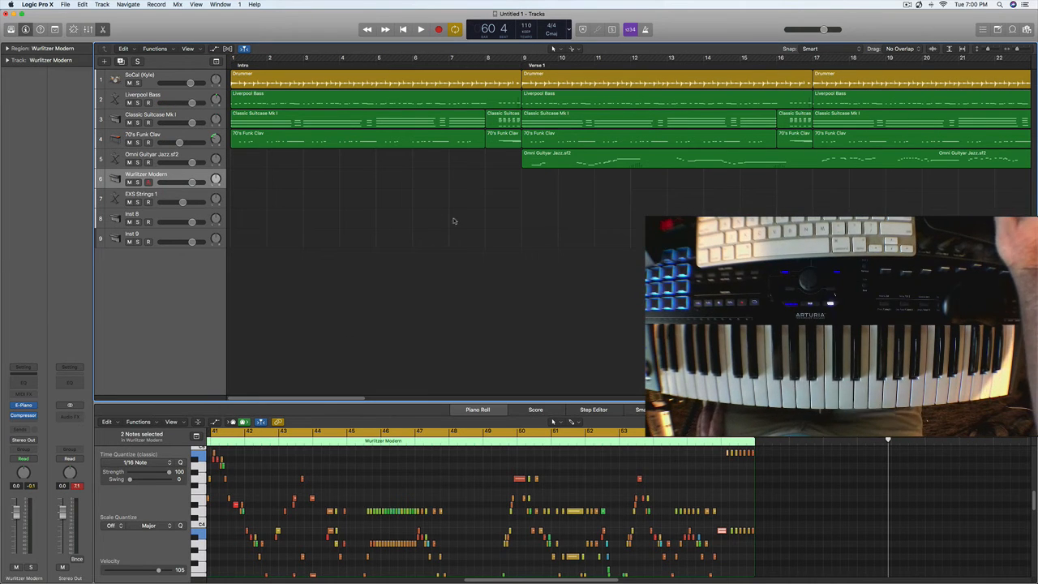
- Copy the drums, bass, electric piano, clav and guitar regions from bars 9 to 33 to start at bar 57
left_click_drag(351, 398, 468, 392)
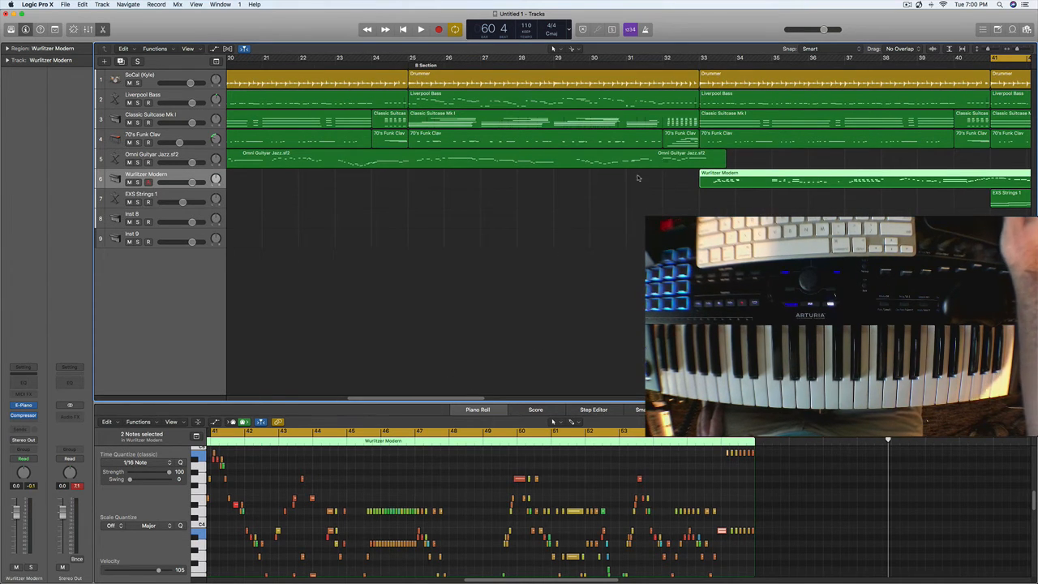
mouse_move(680, 199)
left_mouse_down()
mouse_move(637, 75)
mouse_move(495, 105)
mouse_move(329, 99)
mouse_move(164, 72)
mouse_move(367, 49)
mouse_move(551, 49)
mouse_move(542, 51)
left_mouse_up()
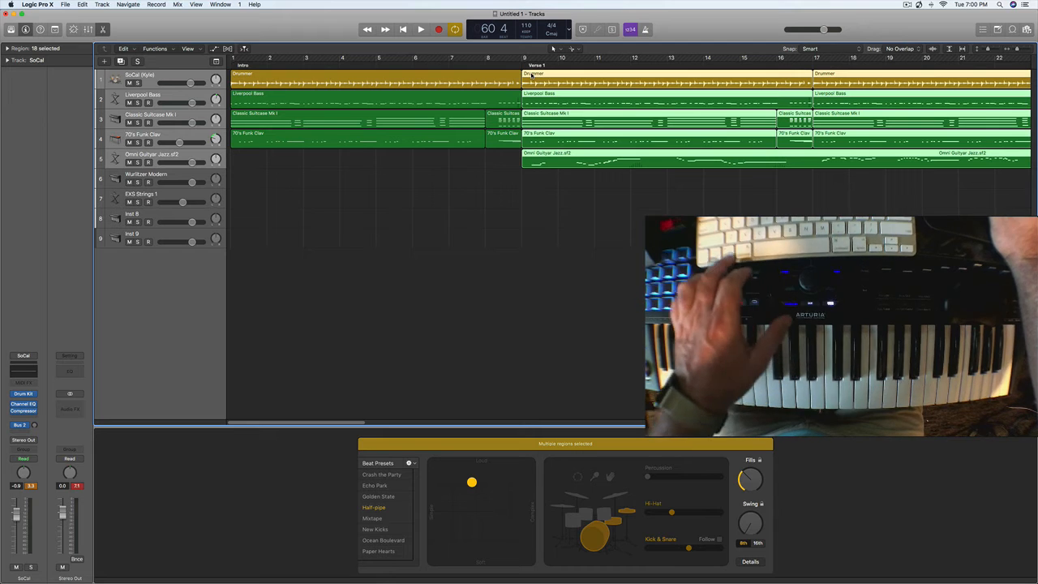
left_click_drag(533, 74, 814, 85)
- Turn off the cycle range, play the transition from about bar 54 into the copied section, and deselect the regions
left_click(742, 59)
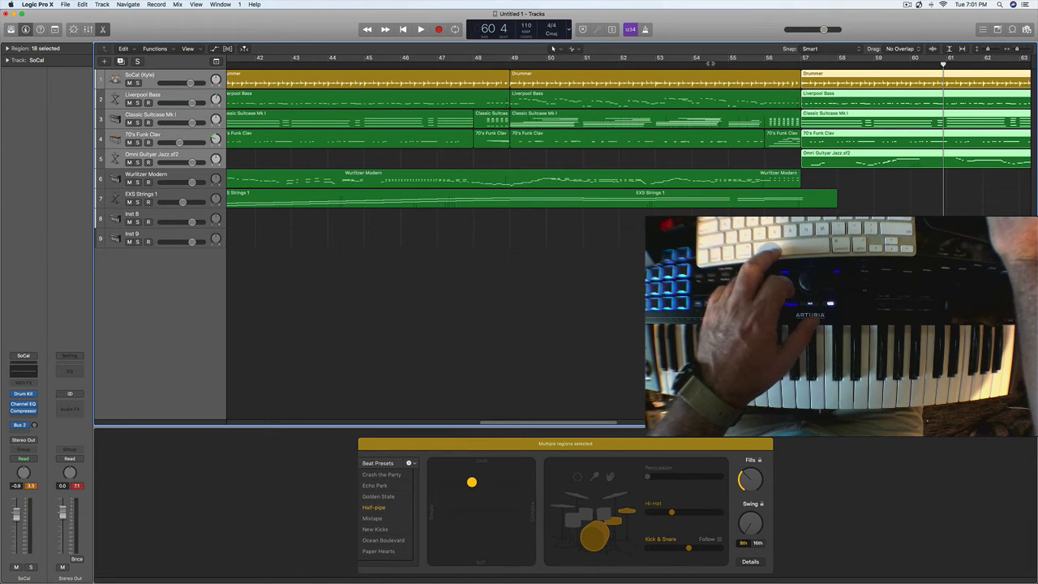
left_click(710, 62)
key("space")
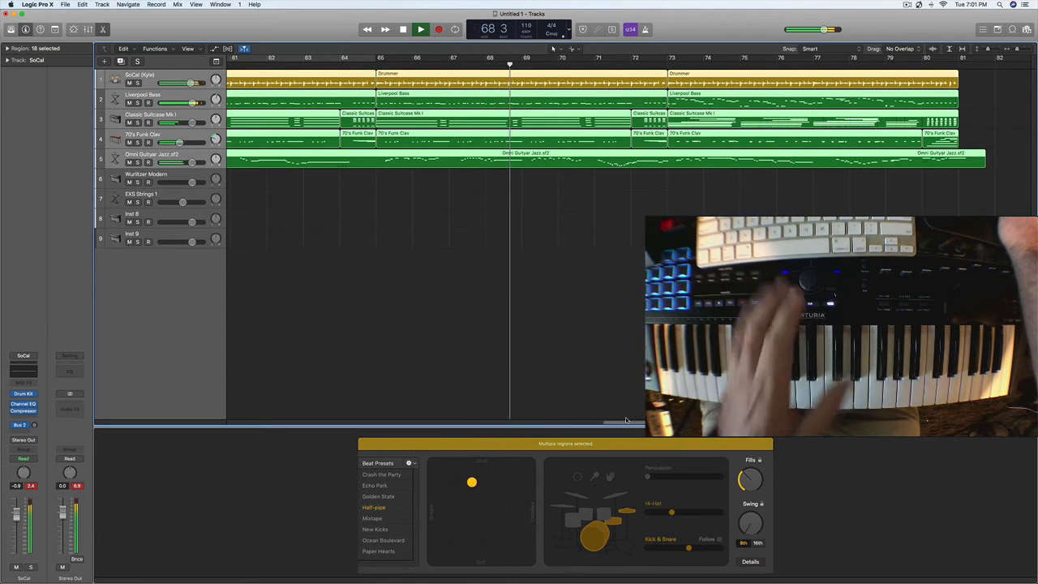
left_click(538, 376)
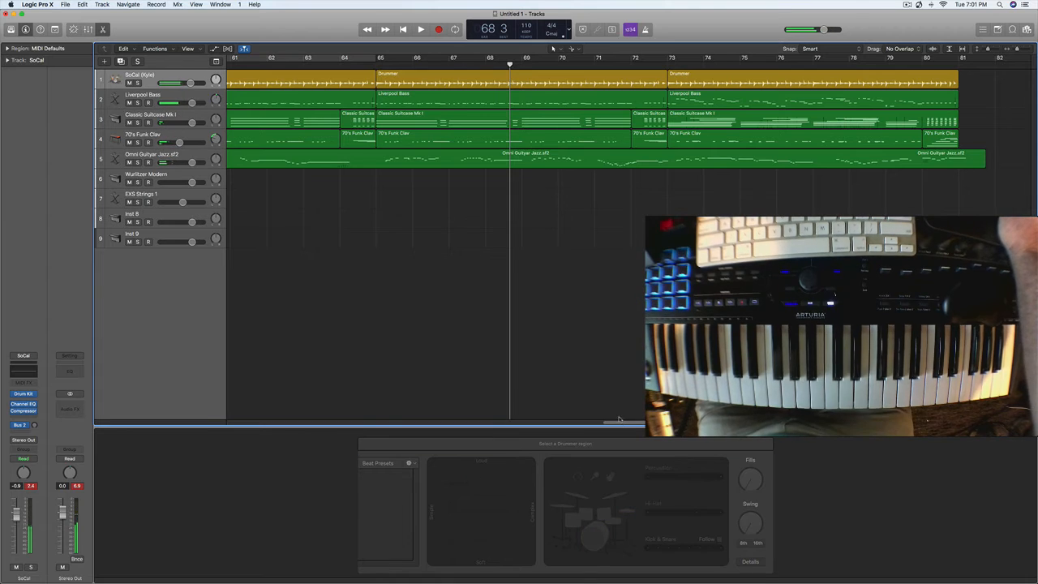
- Save the project under the name For Video in the Logic folder, organized as a package
left_click_drag(607, 425, 169, 459)
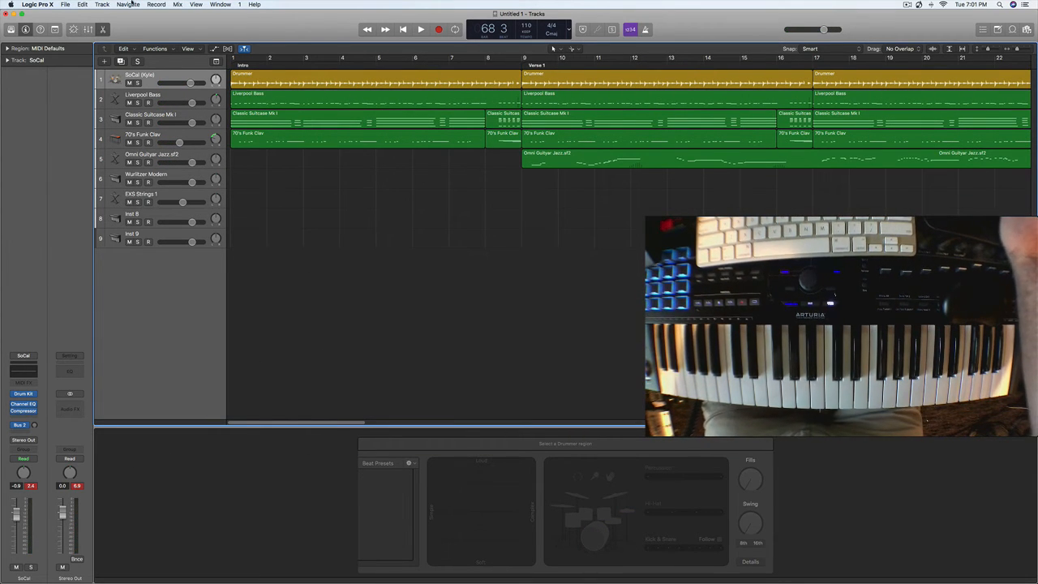
left_click(64, 5)
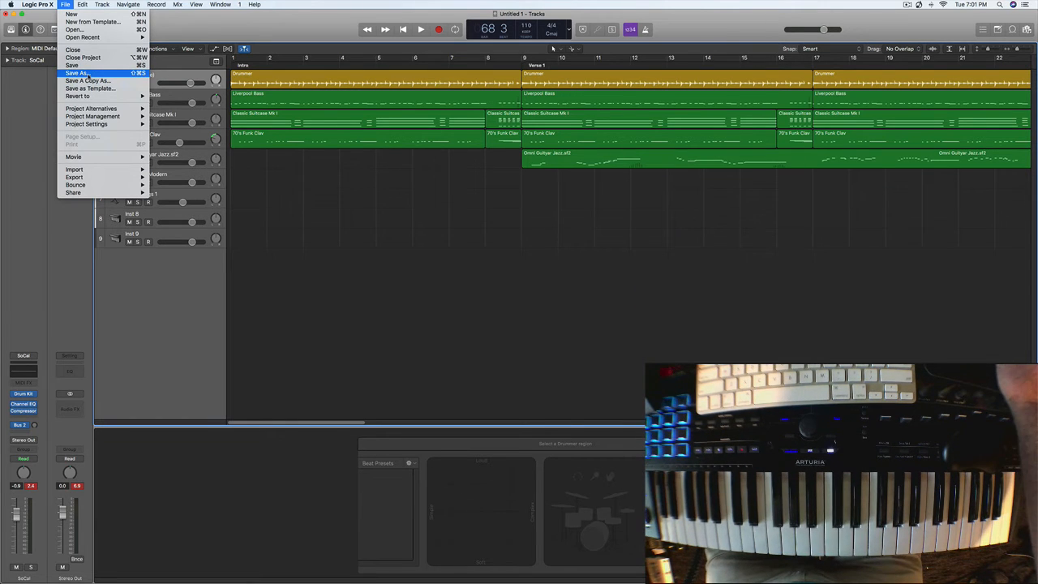
left_click(86, 75)
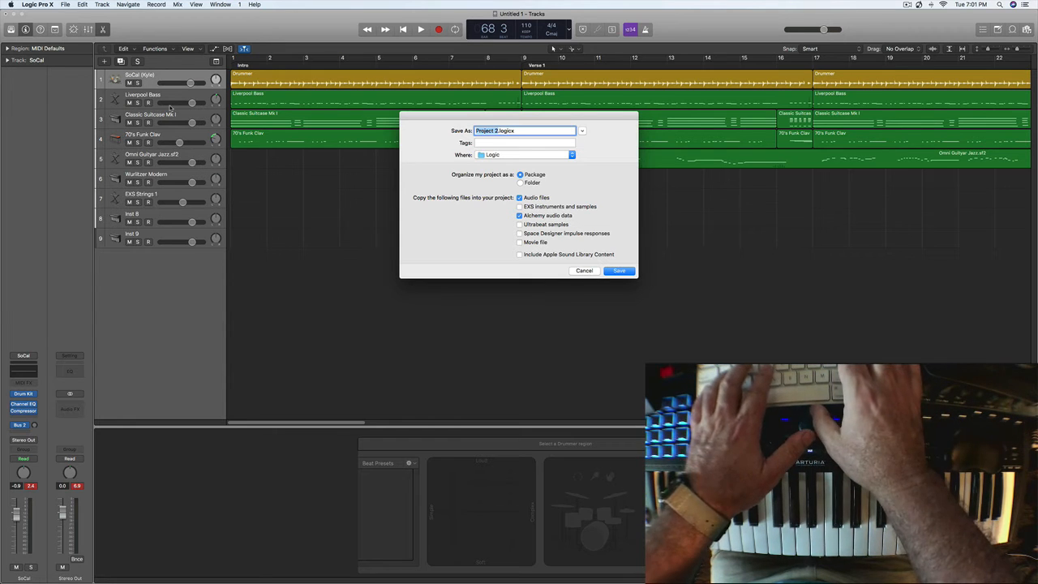
type("S")
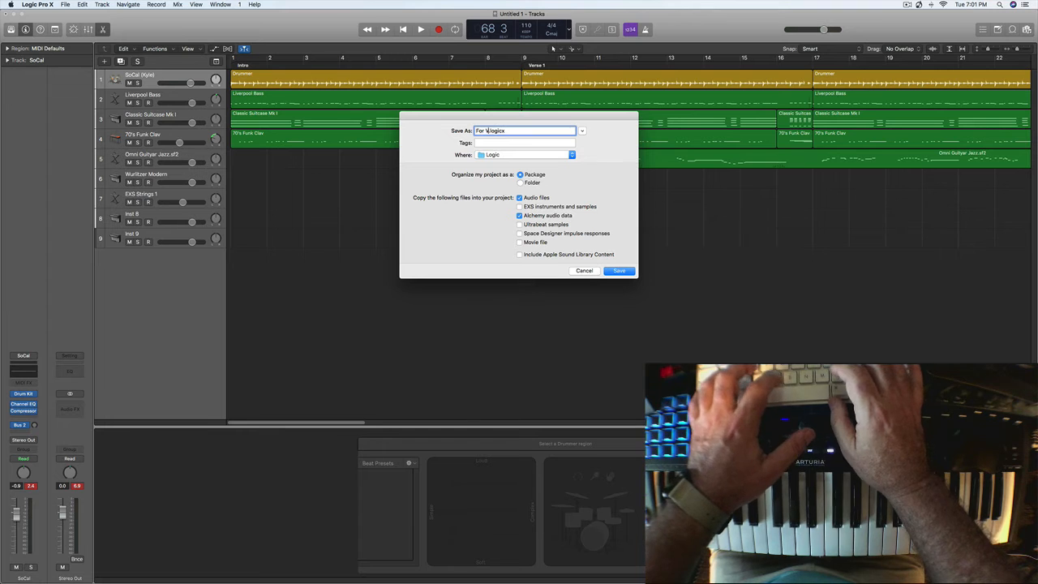
type("or Video")
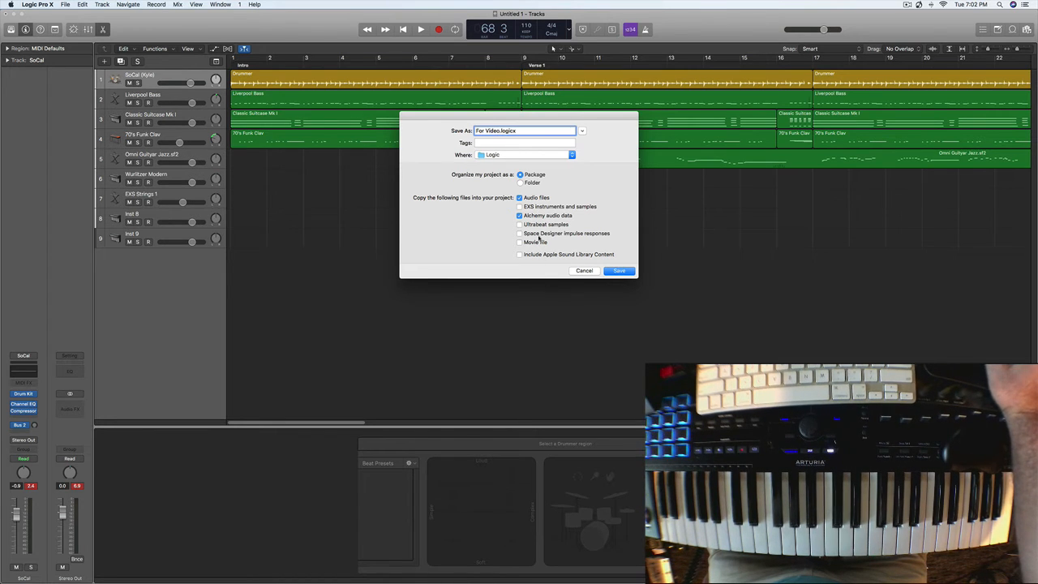
left_click(618, 272)
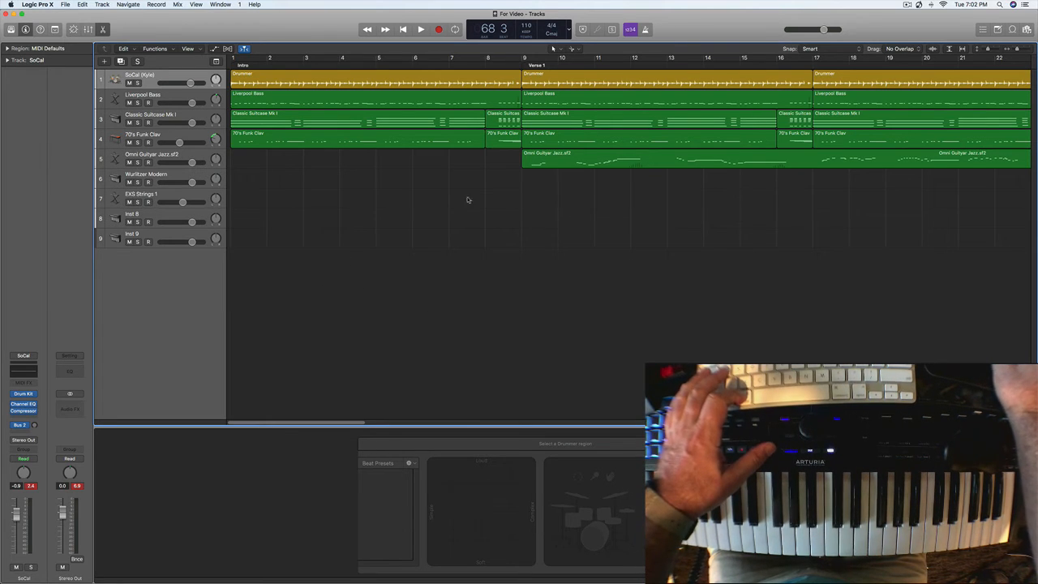
- Select all regions in the arrangement and open the Bounce settings for the project or section
key("super+a")
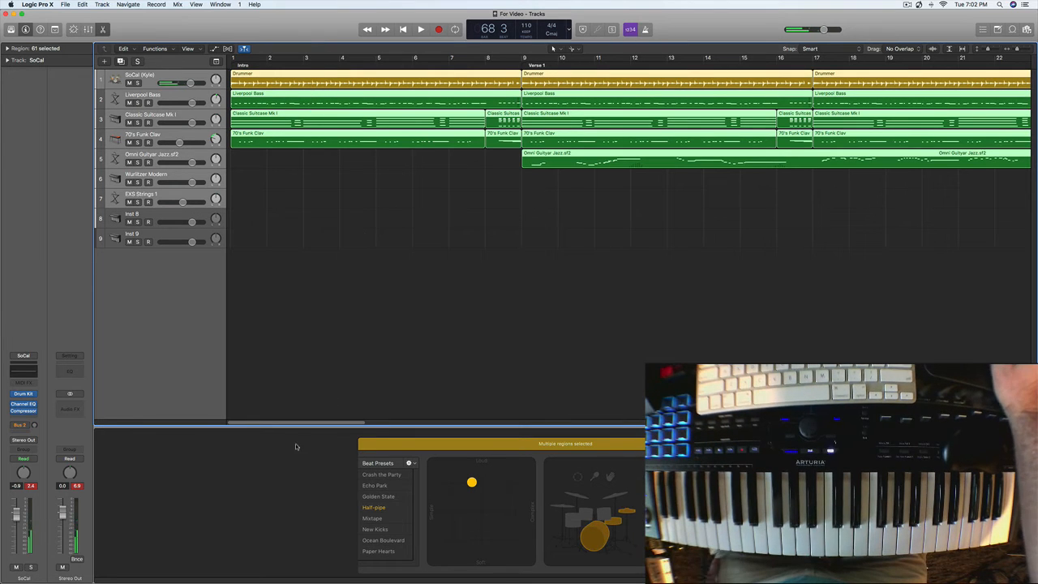
left_click_drag(300, 425, 219, 454)
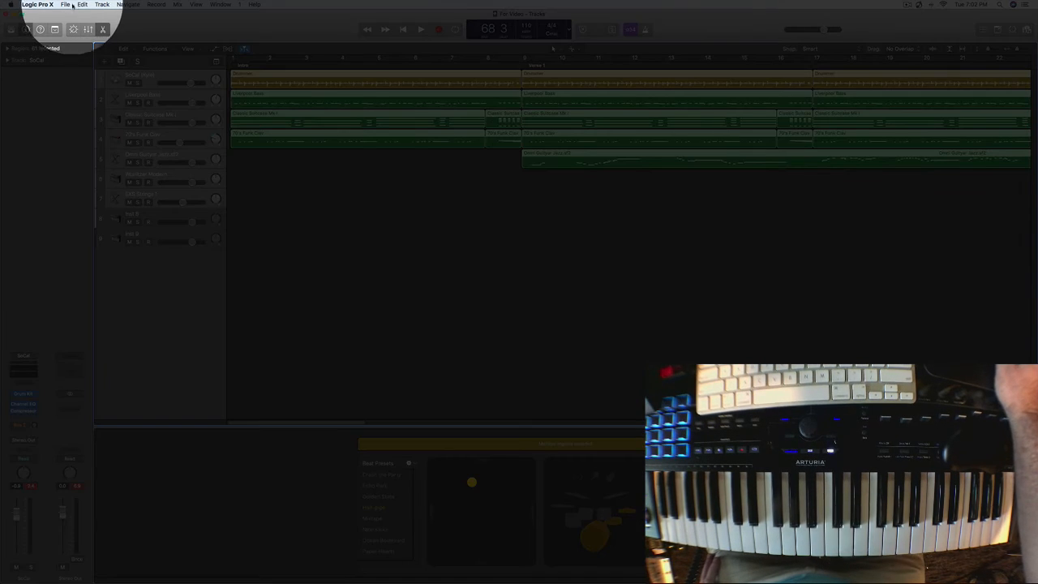
left_click(66, 4)
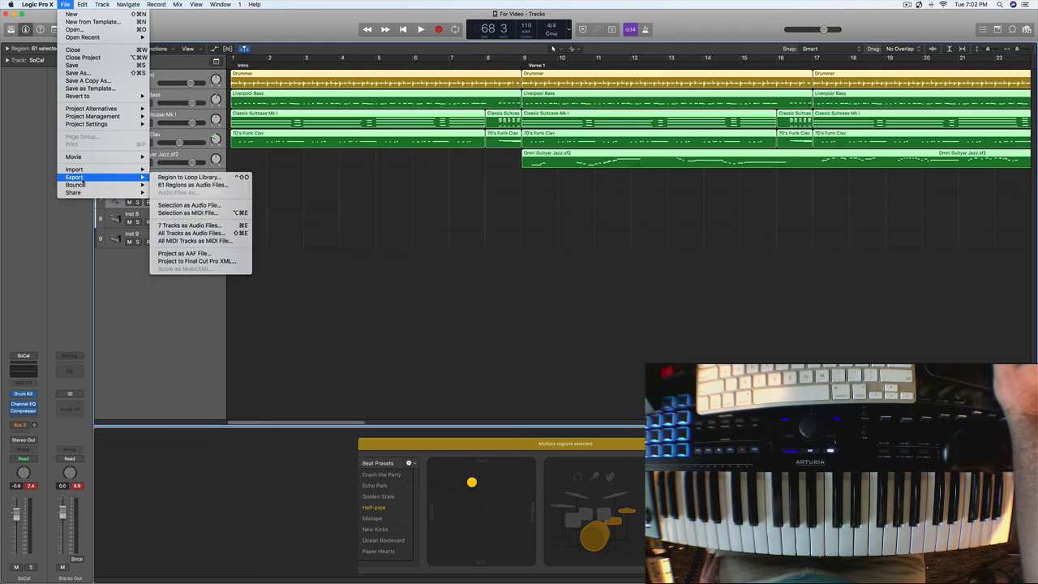
mouse_move(84, 186)
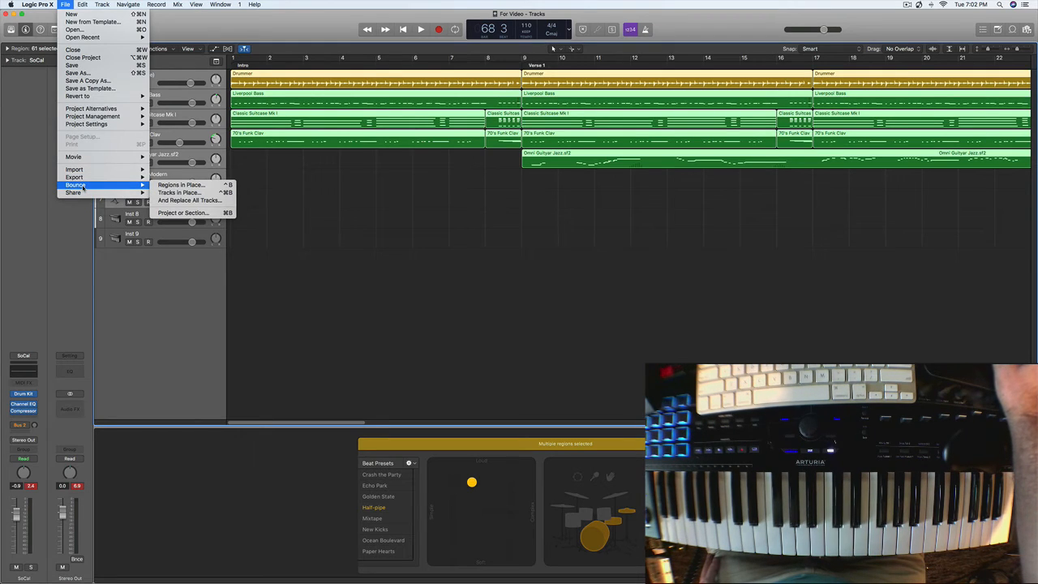
left_click(208, 215)
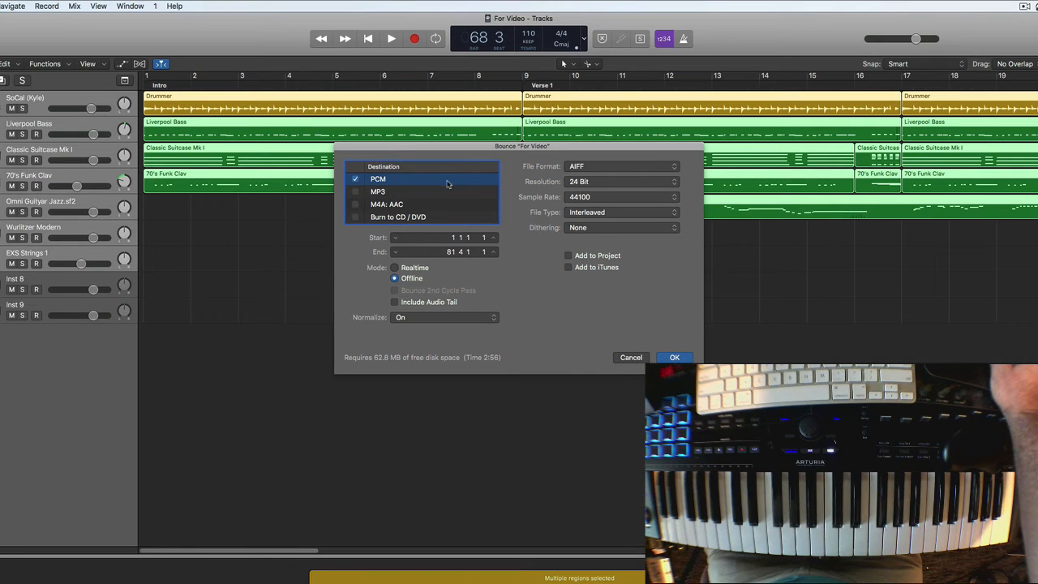
- Set the PCM bounce to the Wave file format with 16 Bit resolution
left_click(676, 168)
left_click(657, 180)
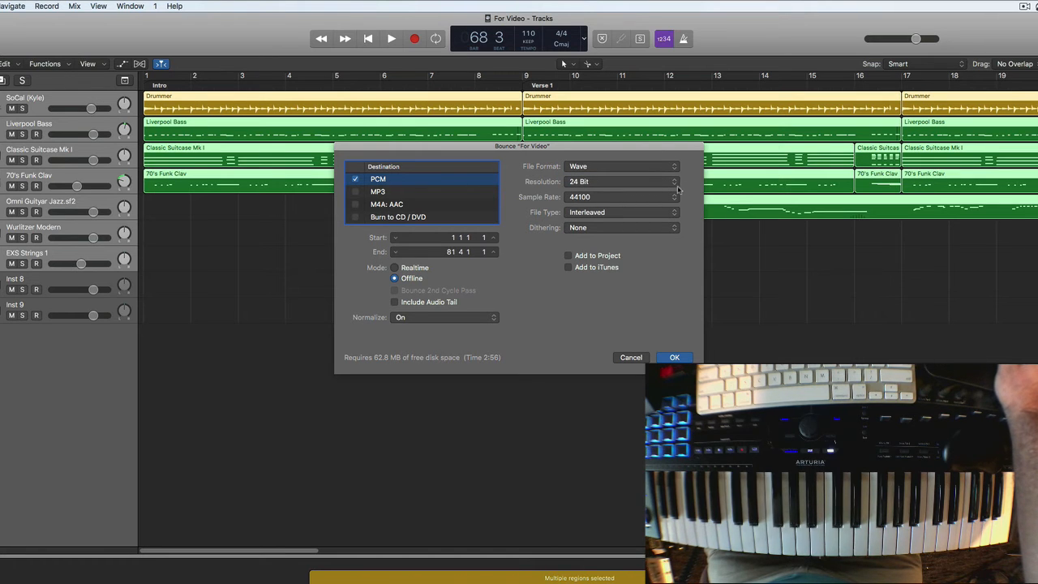
left_click(675, 186)
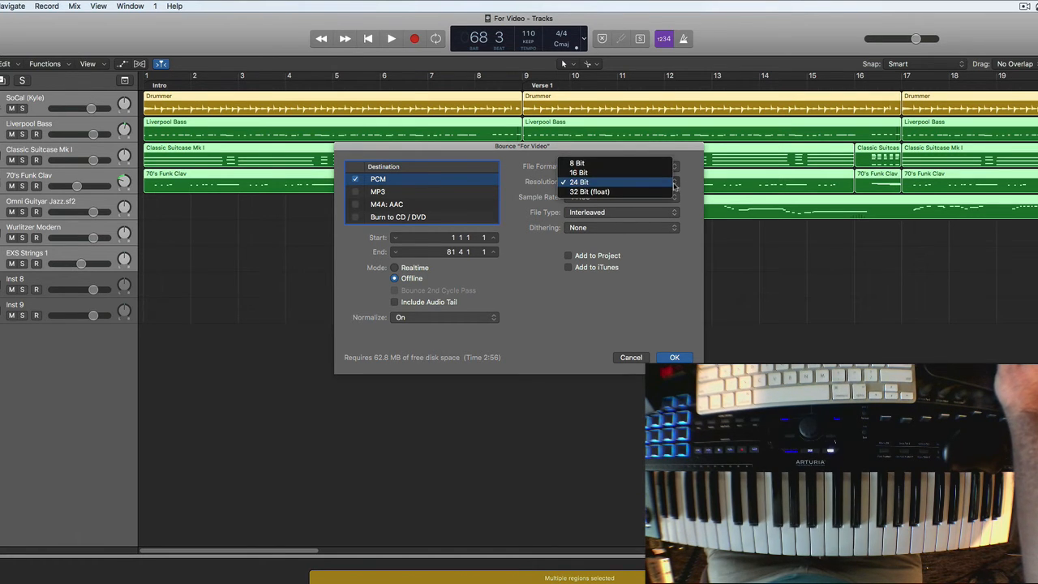
left_click(621, 172)
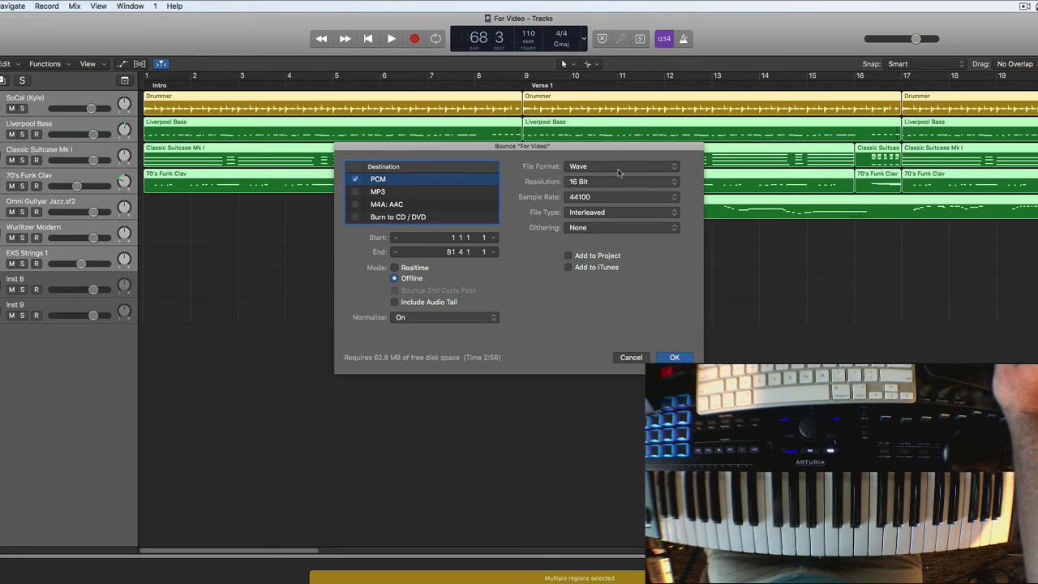
- Make MP3 the only bounce destination instead of PCM and set its stereo bit rate to 192 kbps
left_click(355, 179)
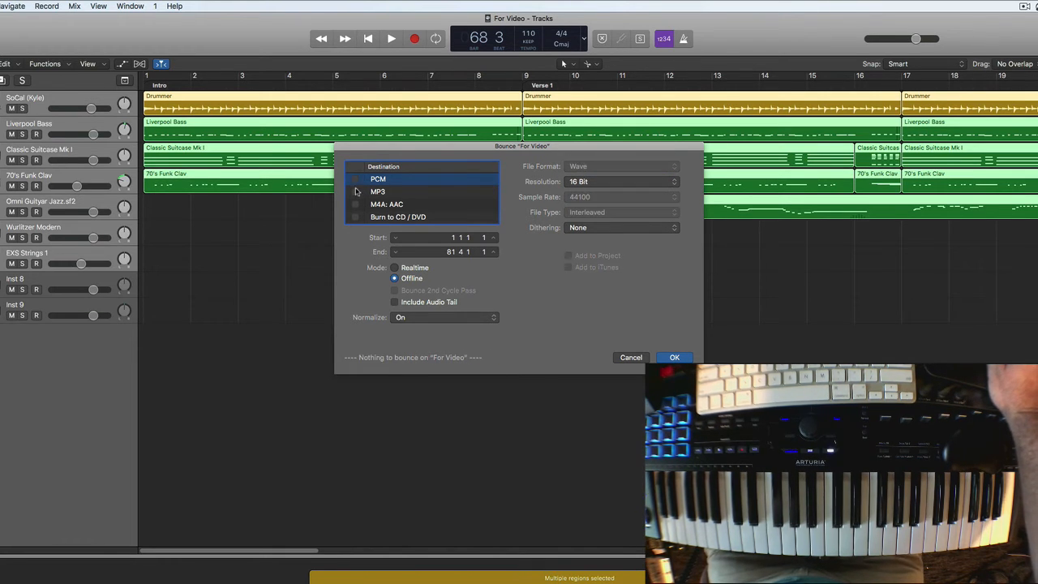
left_click(355, 193)
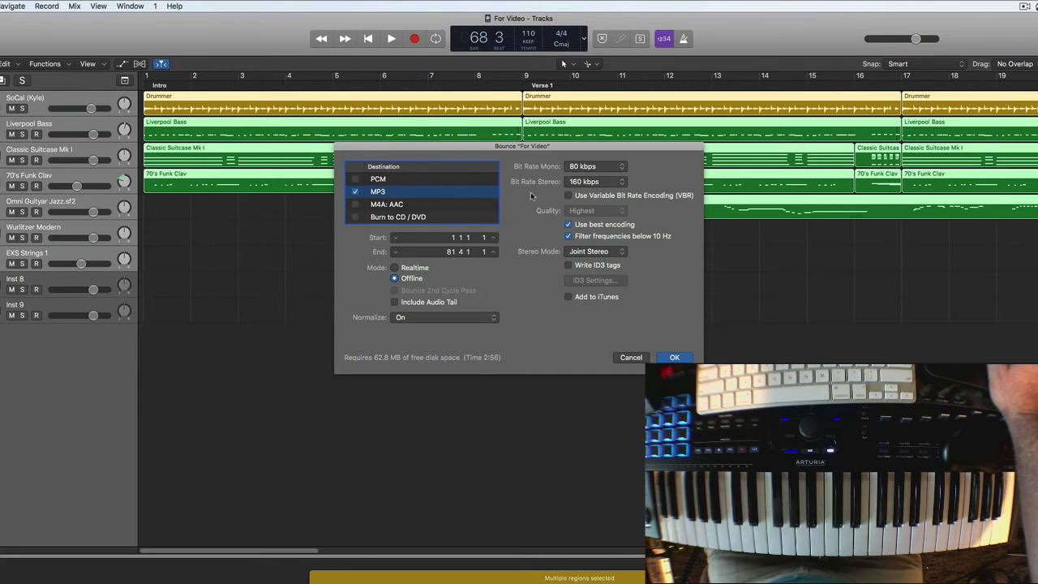
left_click(623, 185)
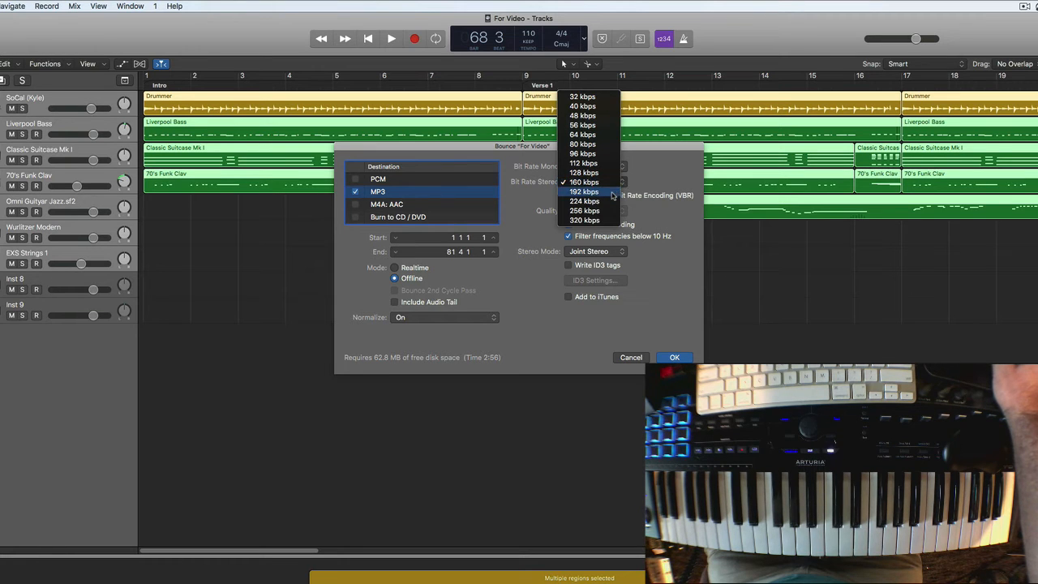
left_click(613, 193)
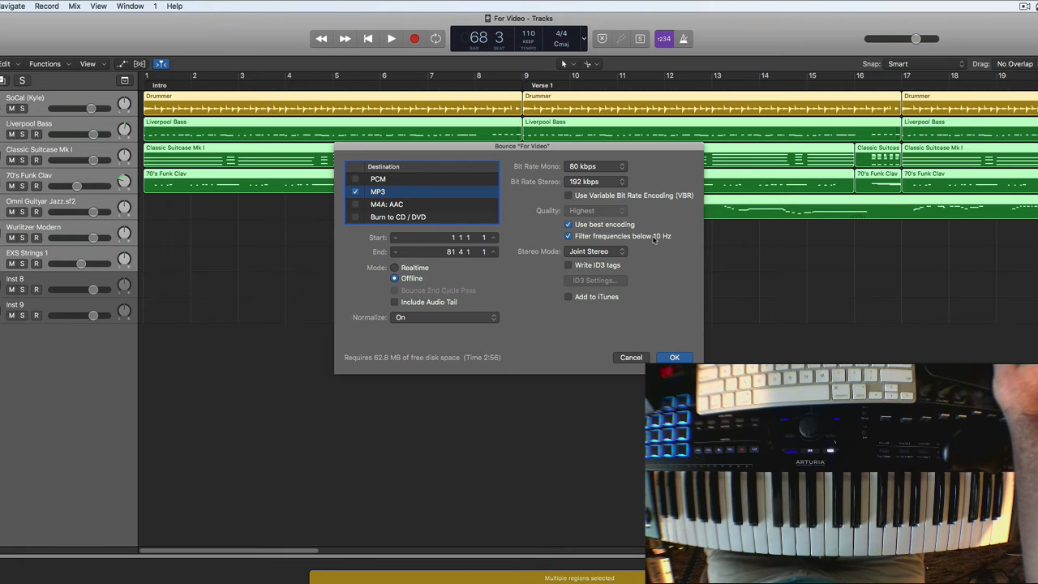
- Enable writing ID3 tags for the MP3 and enter the artist's name in the ID3 settings
left_click(568, 266)
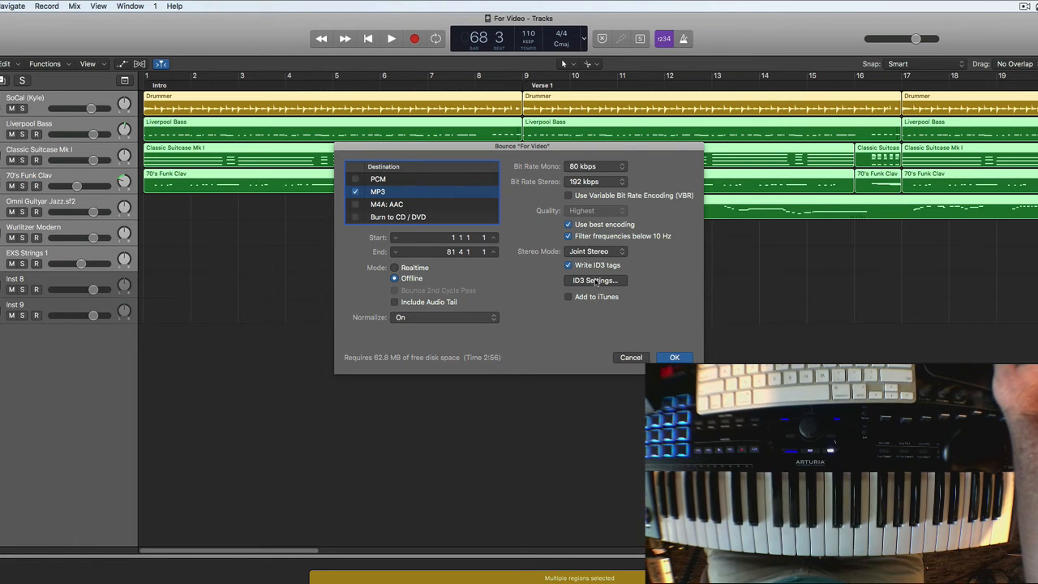
left_click(596, 281)
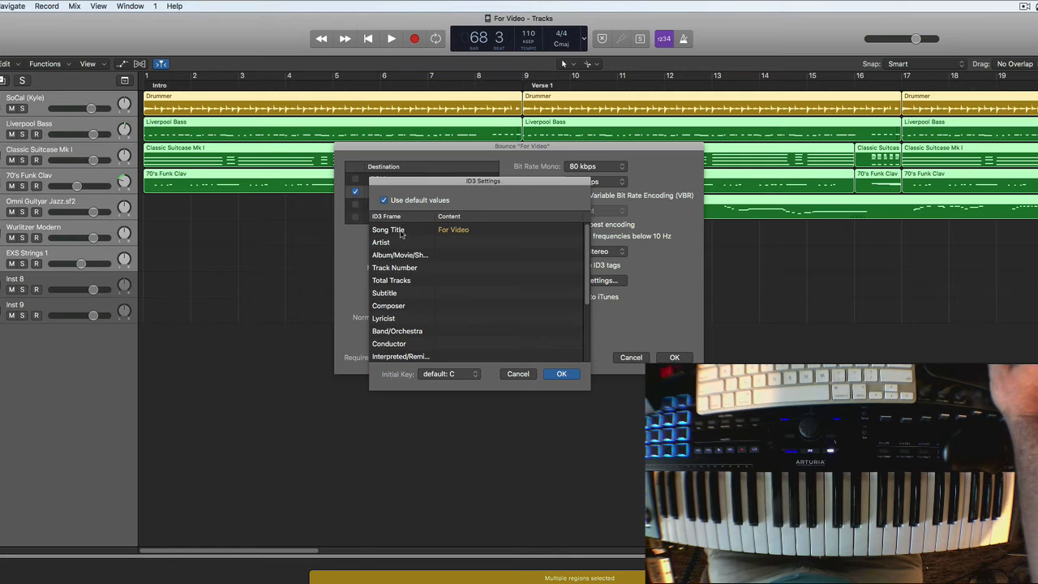
left_click(471, 242)
left_click(471, 243)
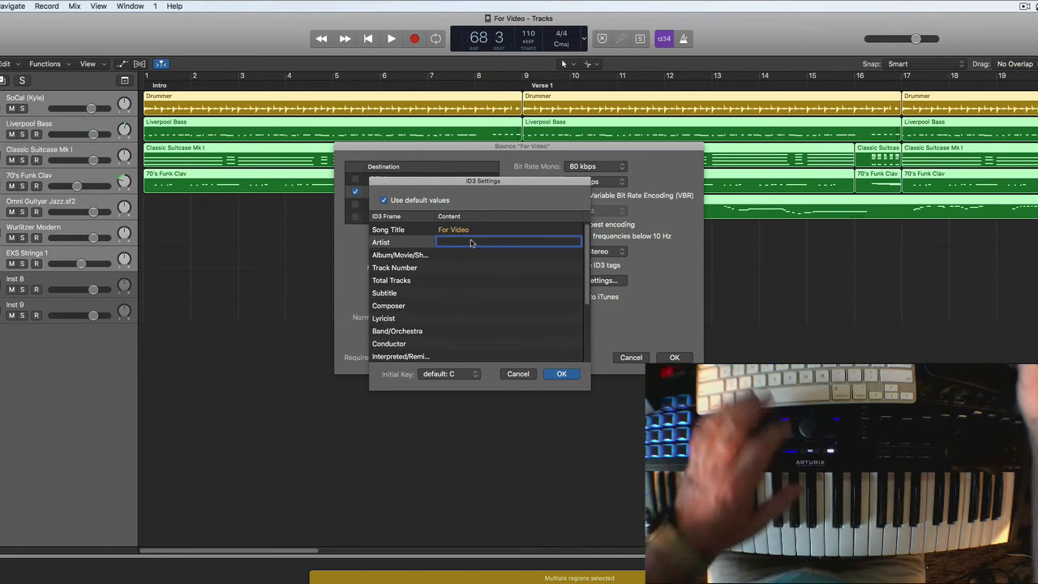
type("Eddie")
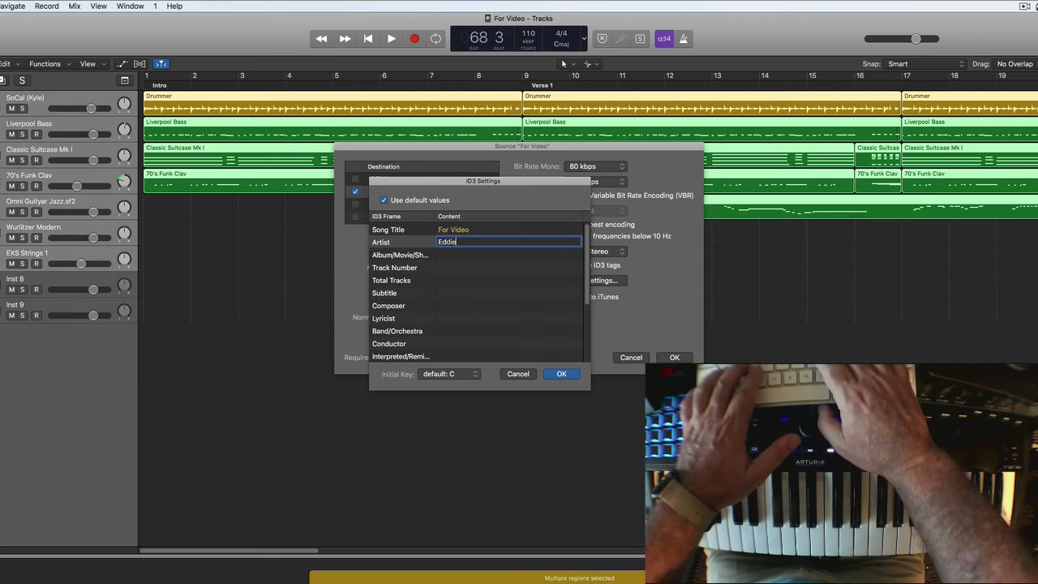
type(" Garrido")
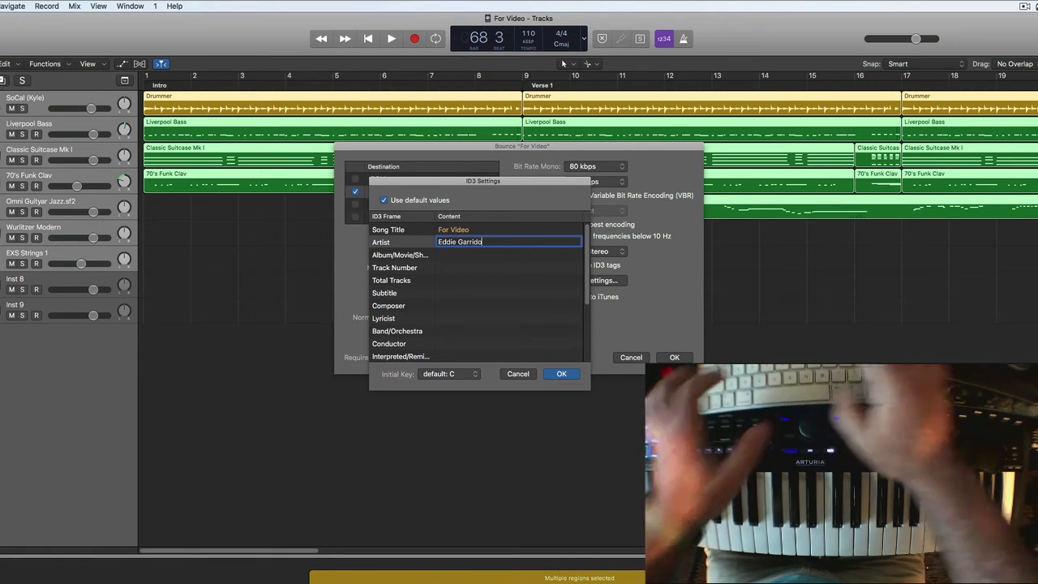
left_click(459, 279)
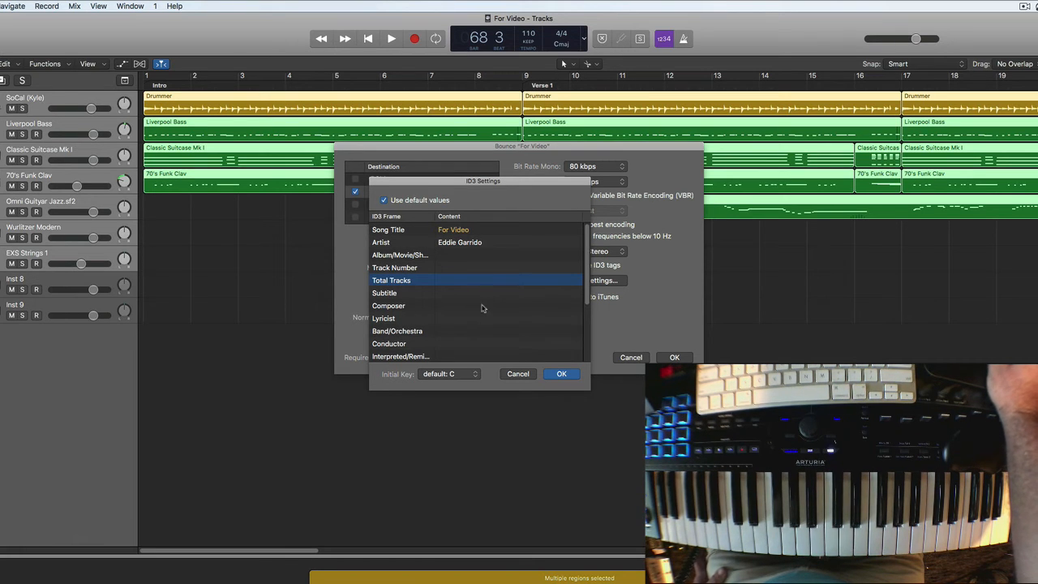
- Set the ID3 copyright to 2021, enter the artist's website address as the URL, and confirm the ID3 settings
scroll(434, 343, "down", 5)
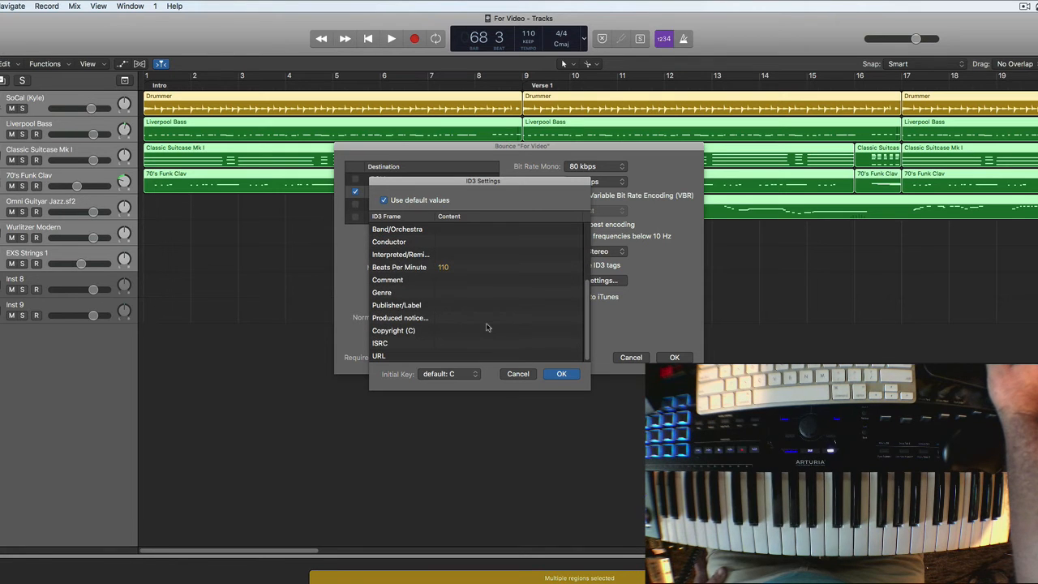
left_click(452, 331)
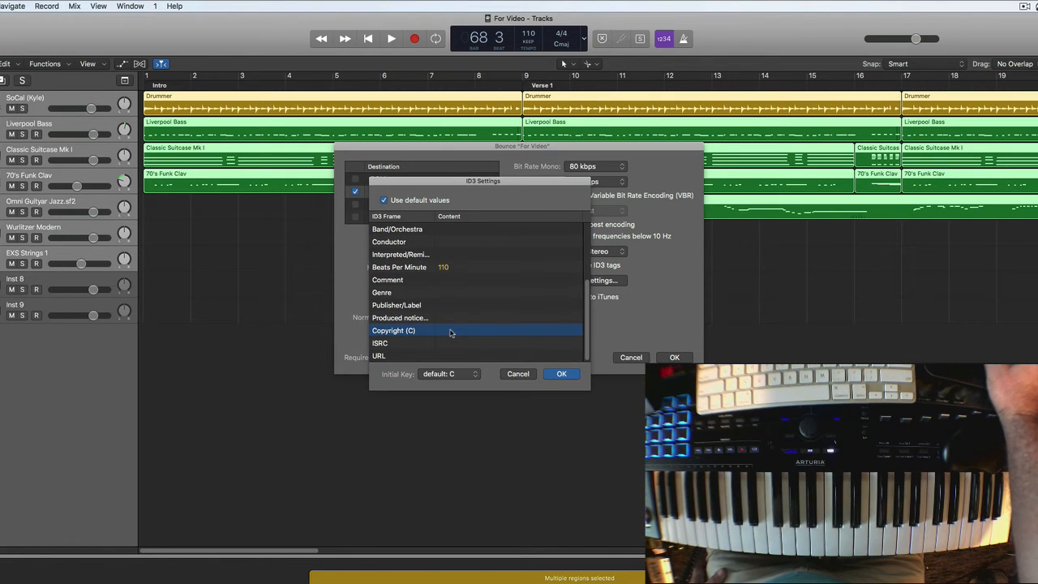
left_click(452, 331)
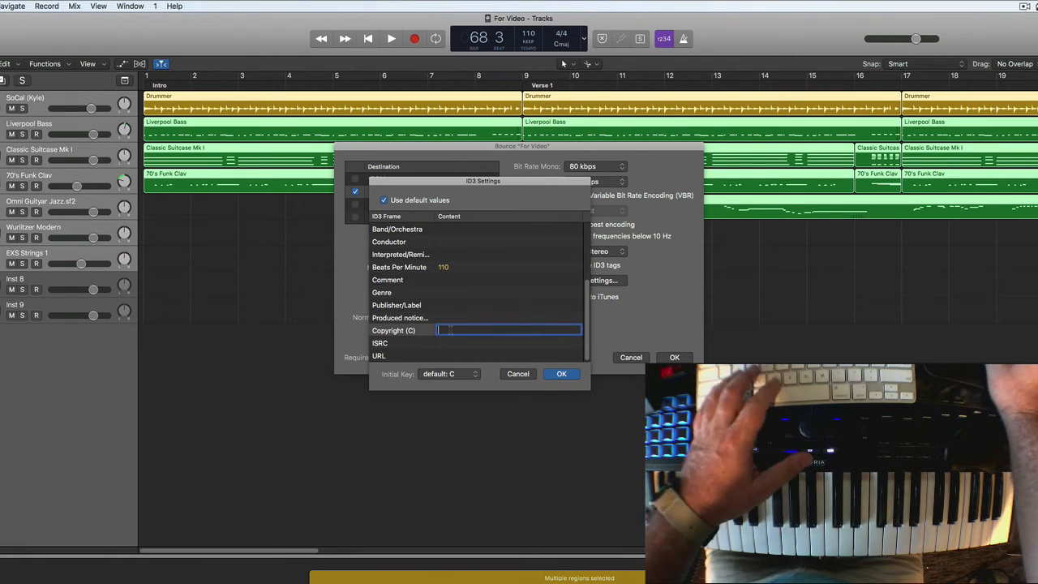
type("2021")
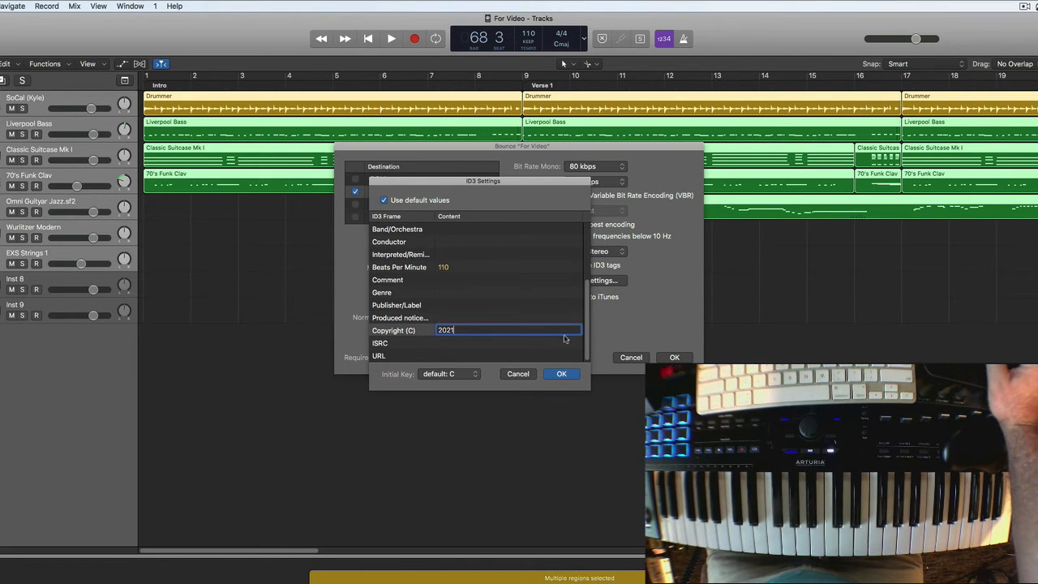
left_click(463, 357)
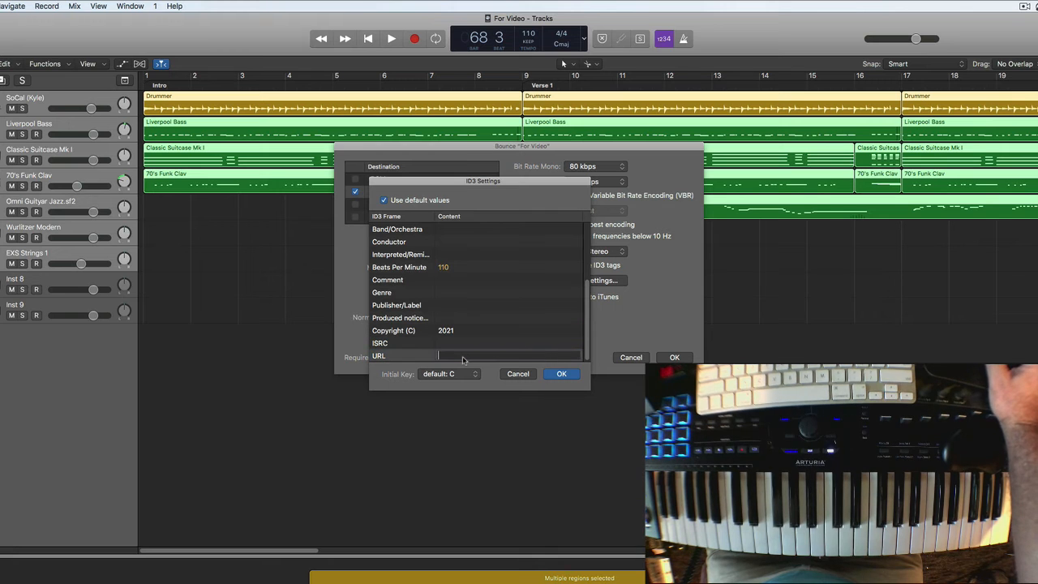
type("www.")
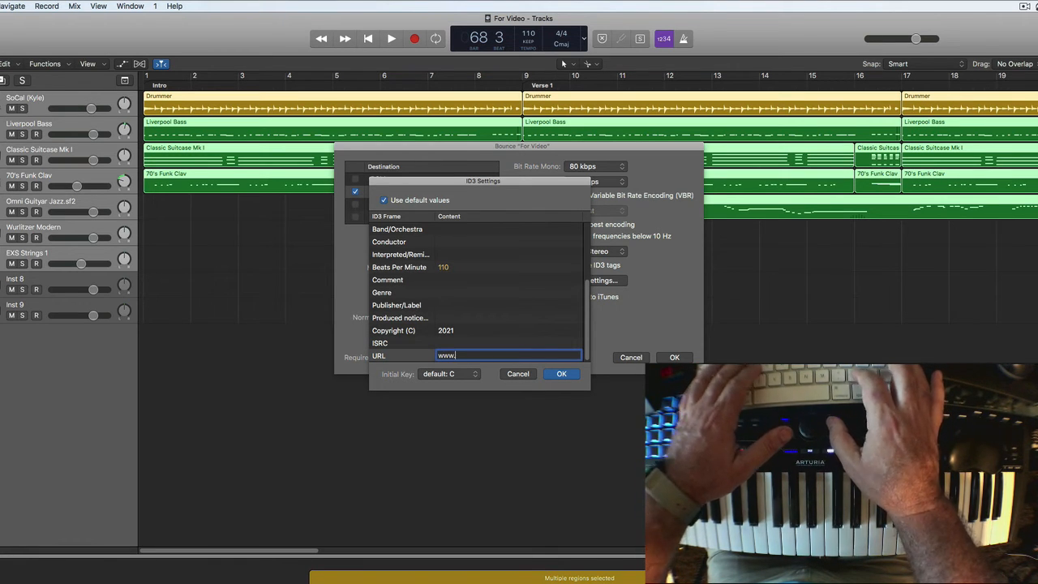
type("Eddie-")
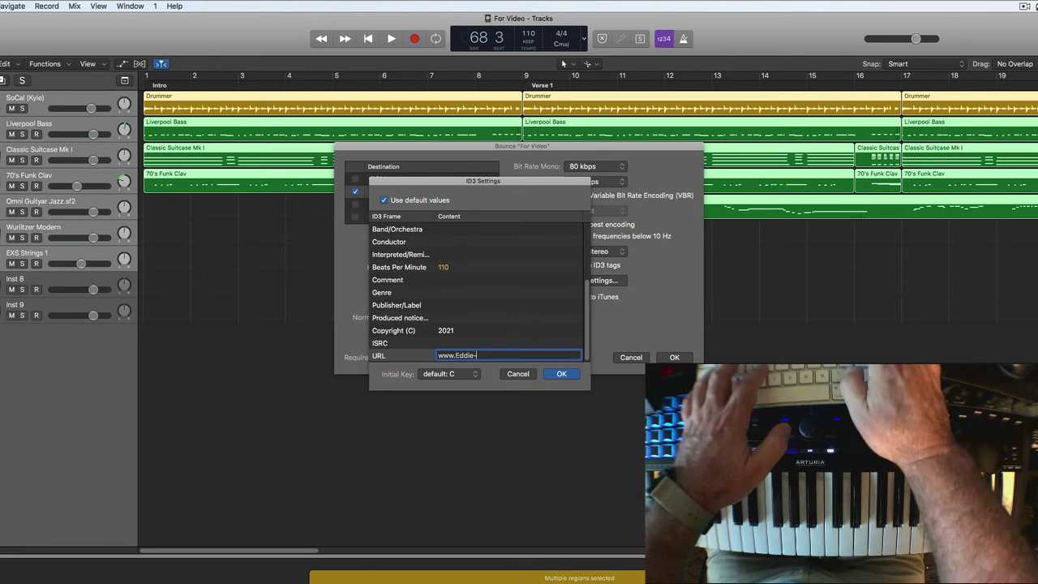
type("G.com")
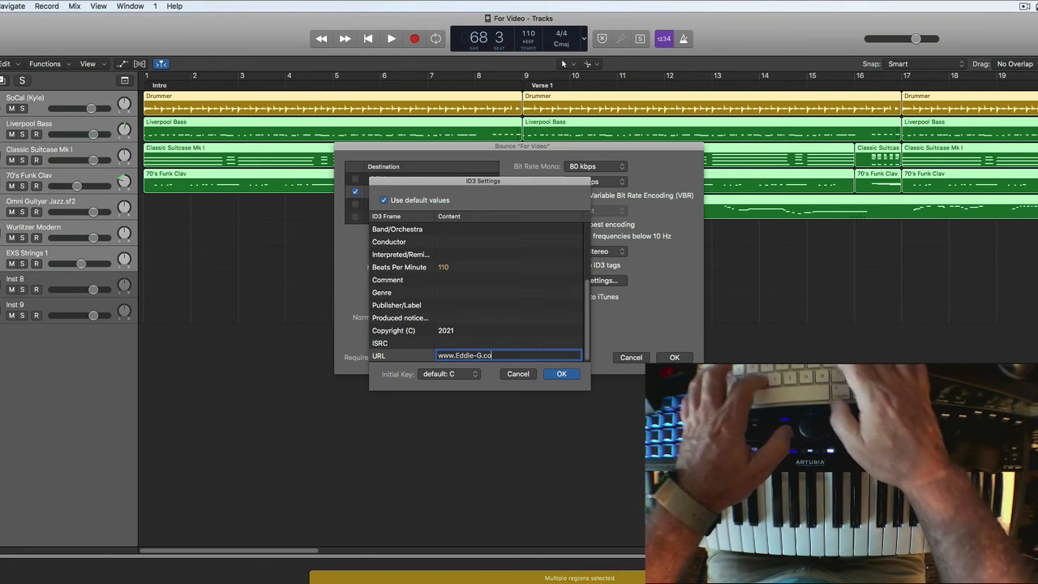
left_click(557, 377)
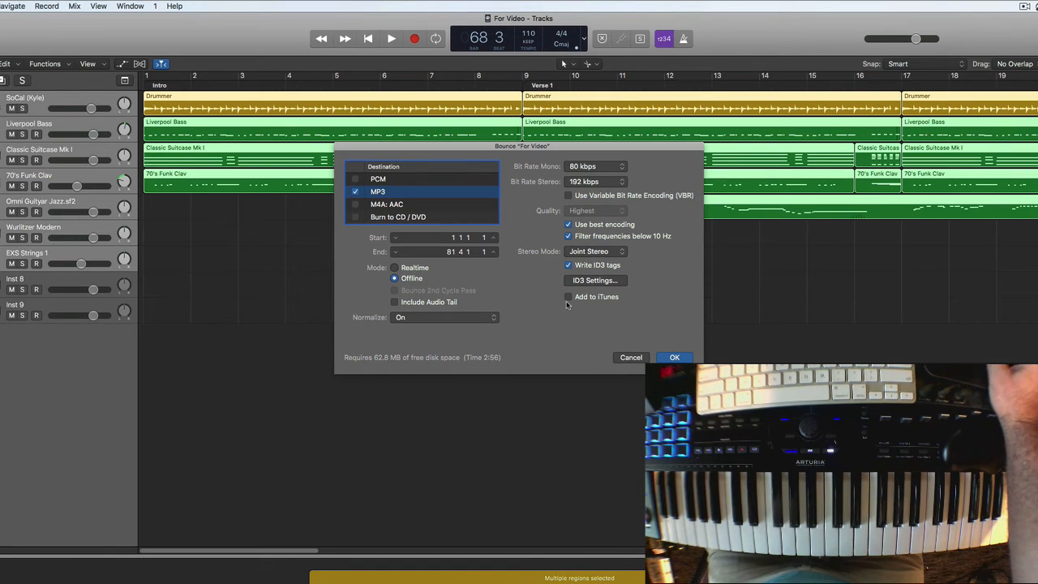
- Accept the bounce settings and bounce the MP3 to the Desktop under the name For Video
key("Return")
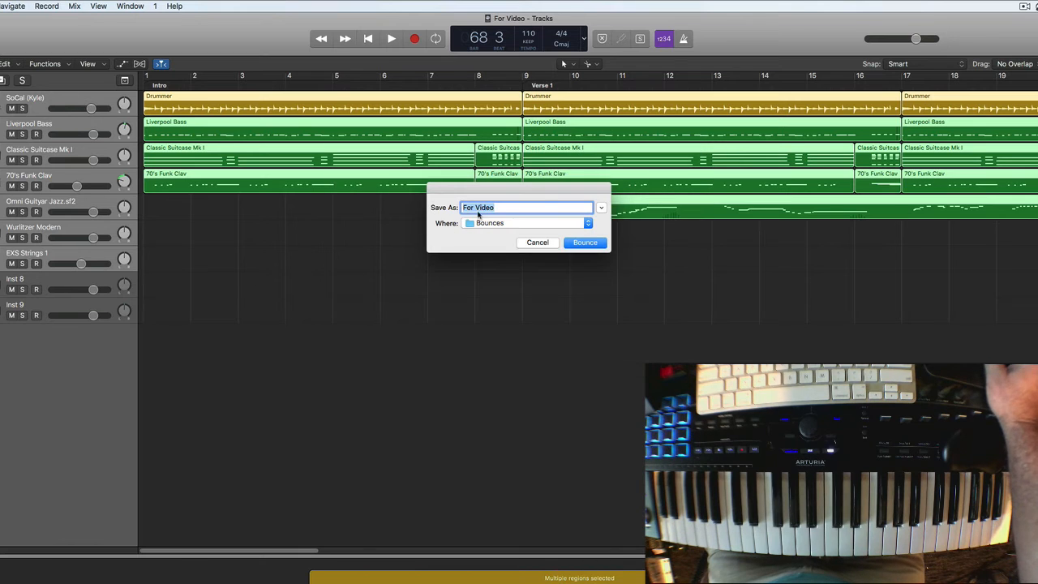
left_click(588, 226)
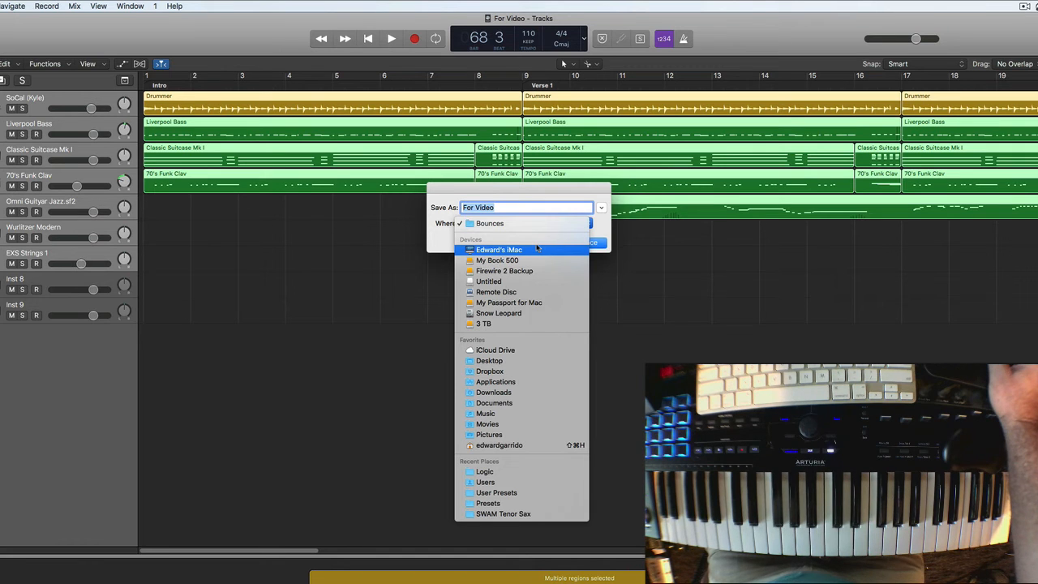
left_click(478, 365)
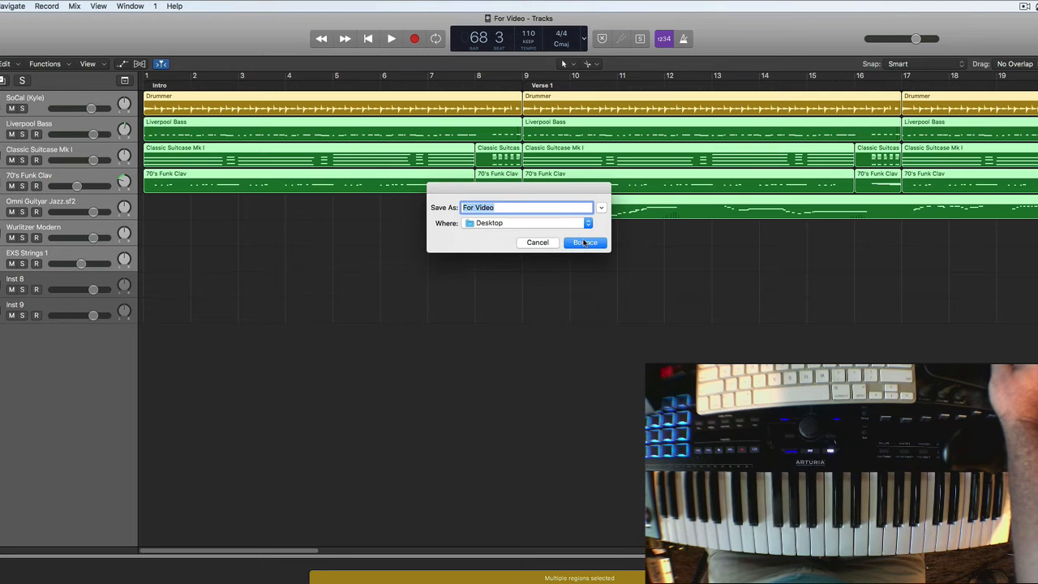
left_click(583, 242)
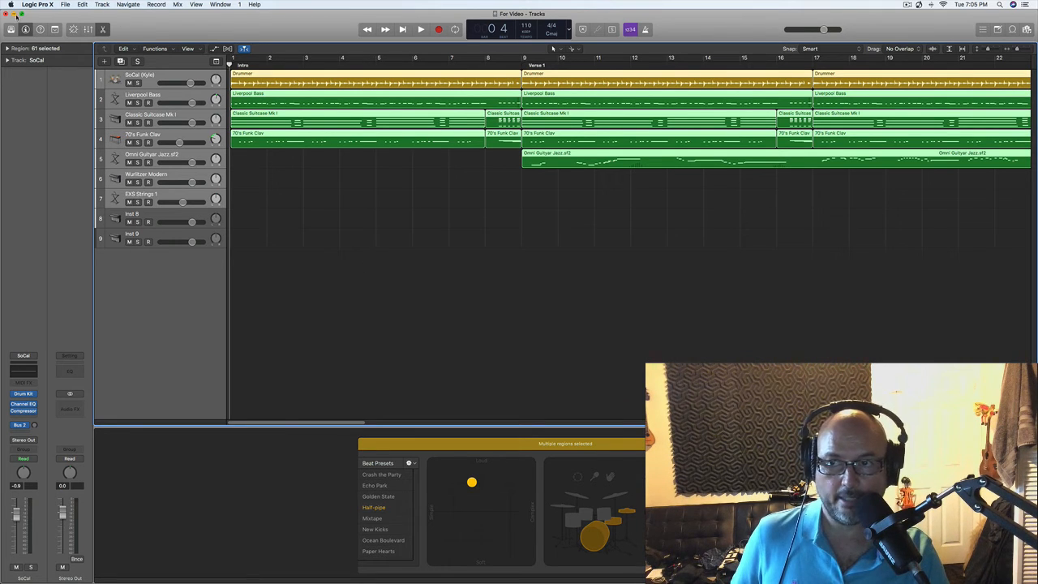
- Save the project and reselect all regions in the arrangement
left_click(67, 5)
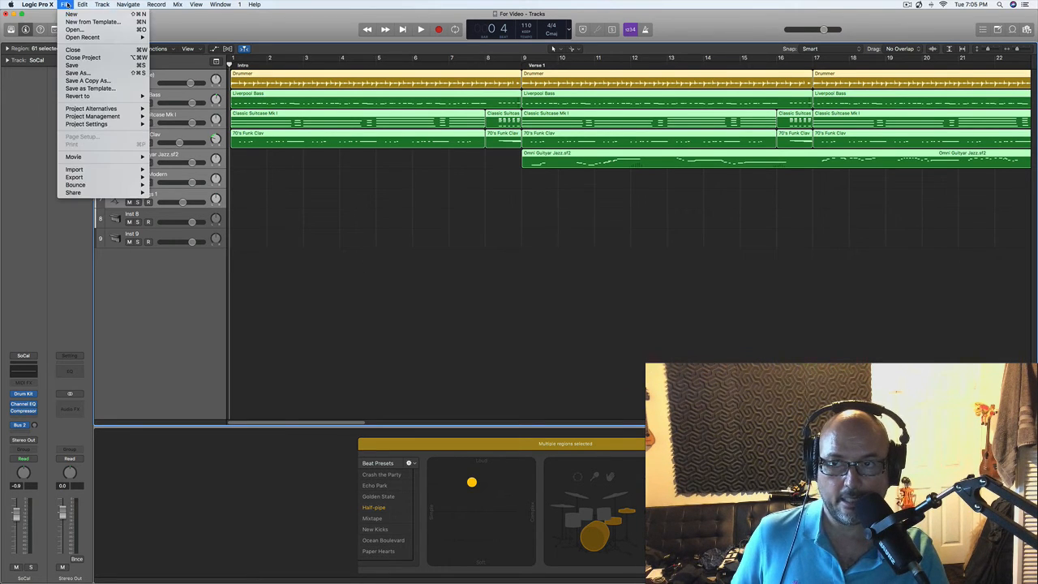
left_click(74, 66)
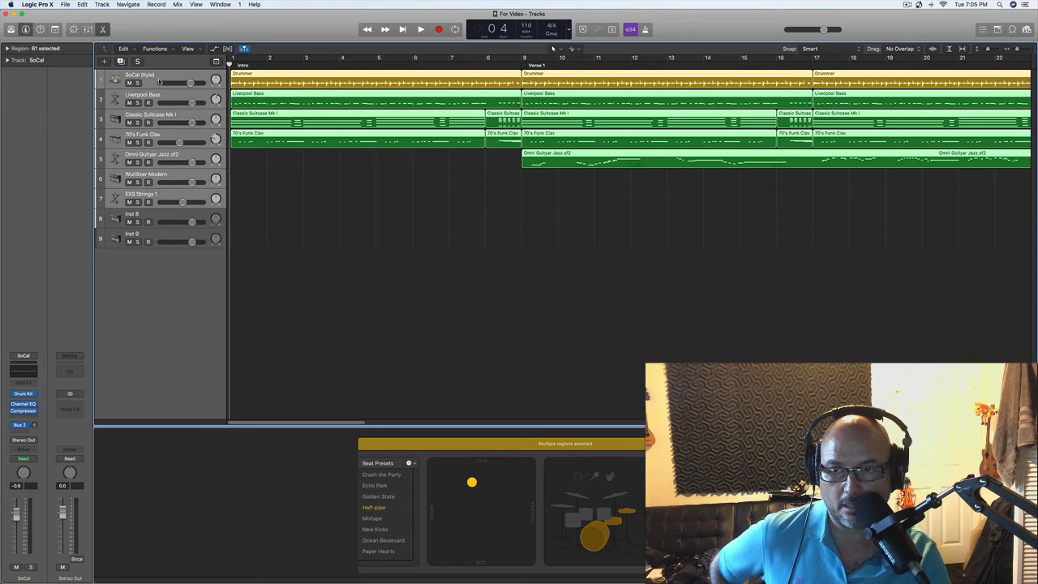
left_click(273, 255)
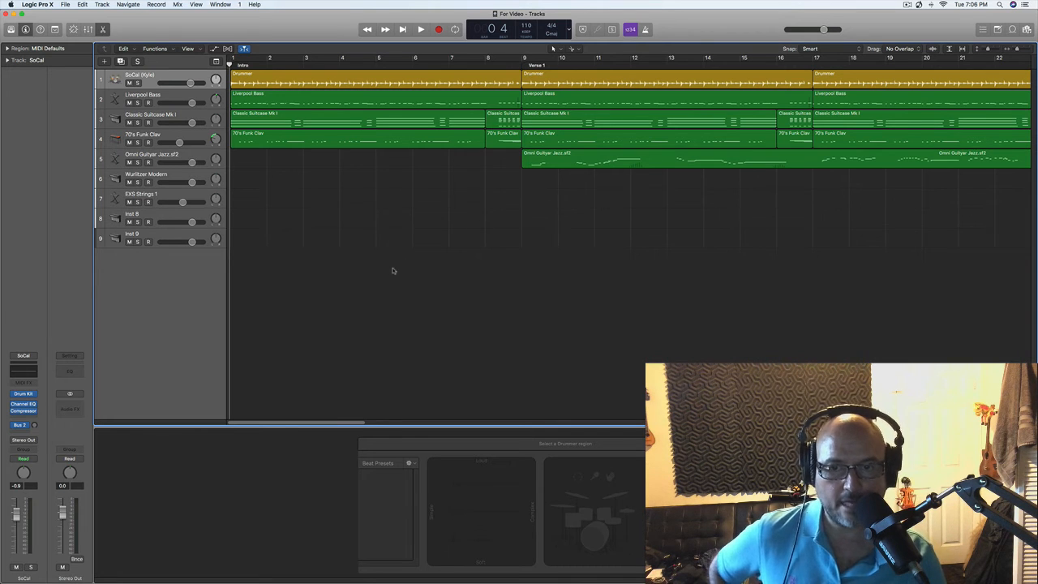
key("super+a")
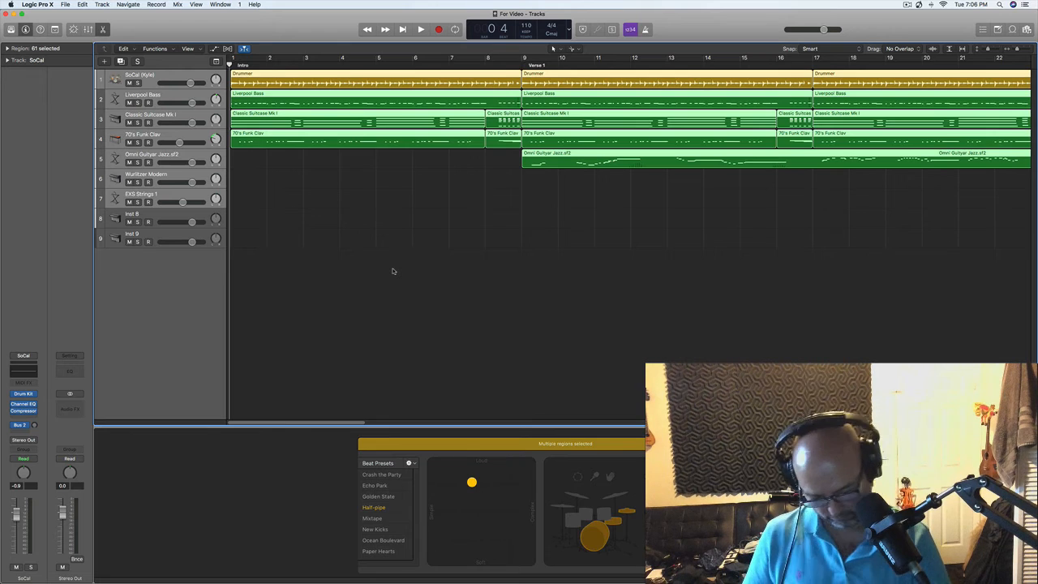
- Delete all selected regions from the arrangement and add eight audio tracks below the Inst 9 track
key("Delete")
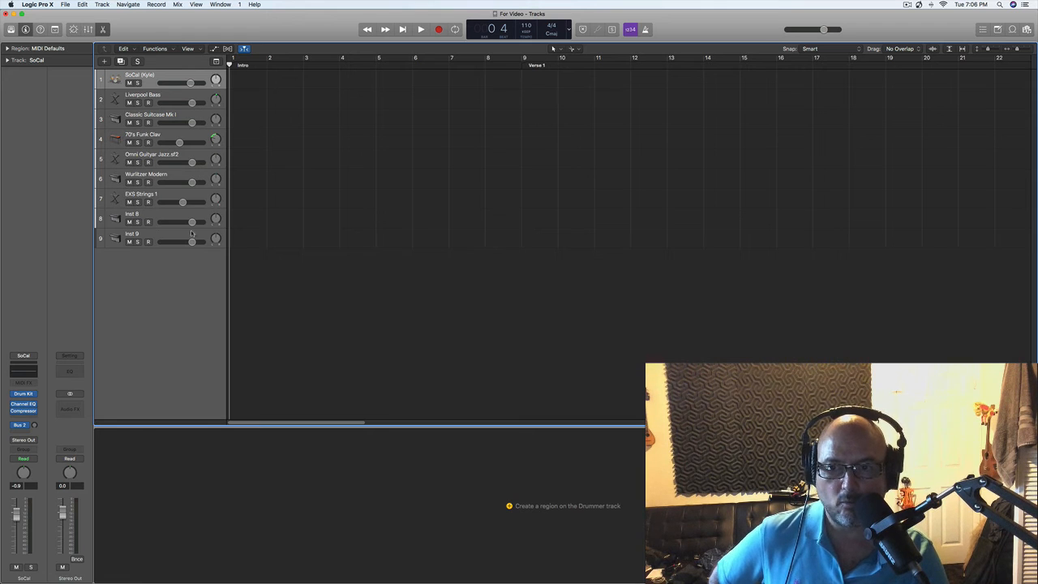
left_click(152, 235)
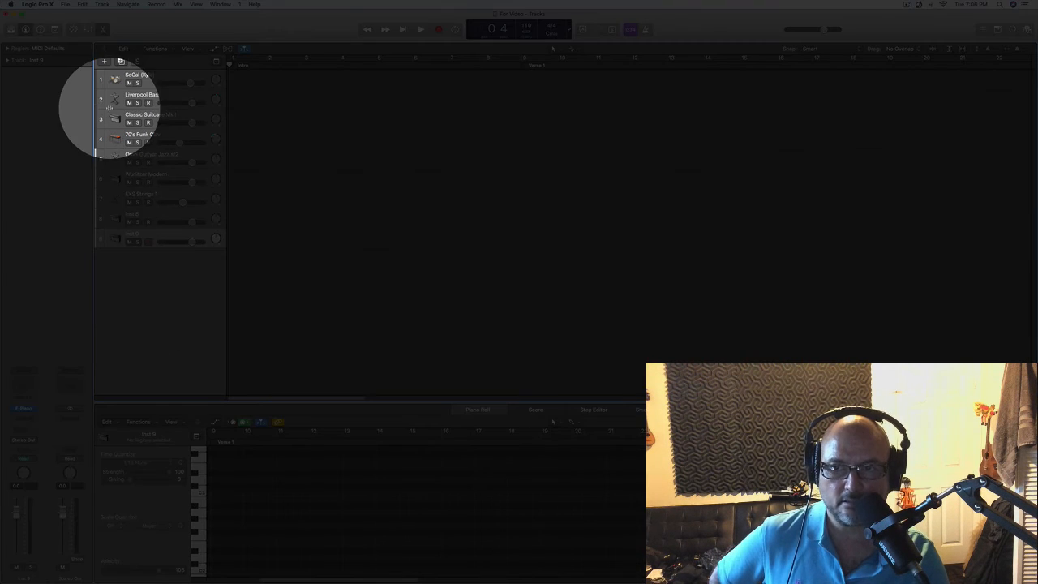
left_click(104, 62)
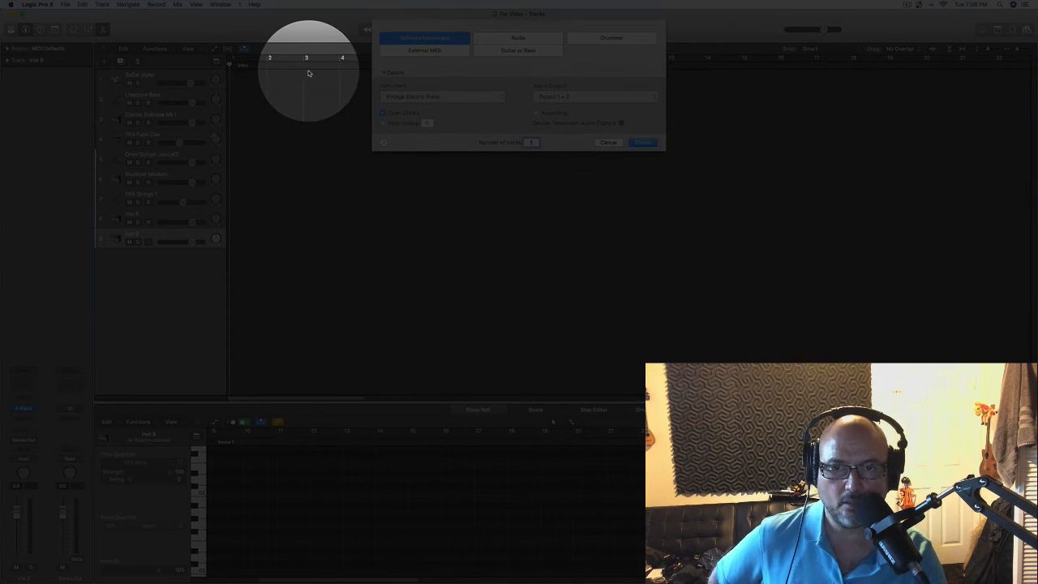
left_click(513, 38)
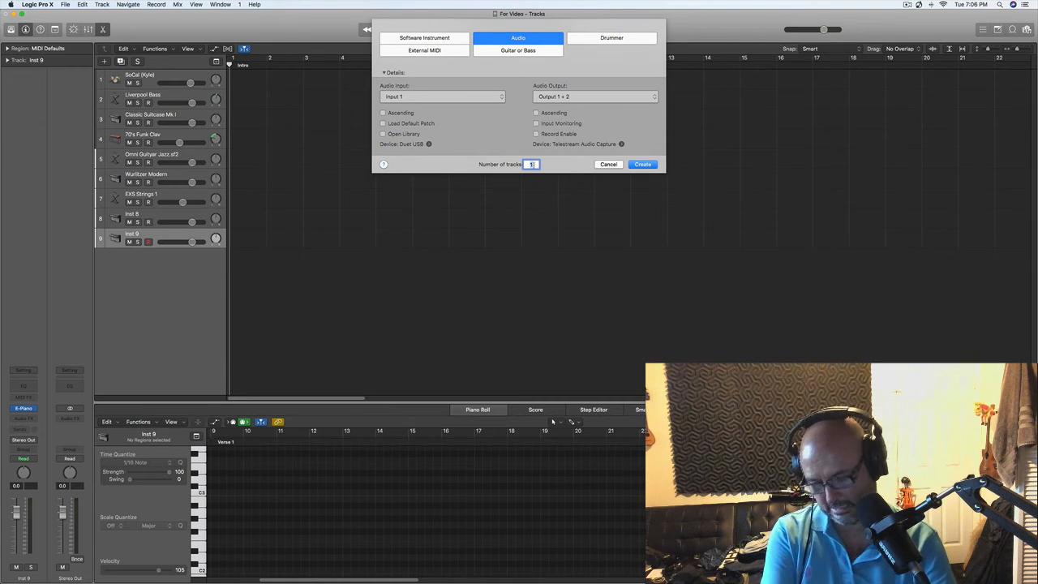
left_click(640, 165)
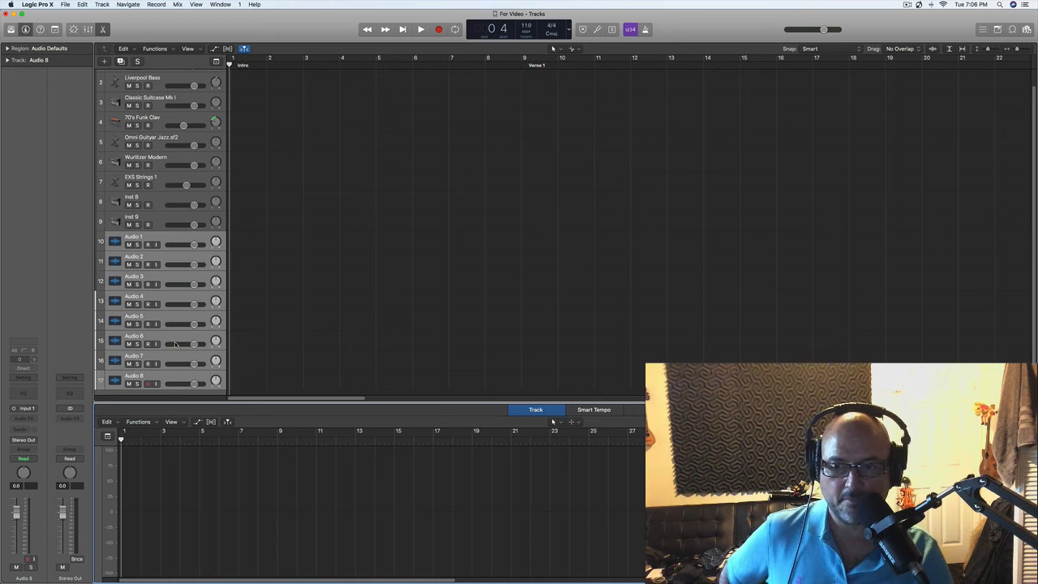
- Select the Audio 1 track and save the emptied project as a template named For Video in Project Templates
scroll(221, 307, "down", 1)
left_click(263, 286)
left_click(157, 238)
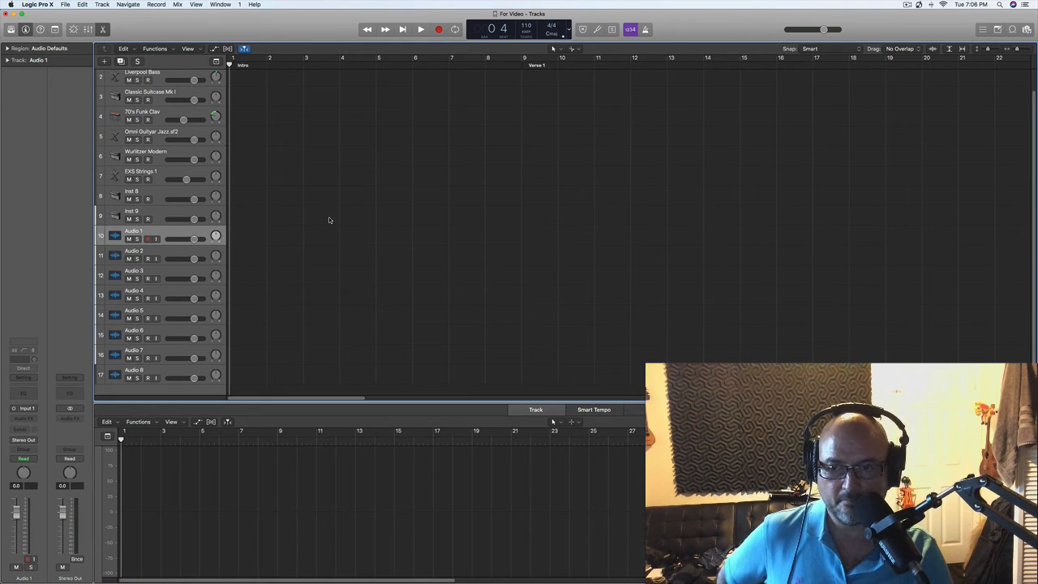
scroll(382, 310, "up", 2)
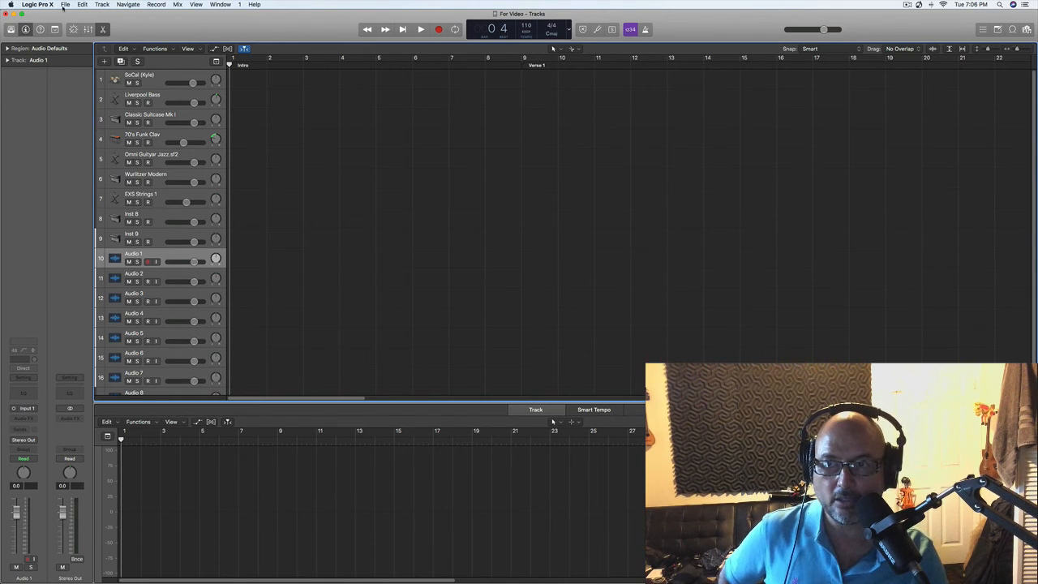
left_click(65, 5)
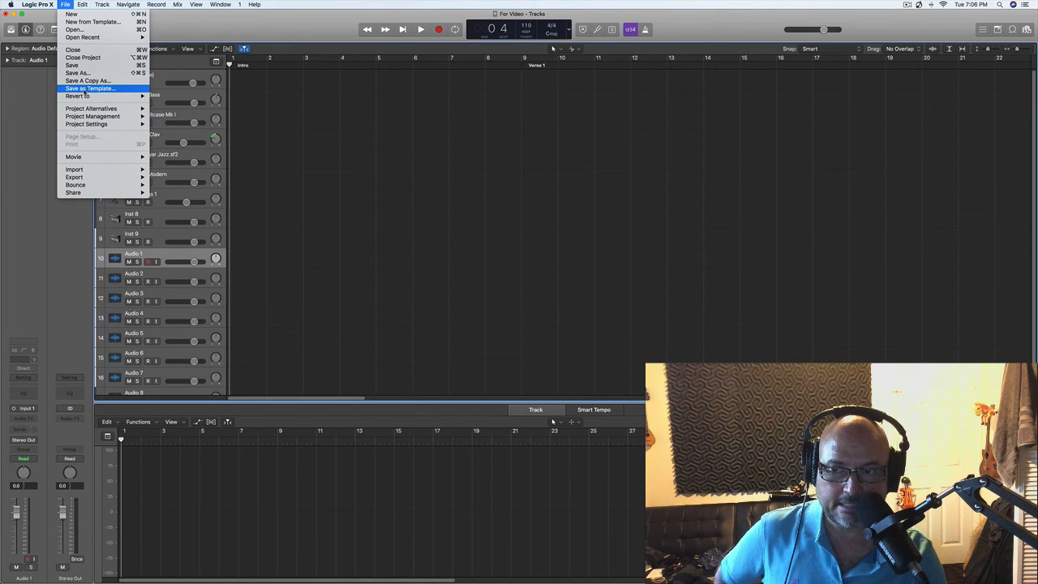
left_click(85, 90)
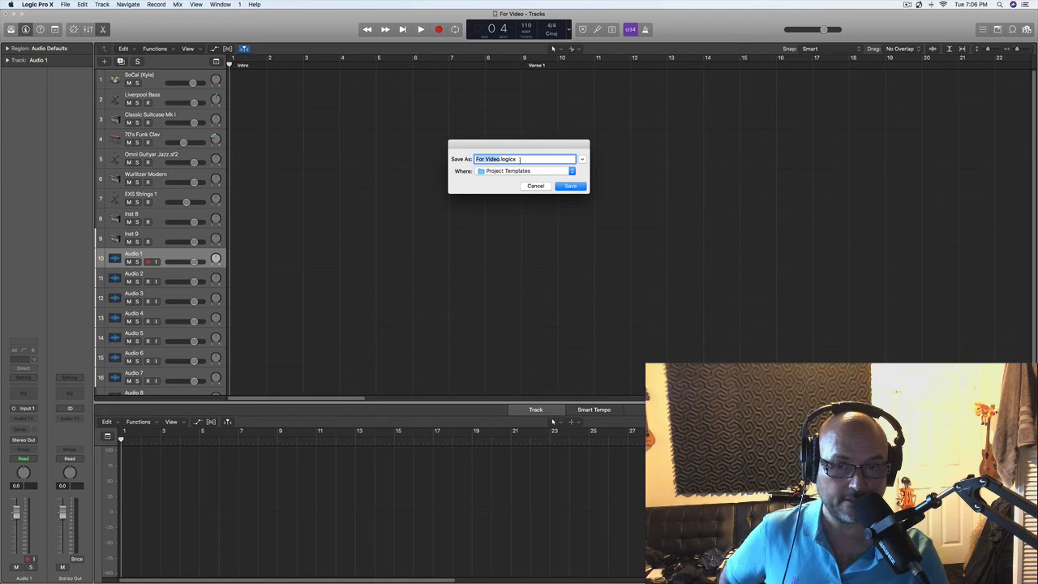
left_click(571, 186)
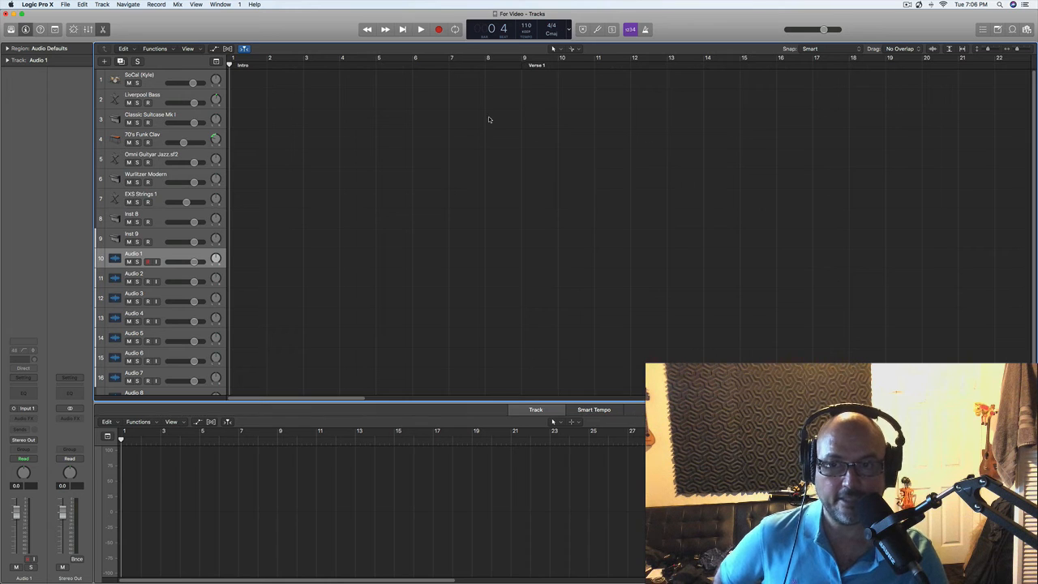
- Close the For Video project without saving its changes
left_click(65, 5)
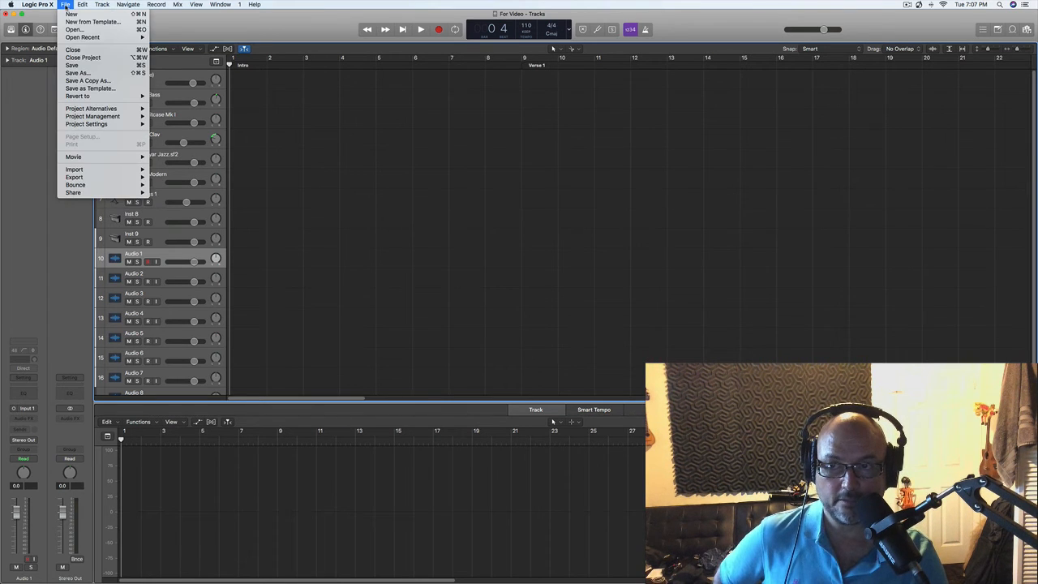
left_click(83, 57)
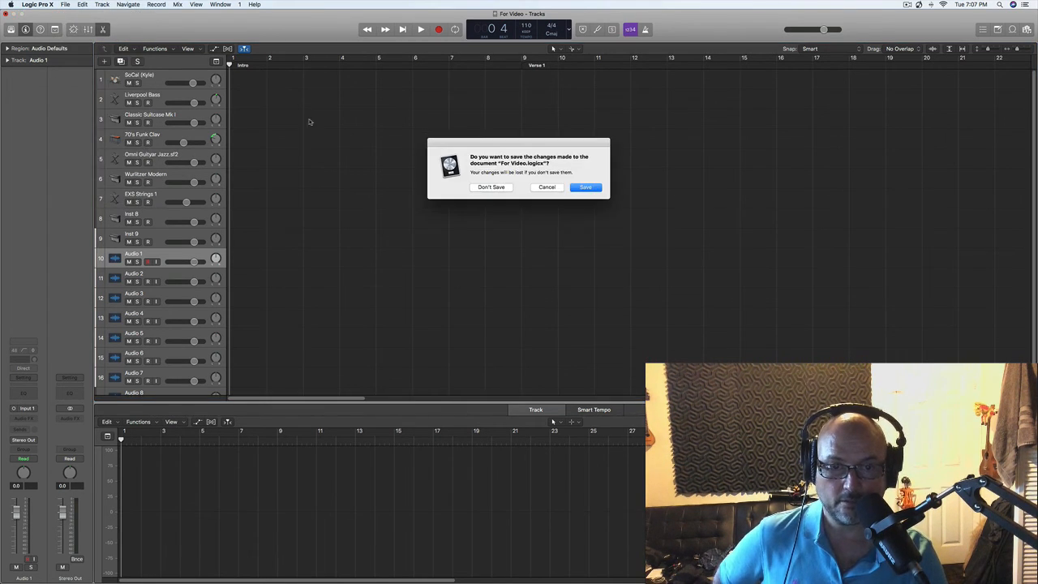
left_click(492, 188)
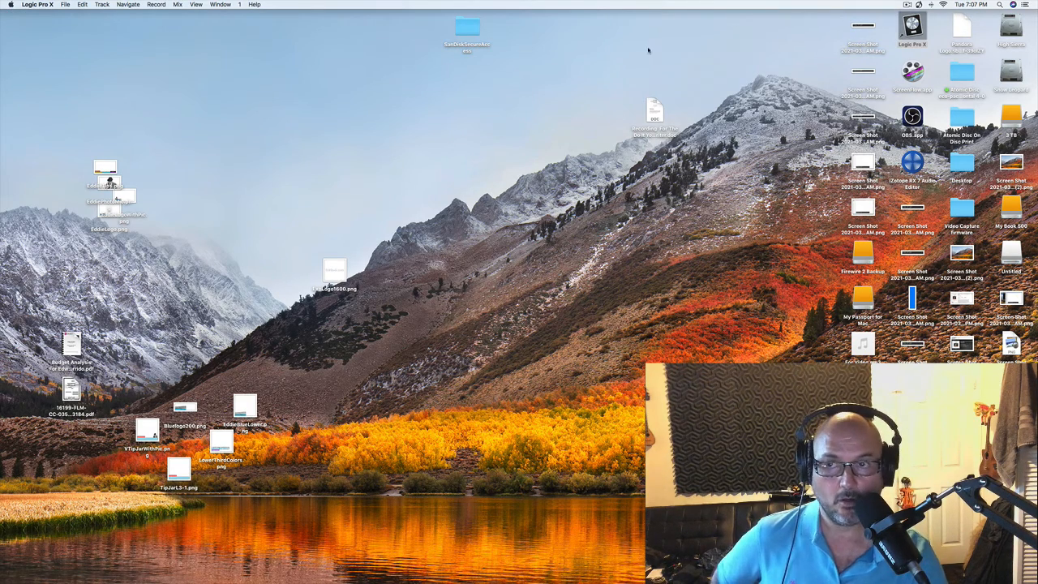
- Create a new project from the For Video template stored under My Templates
left_click(64, 5)
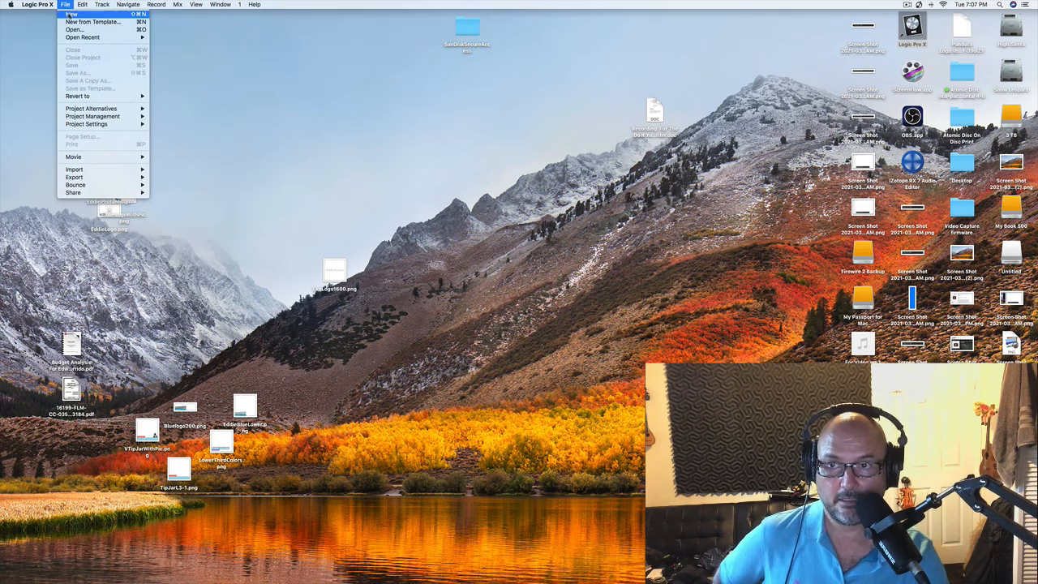
left_click(81, 22)
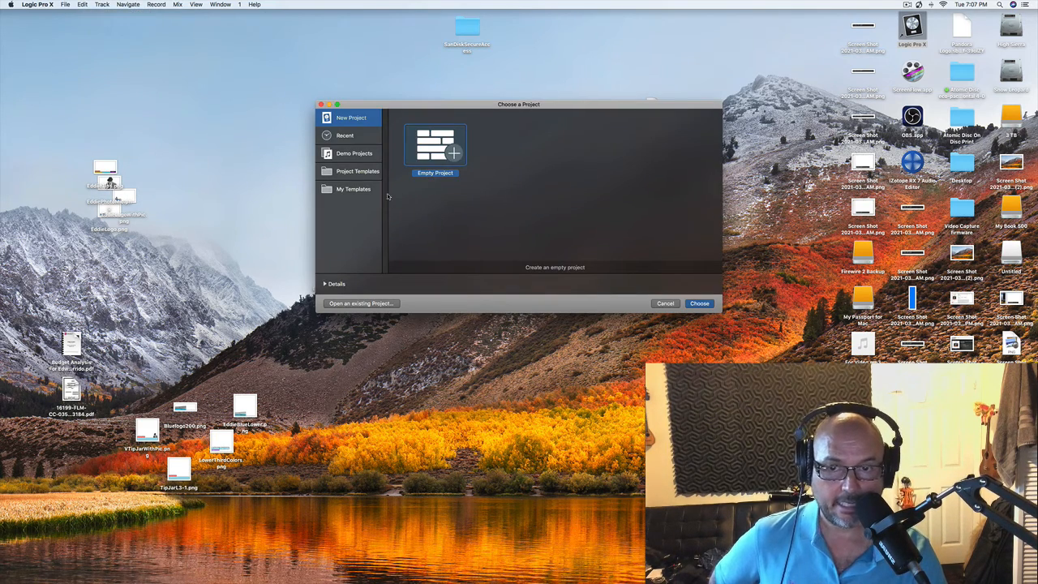
left_click(353, 190)
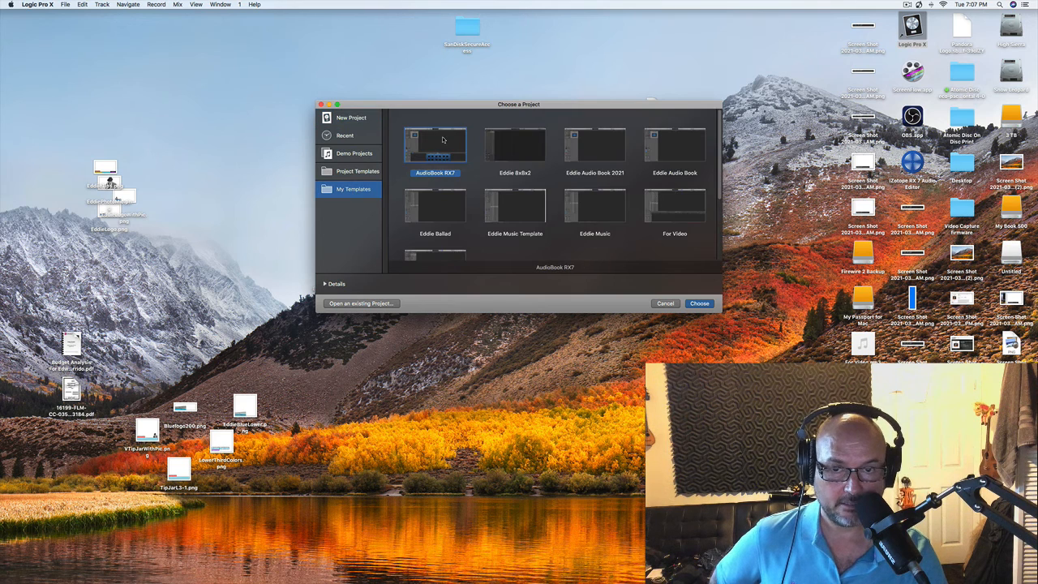
scroll(626, 164, "down", 1)
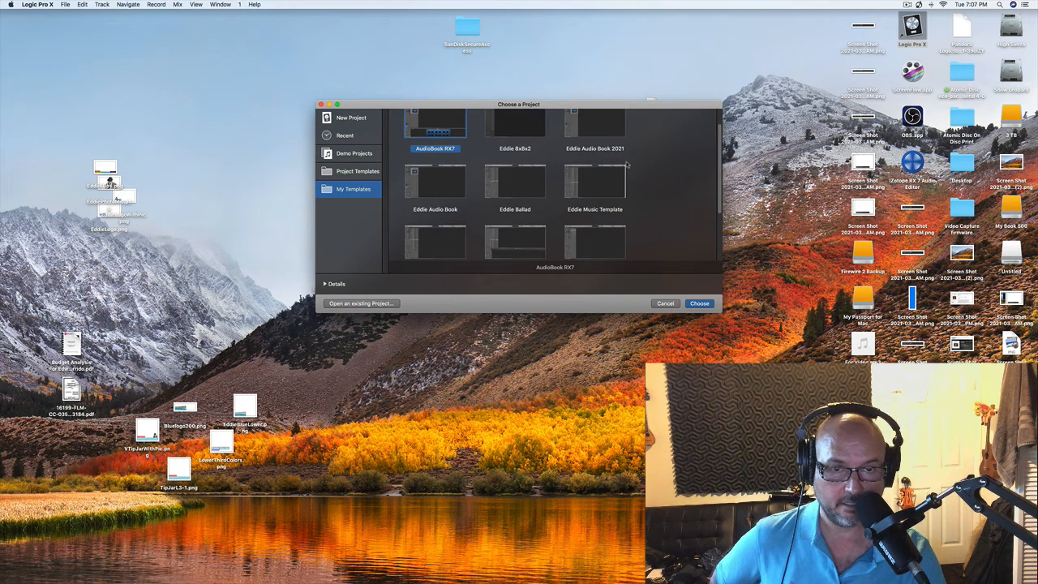
scroll(626, 164, "up", 1)
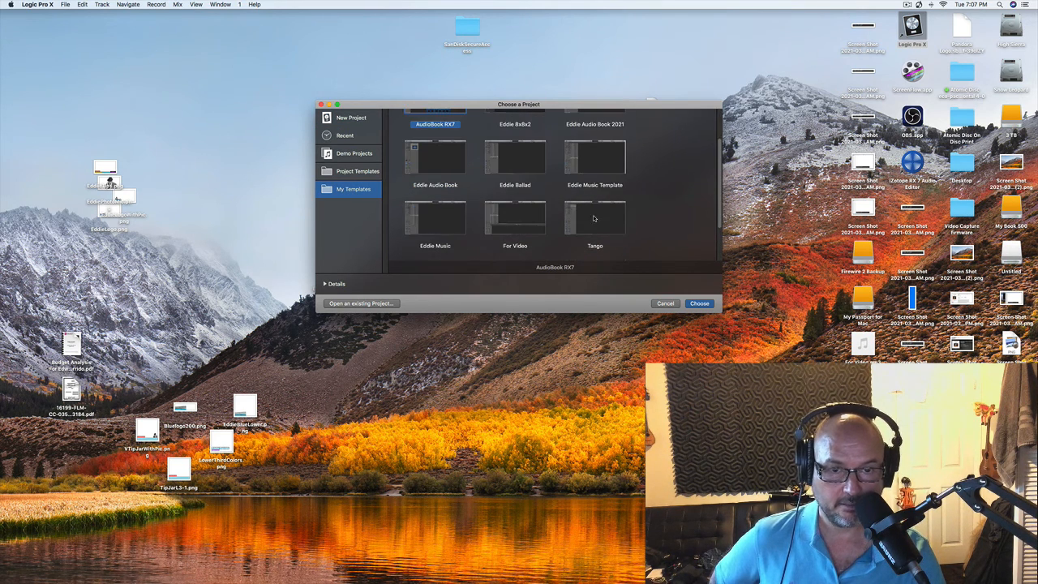
scroll(594, 216, "down", 4)
scroll(594, 216, "up", 4)
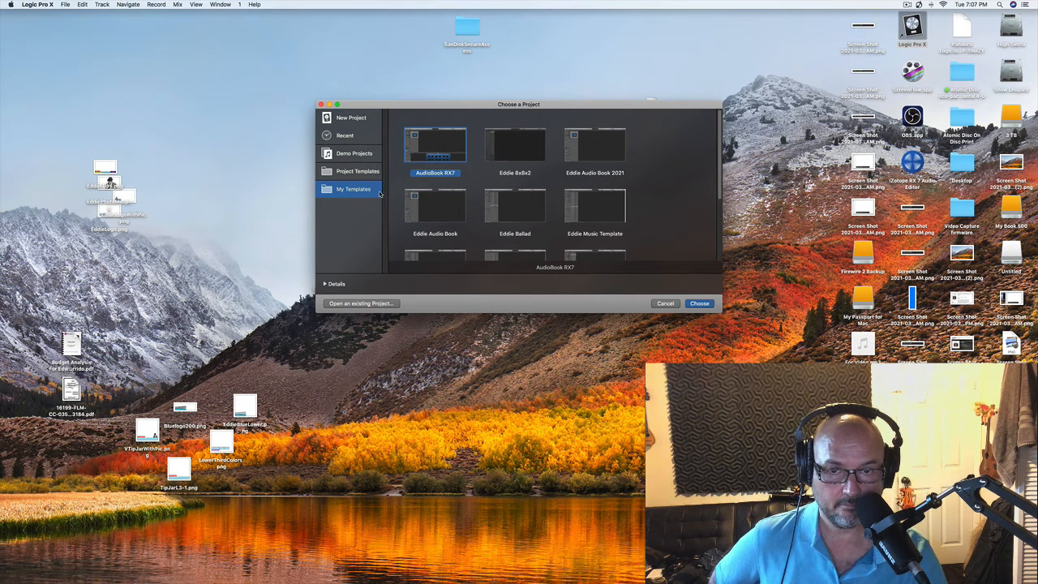
scroll(538, 210, "down", 2)
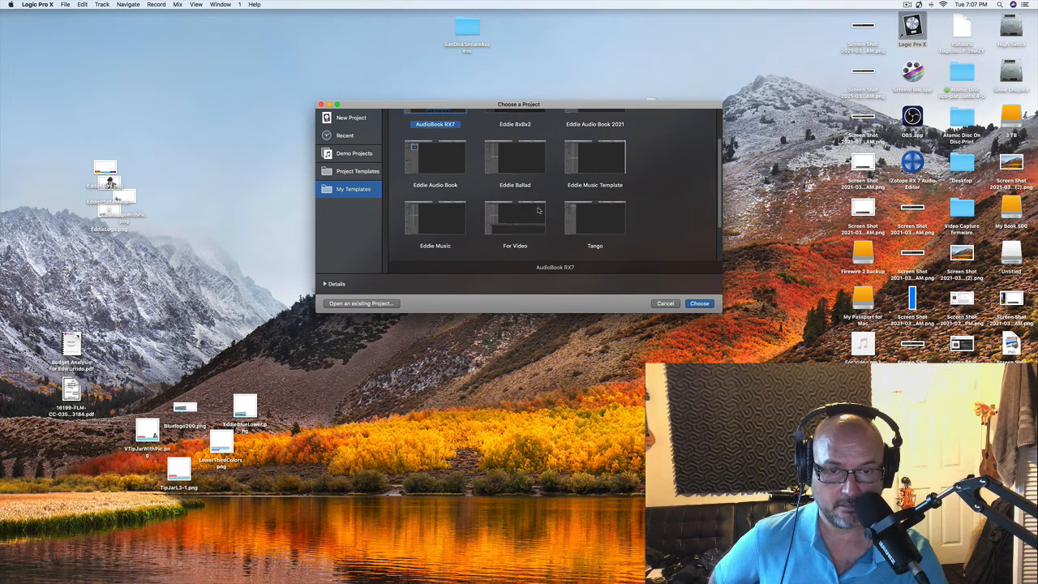
double_click(522, 226)
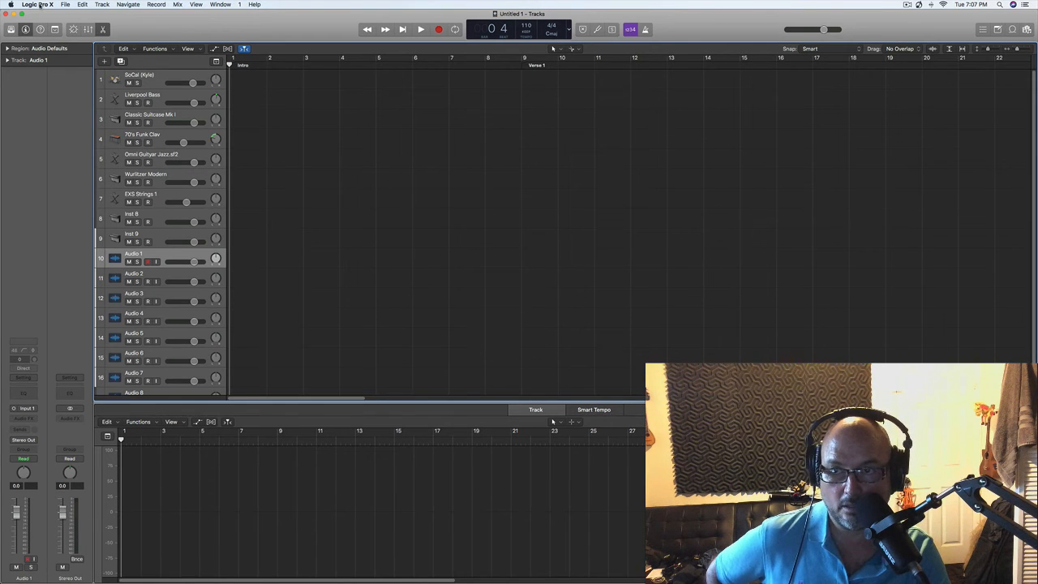
- Switch to Finder, play a preview of the bounced For Video.mp3 in the Desktop folder, and close the preview and the folder window
mouse_move(3, 65)
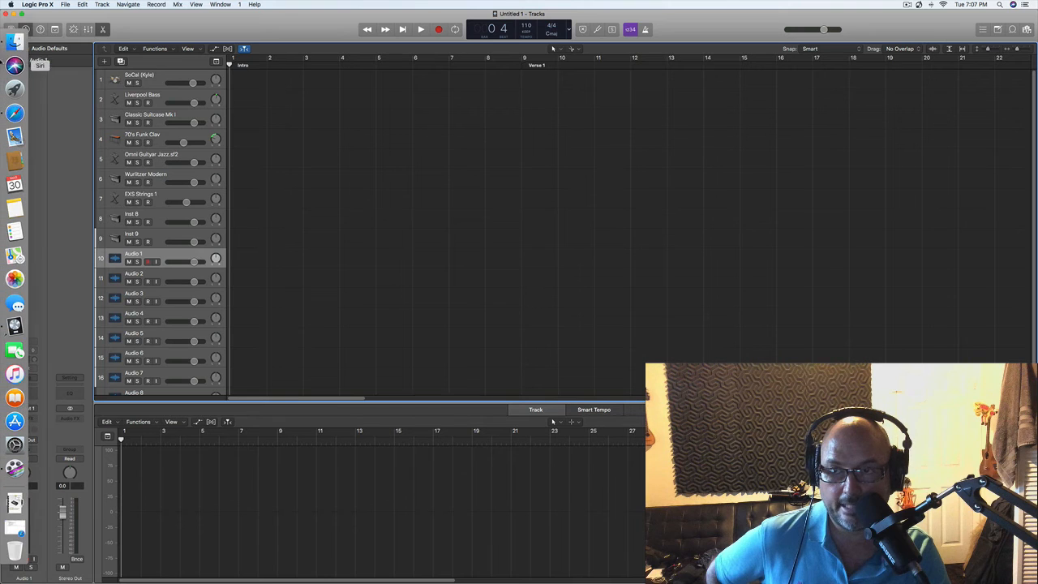
left_click(17, 42)
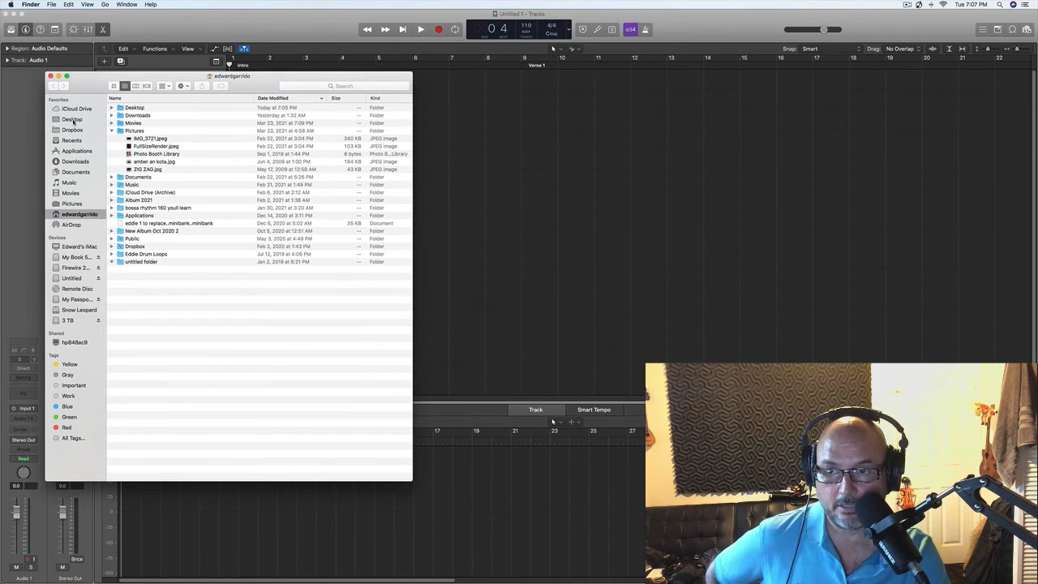
left_click(72, 119)
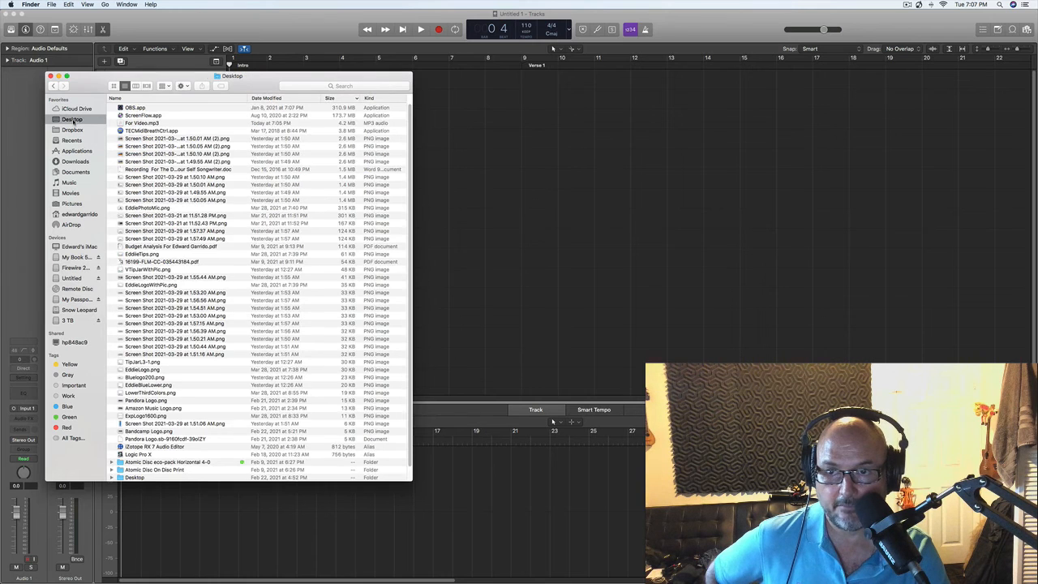
left_click(143, 124)
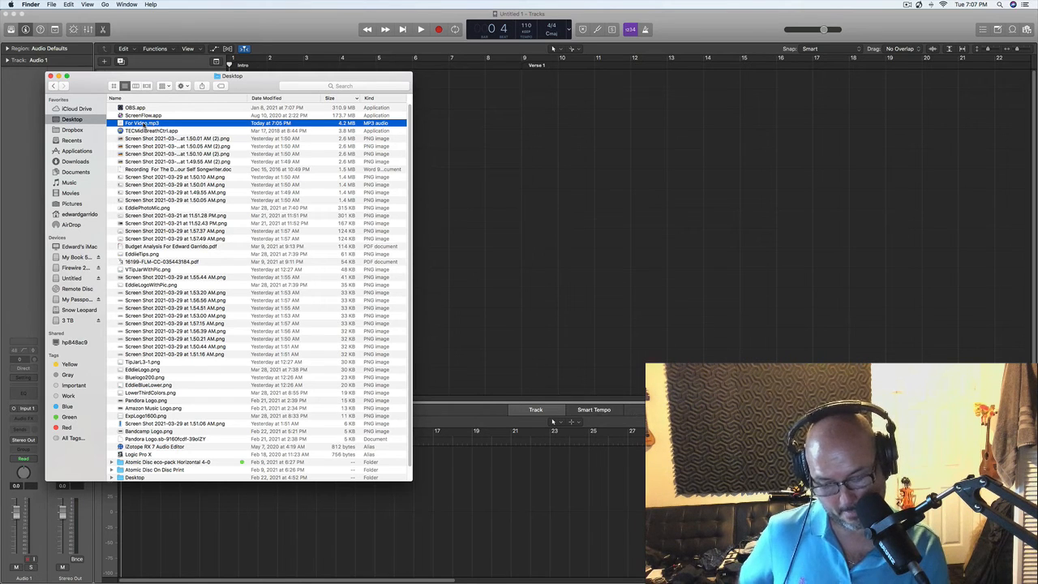
key("space")
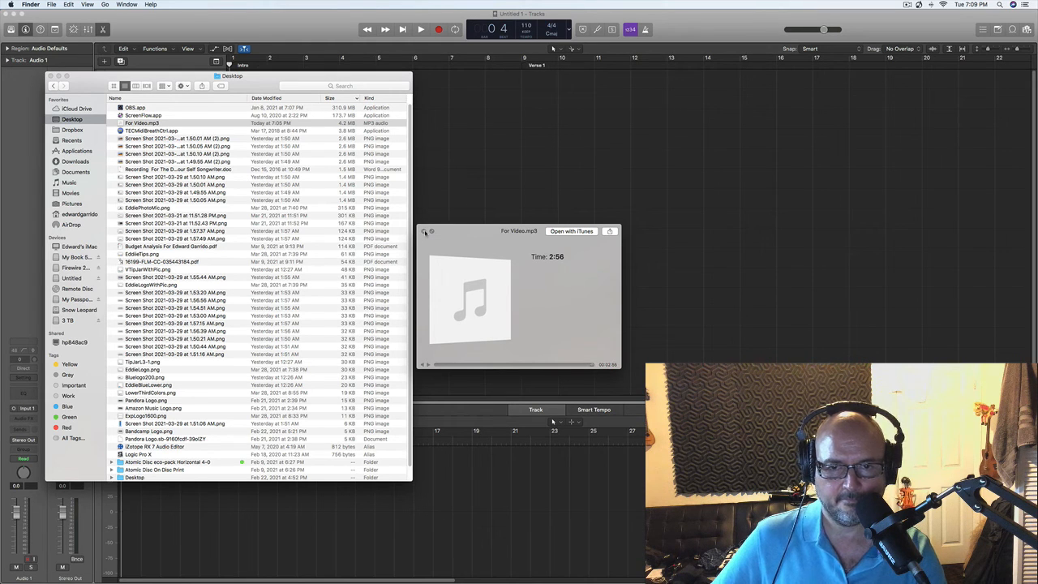
left_click(423, 231)
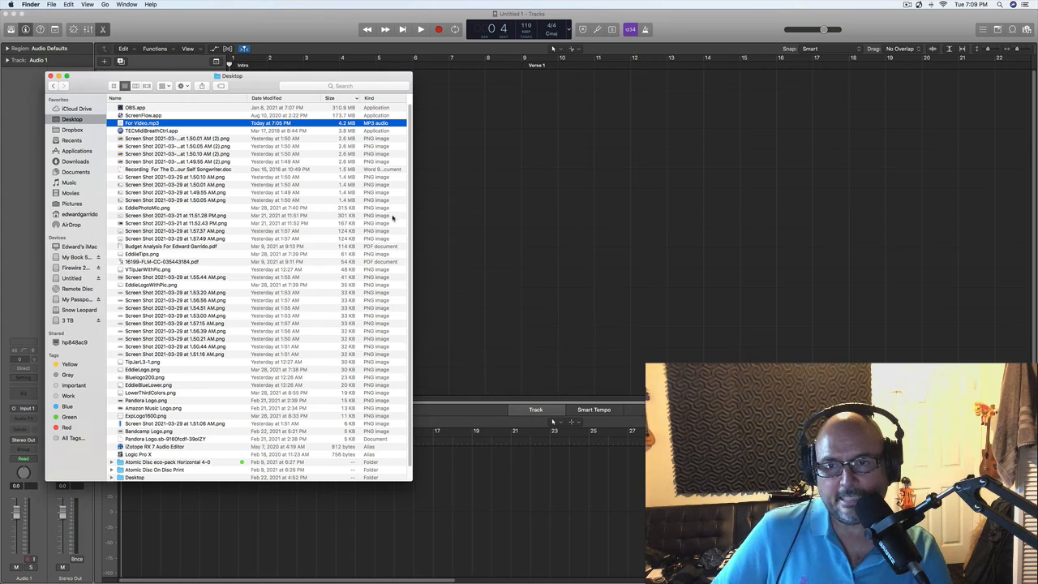
left_click(52, 75)
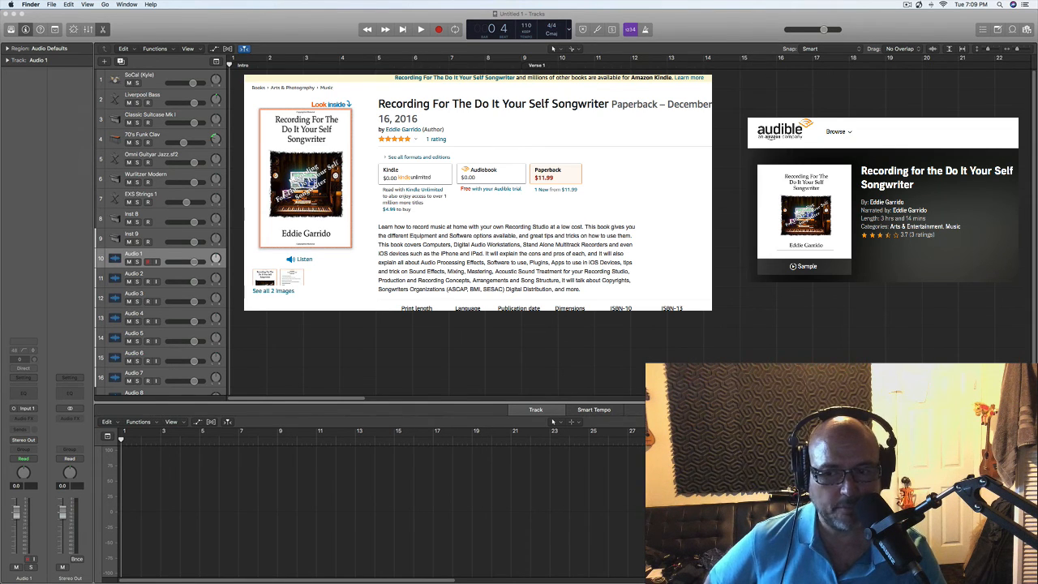
scroll(161, 235, "down", 2)
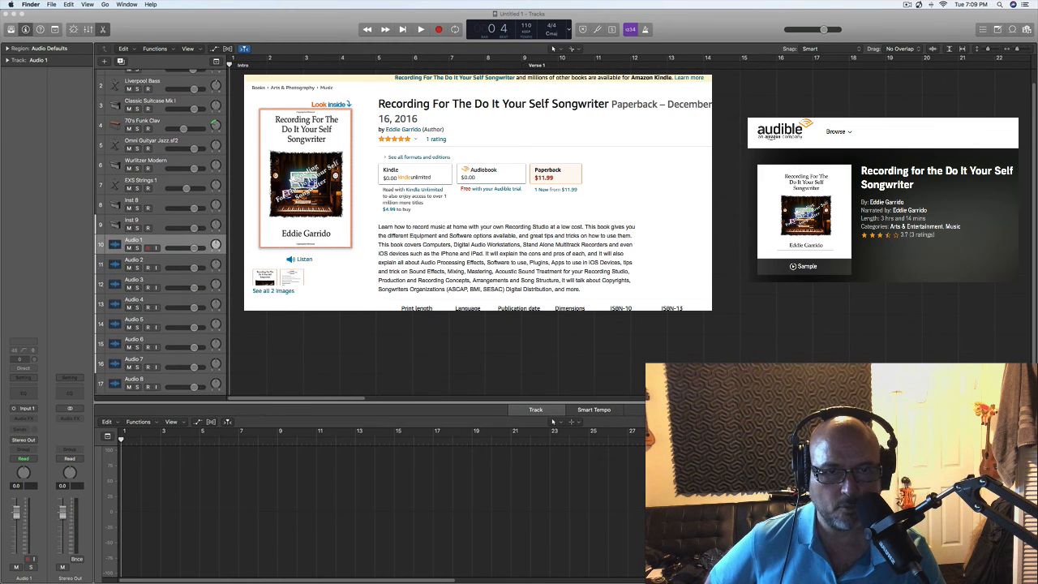
scroll(161, 236, "down", 2)
scroll(161, 235, "up", 2)
scroll(160, 235, "up", 1)
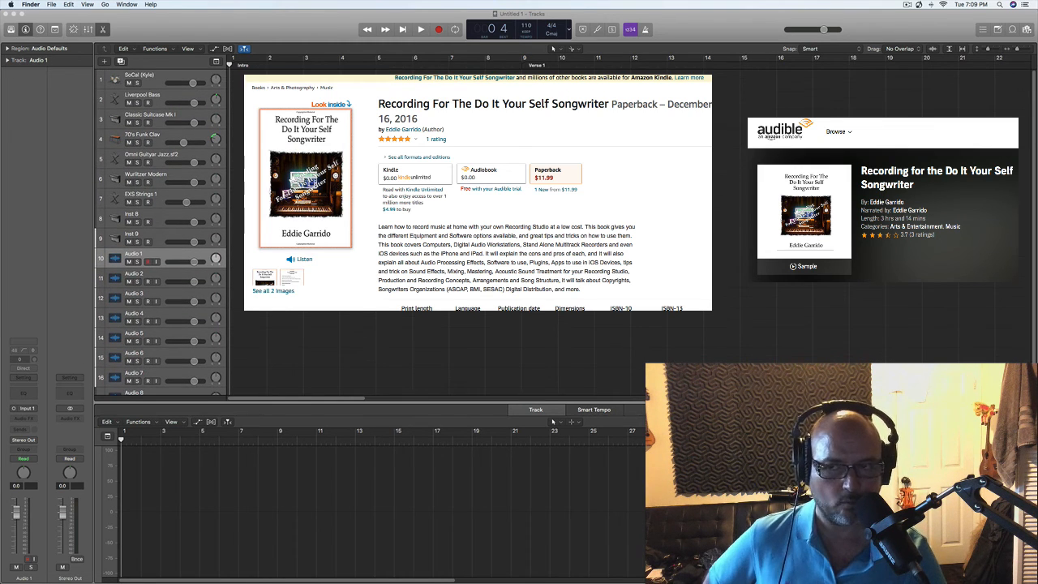